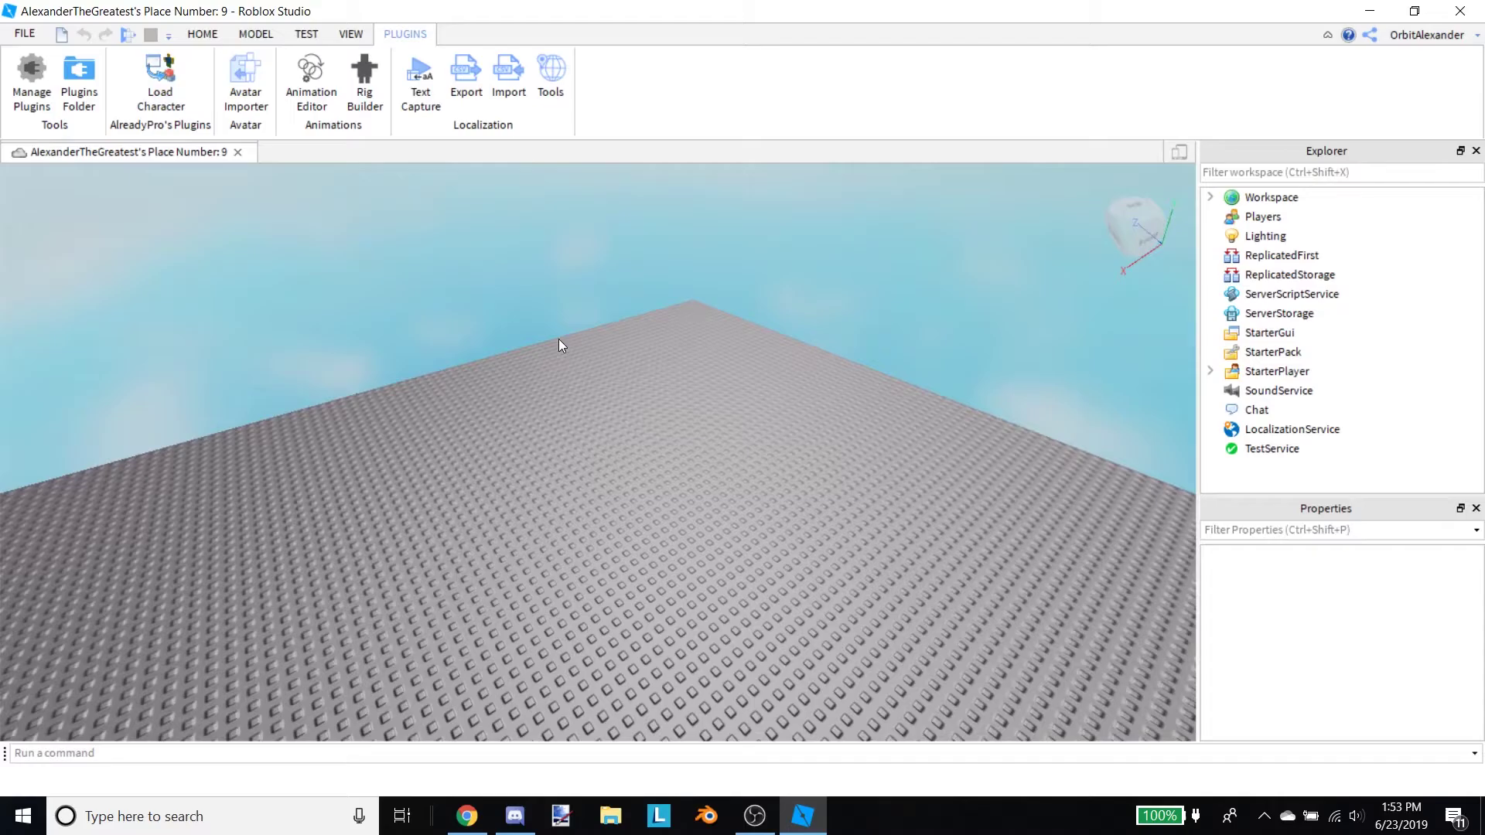
scroll(727, 371, down, 5)
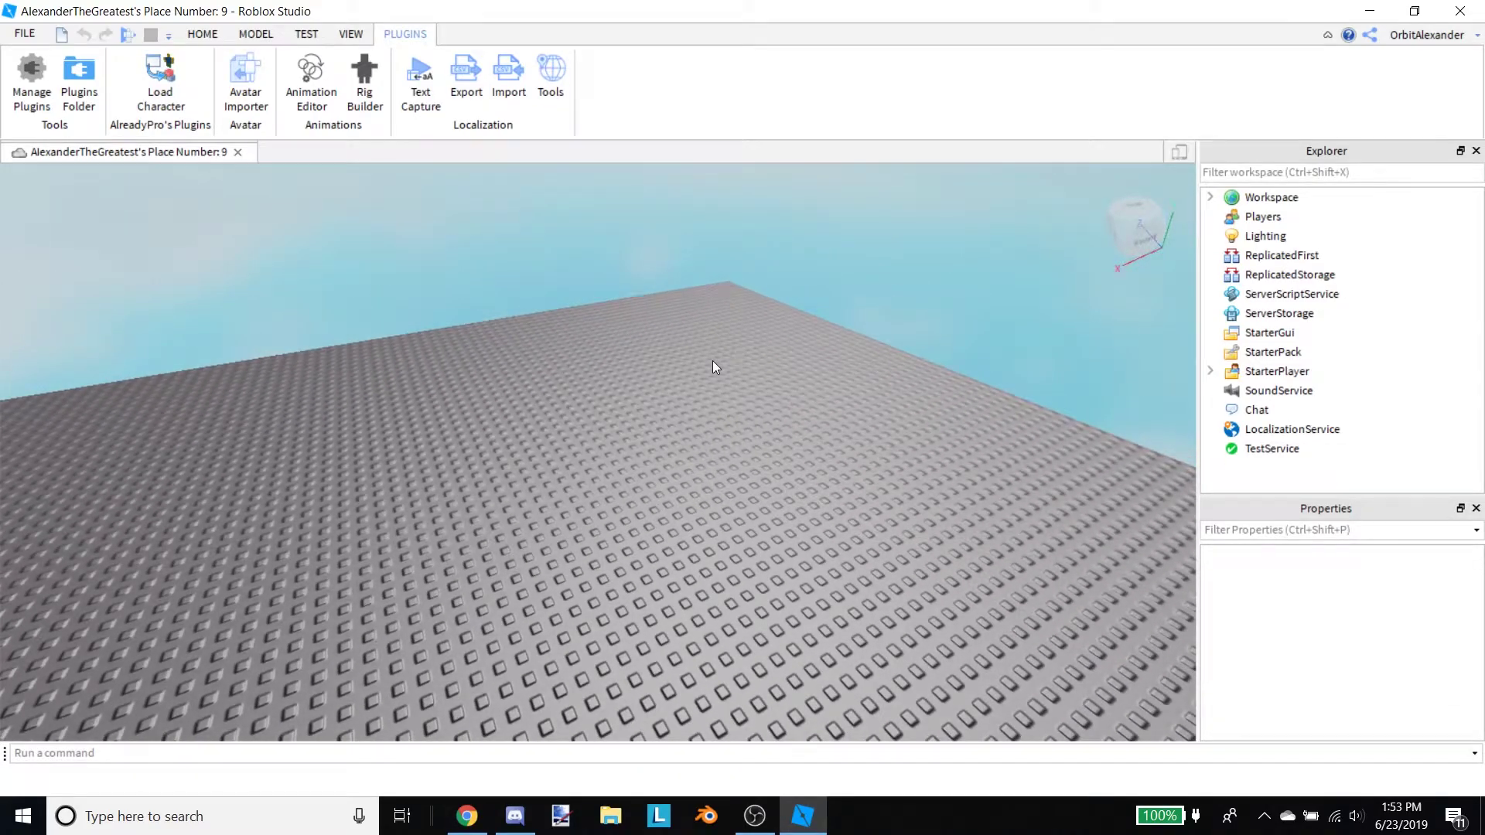
scroll(712, 361, up, 4)
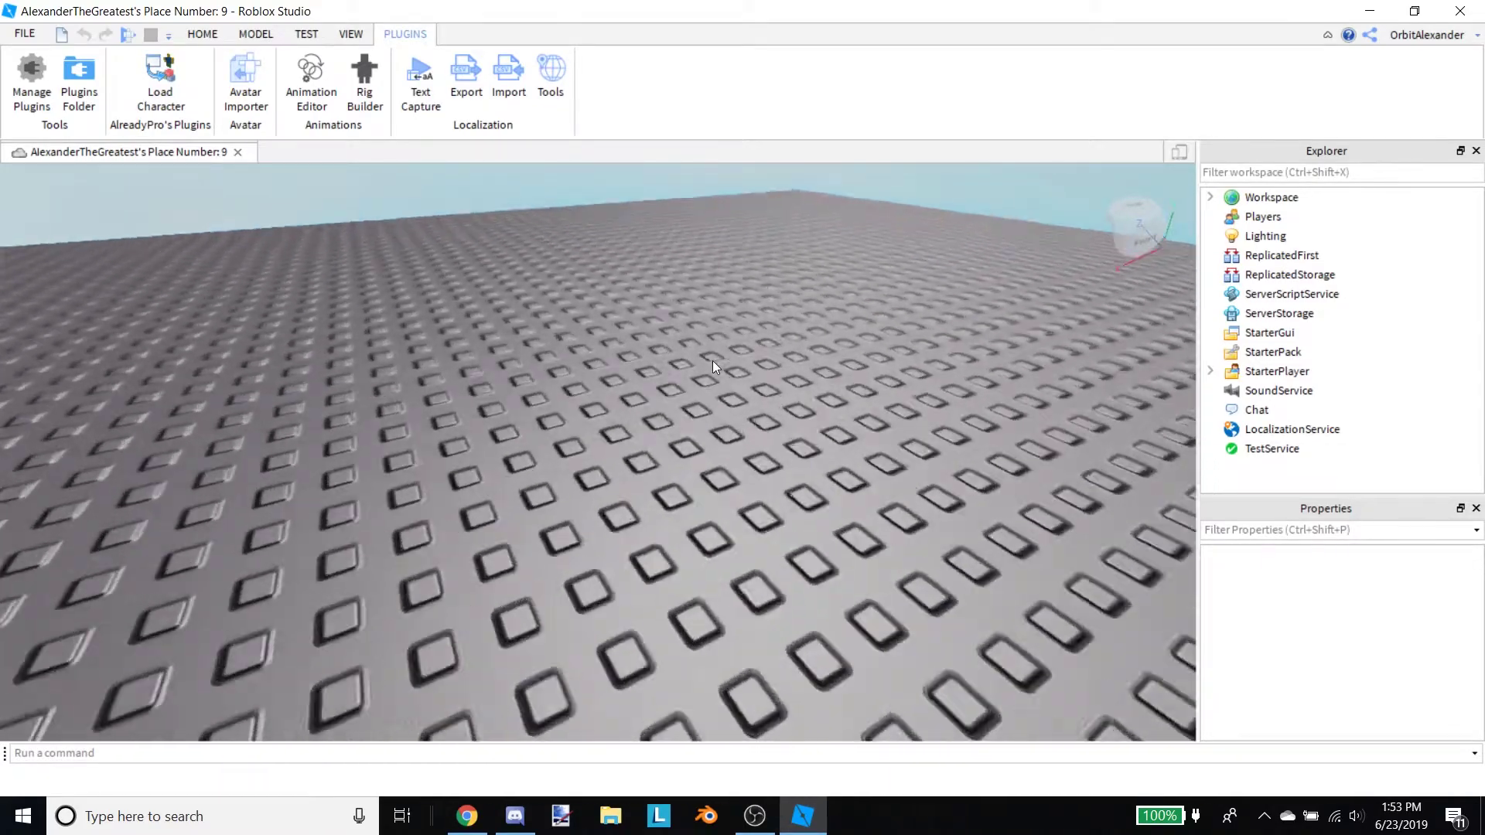
scroll(710, 360, down, 4)
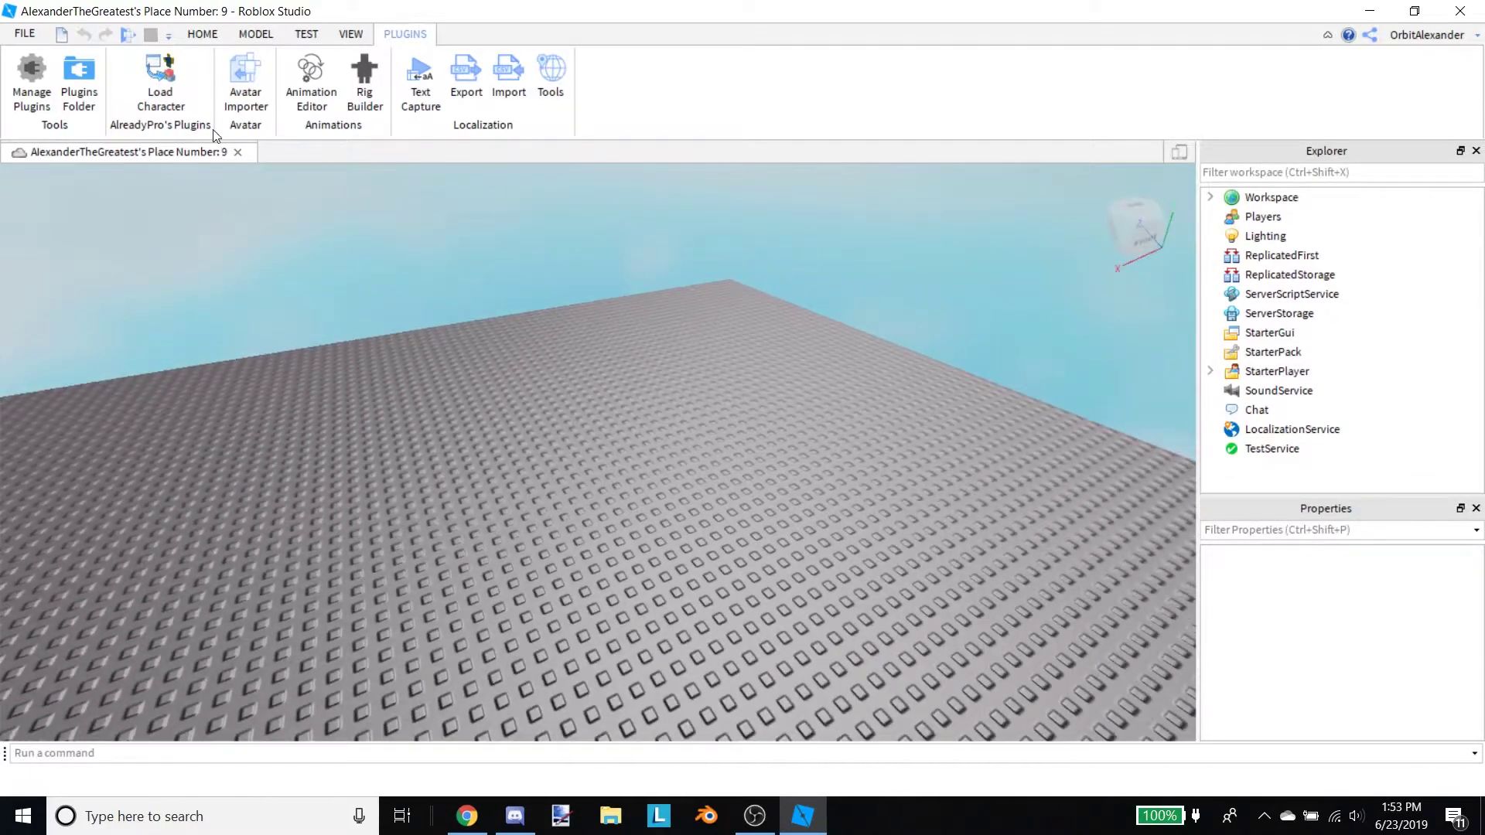
- Open the Load Character plugin and replace the default username with the signed-in account's Roblox username
click(155, 96)
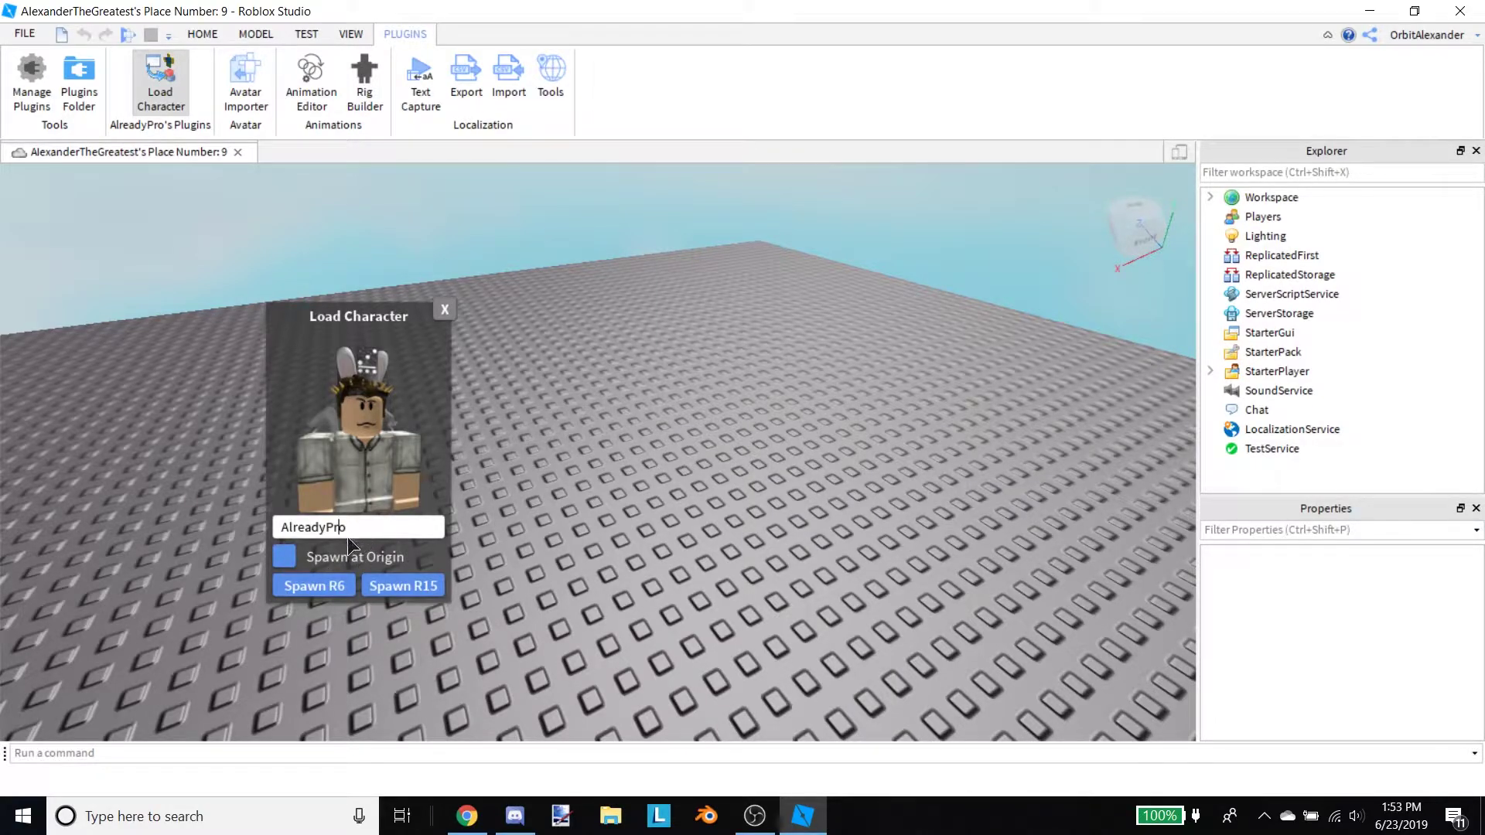
key(BackSpace)
key(BackSpace)
key(BackSpace)
key(BackSpace)
key(BackSpace)
key(BackSpace)
key(BackSpace)
key(BackSpace)
key(BackSpace)
key(BackSpace)
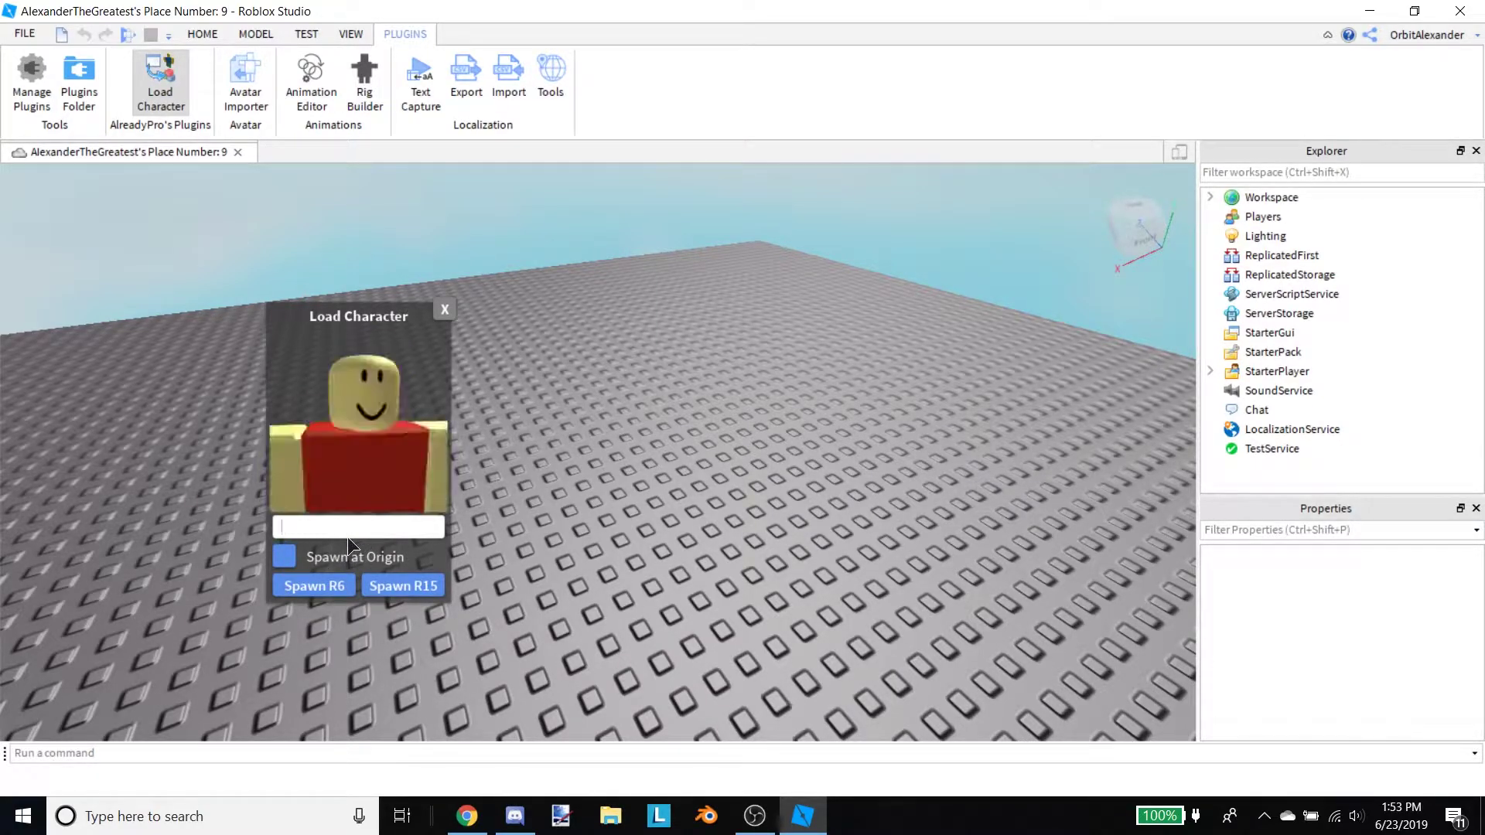
text(OrbitAlexander)
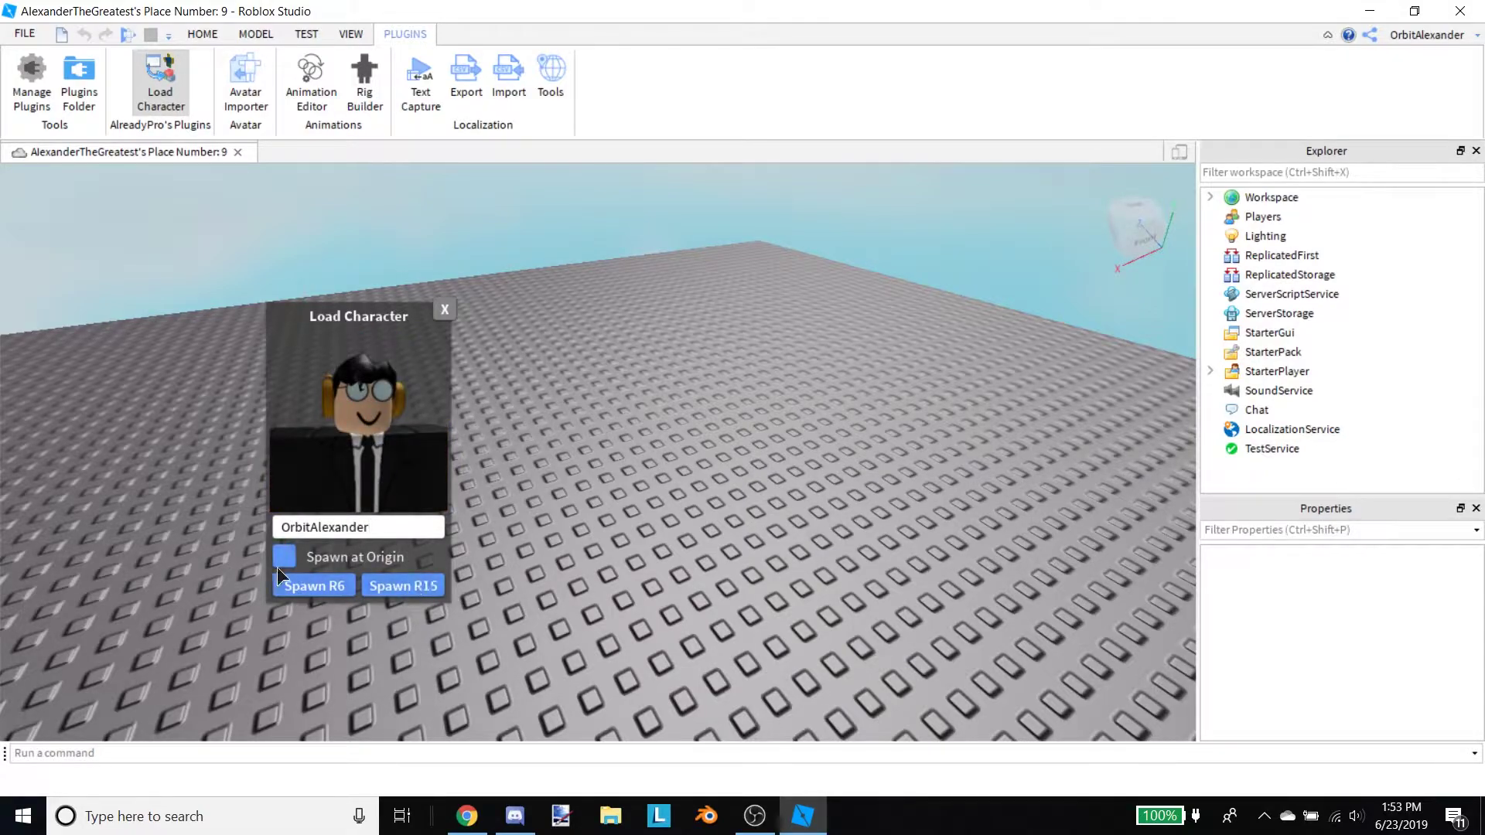
- Spawn the loaded avatar as an R6 character and move the Load Character window out of the way
click(337, 588)
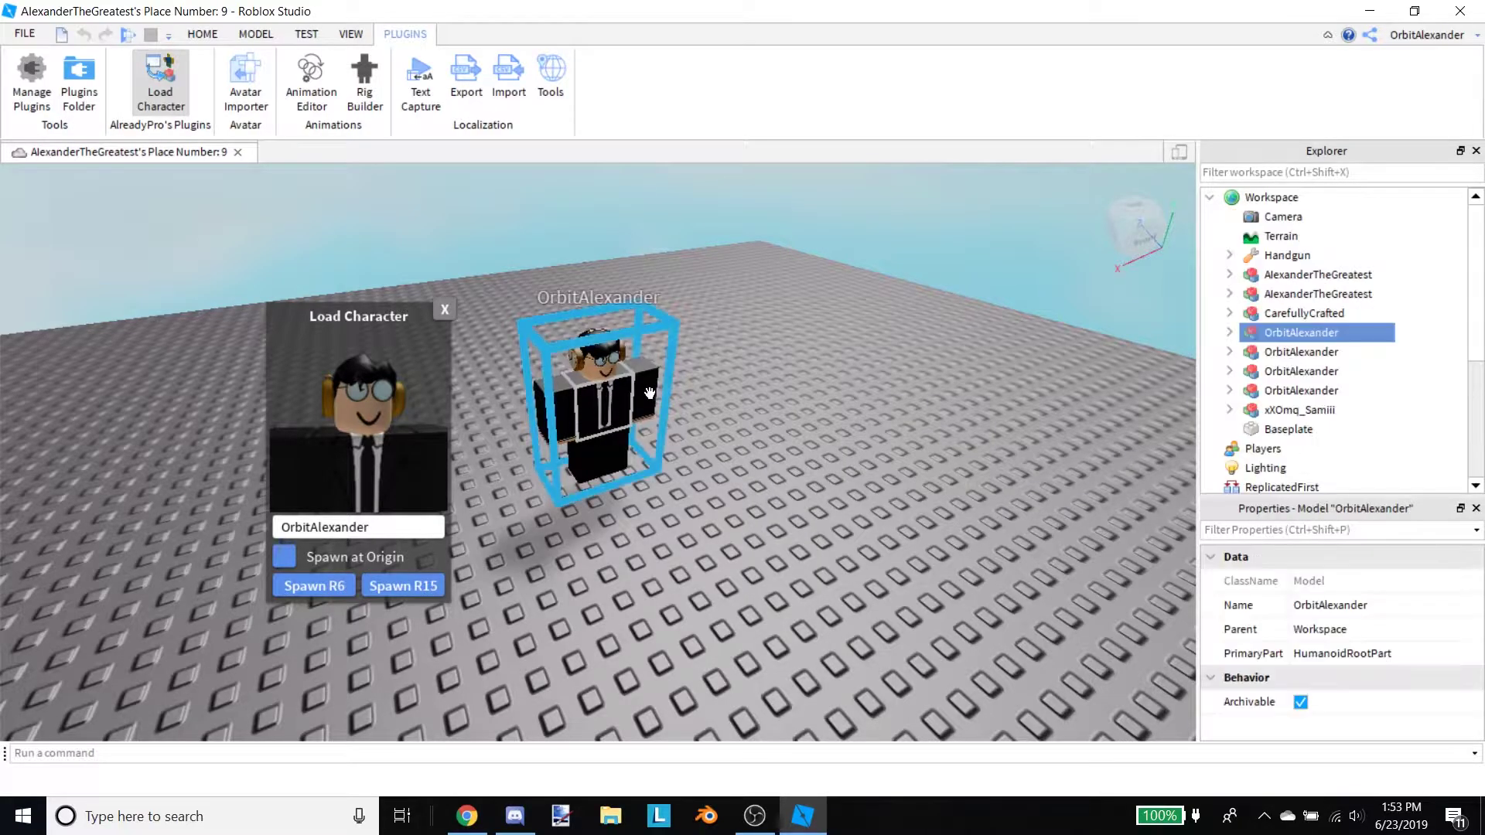
scroll(449, 314, up, 3)
scroll(892, 341, down, 6)
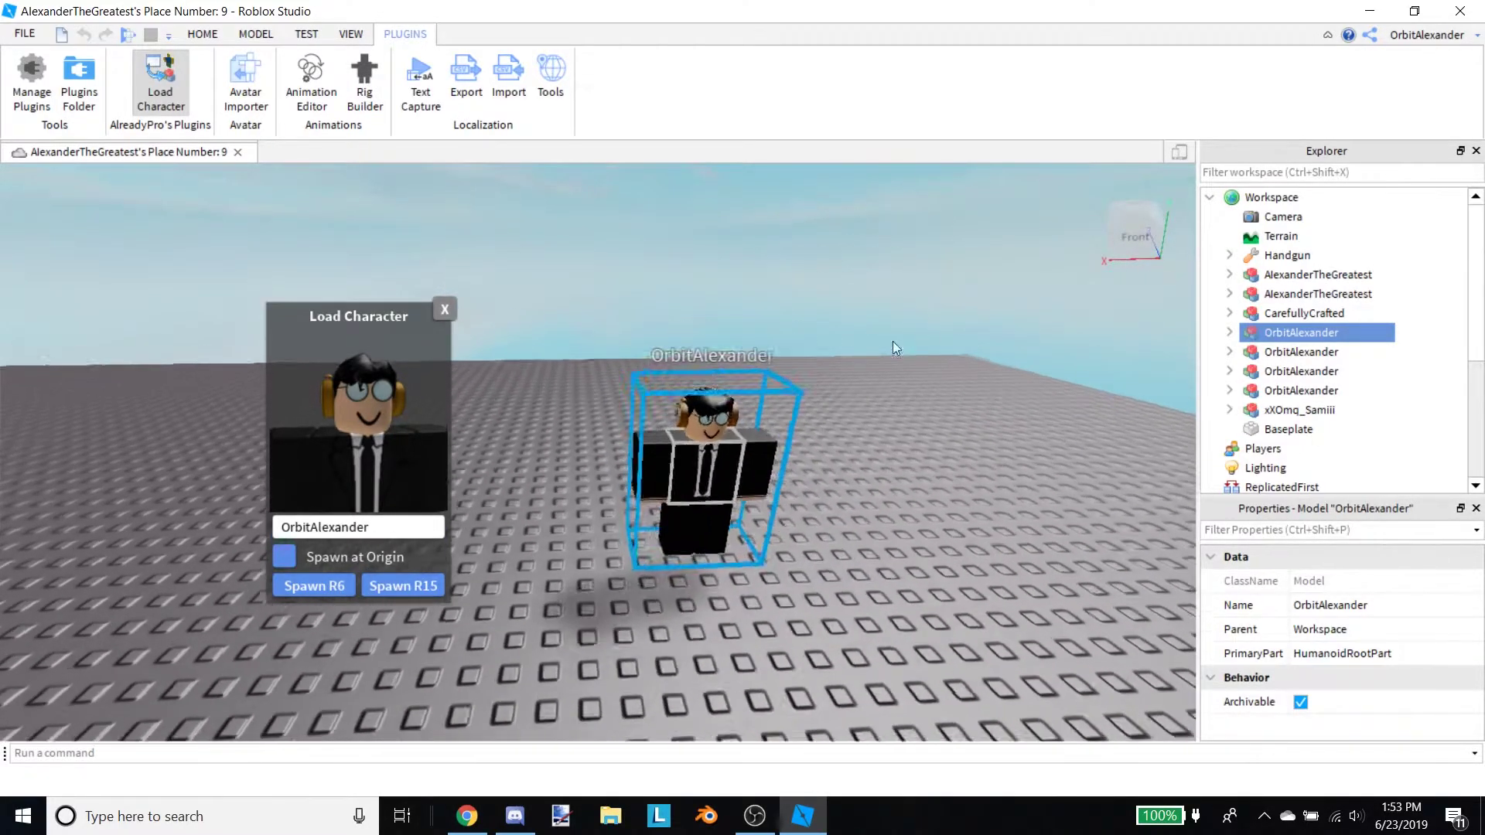
scroll(874, 386, up, 8)
scroll(834, 459, down, 5)
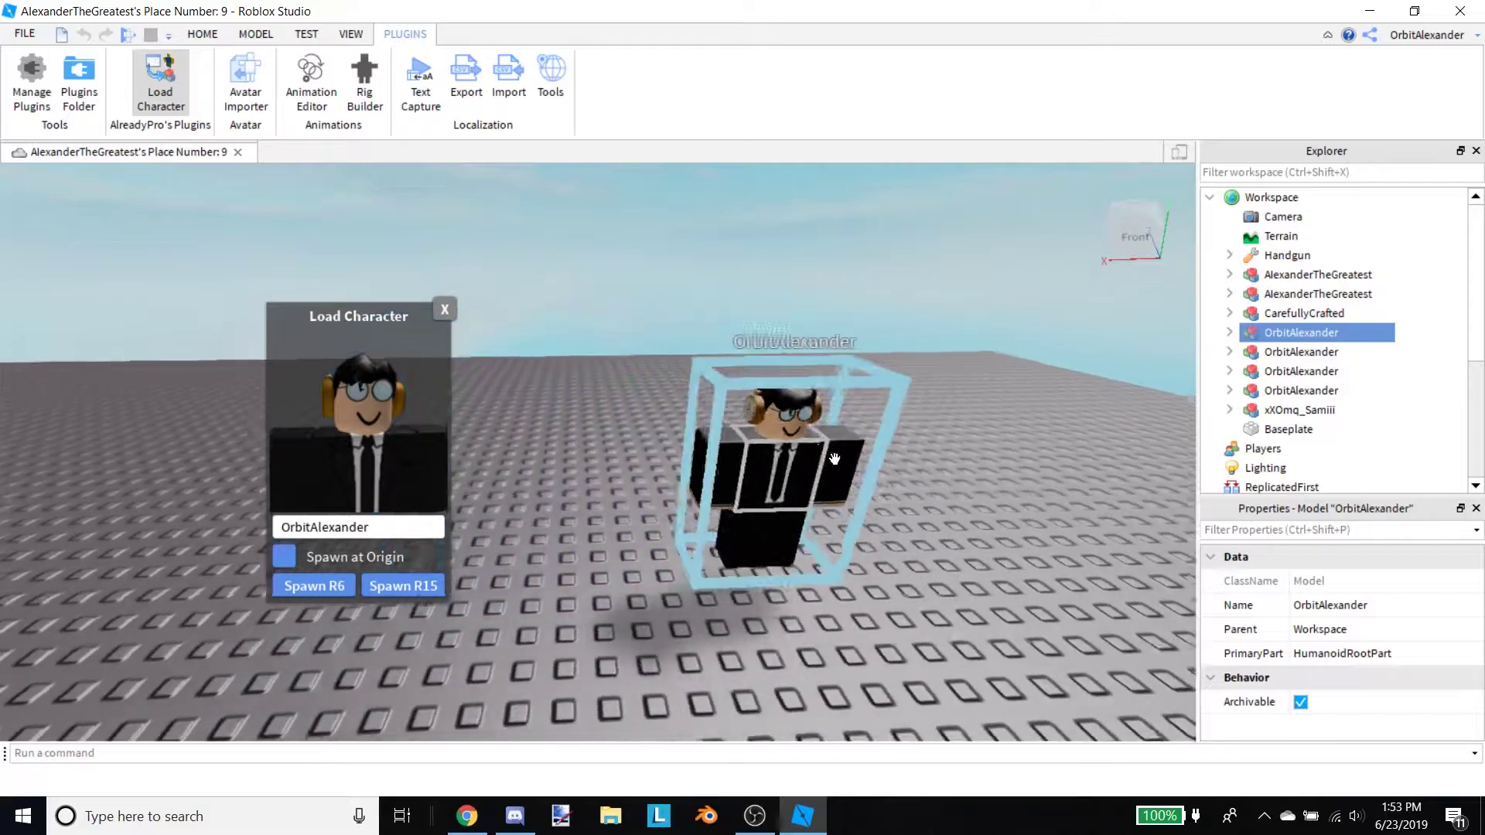
right_drag(767, 401, 763, 400)
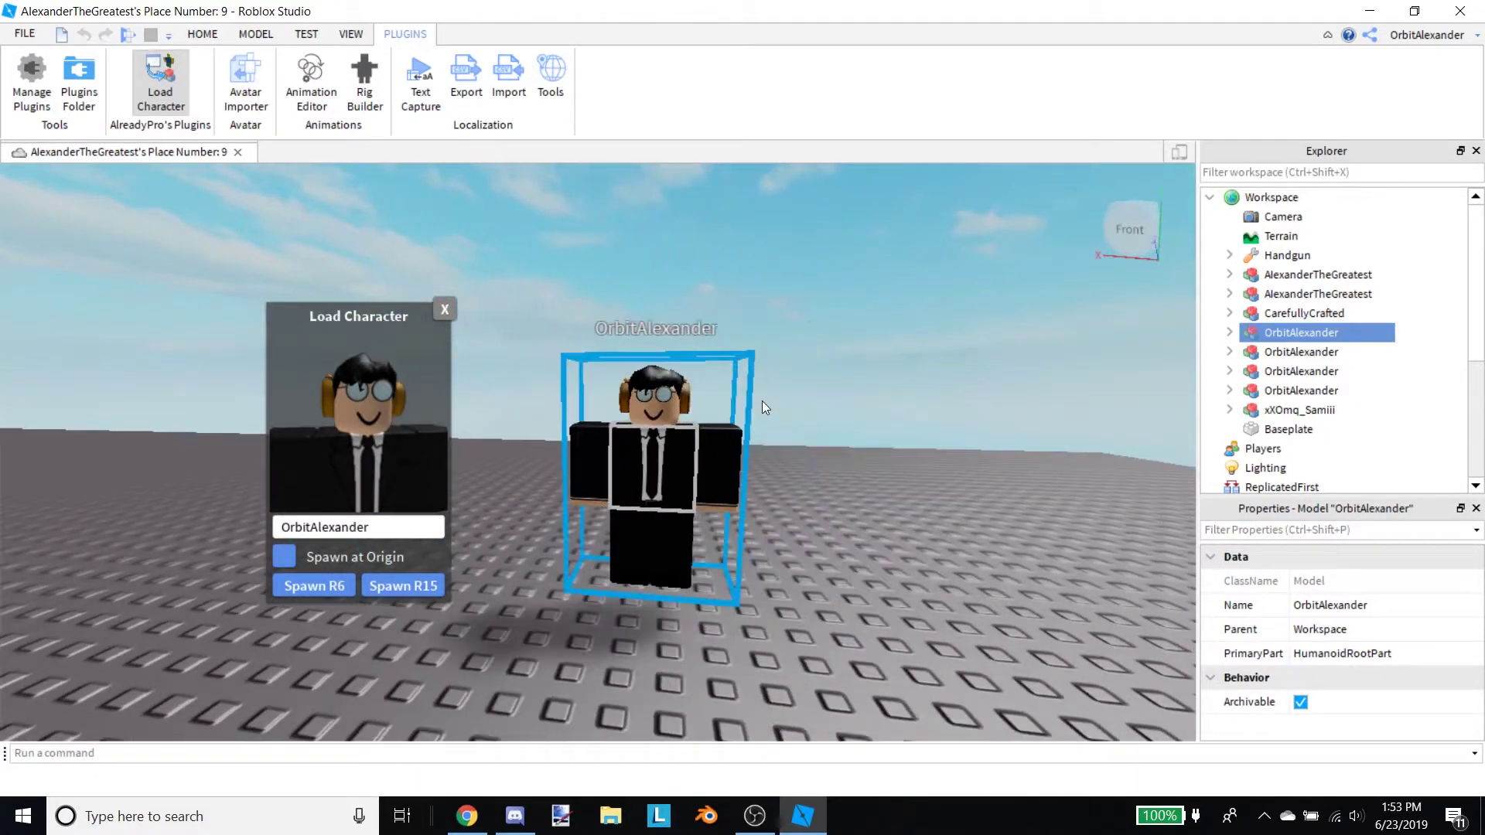
drag(341, 317, 100, 226)
- Open the Toolbox and search the marketplace models for "pistol"
click(202, 34)
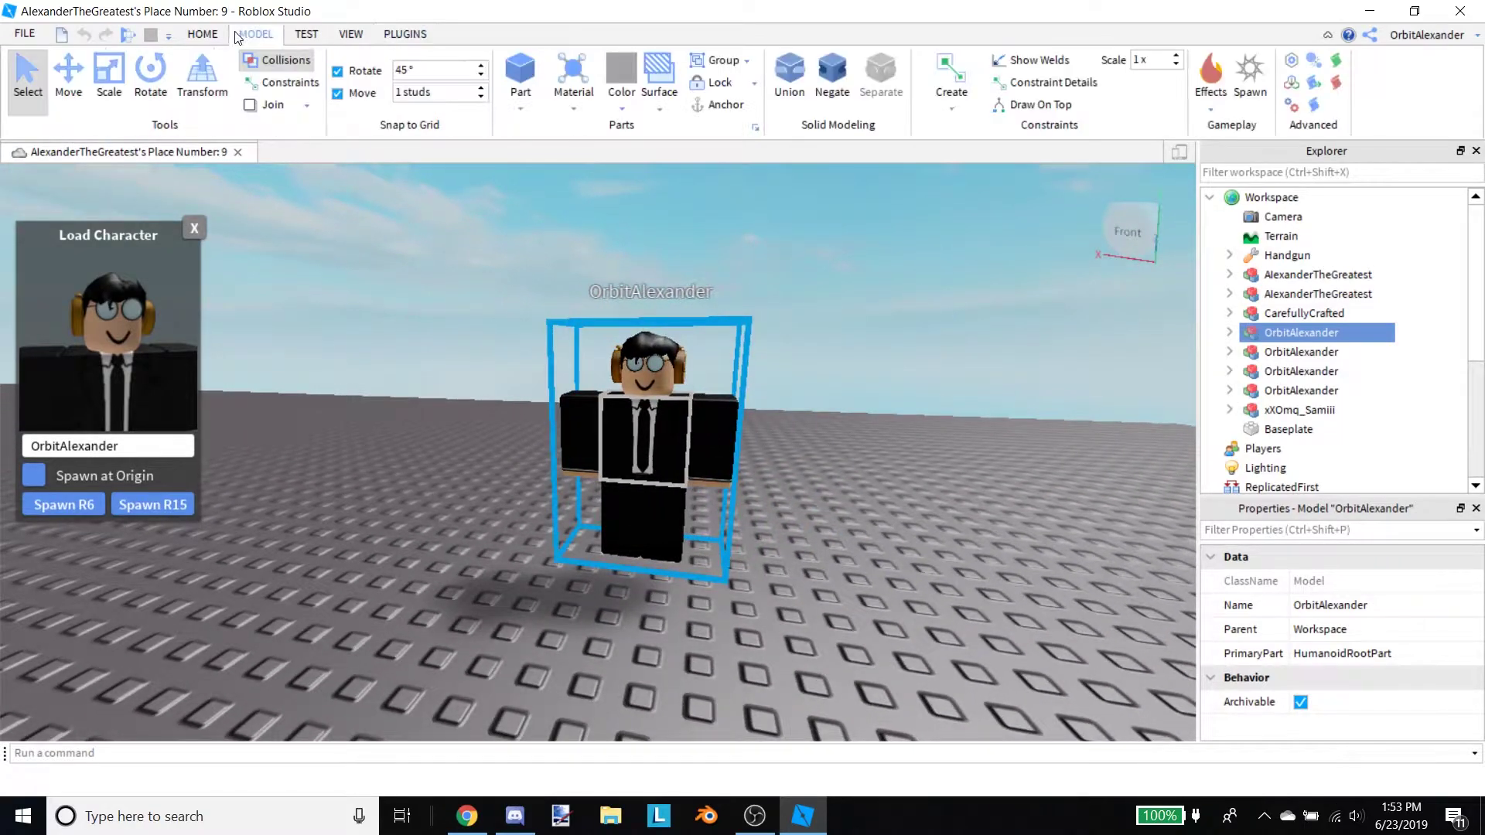
click(350, 34)
click(405, 34)
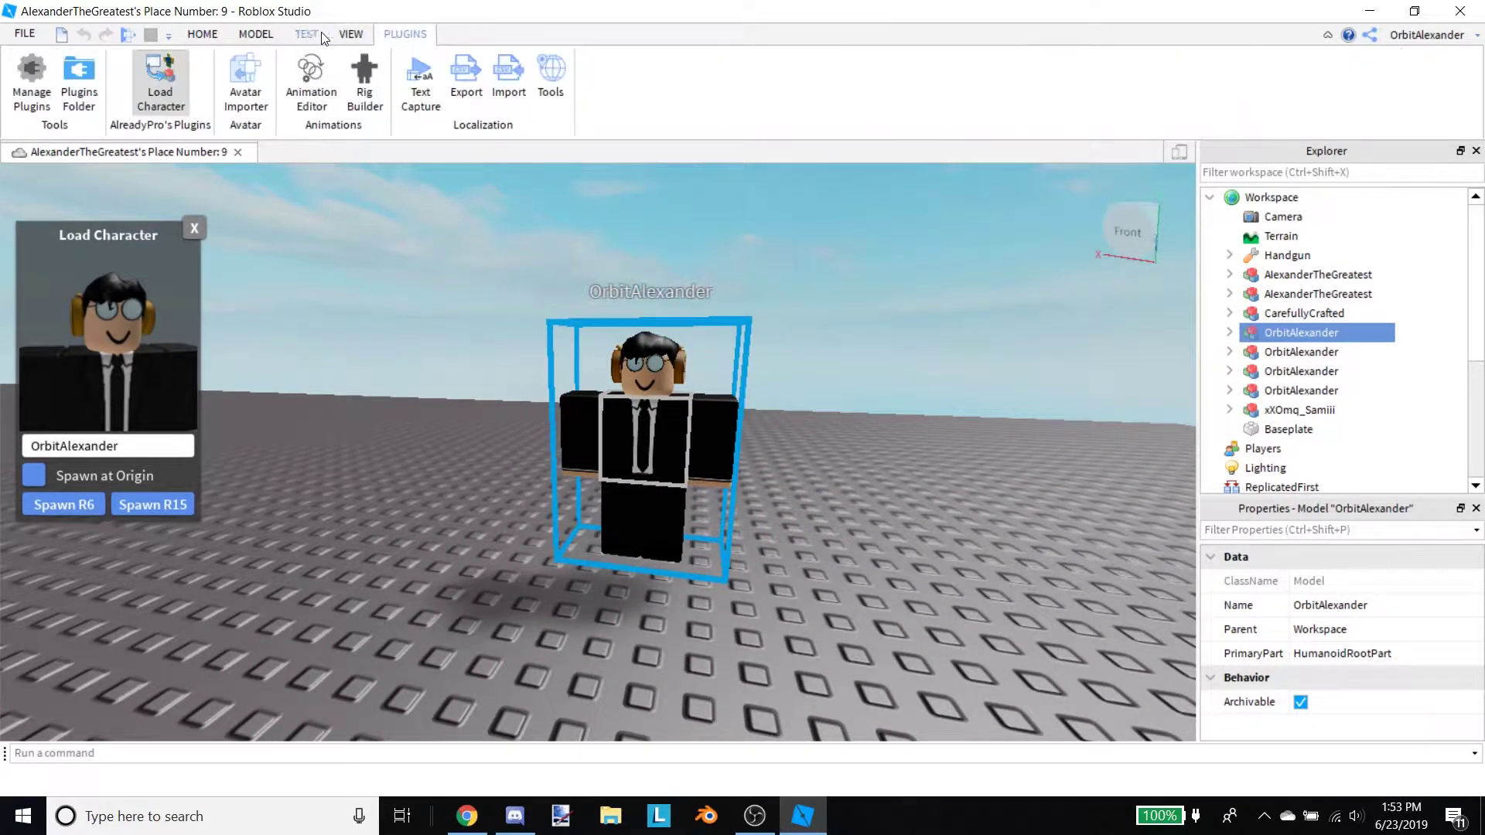
click(258, 34)
click(204, 34)
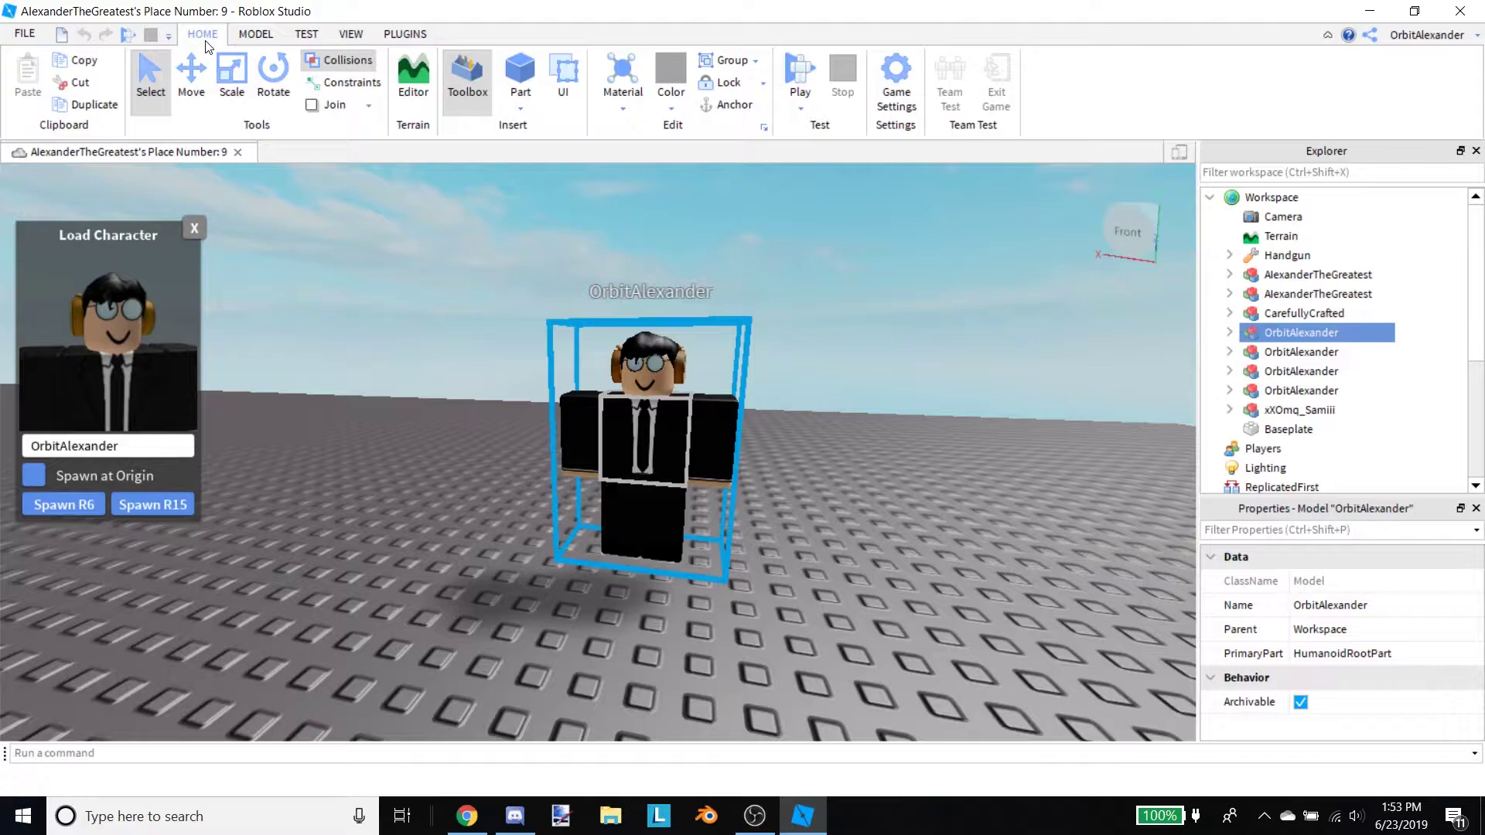
click(465, 94)
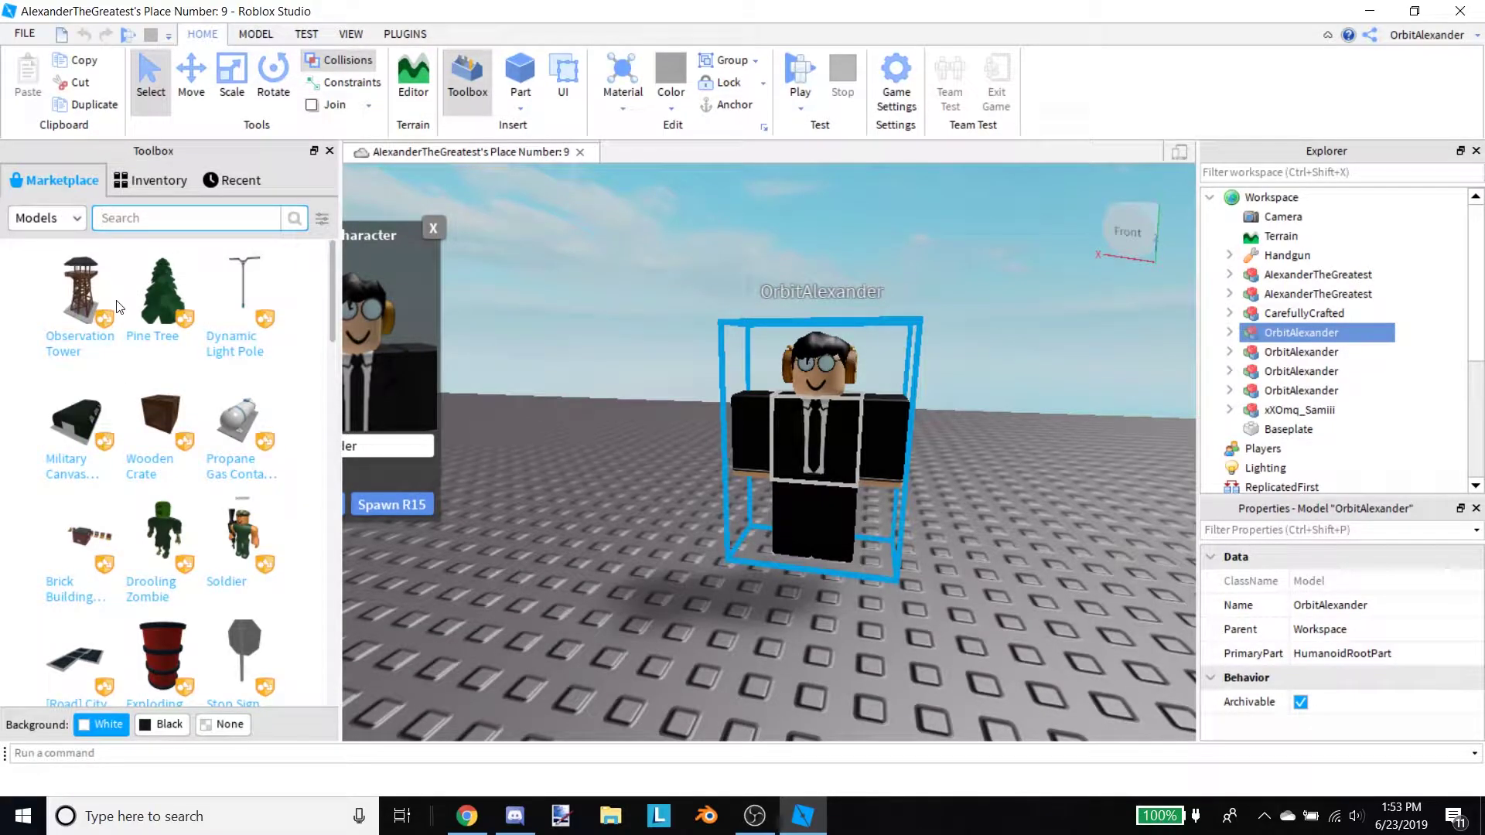
text(pistool)
key(Return)
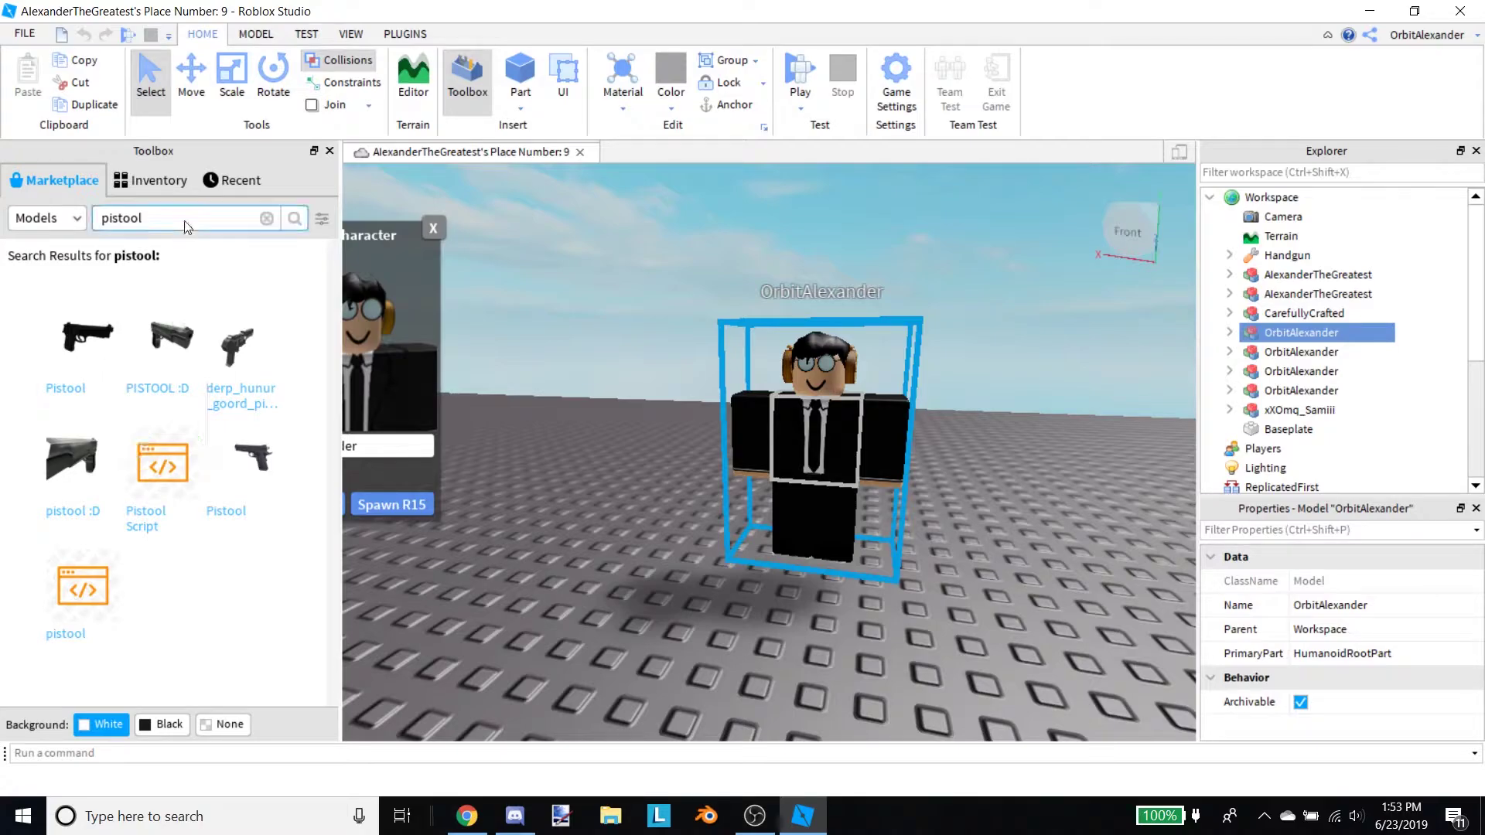
text(l)
key(Return)
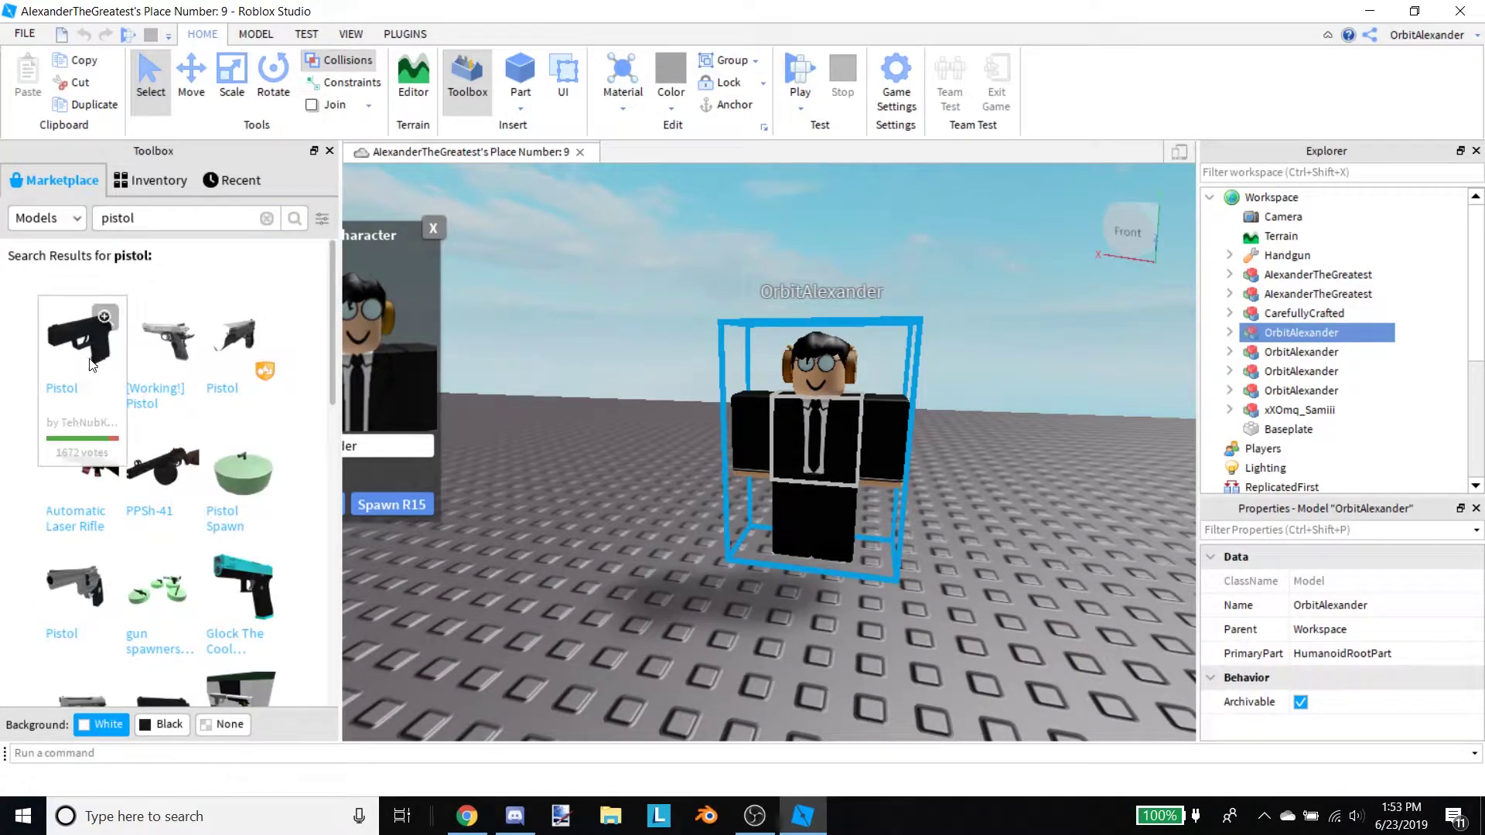
- Insert the first Pistol model from the search results into the workspace without putting it in the starter pack
click(91, 364)
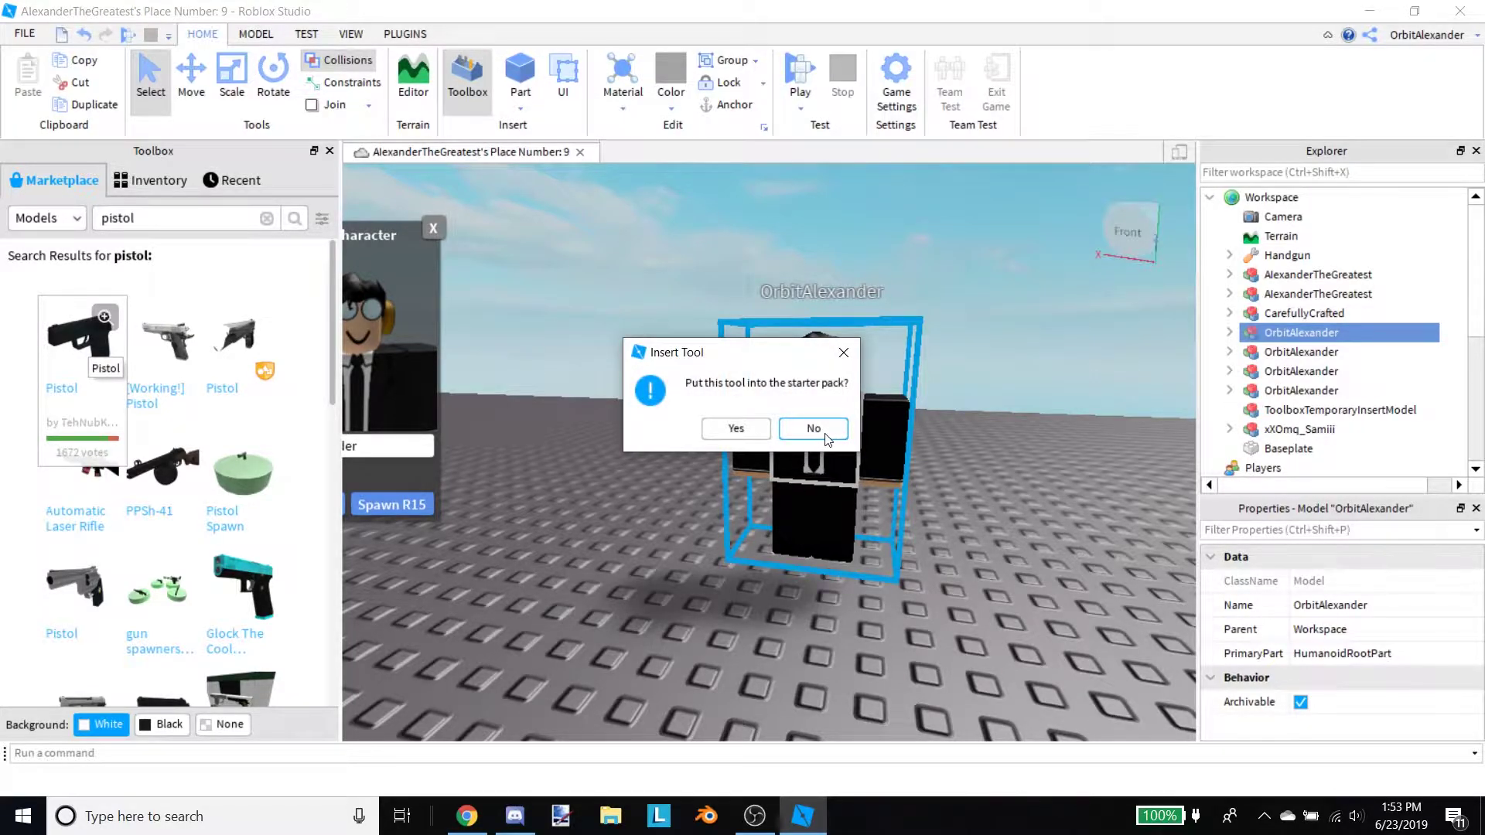
click(814, 428)
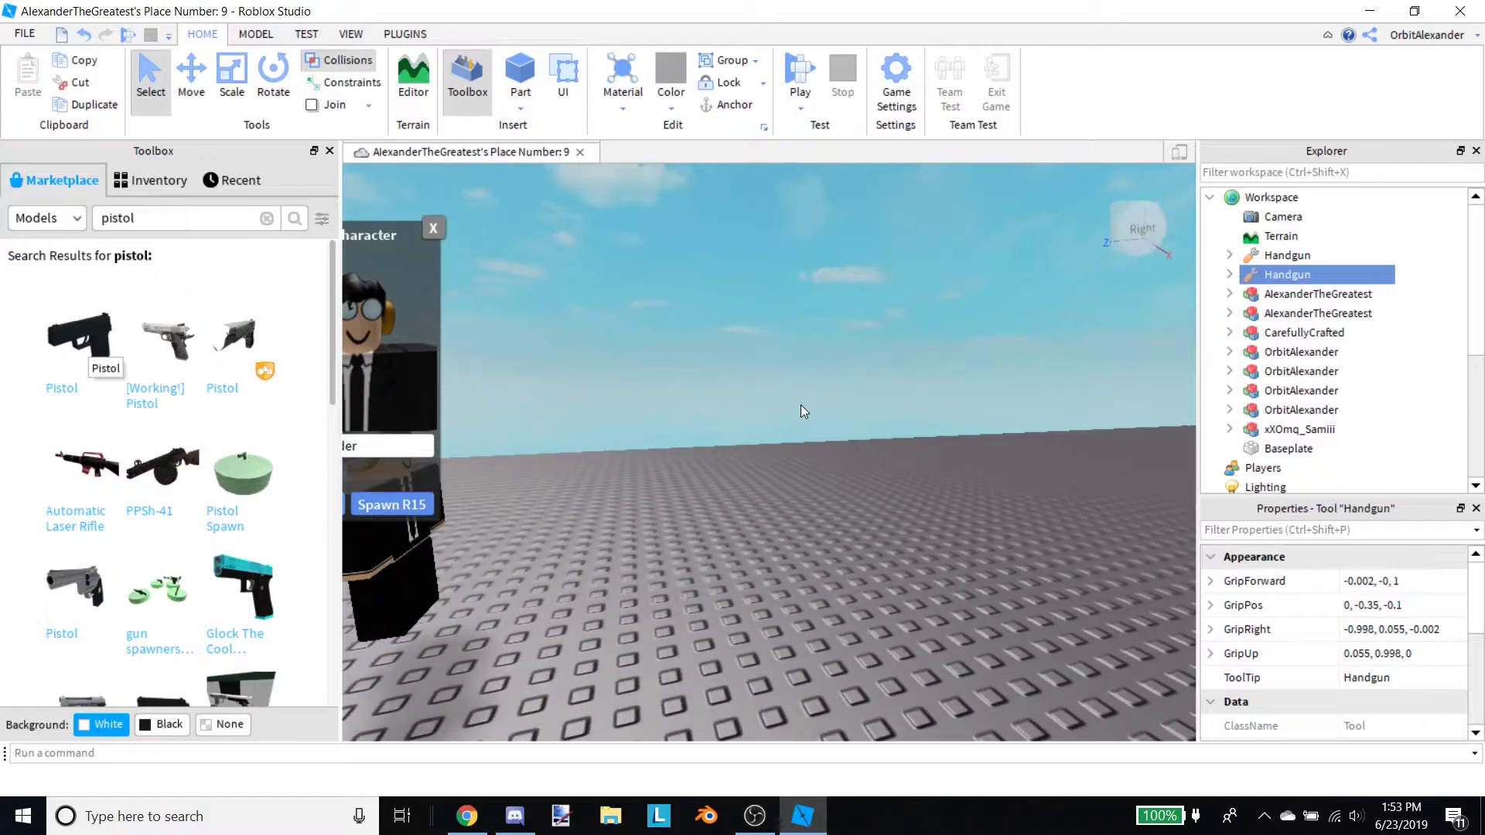
key(f)
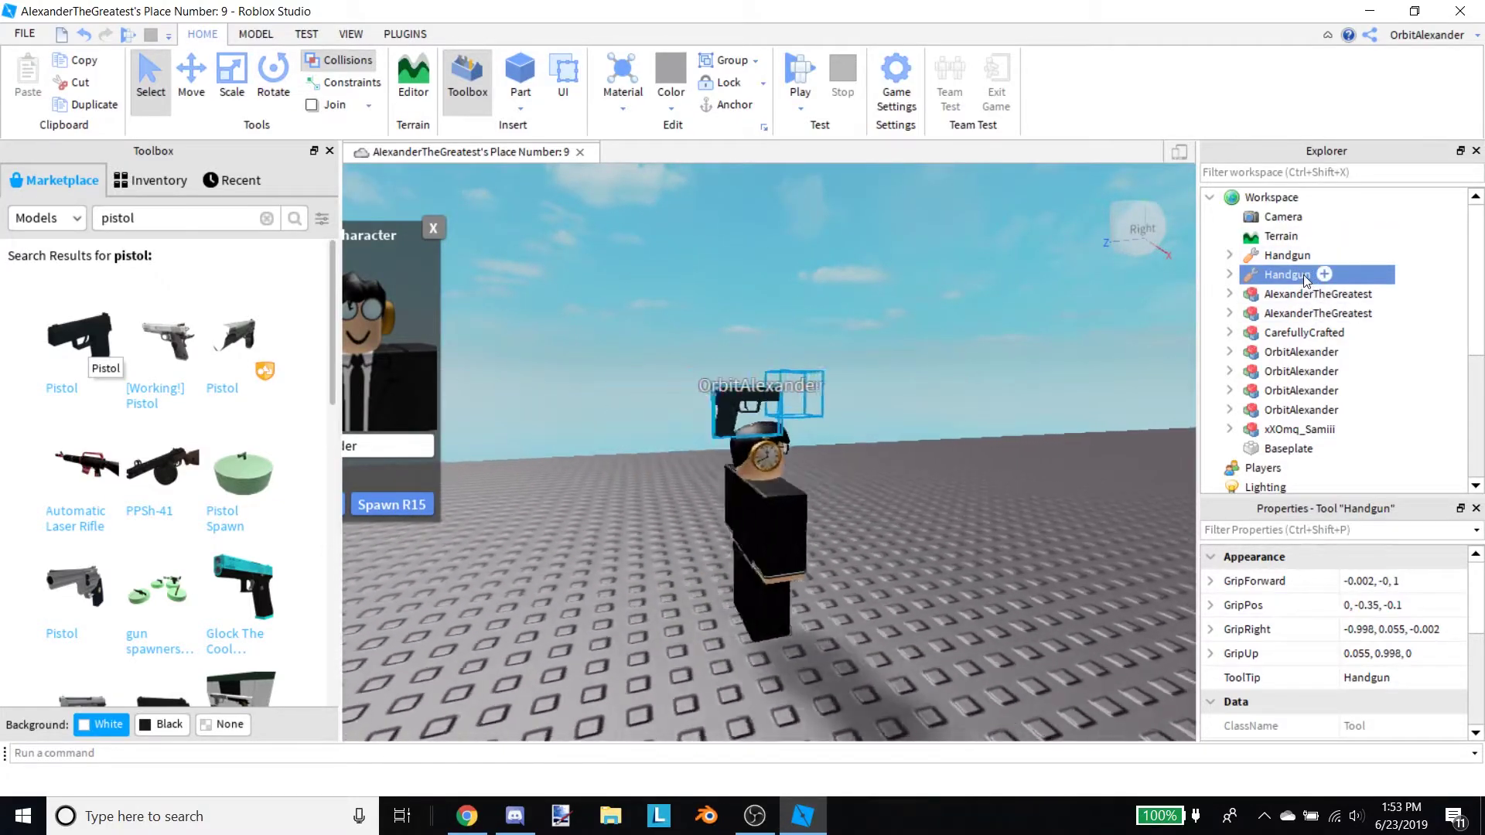
- Rename the newly inserted Handgun tool to "dw"
double_click(1288, 274)
text(dw)
key(Return)
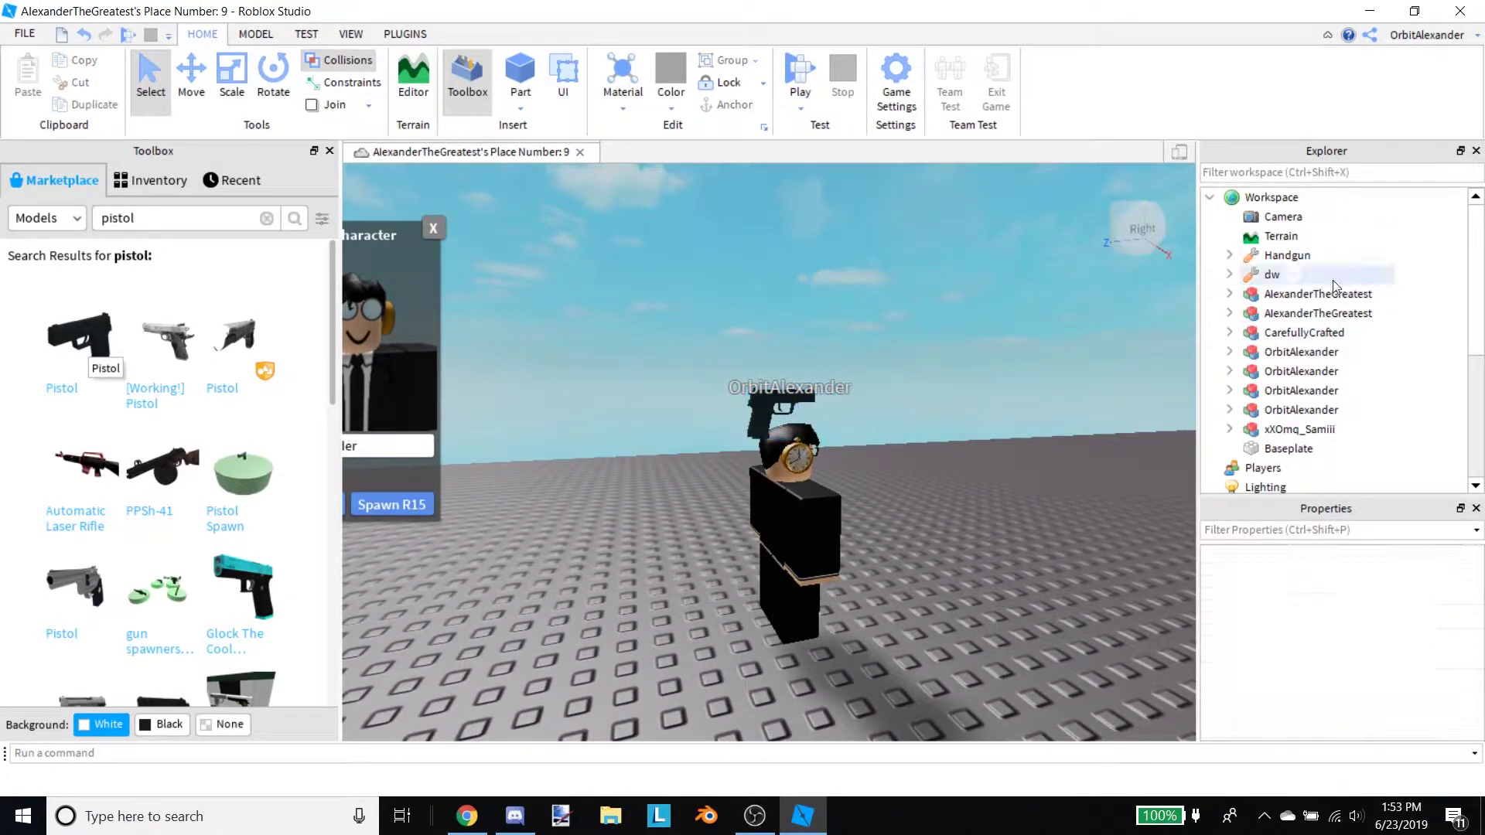
right_click(1276, 276)
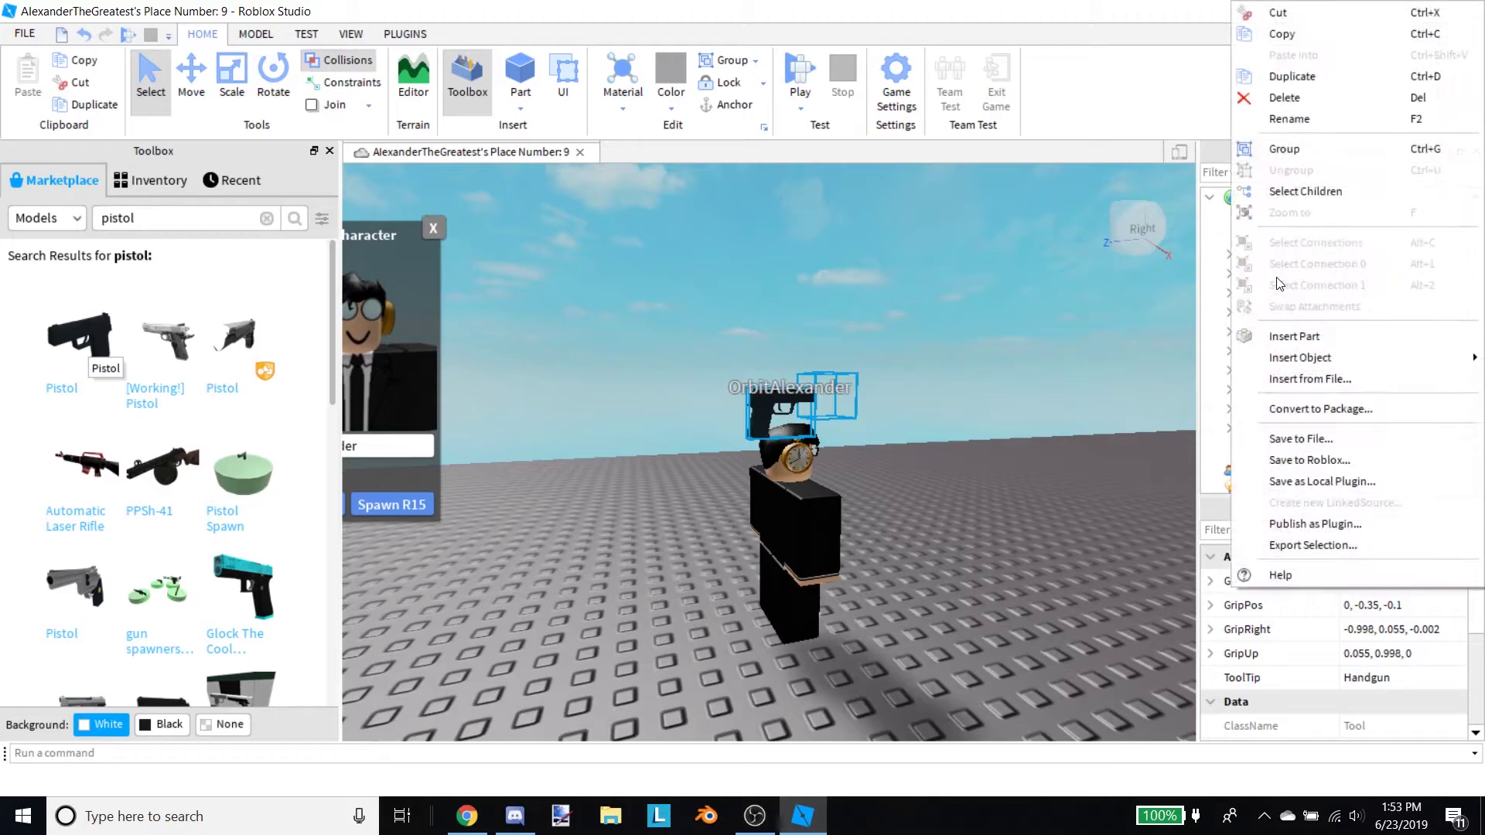
click(1340, 546)
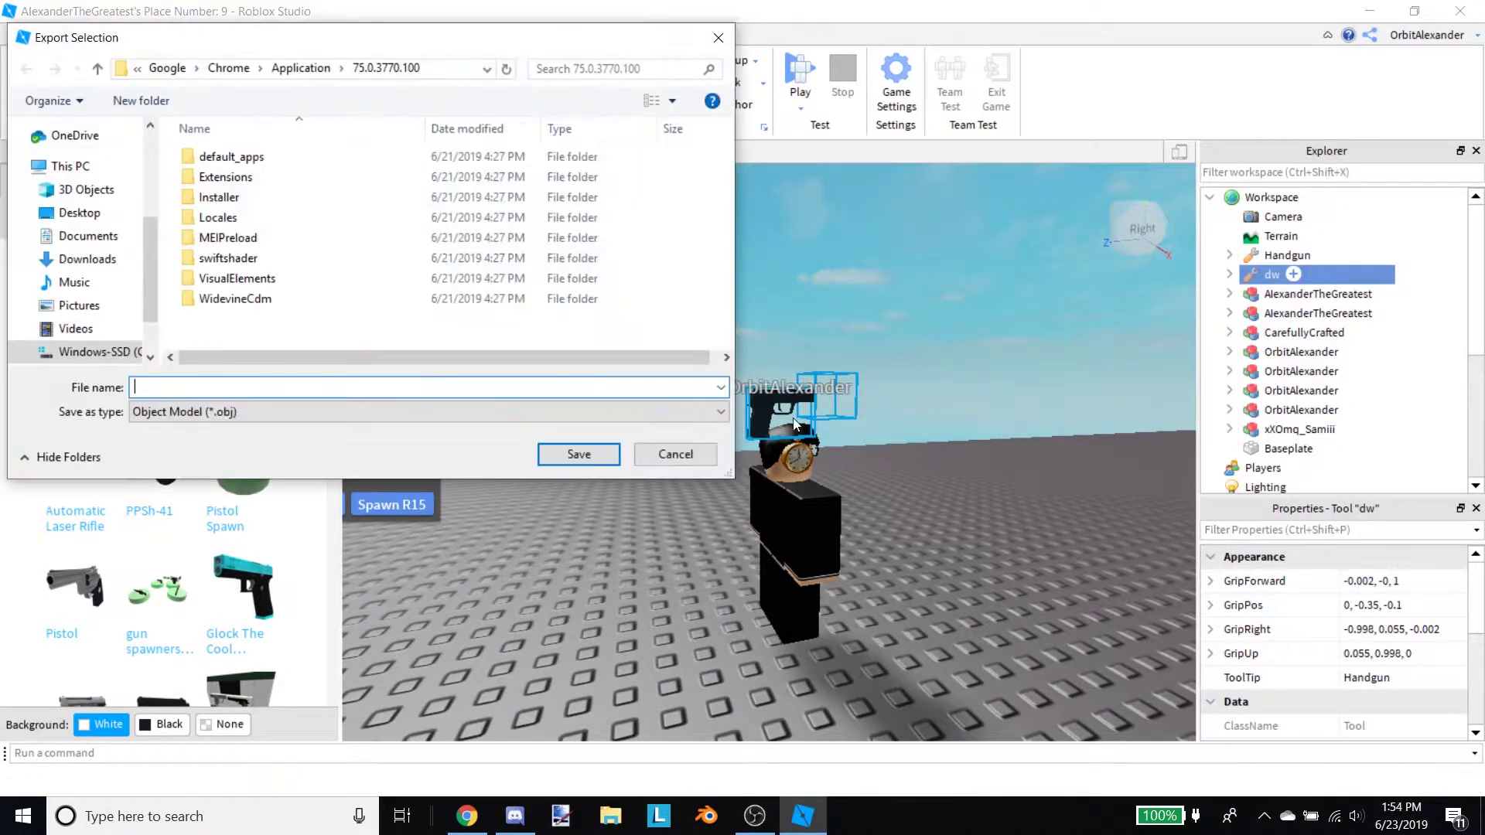
scroll(85, 224, up, 5)
click(114, 258)
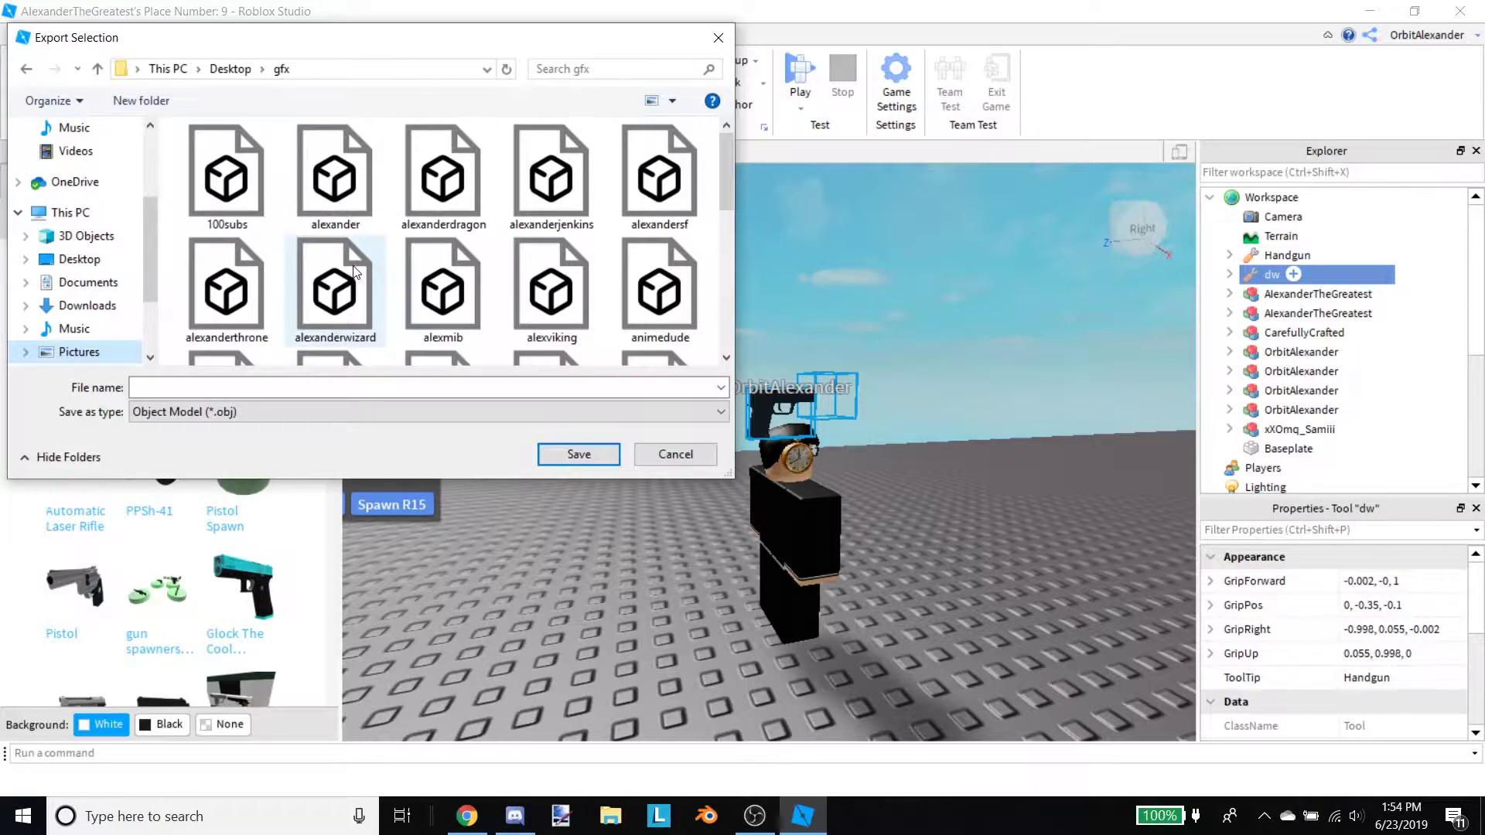
scroll(73, 255, up, 3)
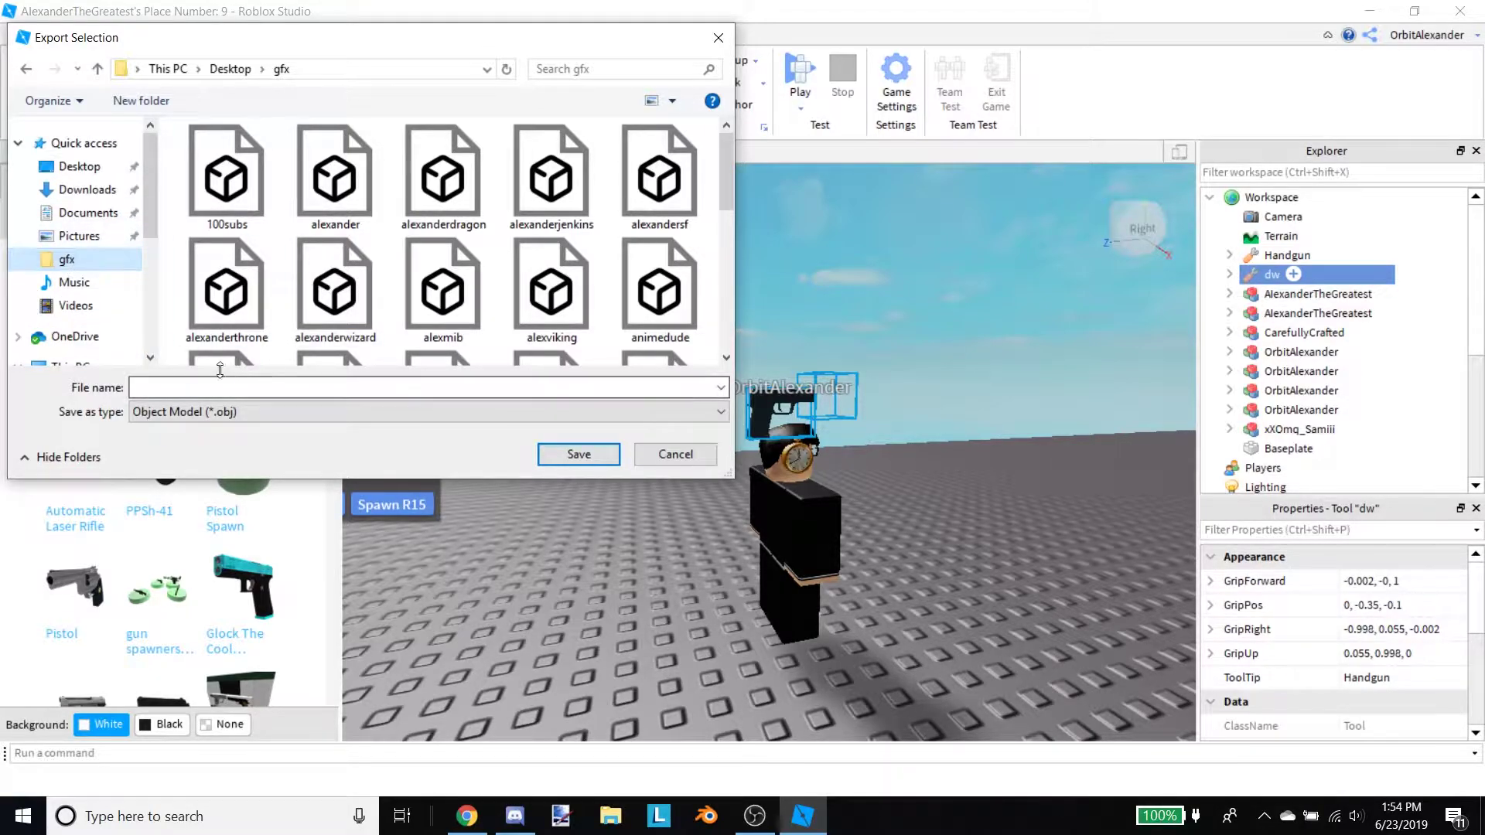
click(190, 386)
text(pistol)
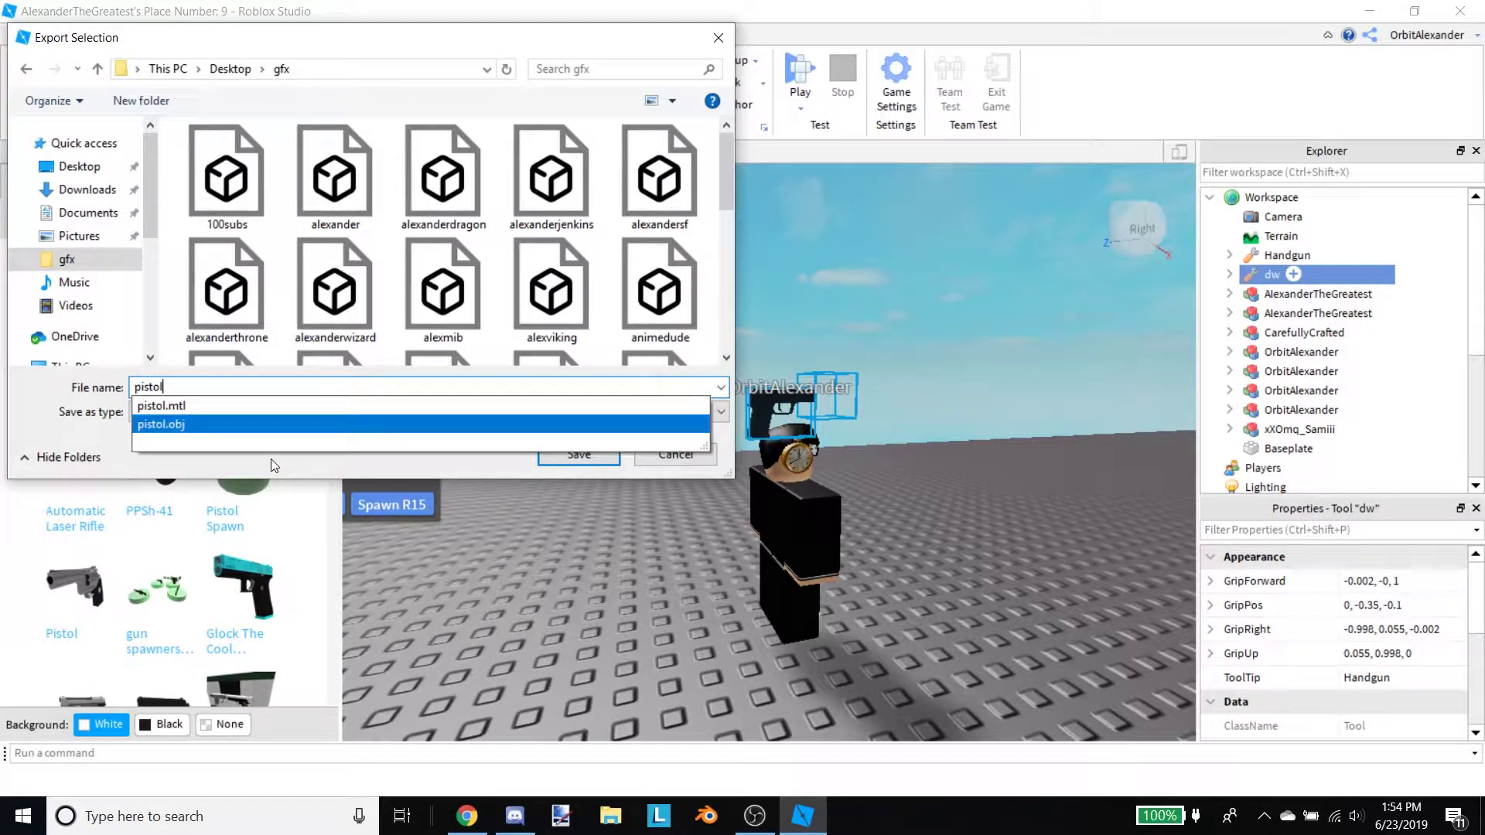
click(271, 458)
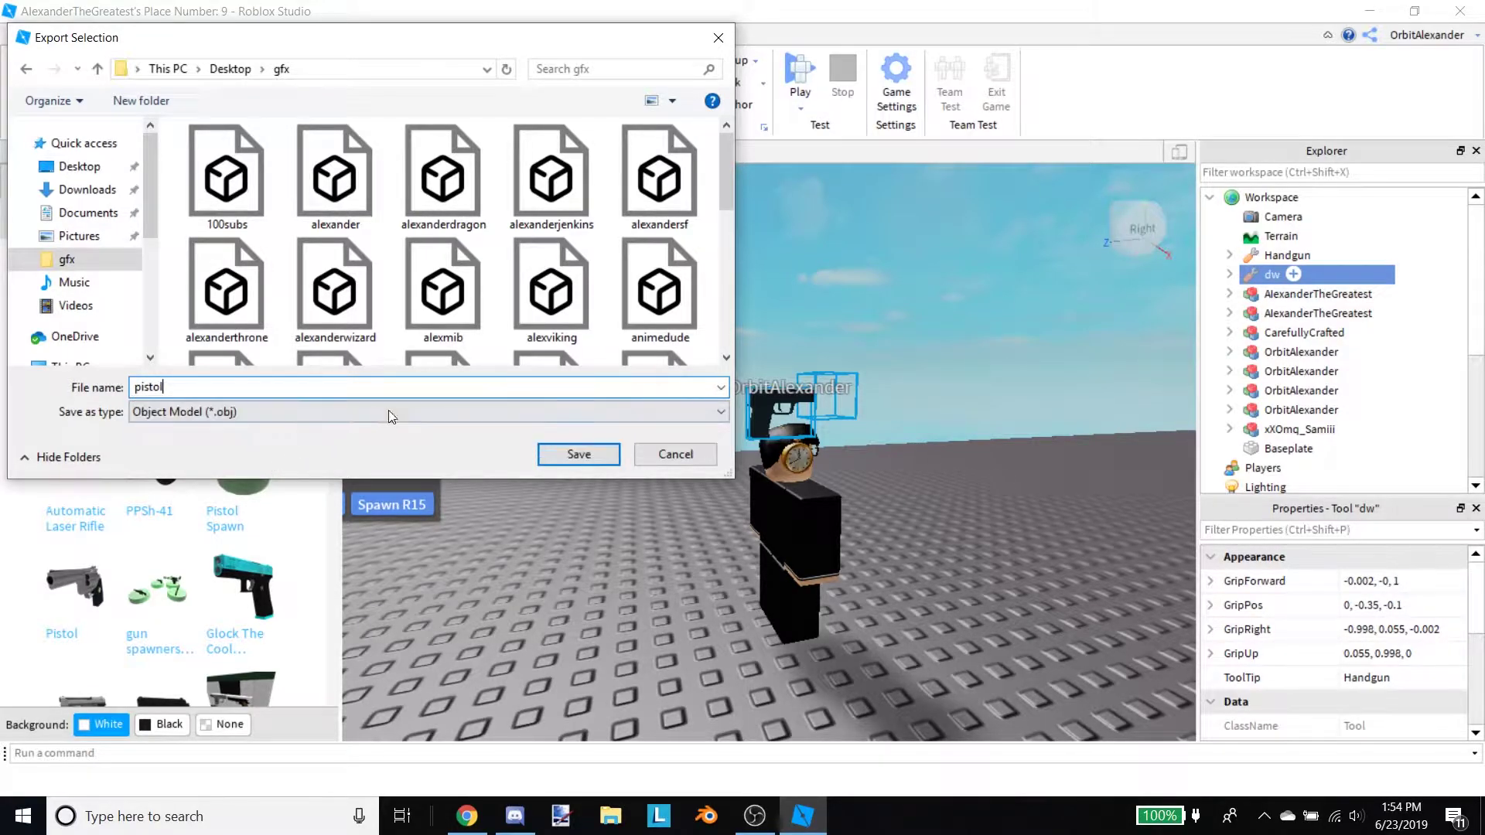
click(675, 454)
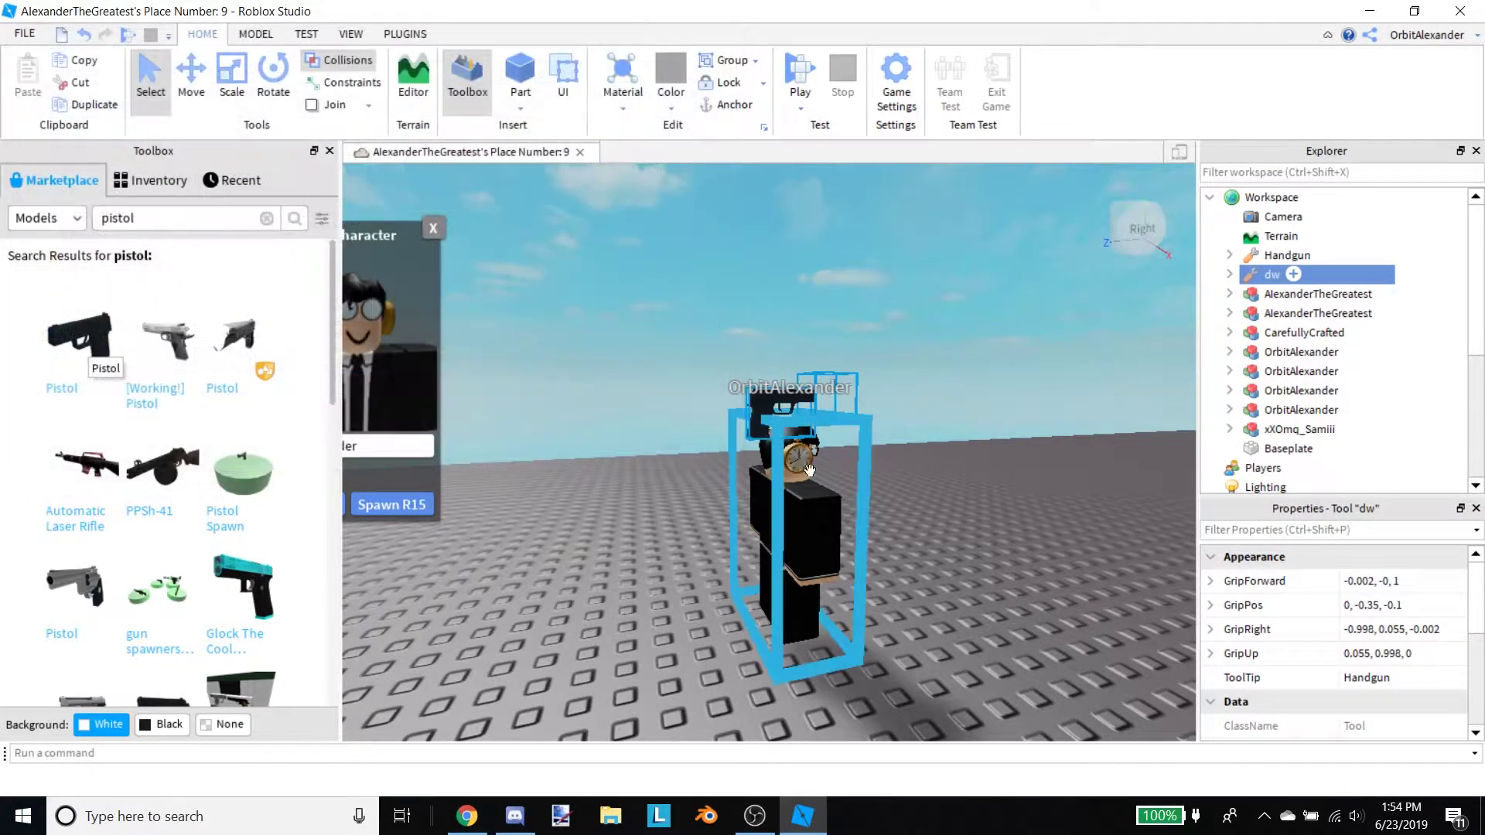
scroll(920, 409, up, 3)
click(926, 495)
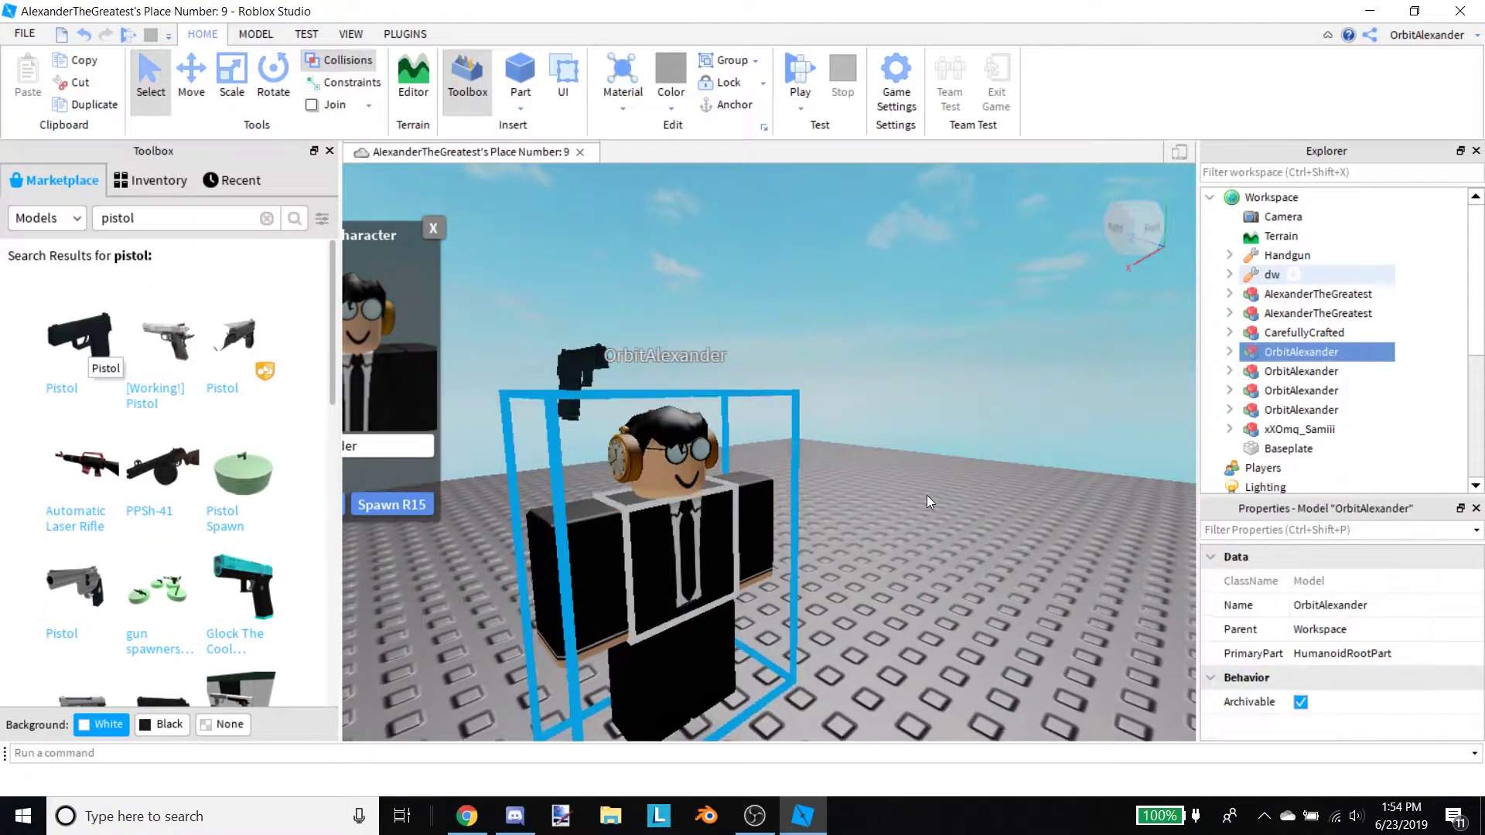
right_click(1277, 352)
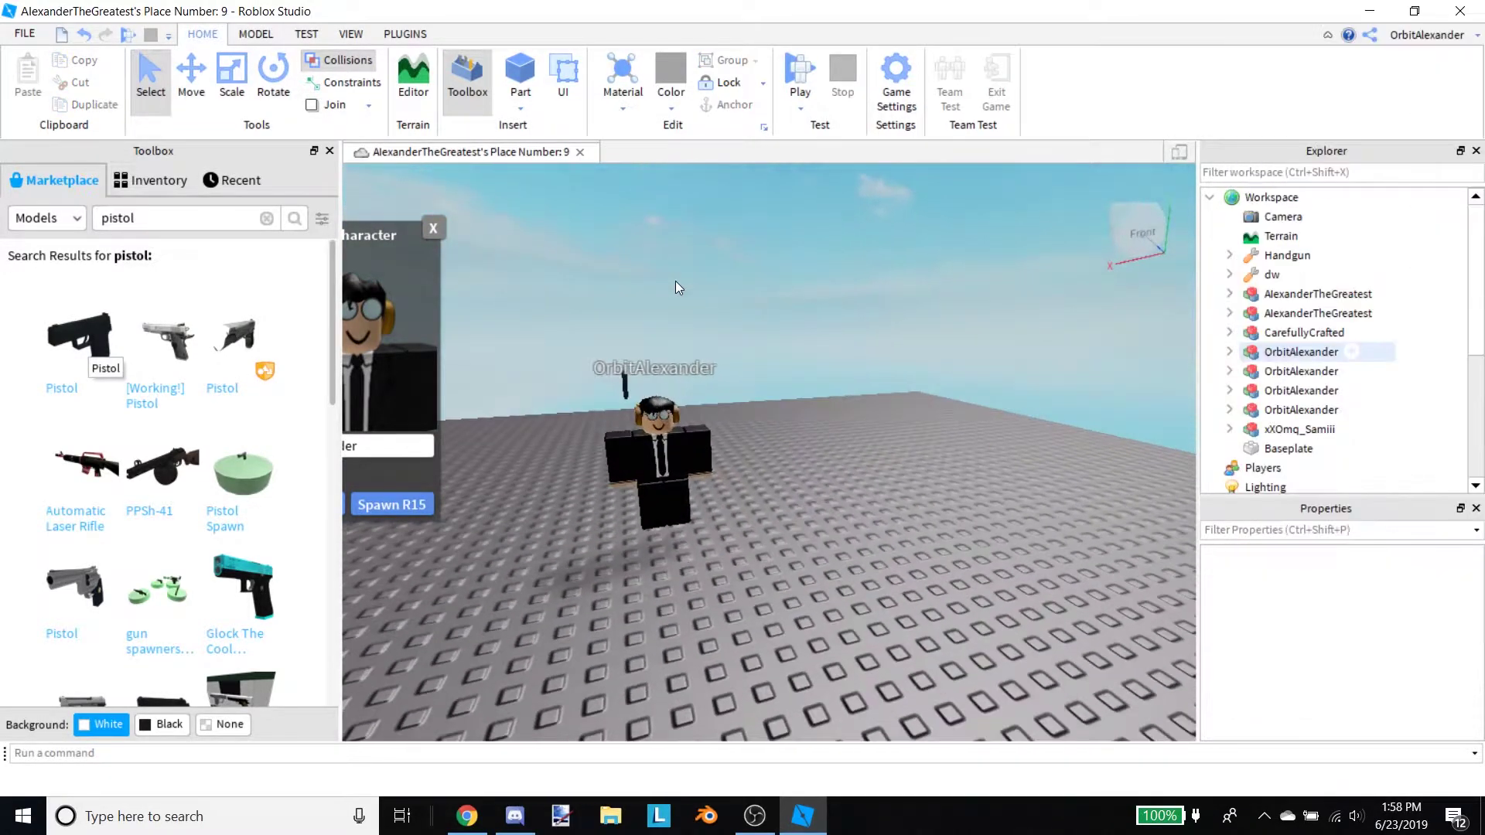
scroll(675, 280, up, 3)
drag(612, 362, 1032, 573)
scroll(889, 642, down, 3)
scroll(917, 647, up, 4)
scroll(919, 646, down, 5)
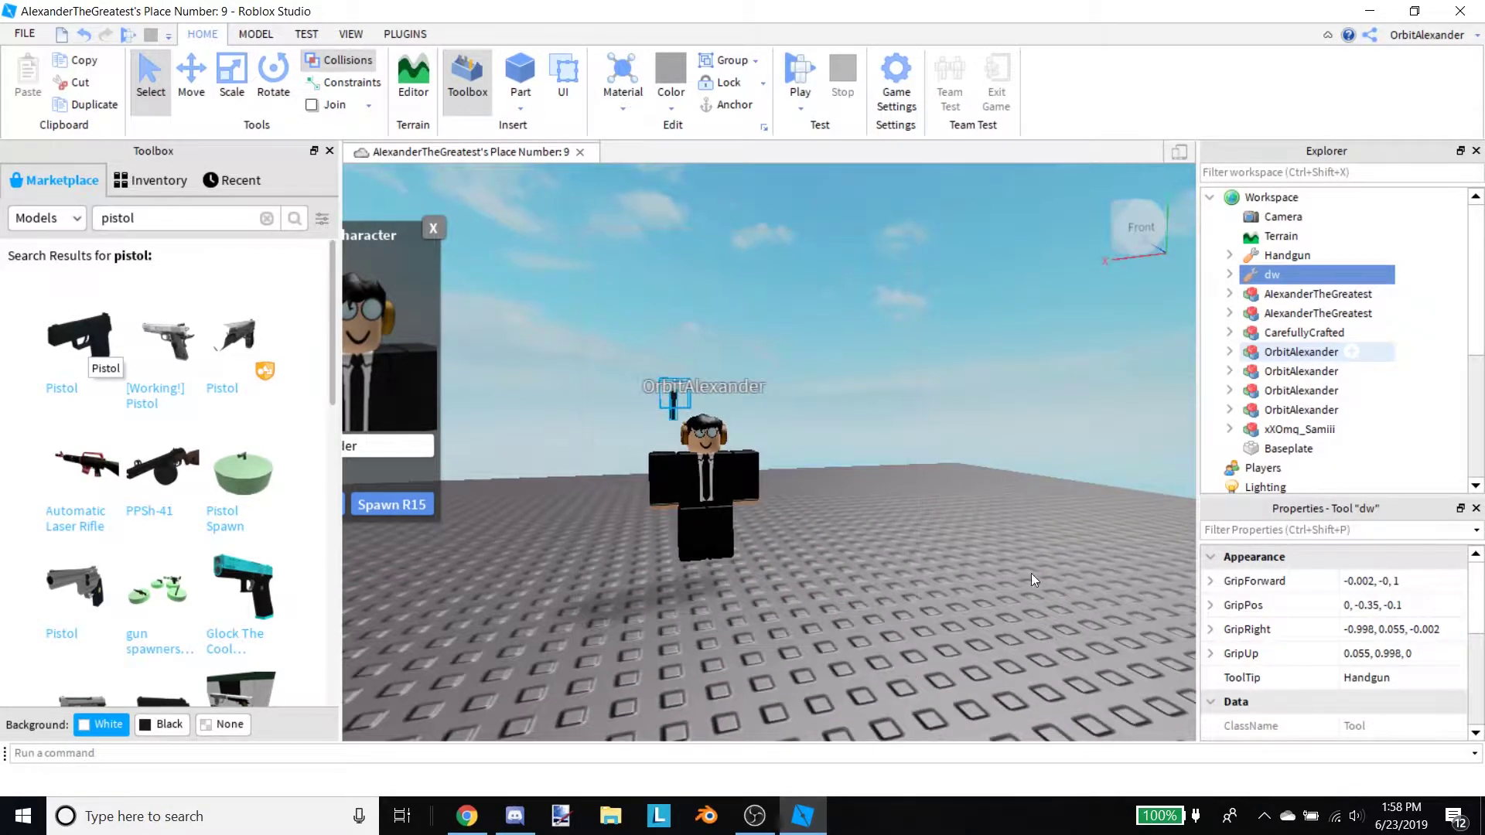
- Switch to Blender, dismiss the splash screen and delete the default cube, camera and lamp
click(706, 815)
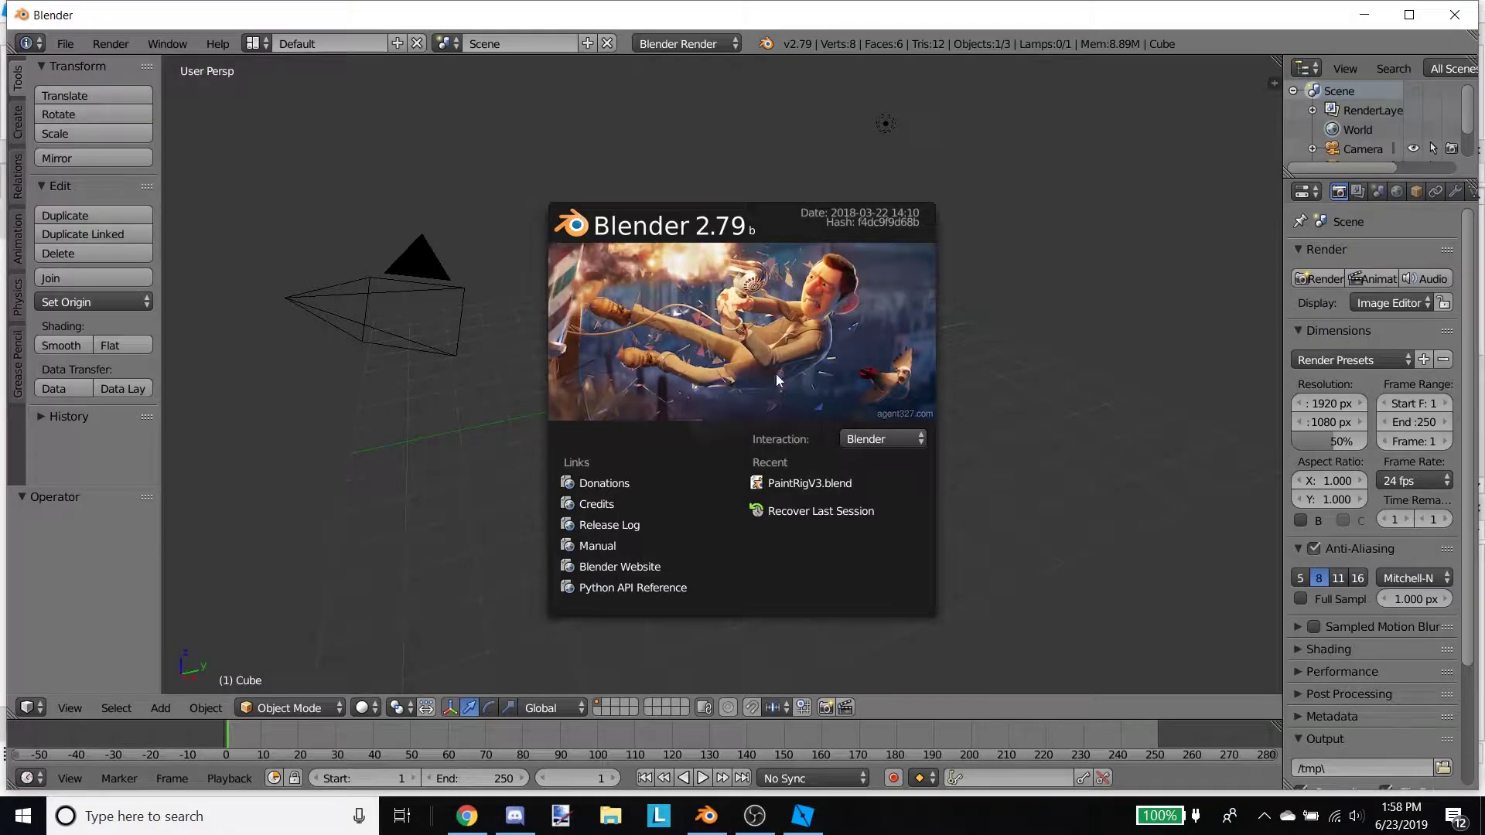
click(776, 373)
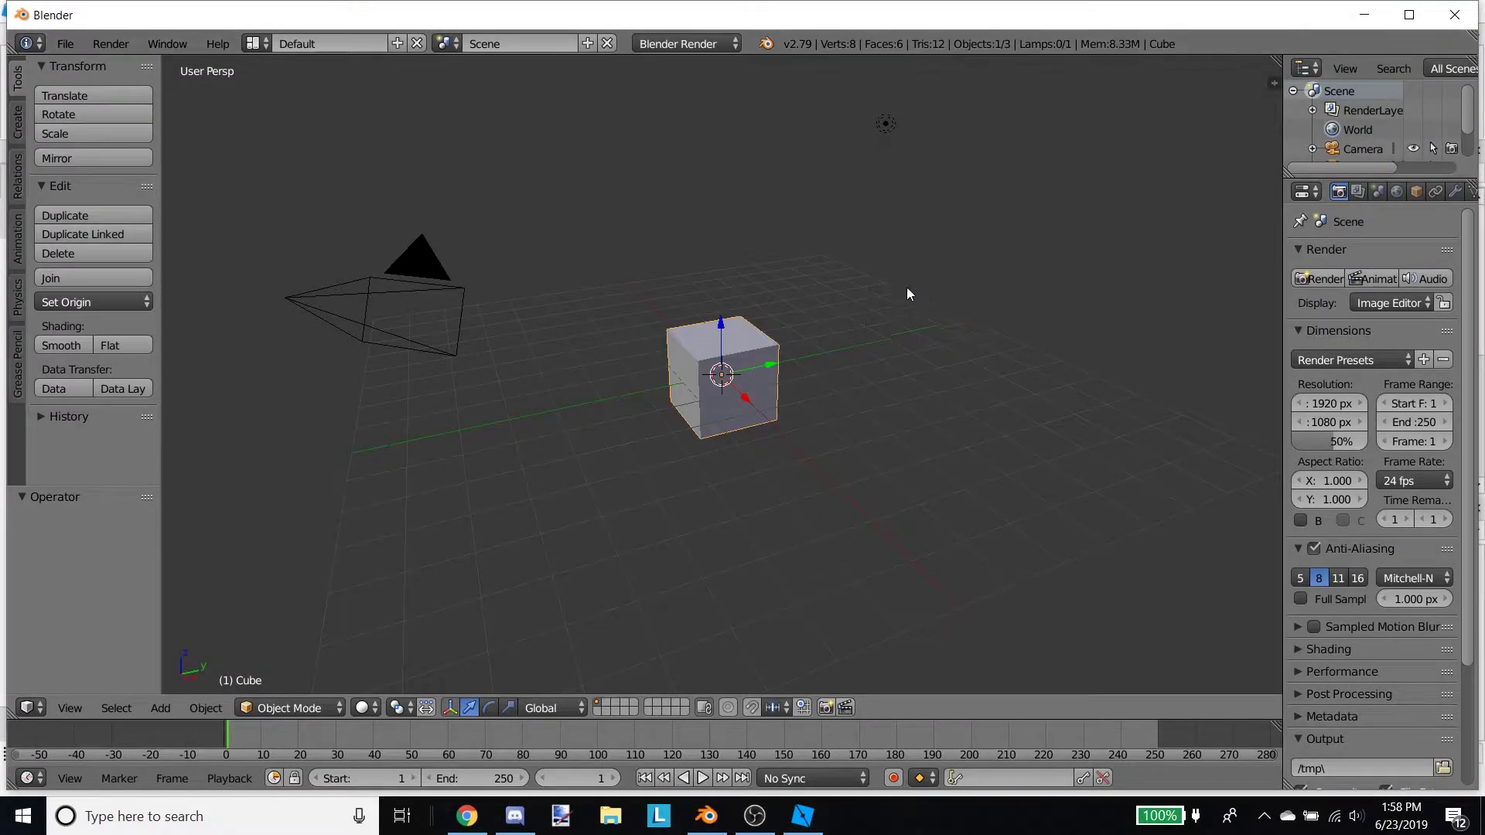
key(a)
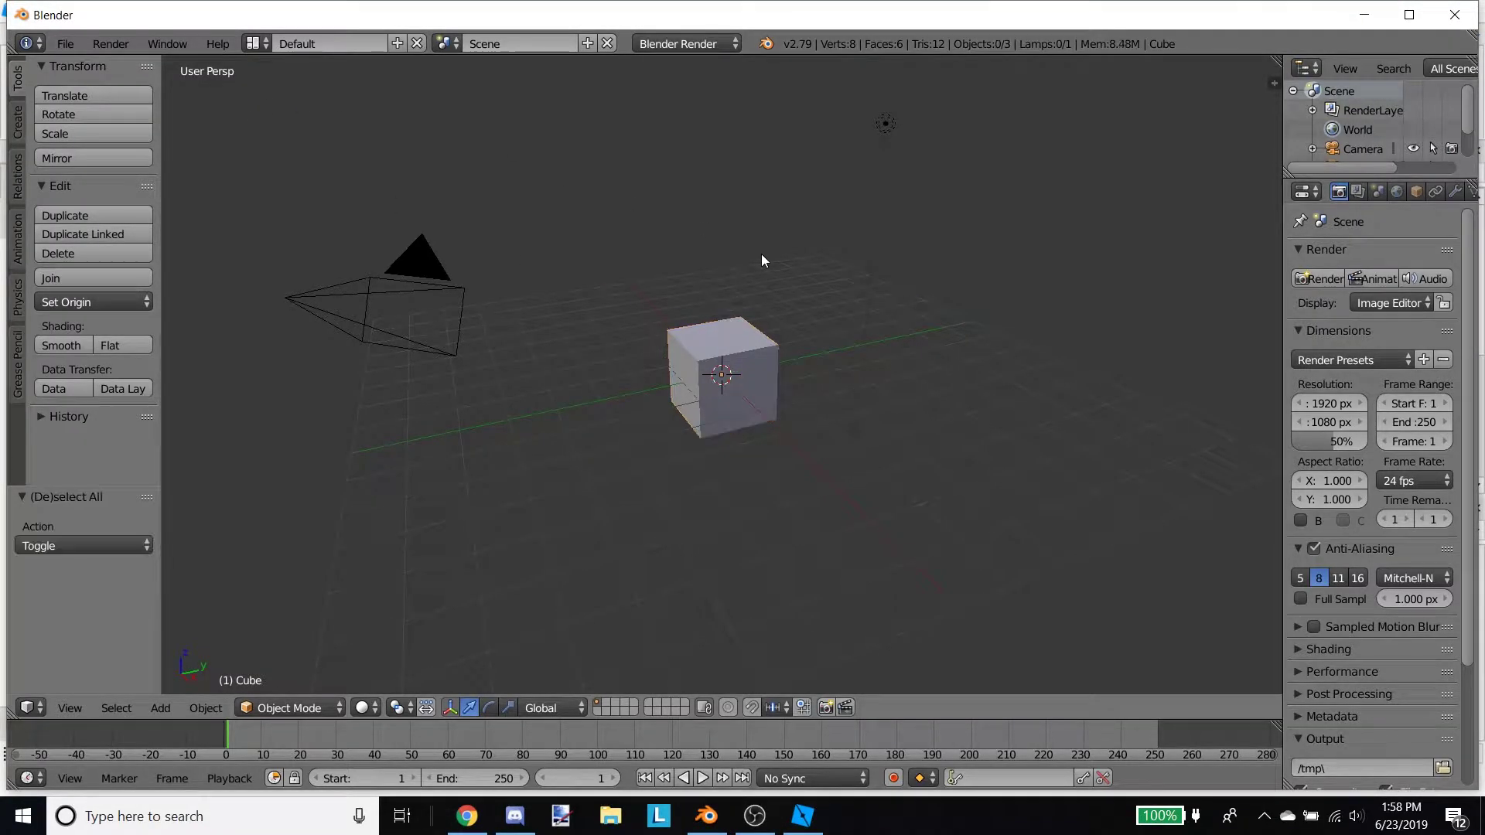
key(a)
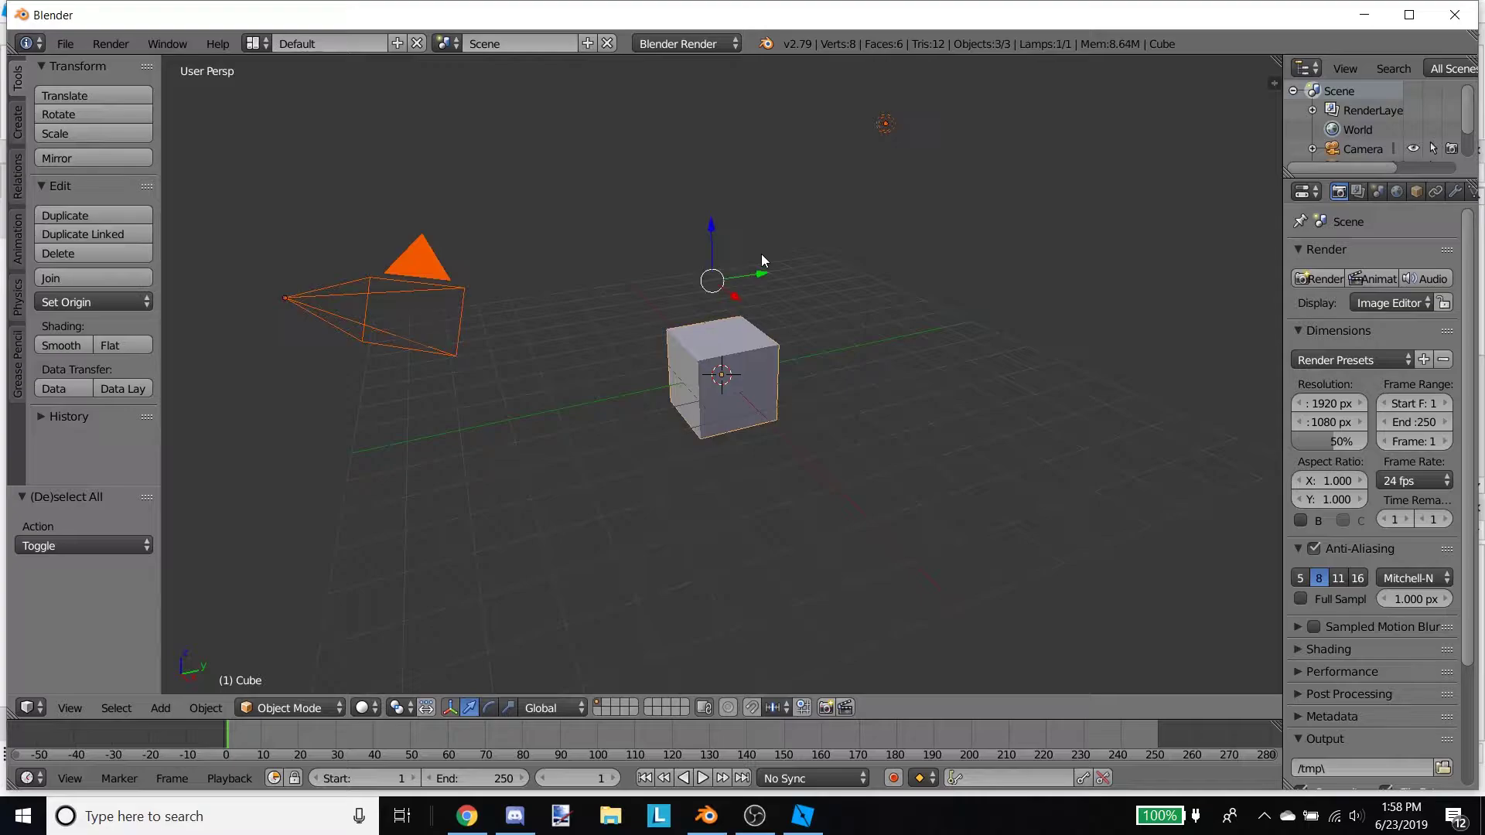
key(x)
click(747, 382)
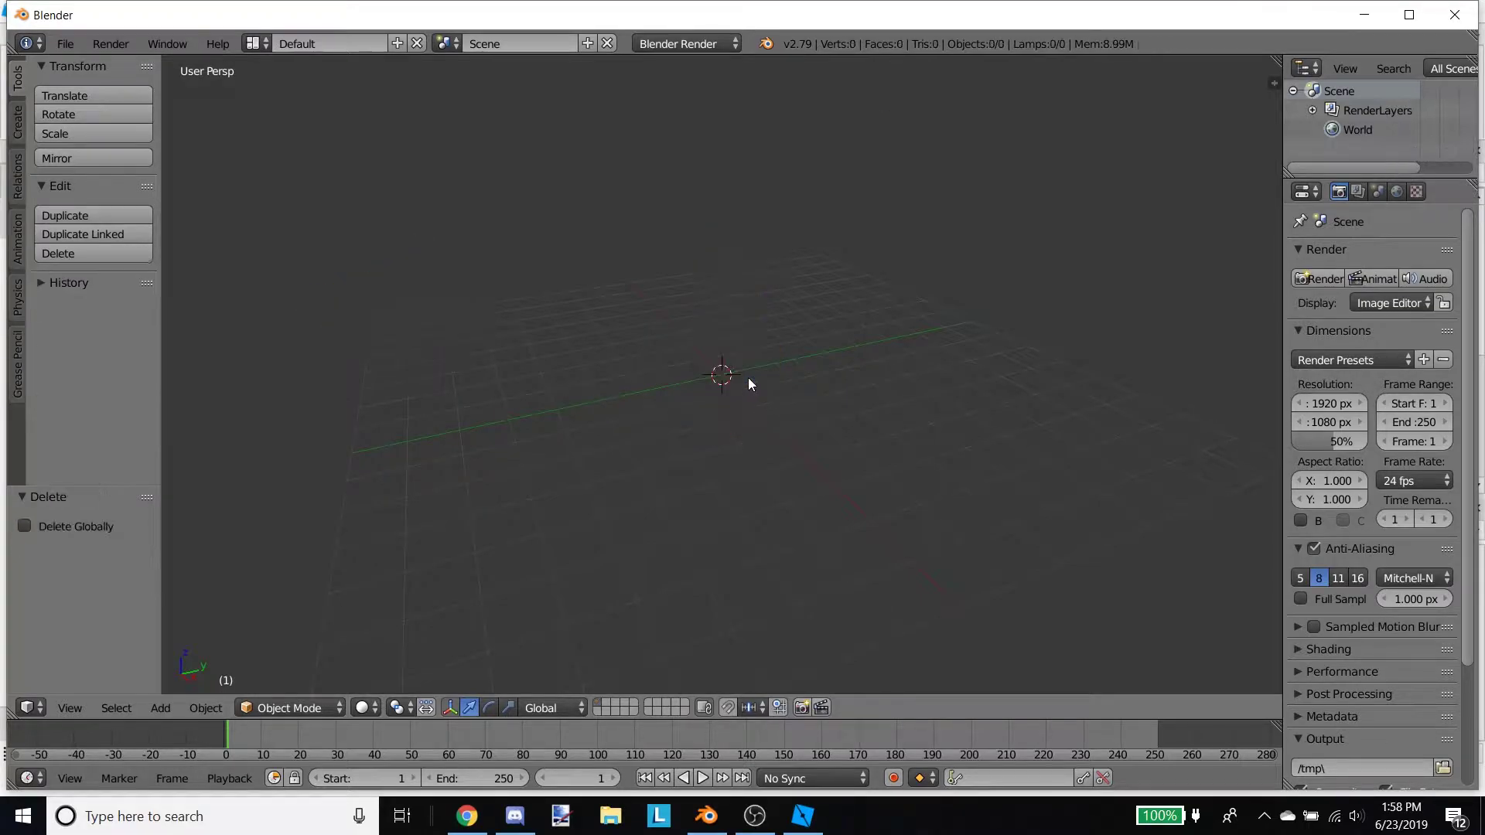
- Open the character rig file PaintRigV3.blend from the gfx folder
key(shift+f)
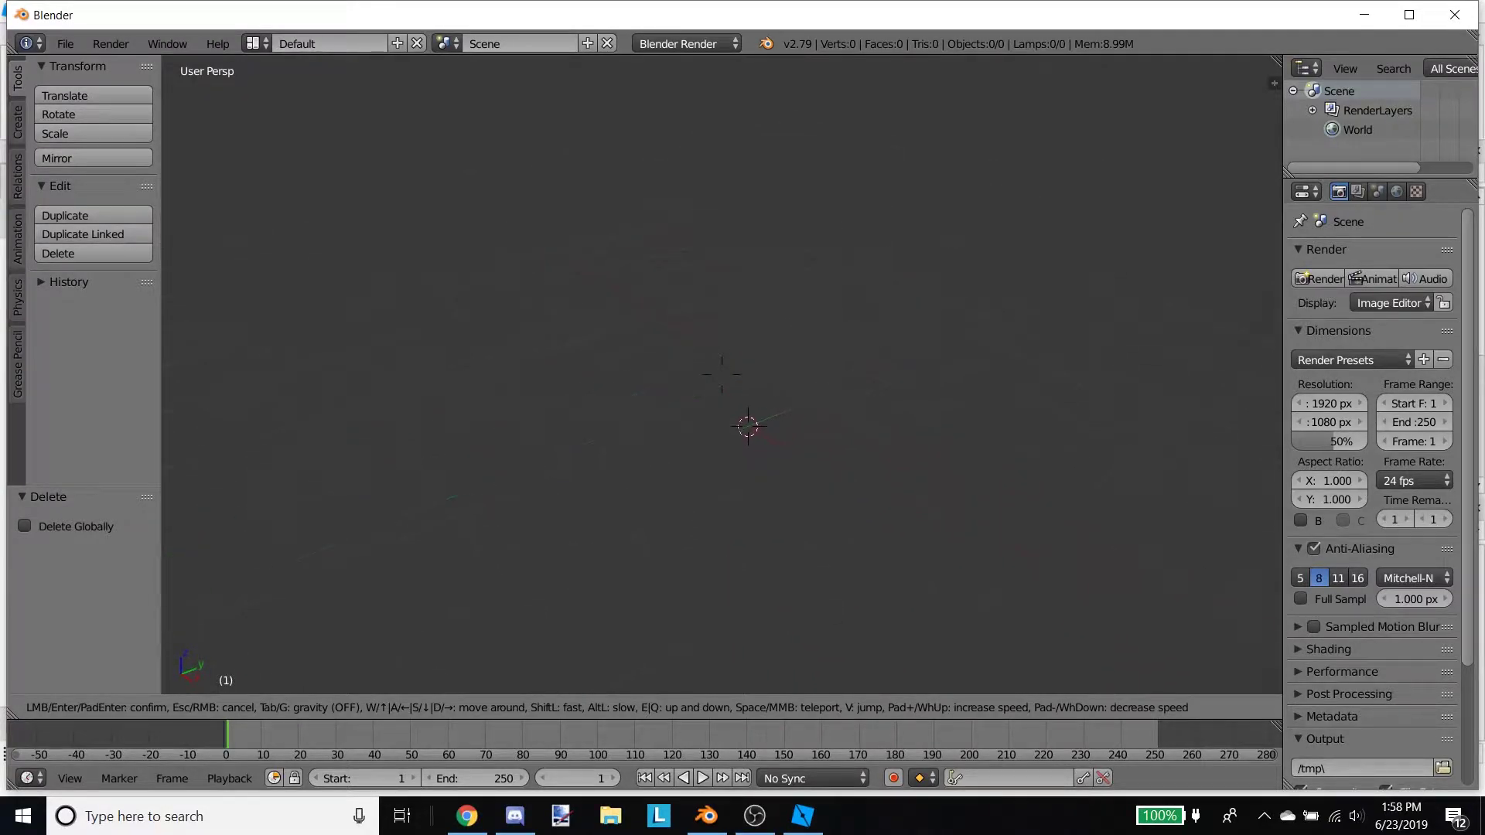
key(Escape)
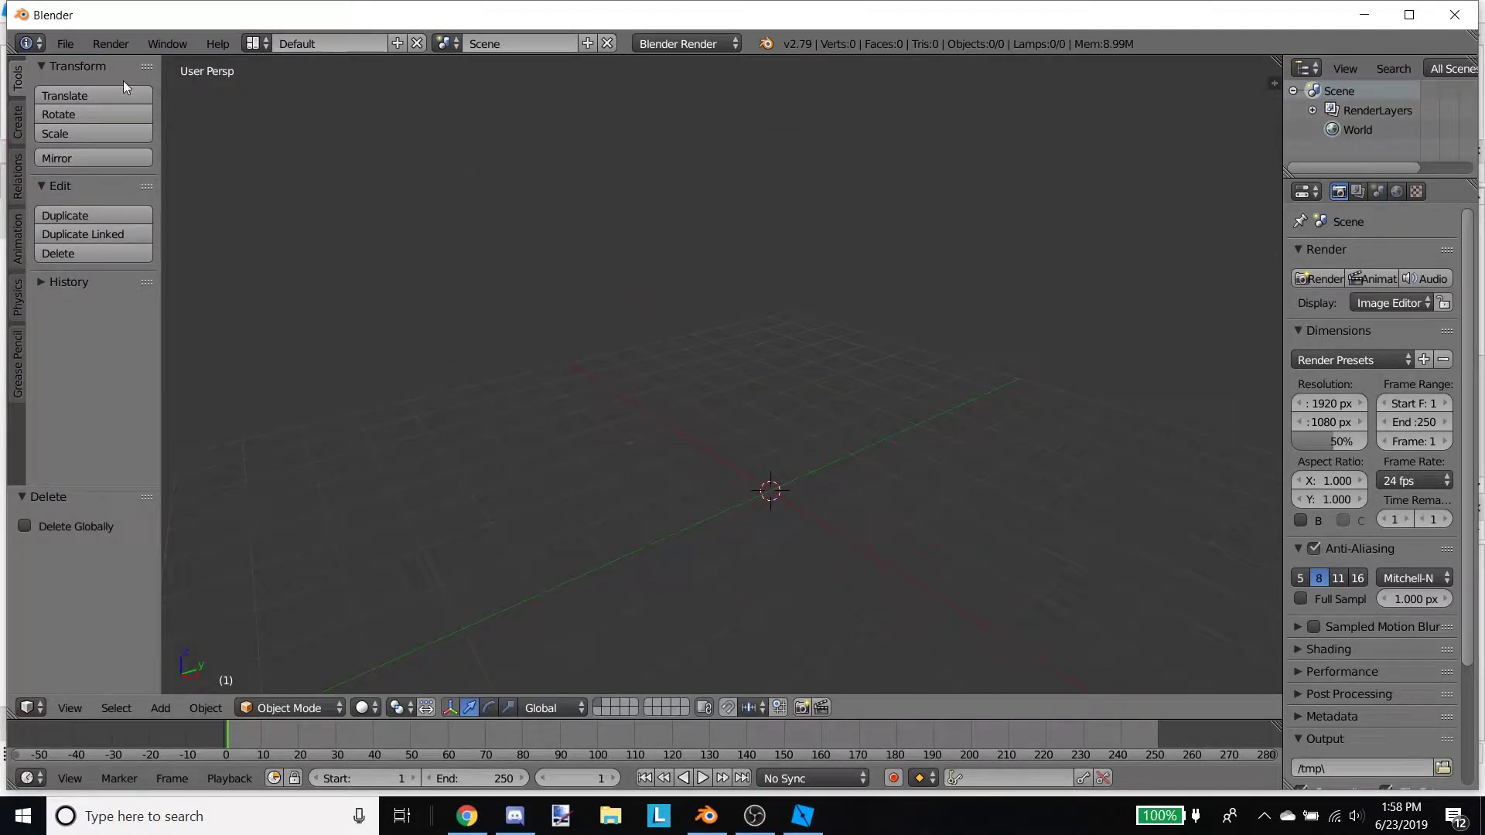
click(65, 44)
click(97, 86)
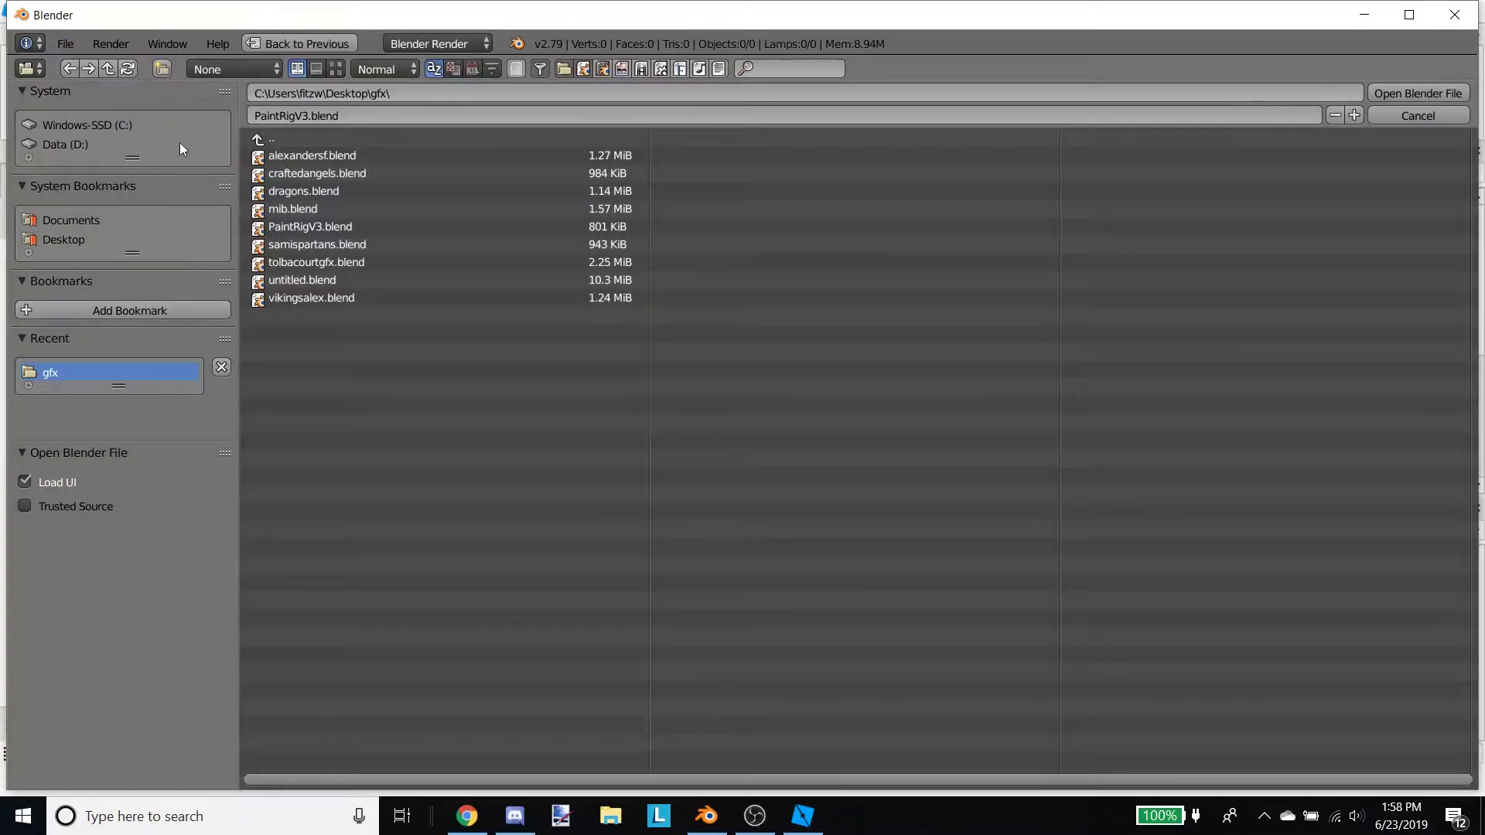
click(305, 229)
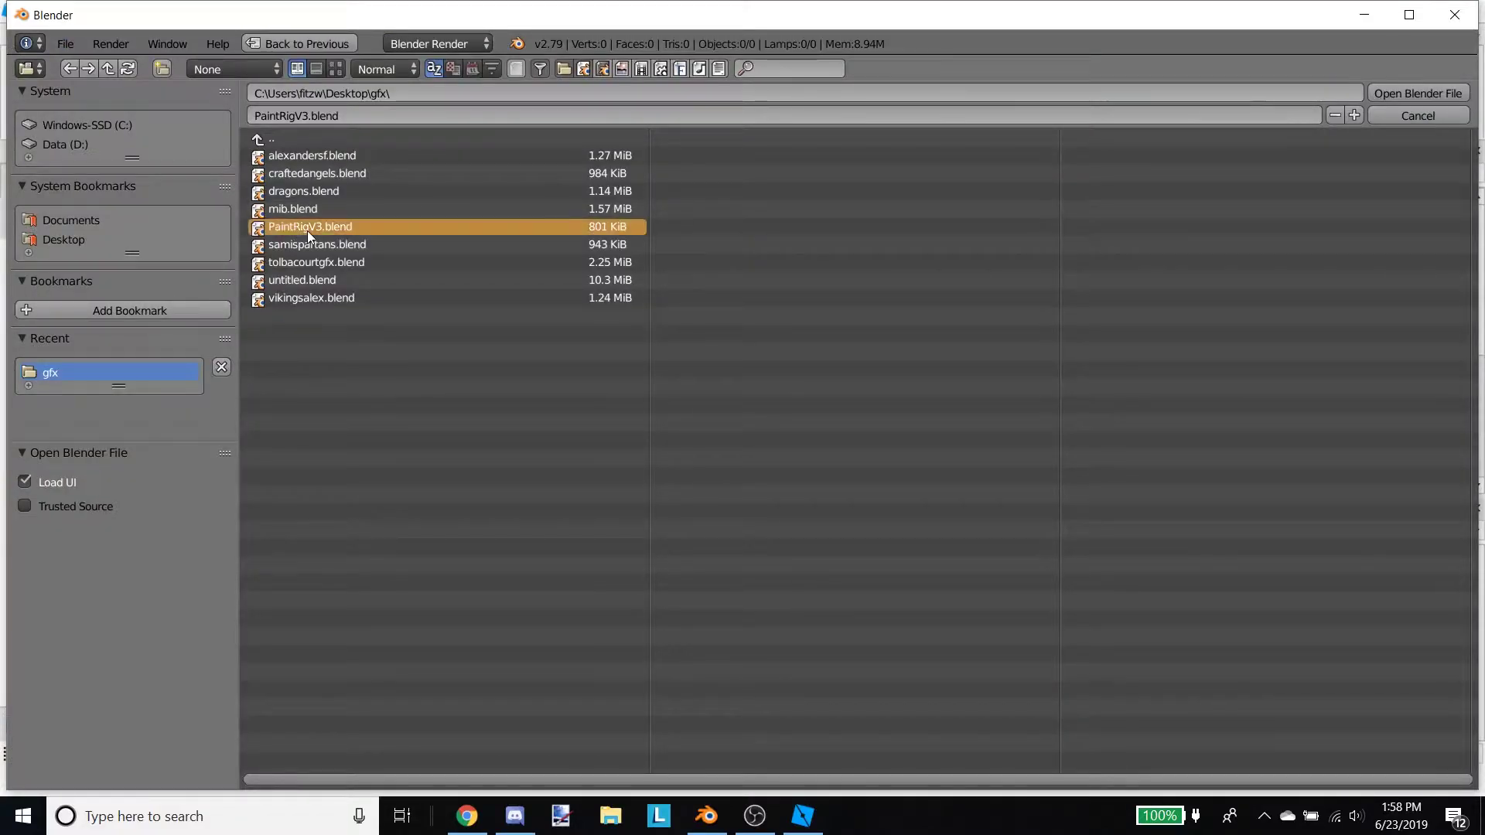
click(1438, 94)
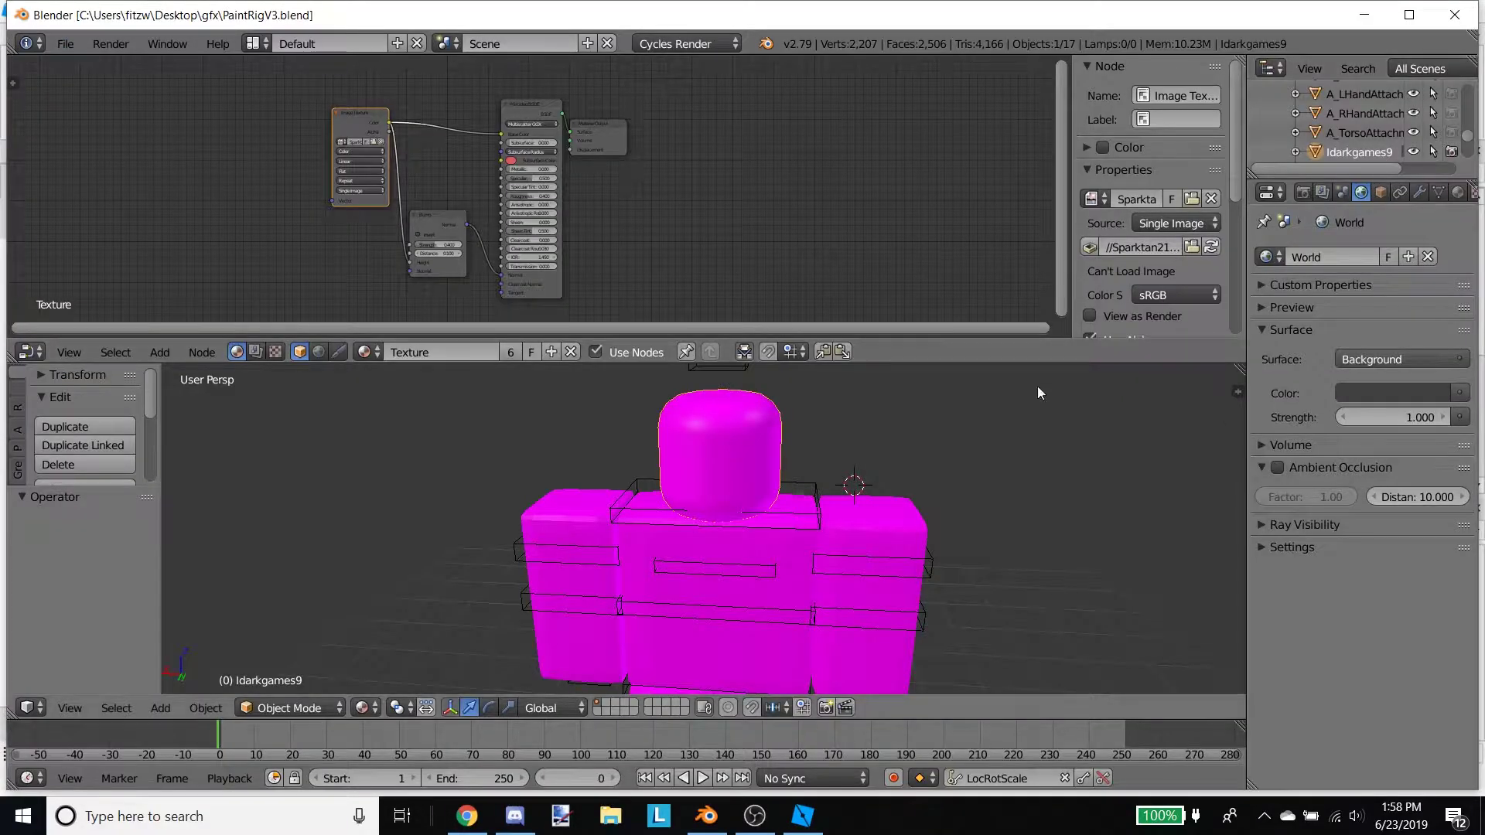
- Load Orbitalexander1Tex.png from the gfx folder as the image texture of the rig's material
key(shift+f)
key(w)
key(s)
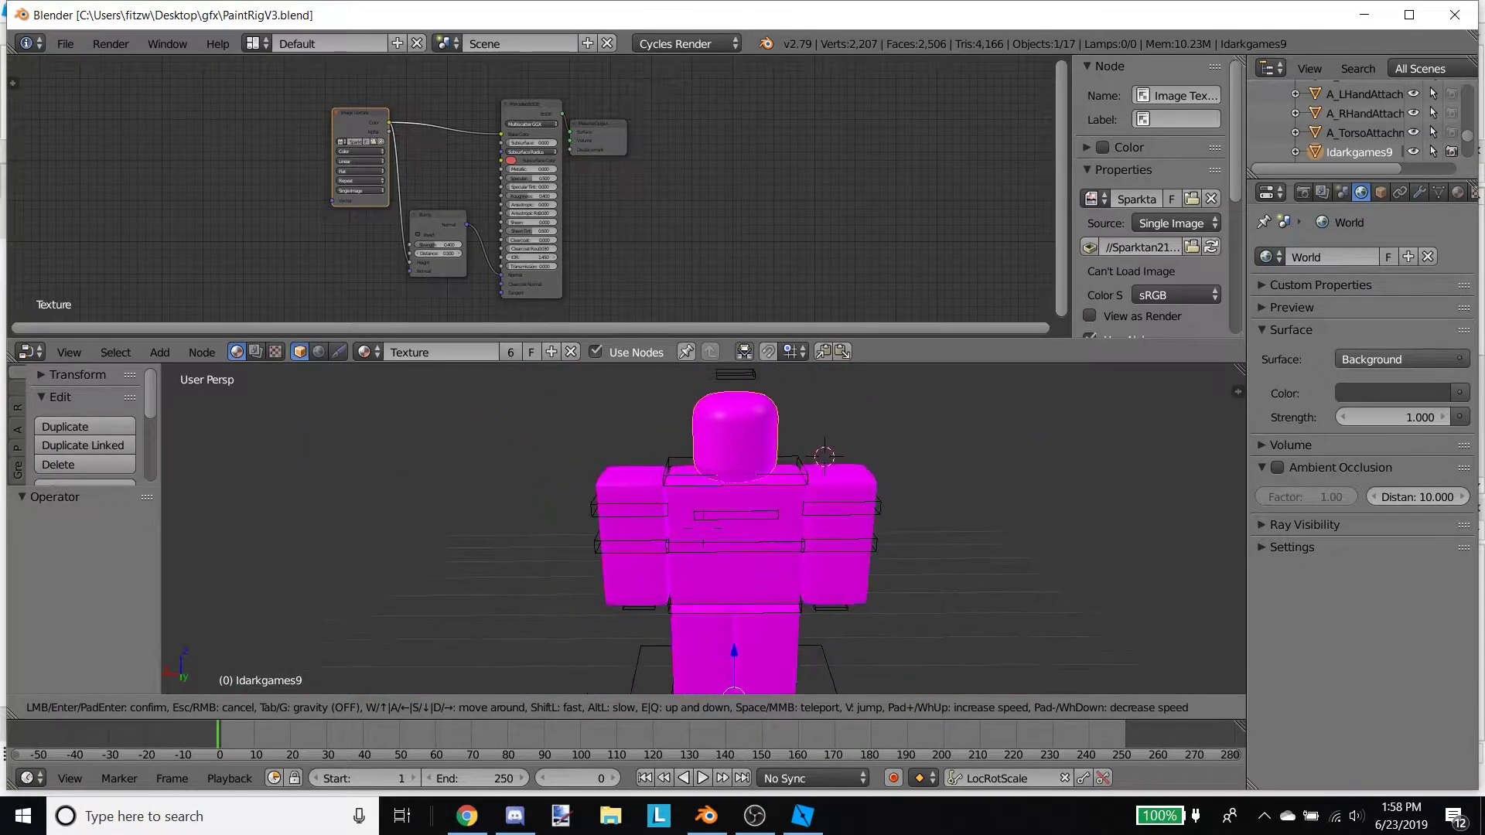
click(703, 530)
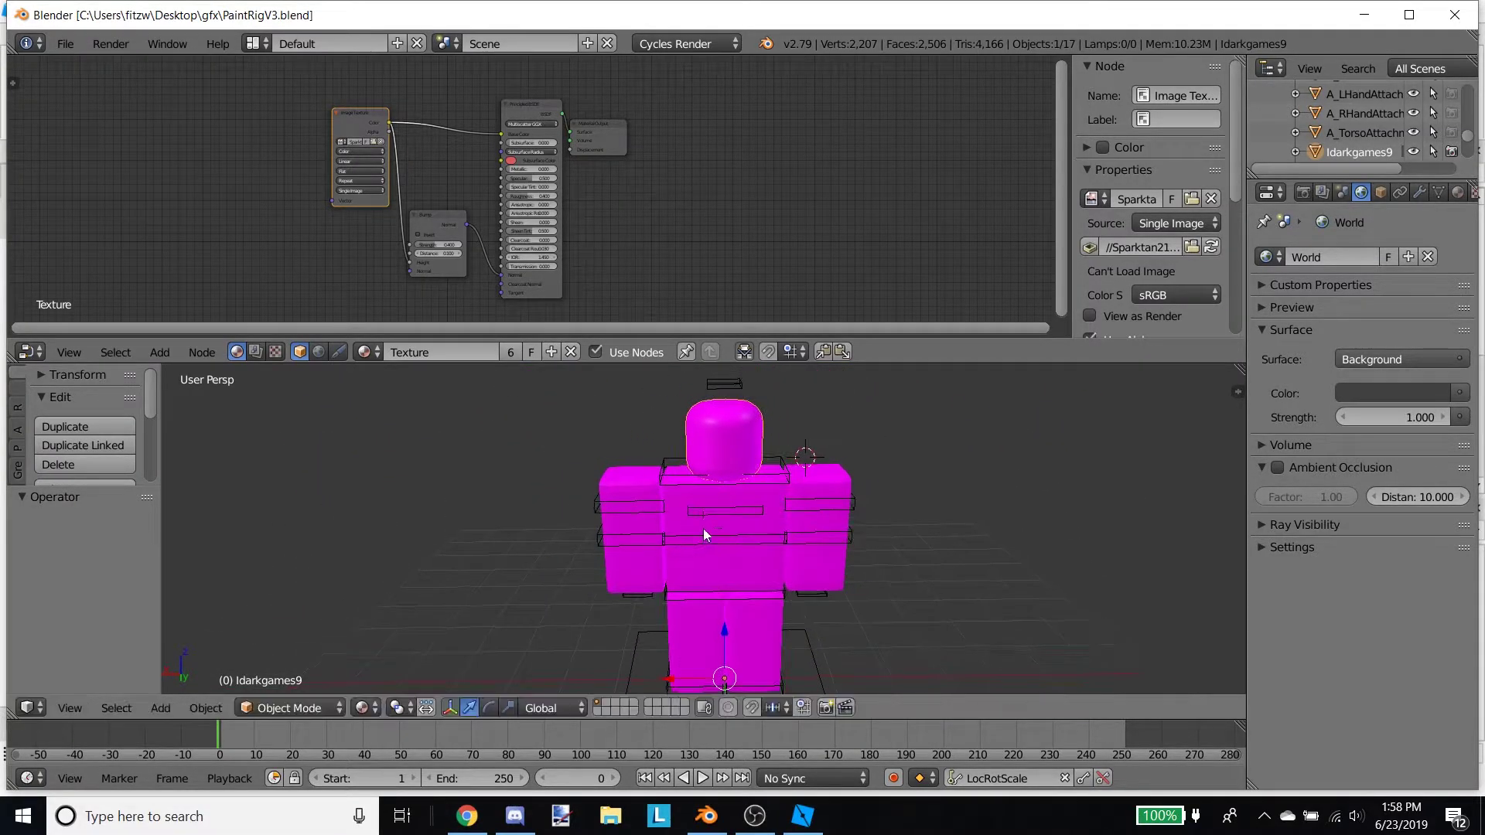
click(374, 142)
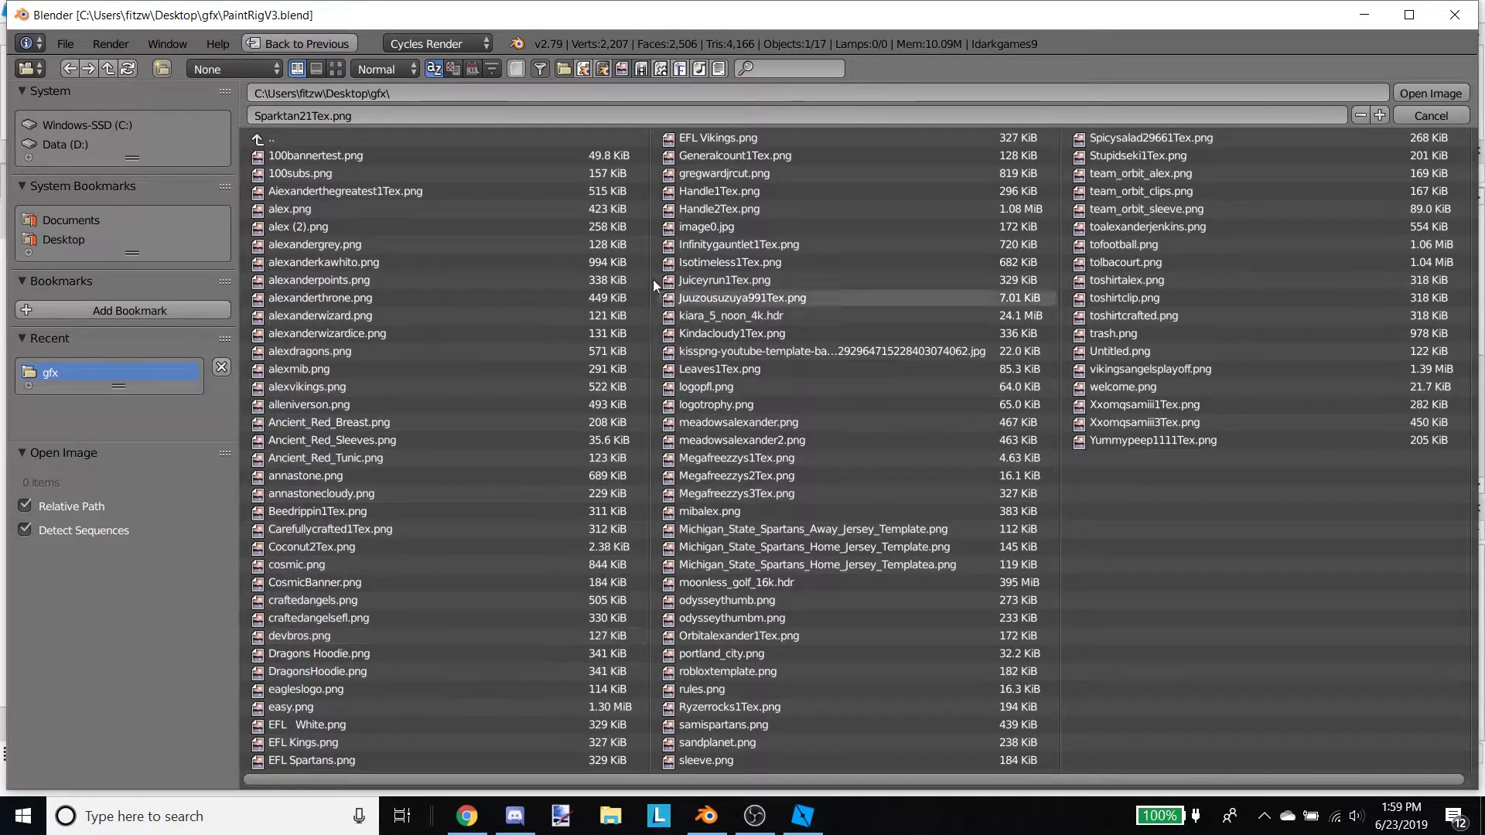
click(716, 634)
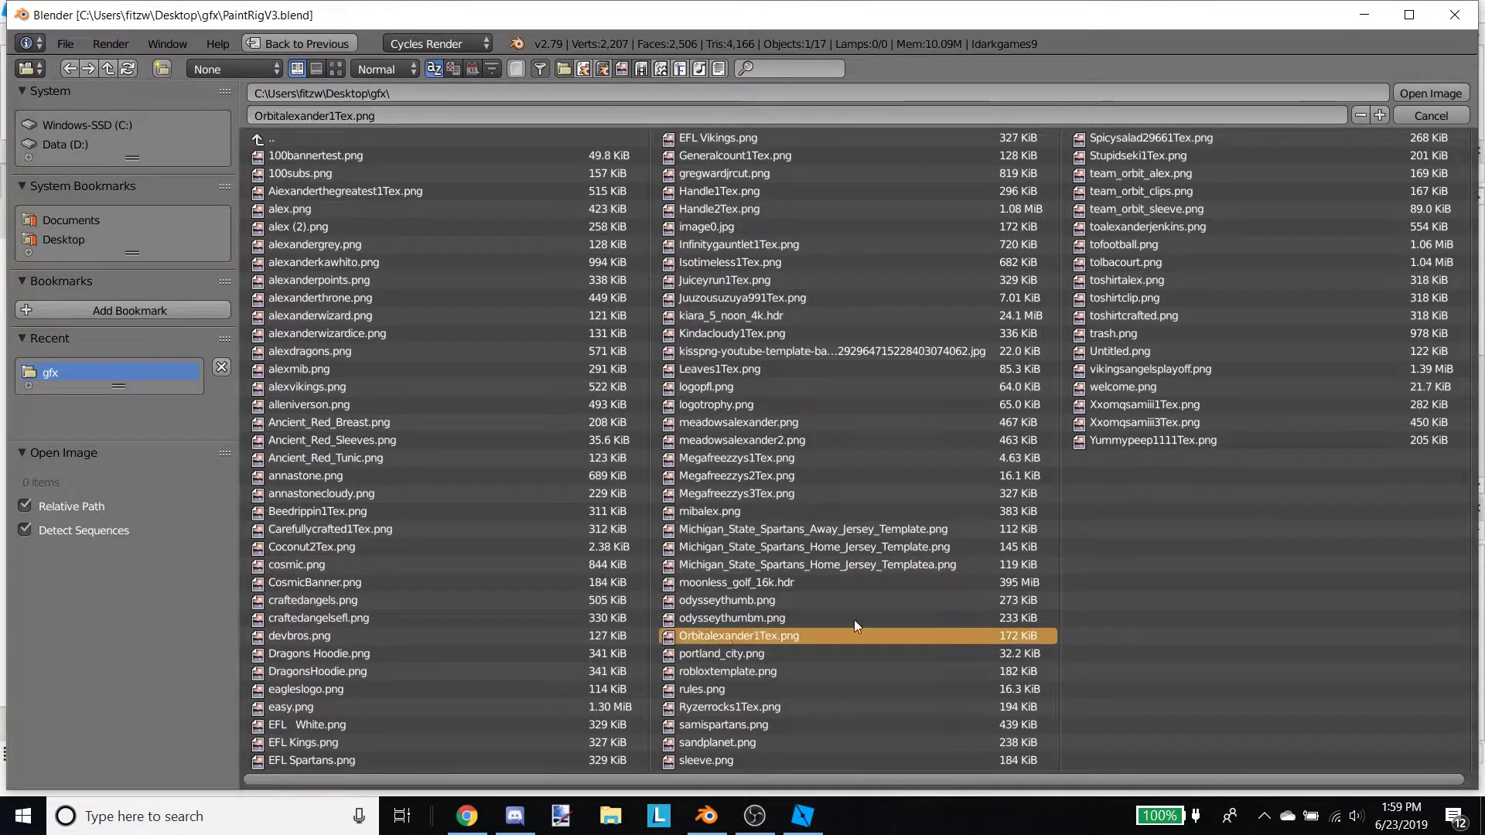
click(1427, 99)
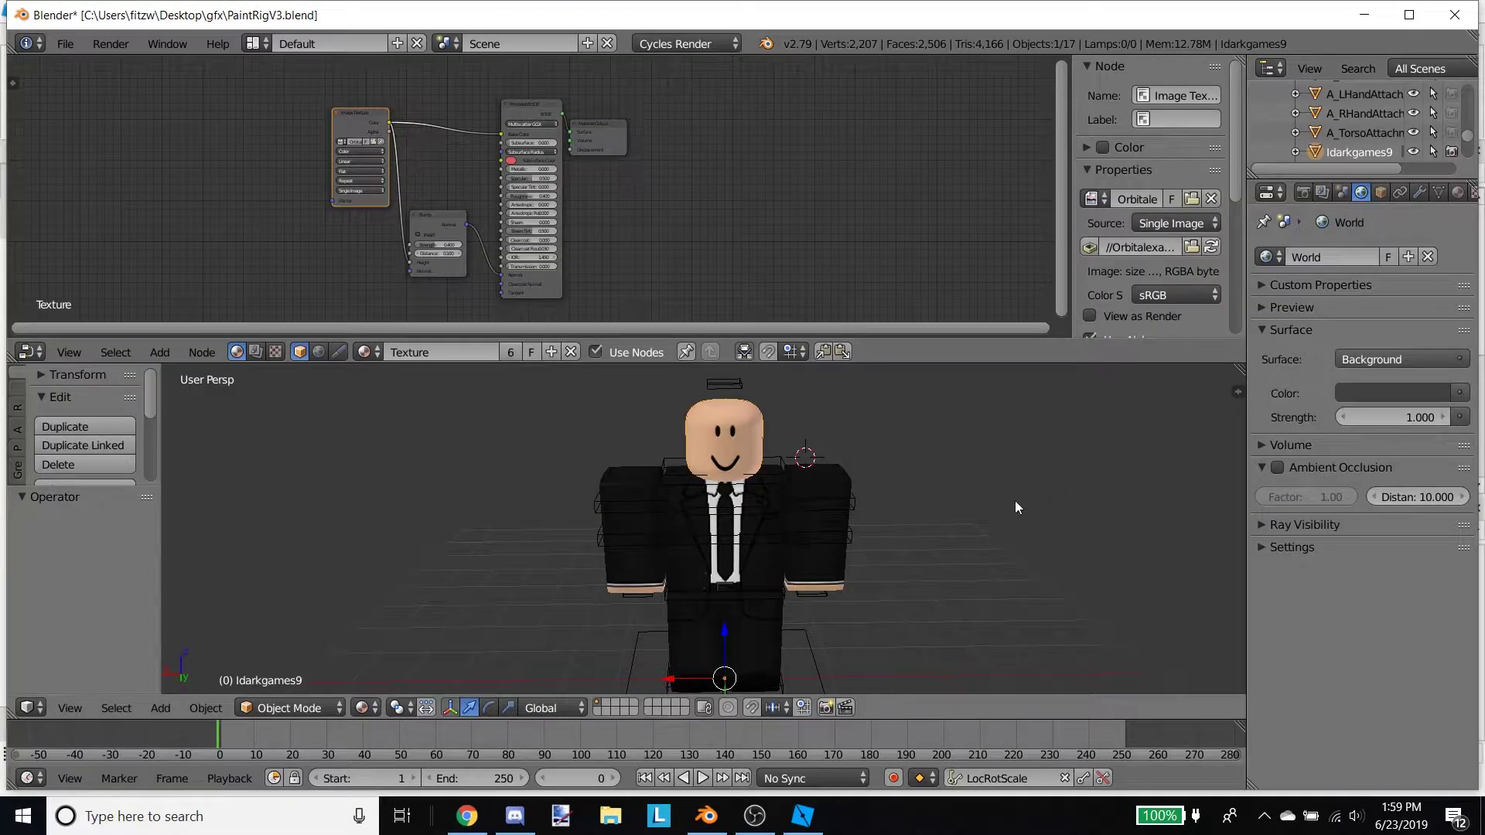
- Import the Wavefront OBJ model alexmib.obj from the gfx folder into the scene
key(shift+f)
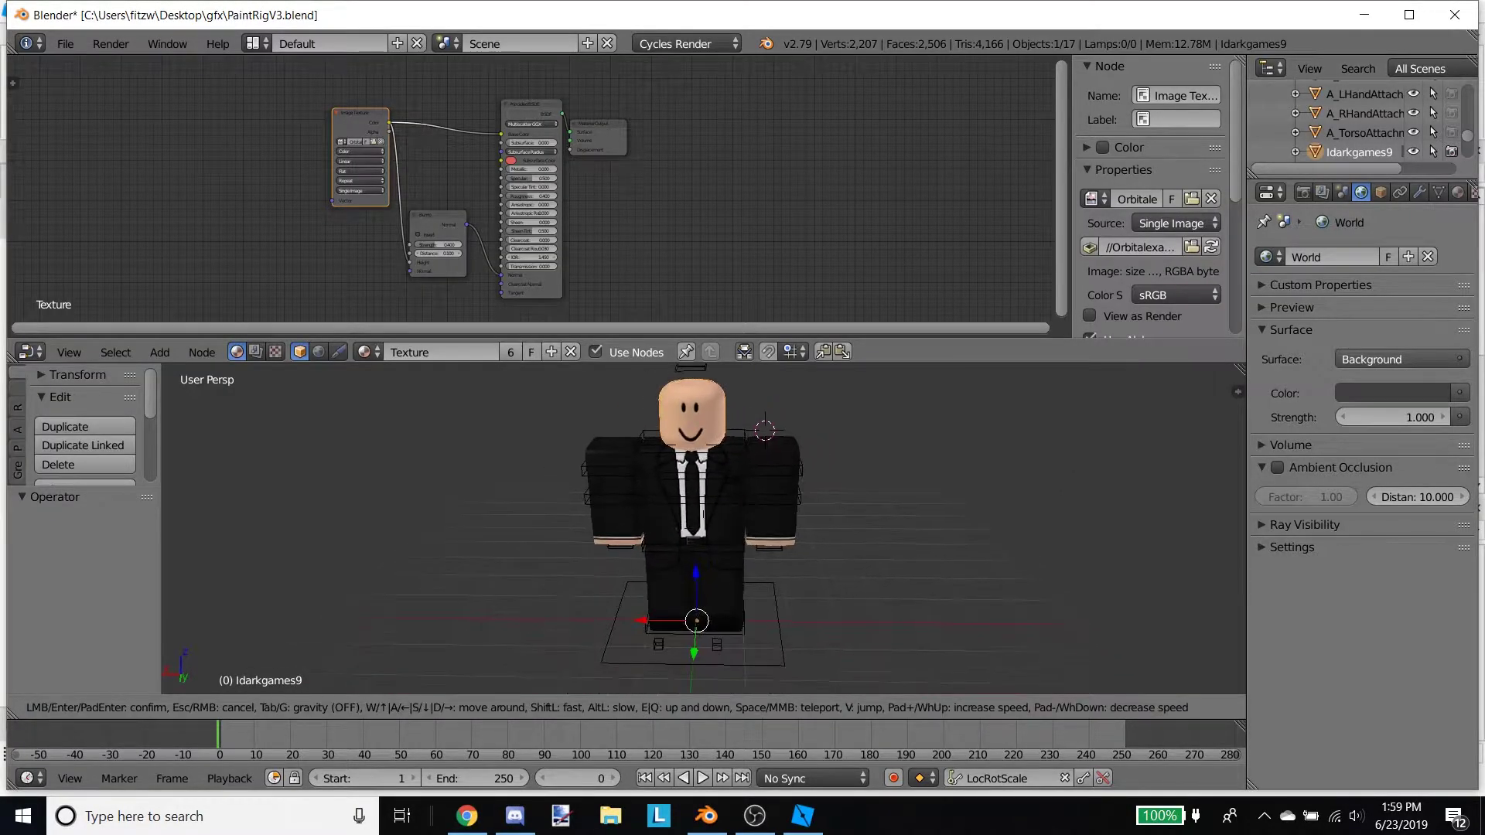
key(Return)
click(65, 43)
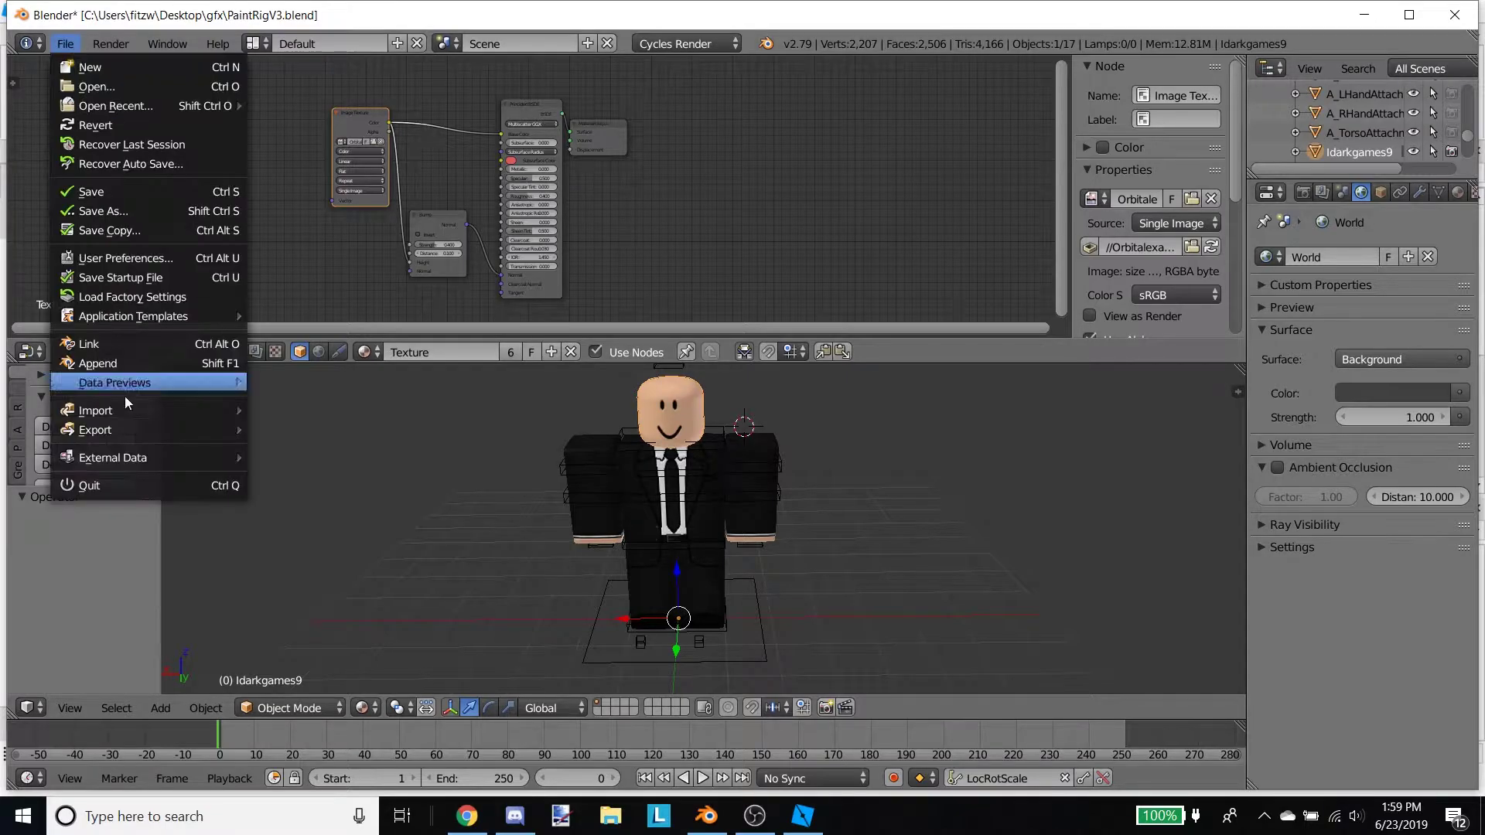
mouse_move(150, 410)
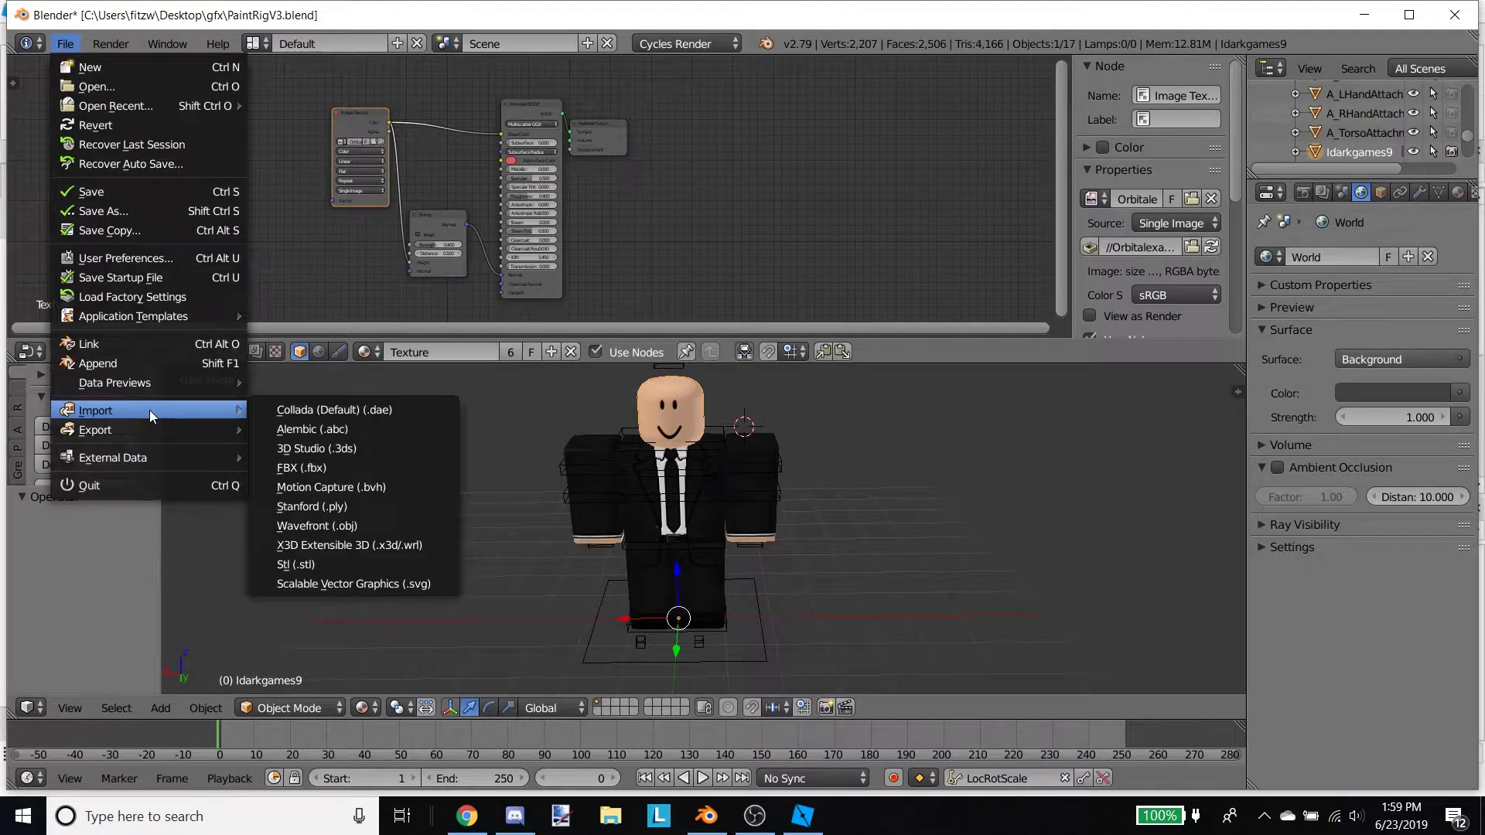
click(434, 529)
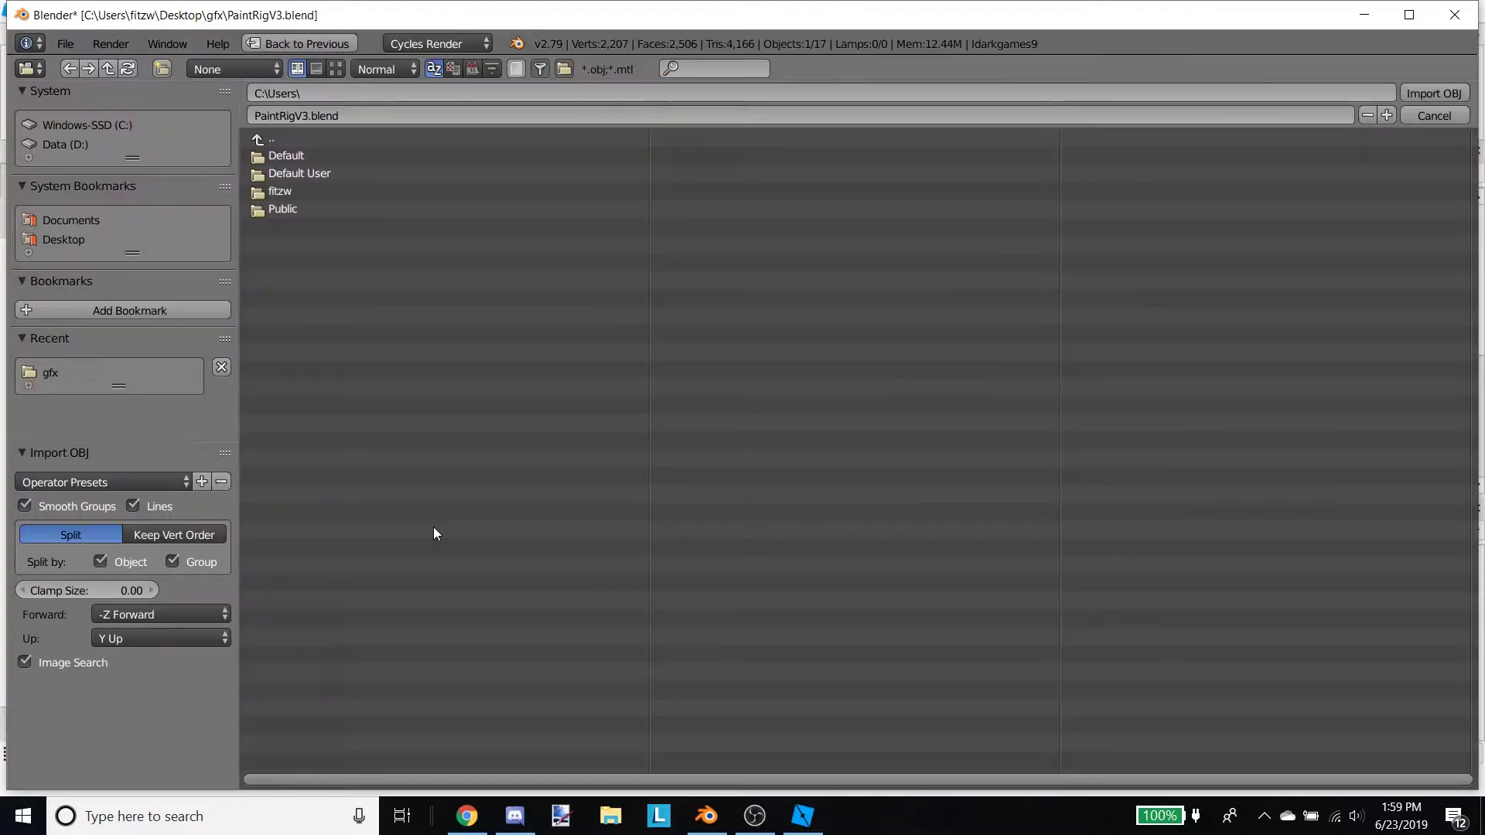
click(58, 374)
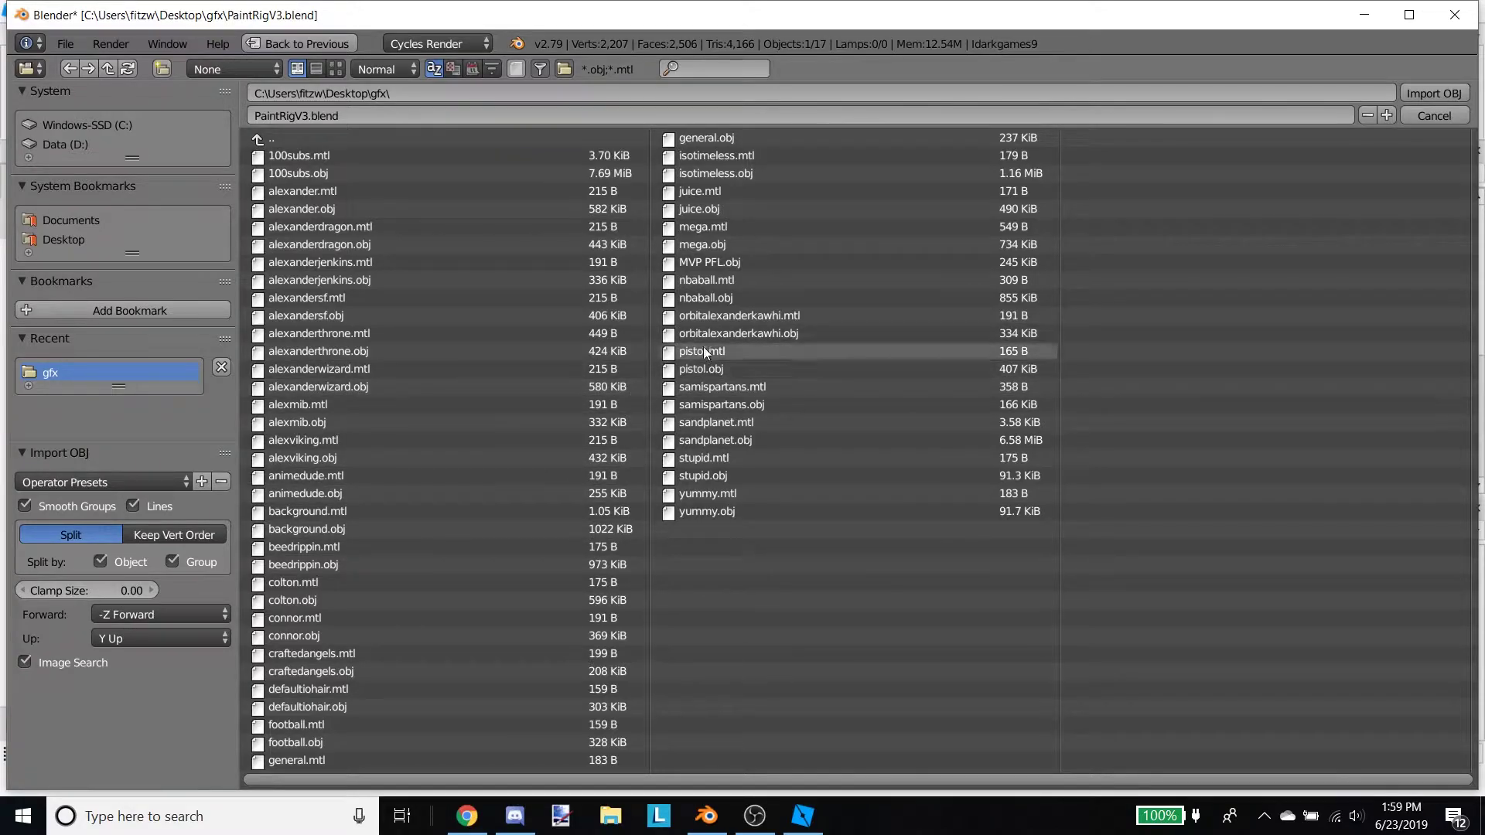
click(471, 421)
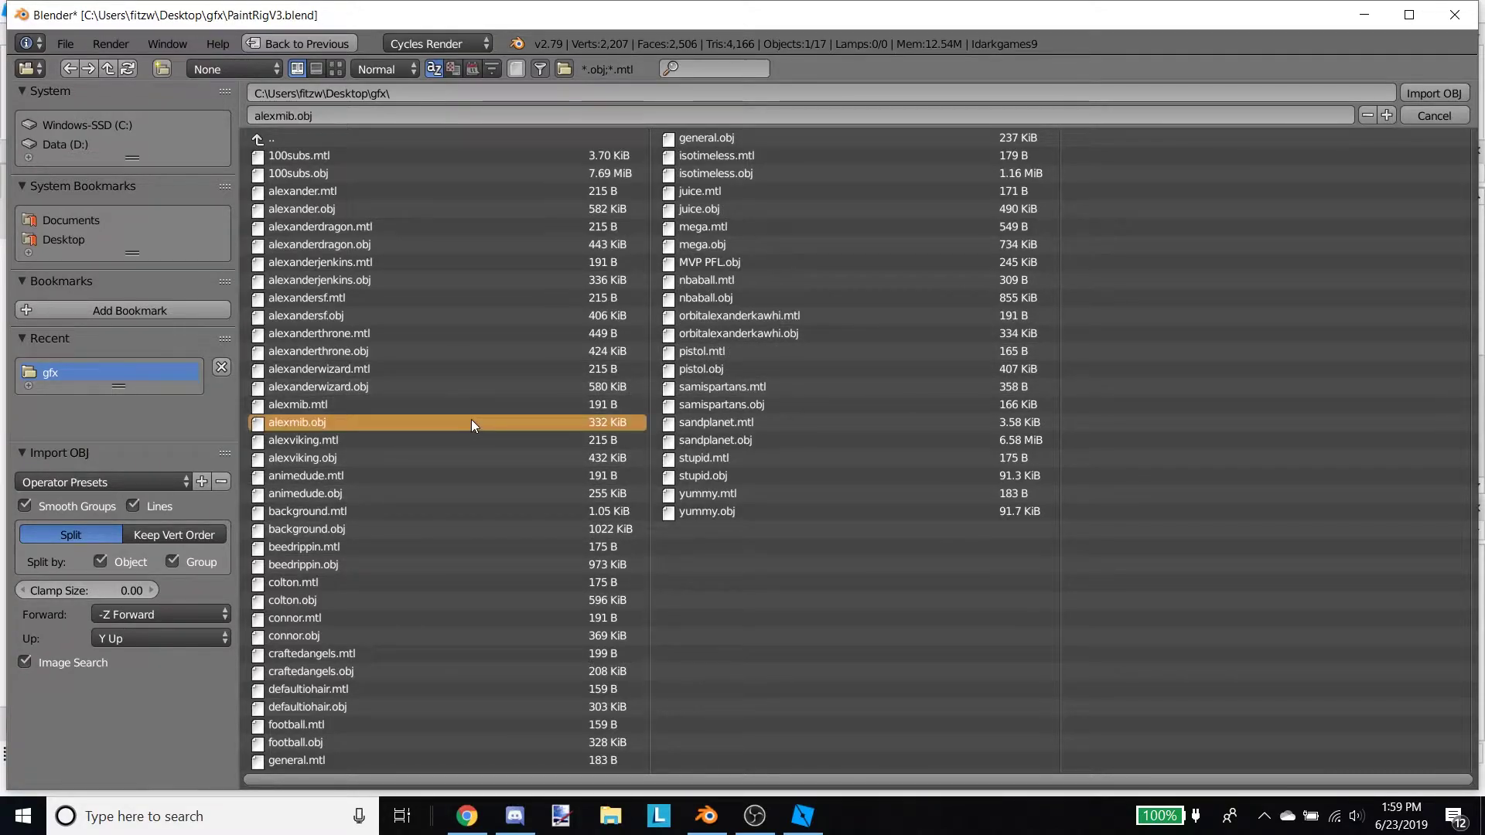
click(1432, 91)
- Lower the imported character by about 19.4 units along the Z axis towards the rig's level
key(shift+f)
key(w)
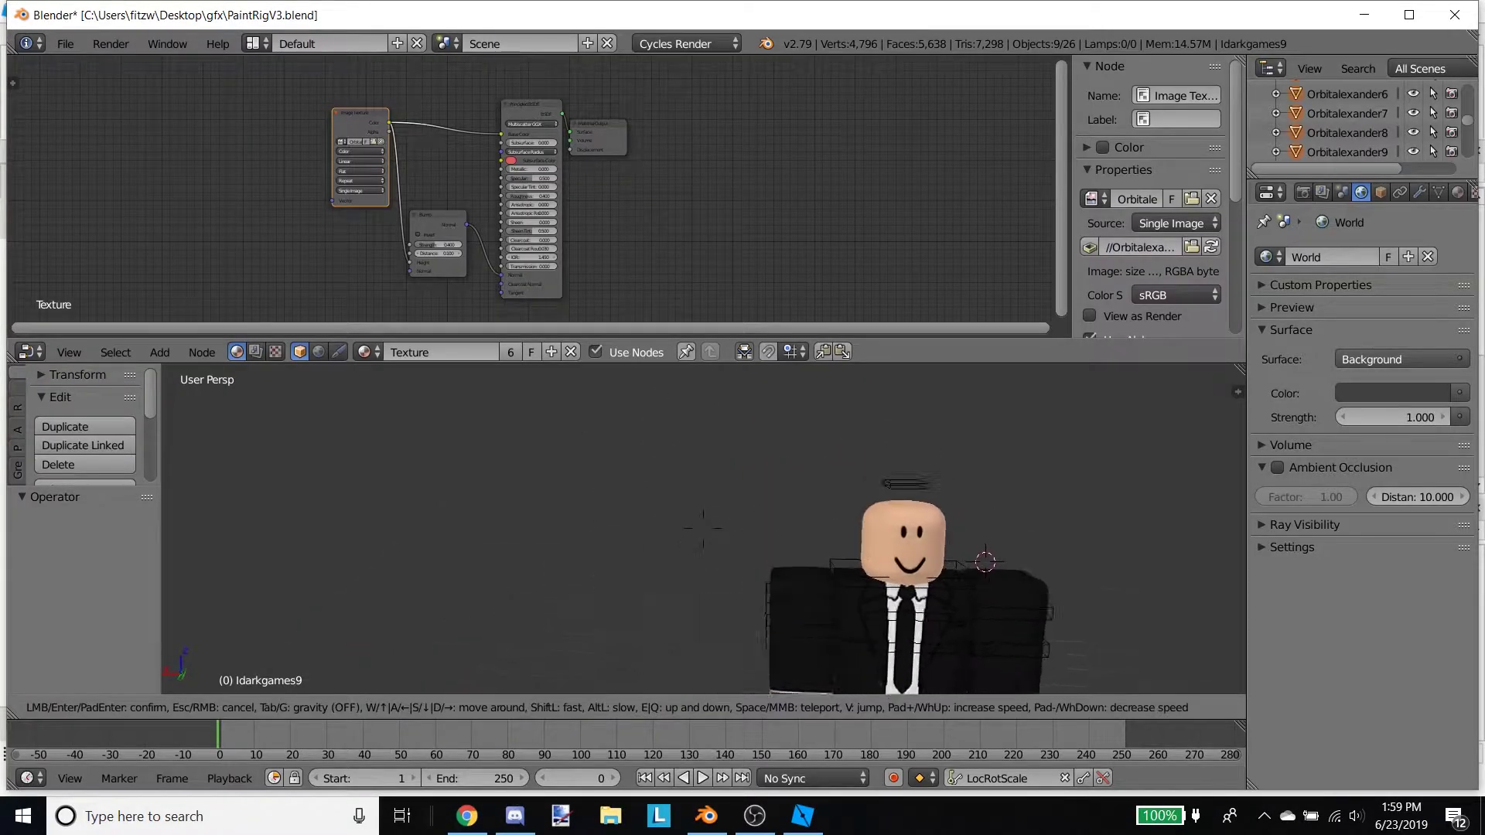
key(s)
key(w)
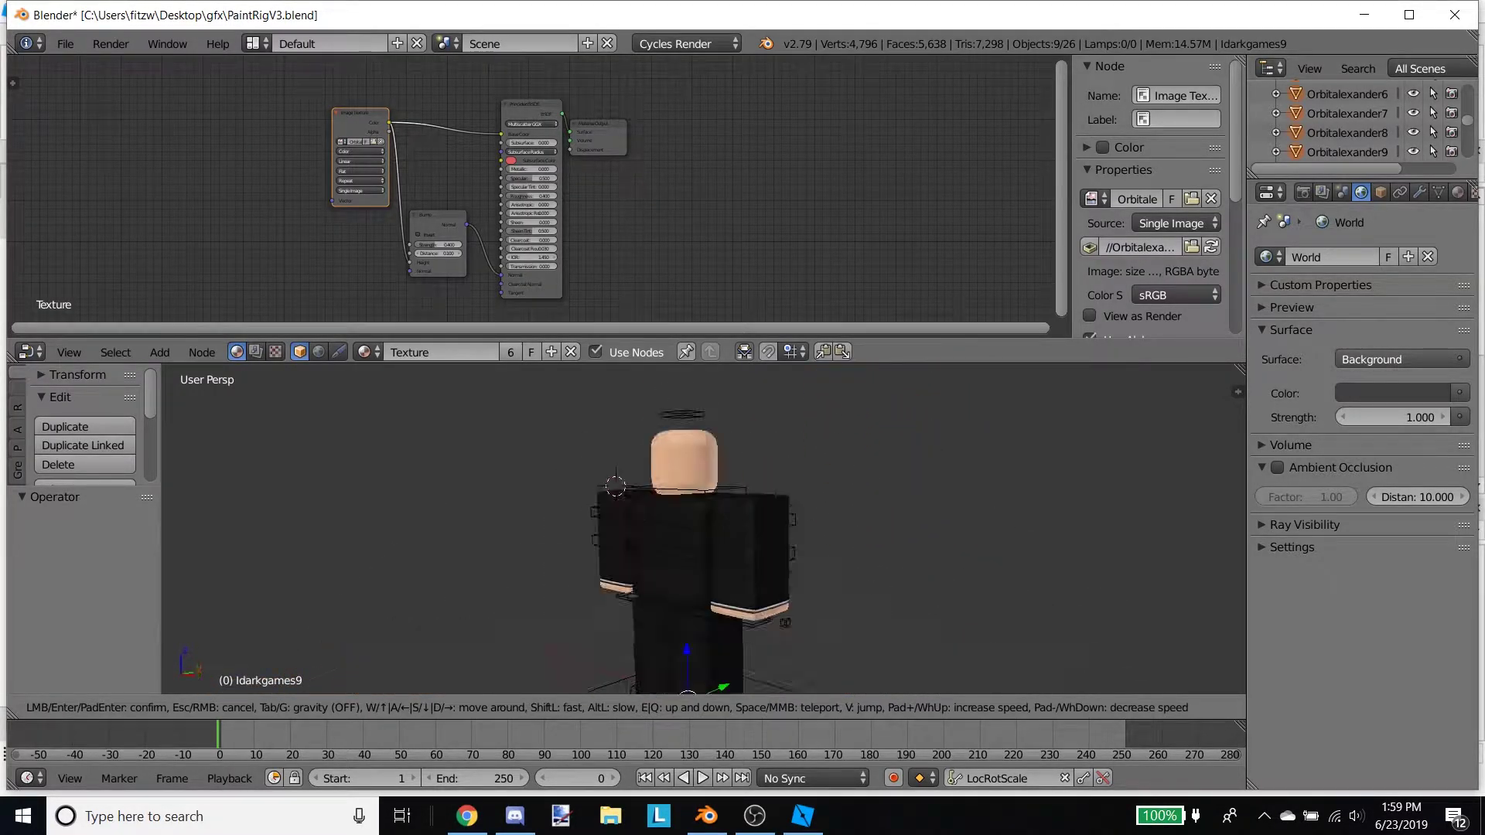
key(s)
key(w)
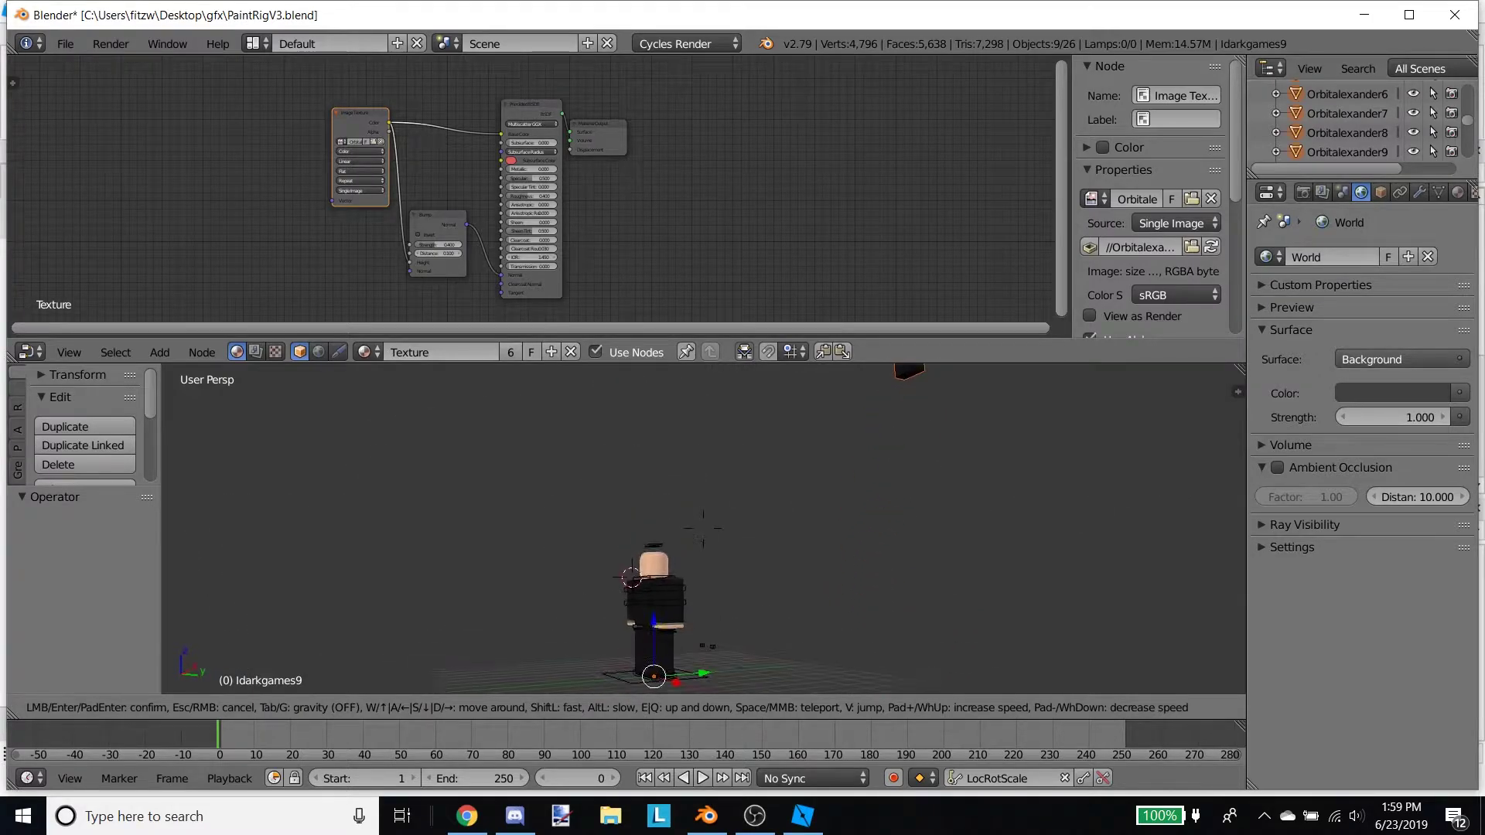
click(644, 625)
drag(657, 622, 592, 489)
- Move the imported character about -24 units along the Y axis towards the rig
key(shift+f)
key(w)
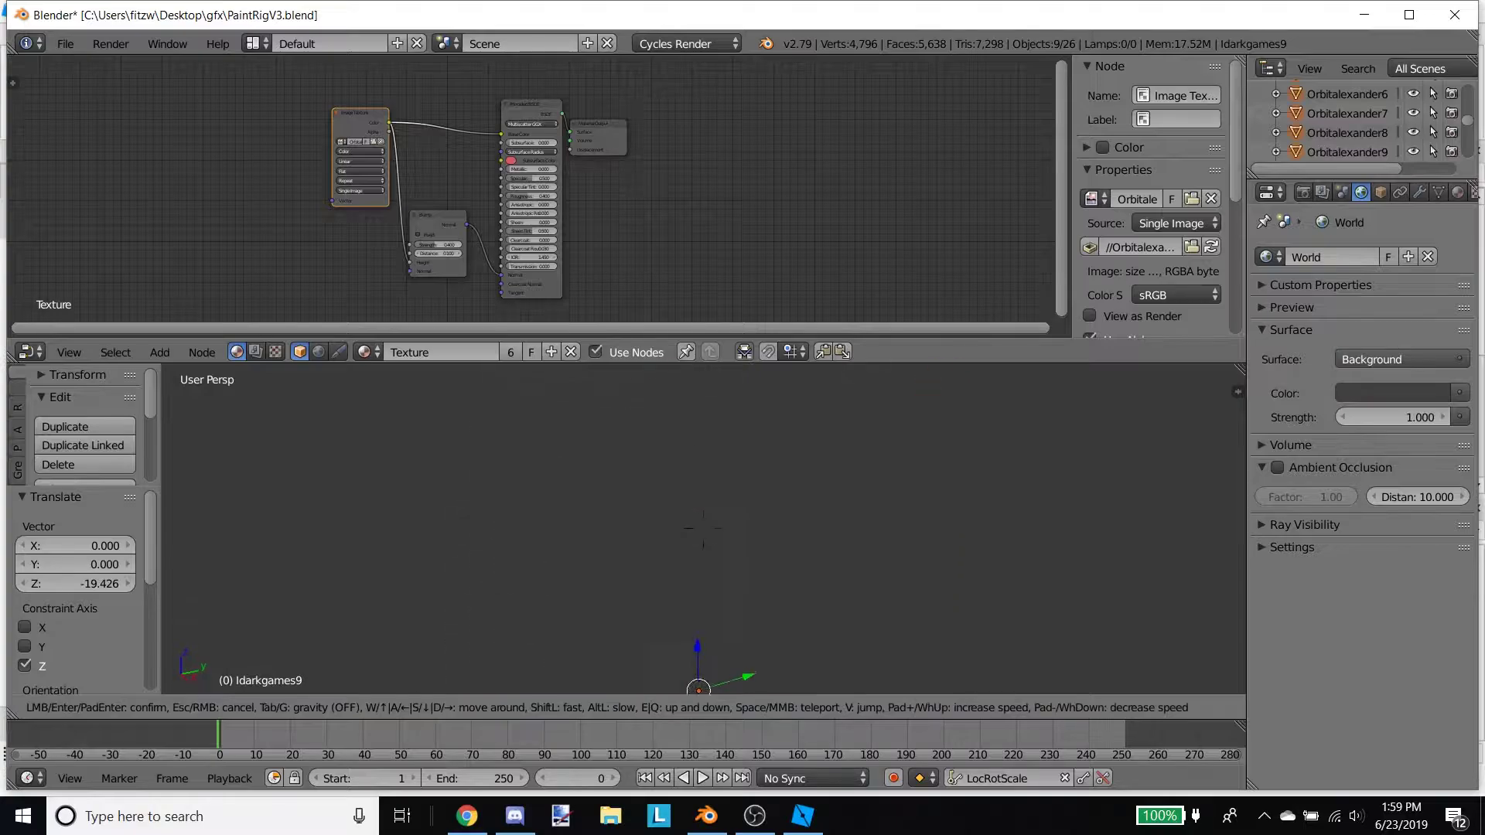
click(722, 586)
drag(743, 594, 488, 660)
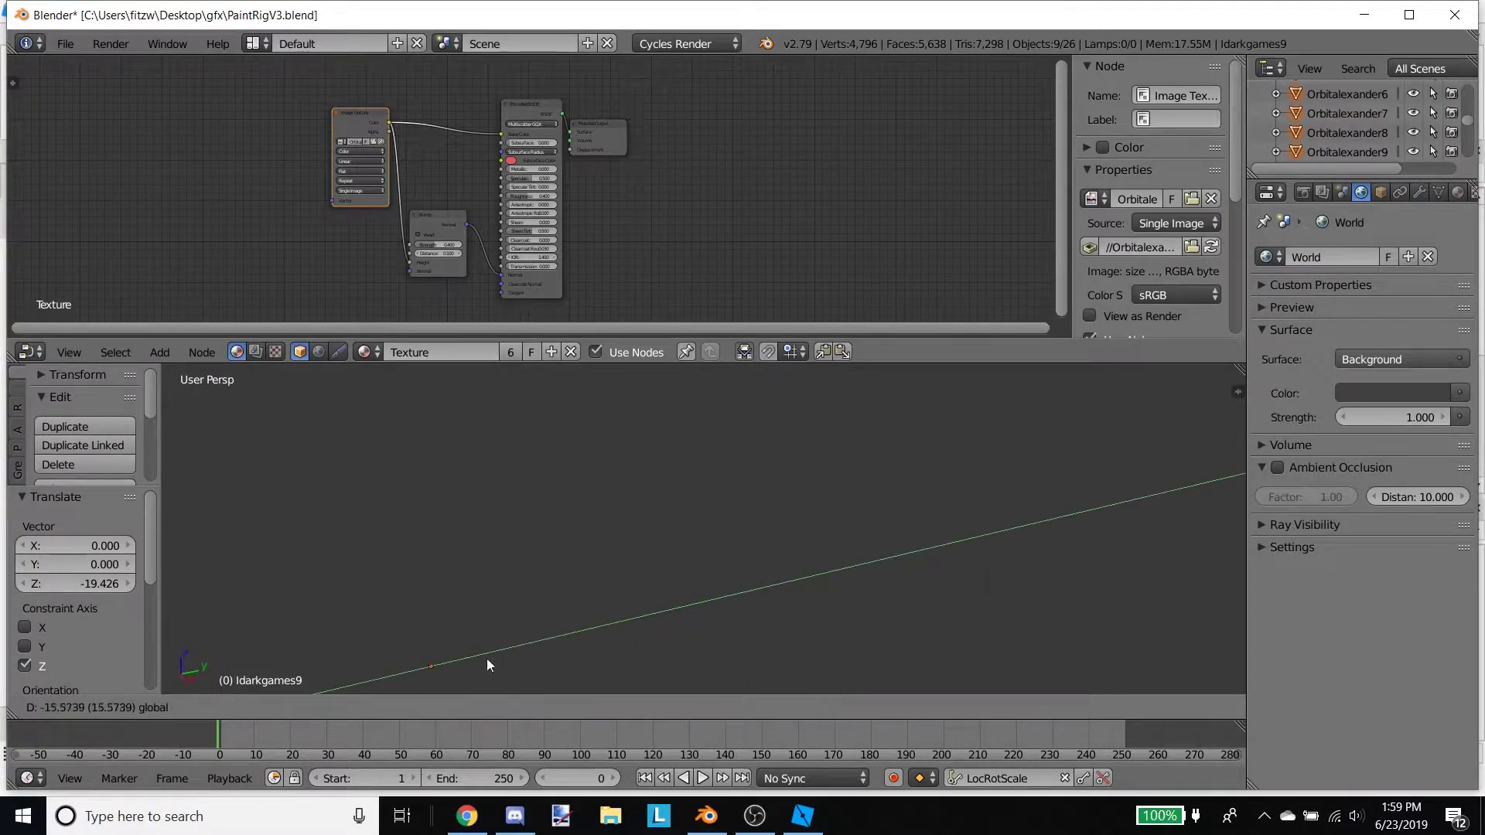
drag(322, 379, 321, 379)
- Delete the imported character's arm on the side nearest the rig
key(shift+f)
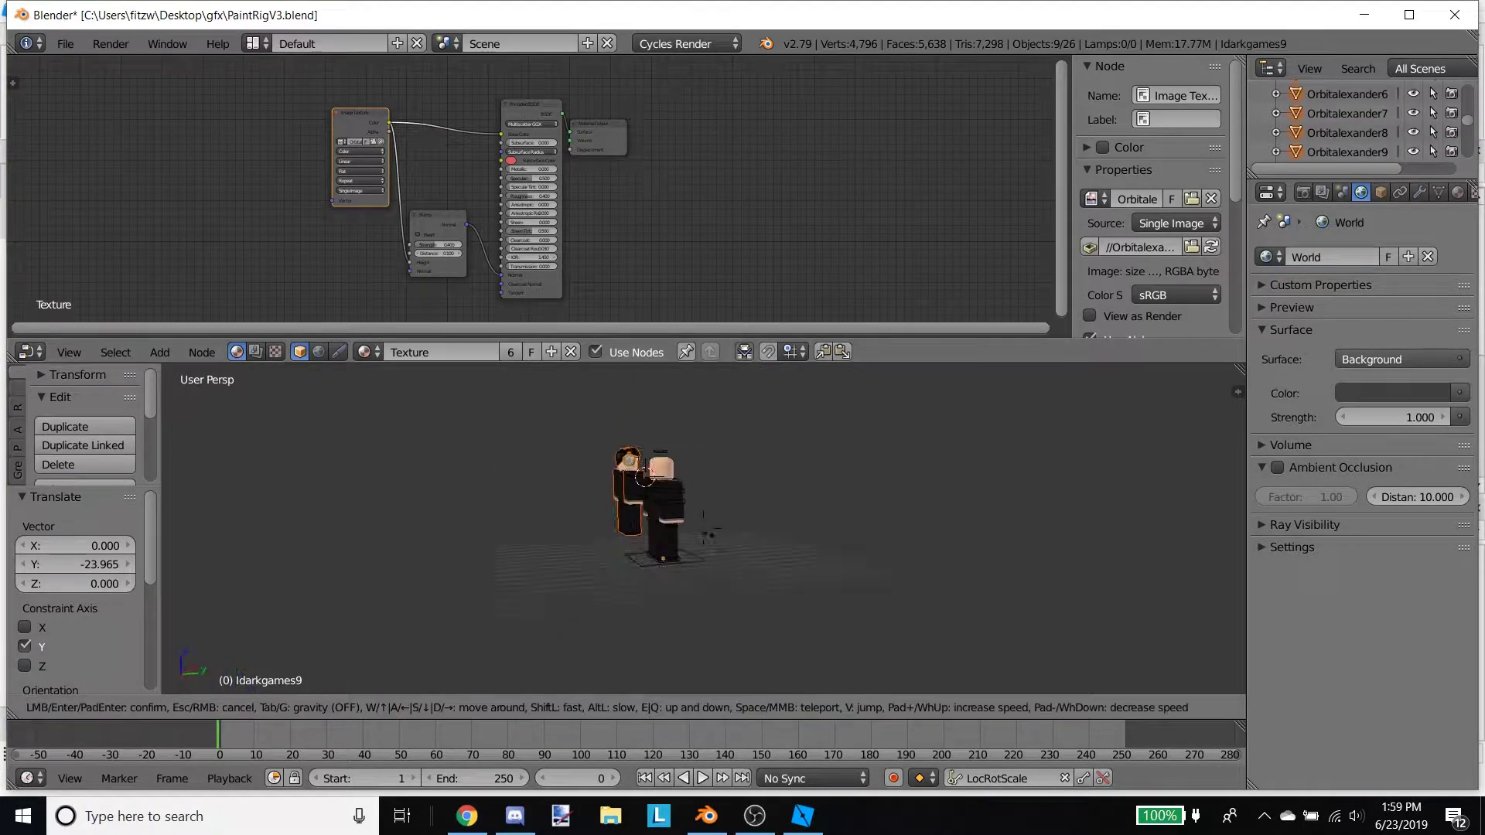
key(w)
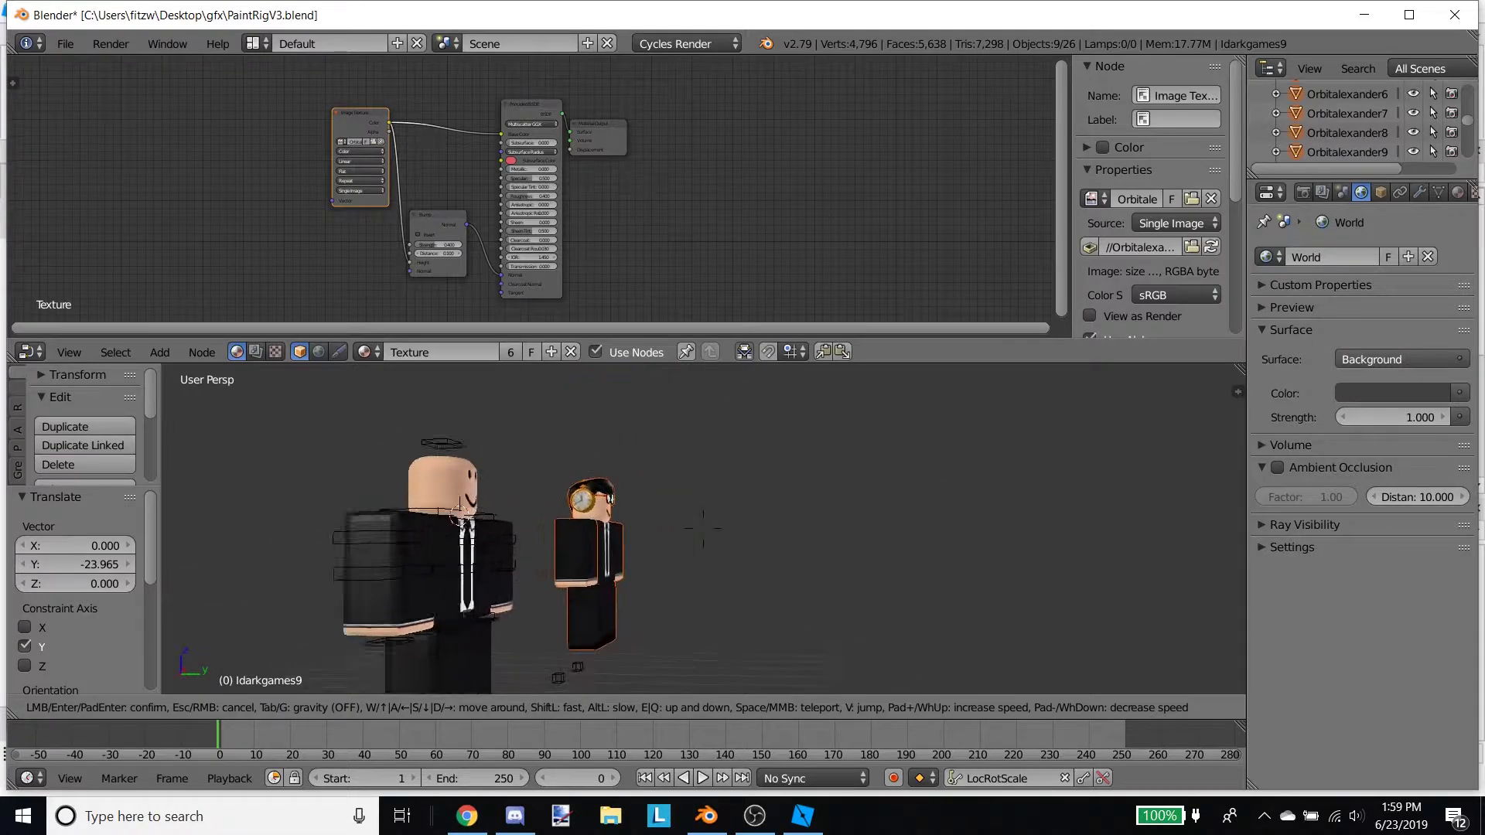
key(s)
key(w)
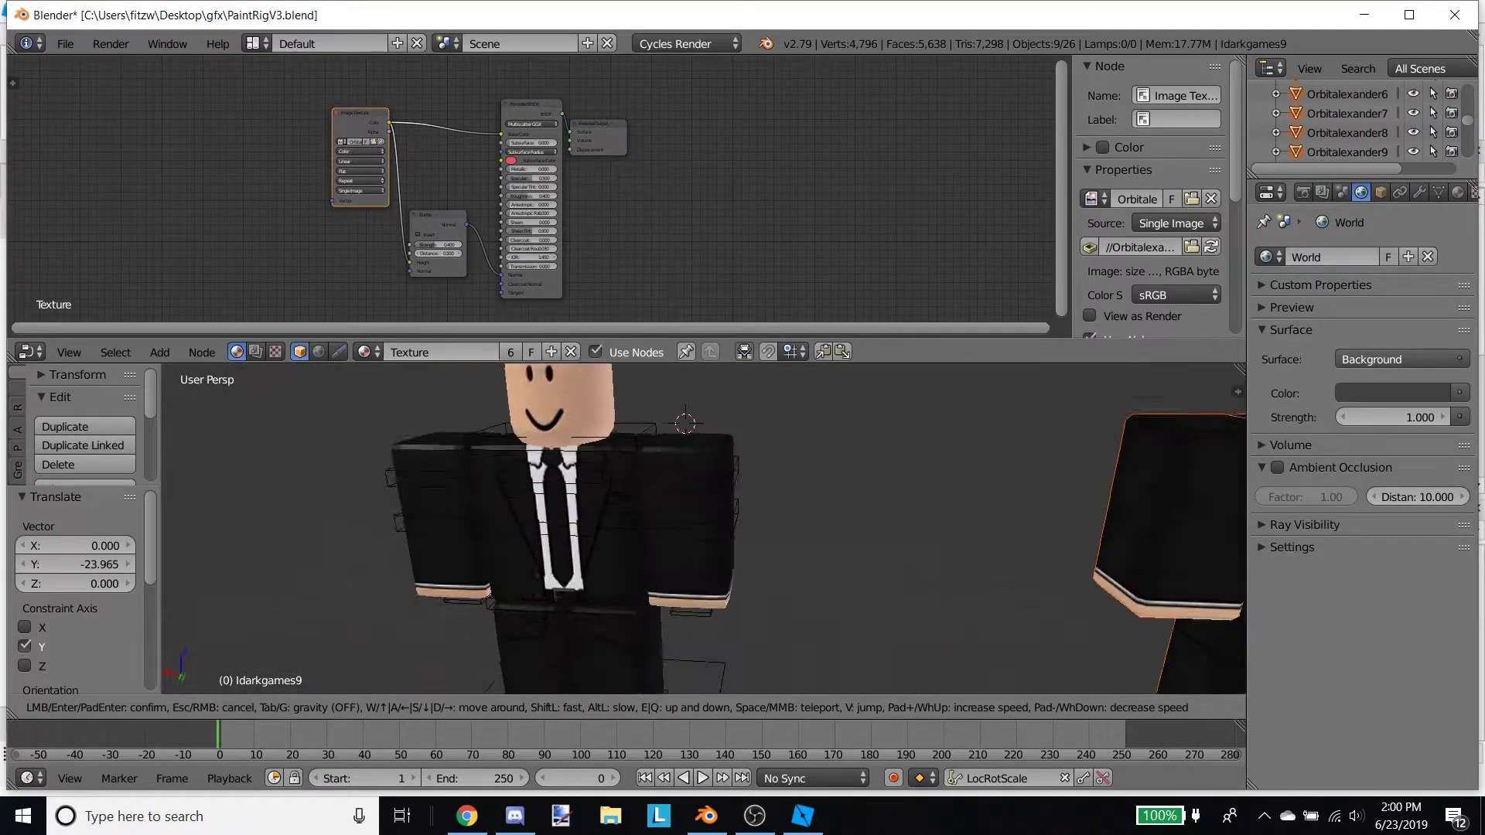
key(d)
key(s)
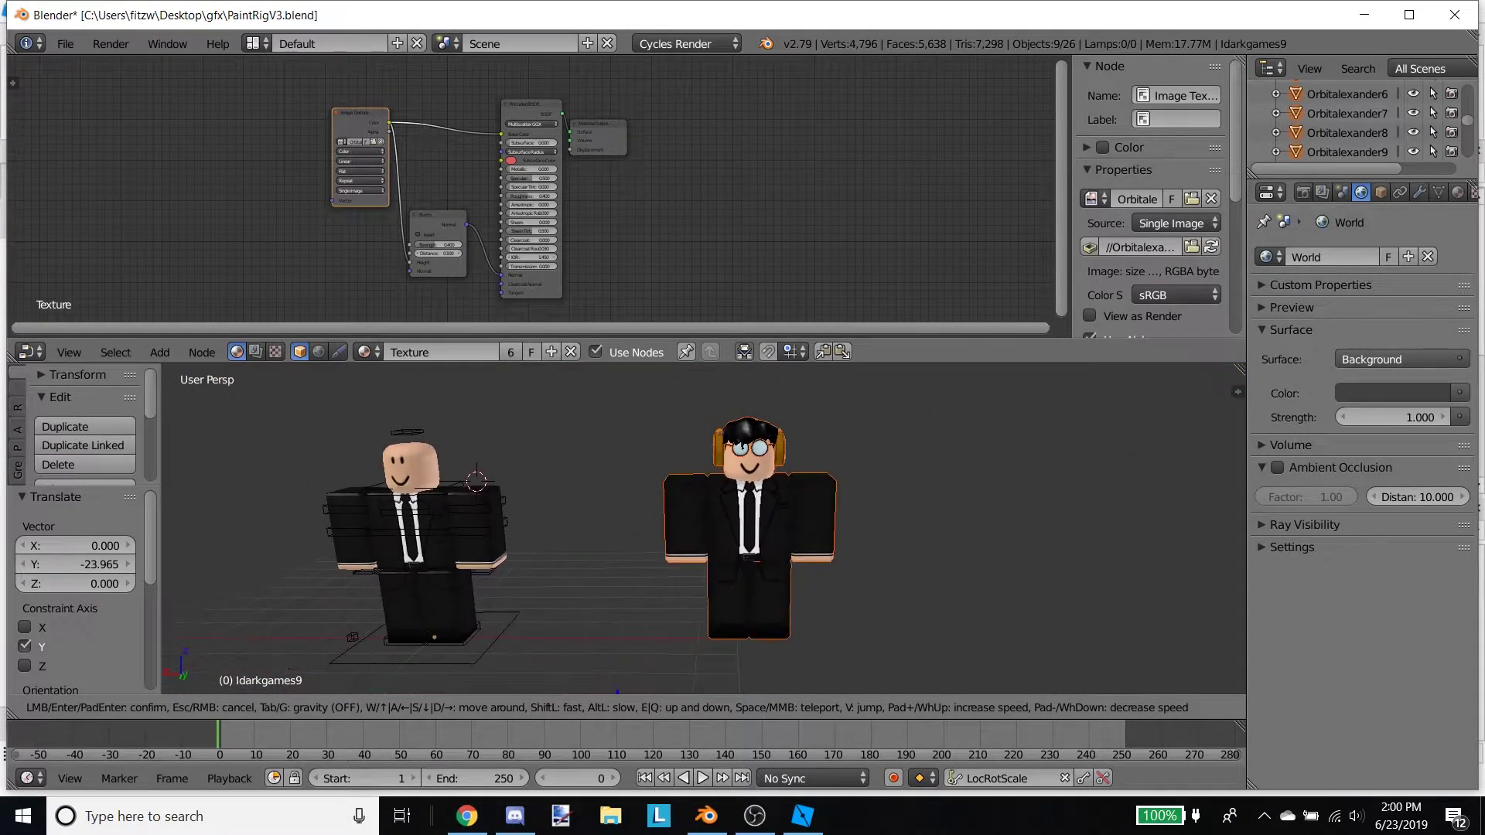
key(w)
click(623, 537)
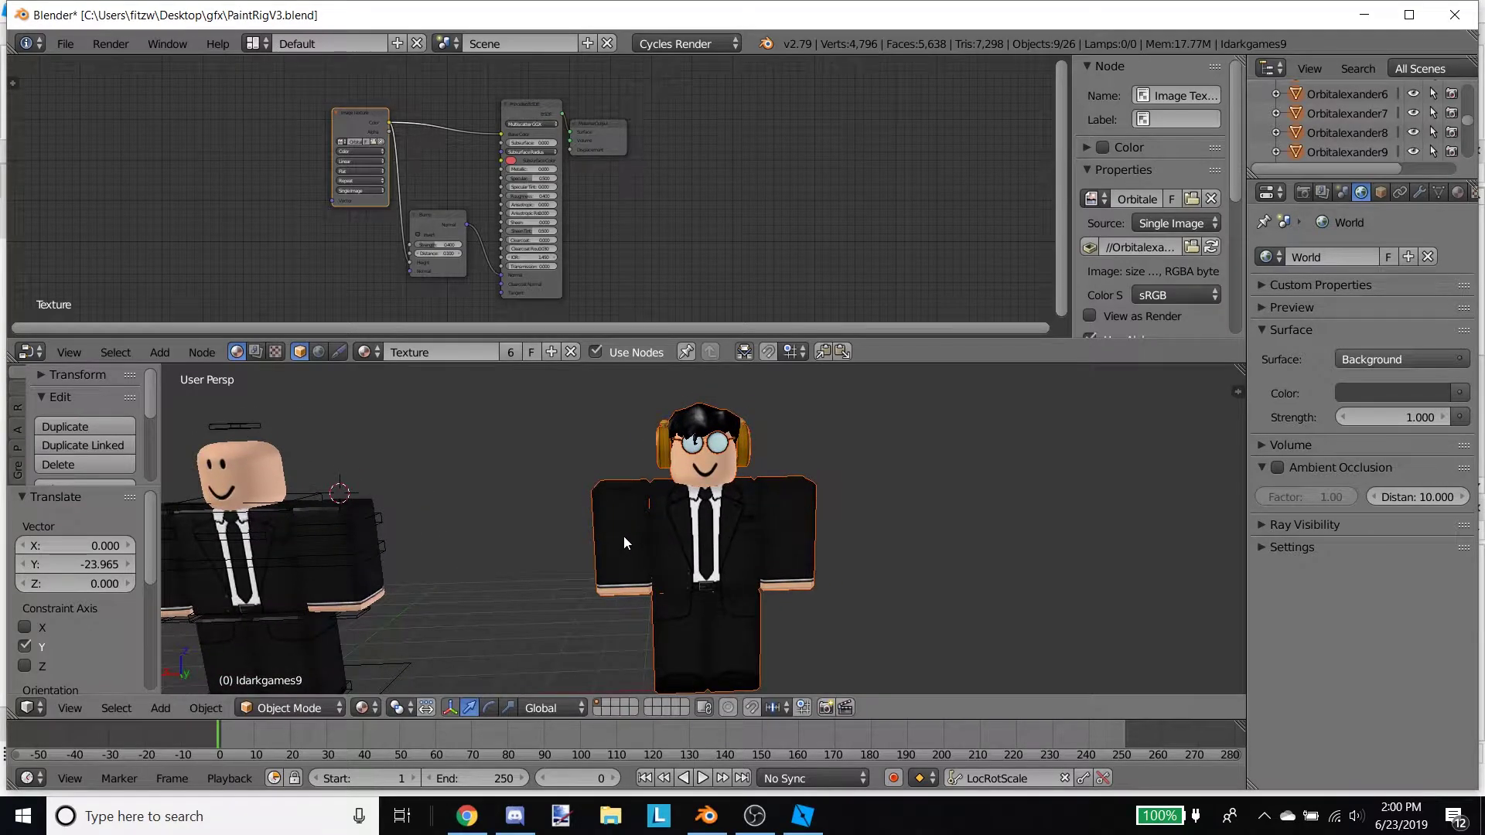
right_click(631, 535)
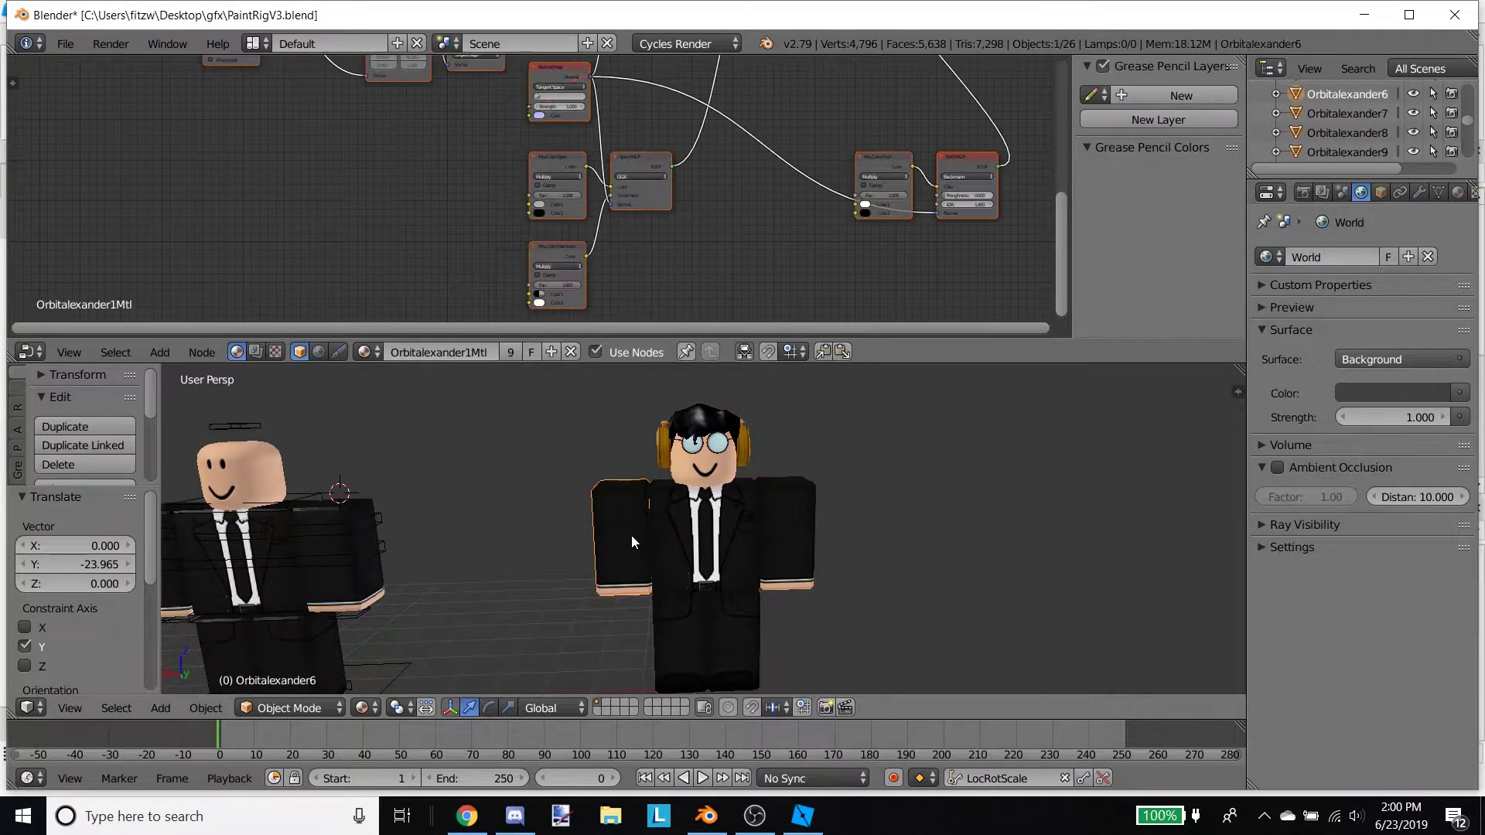
key(x)
click(630, 534)
- Delete the imported character's torso and remaining arm
right_click(631, 535)
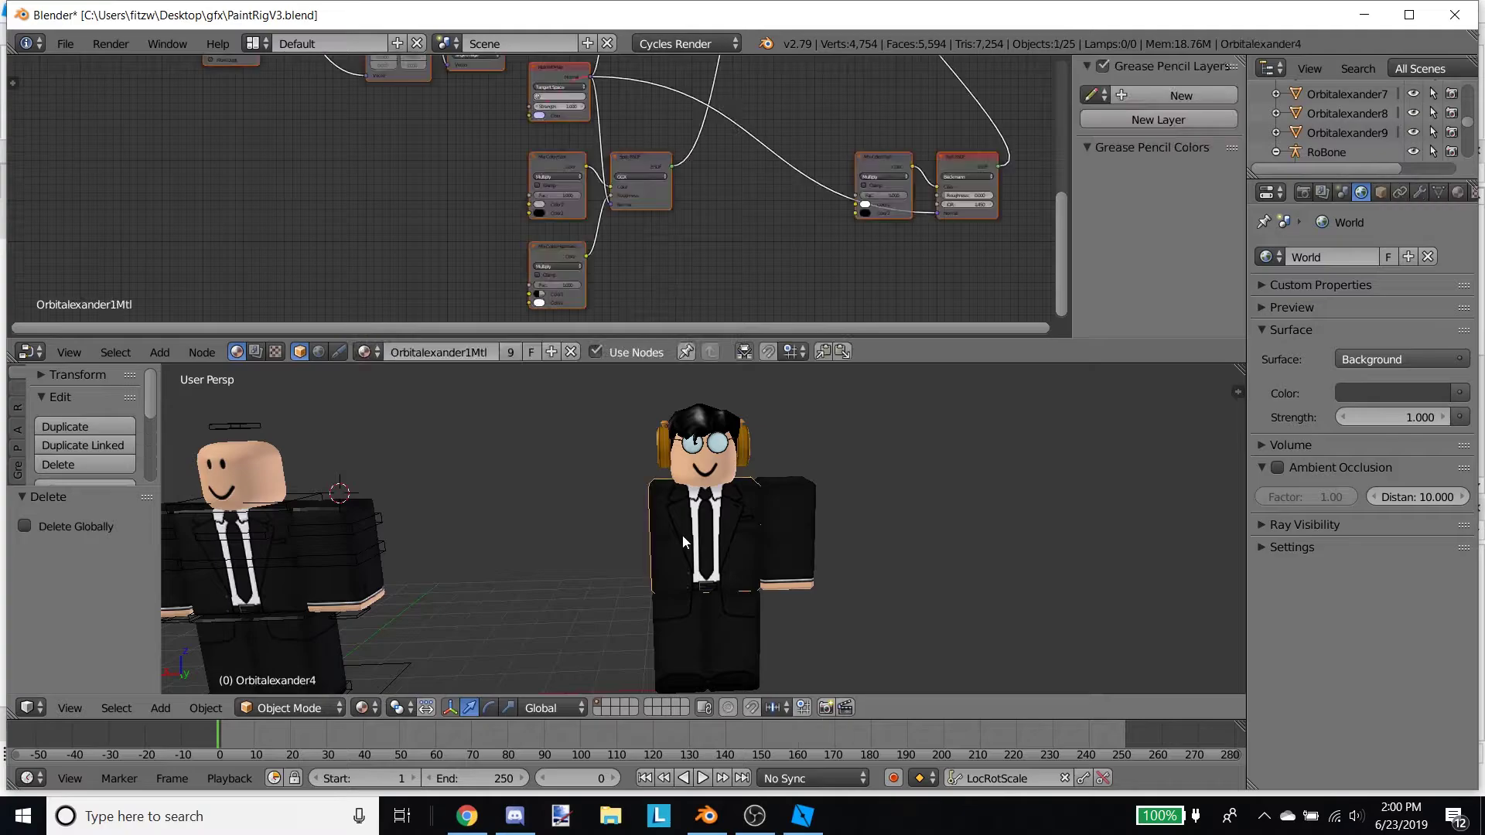
key(x)
click(634, 532)
right_click(786, 532)
key(x)
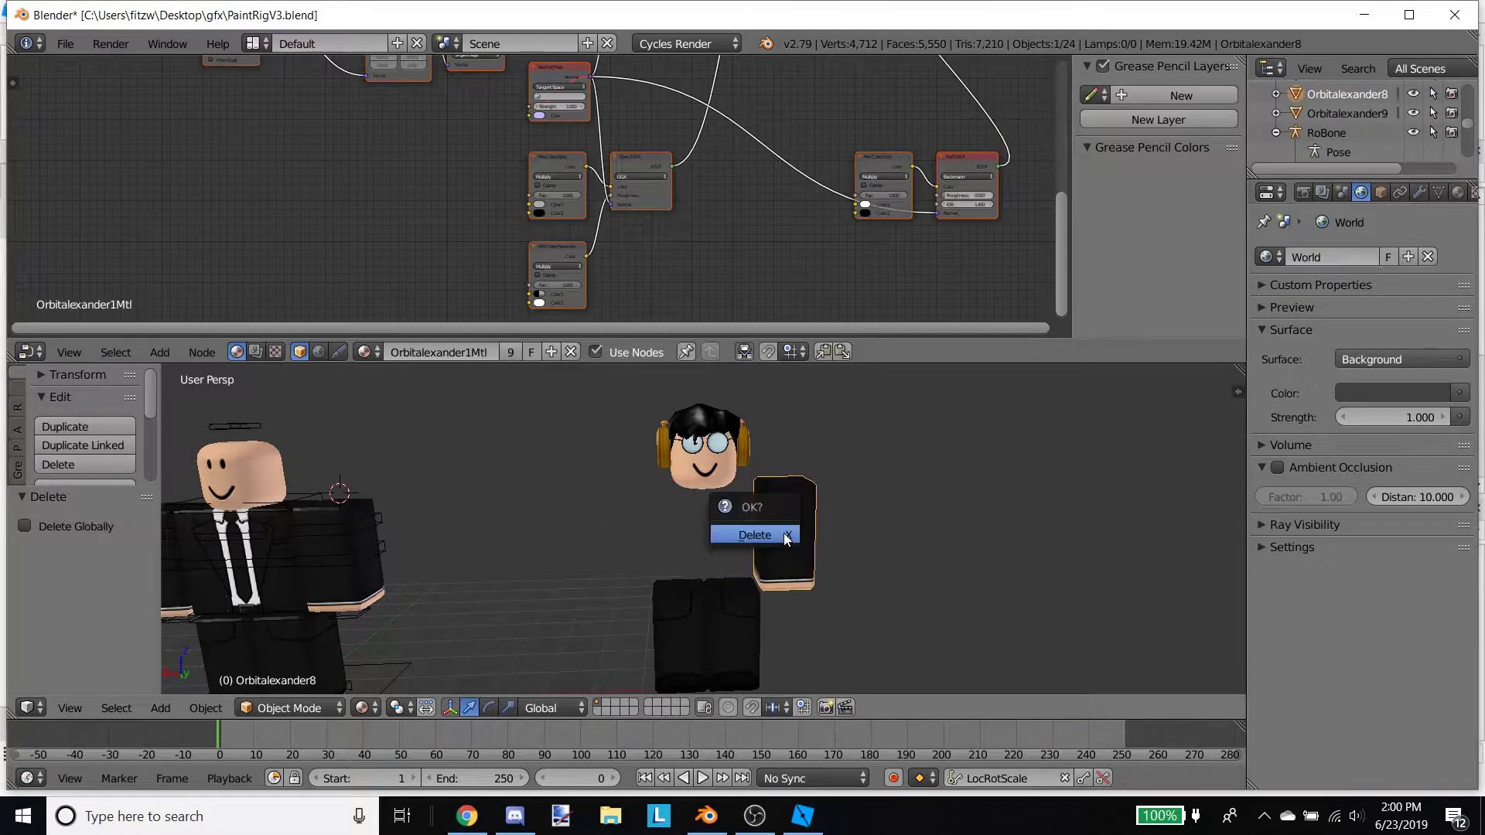
click(783, 532)
- Delete both legs and the head of the imported character
right_click(684, 602)
key(x)
click(683, 606)
right_click(730, 601)
key(x)
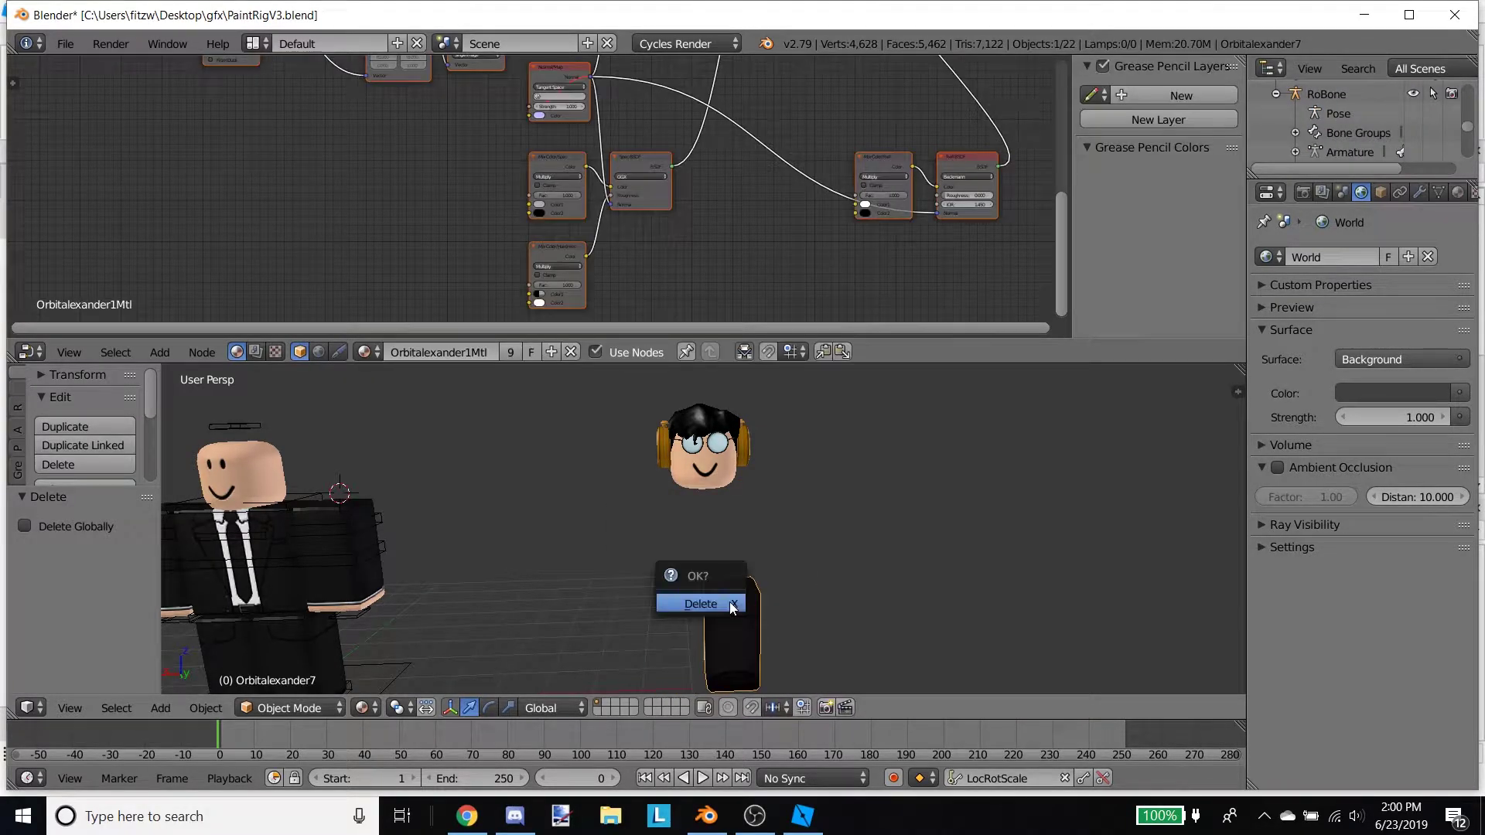
click(730, 606)
right_click(725, 492)
key(x)
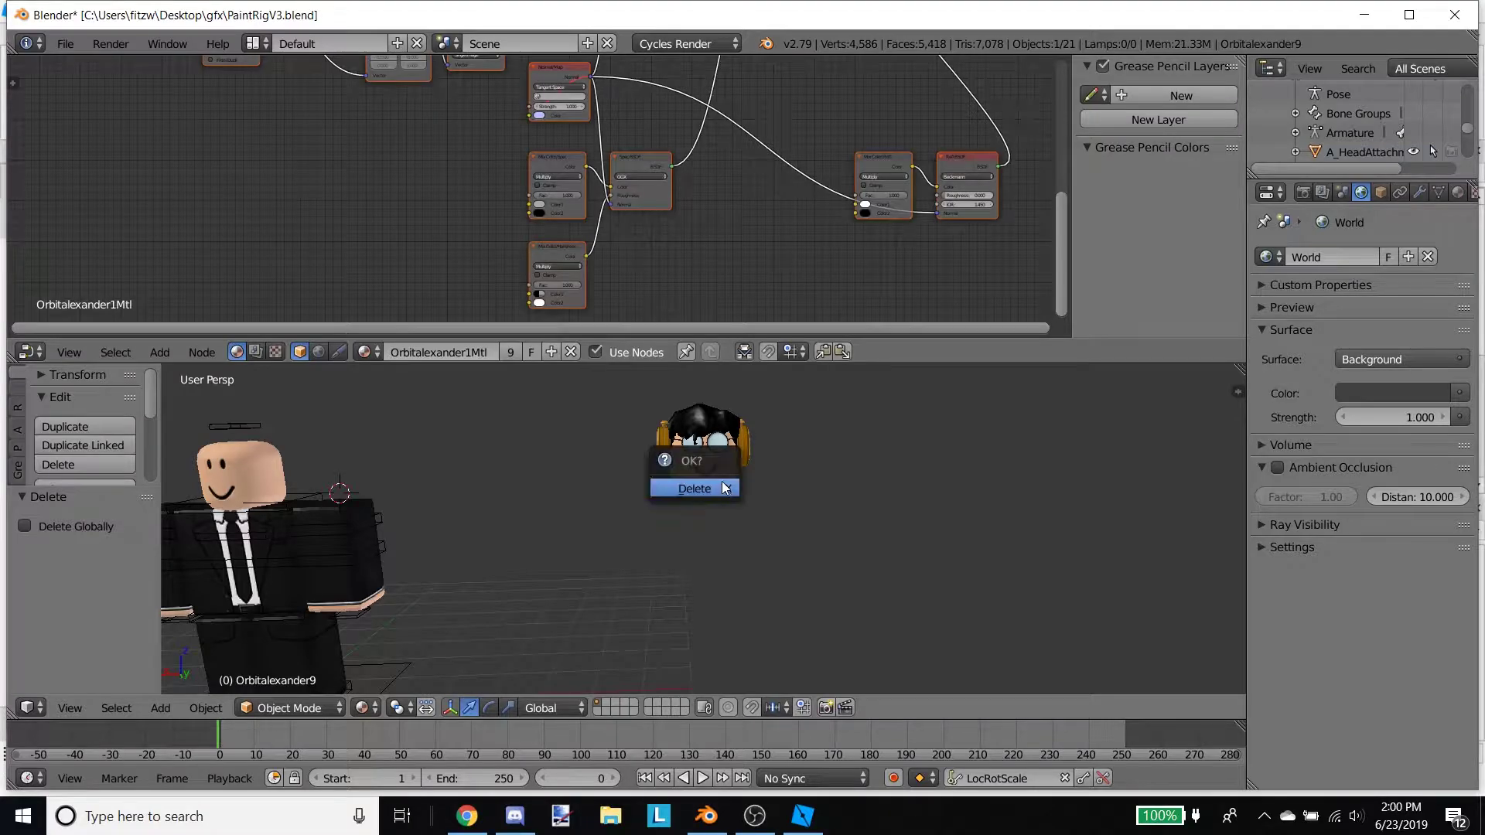
click(723, 489)
- Select the leftover hair, glasses and headphones together and move them about 8.28 units along X onto the rig's head
key(shift+f)
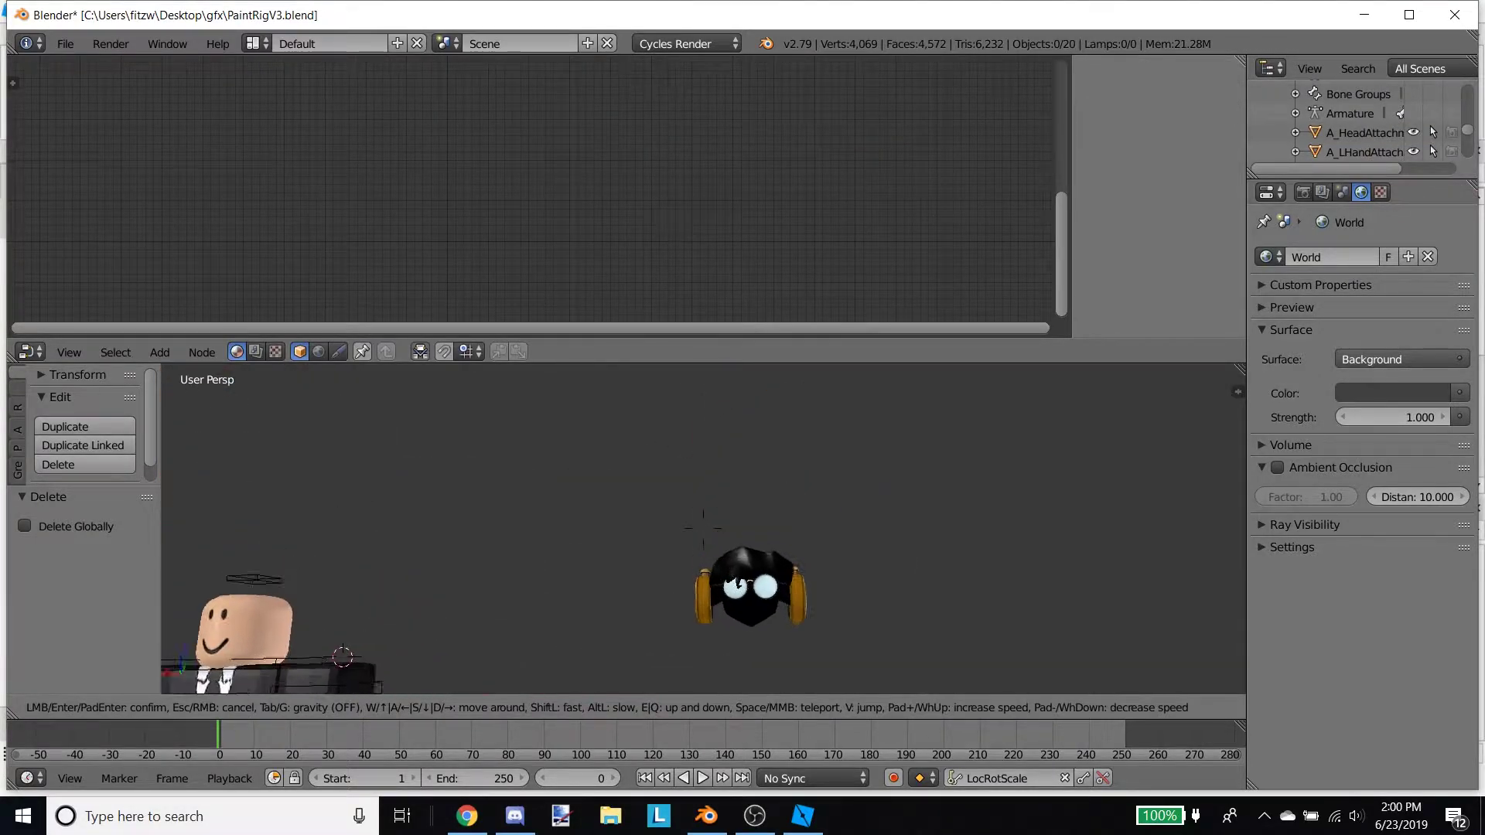
key(w)
key(s)
key(d)
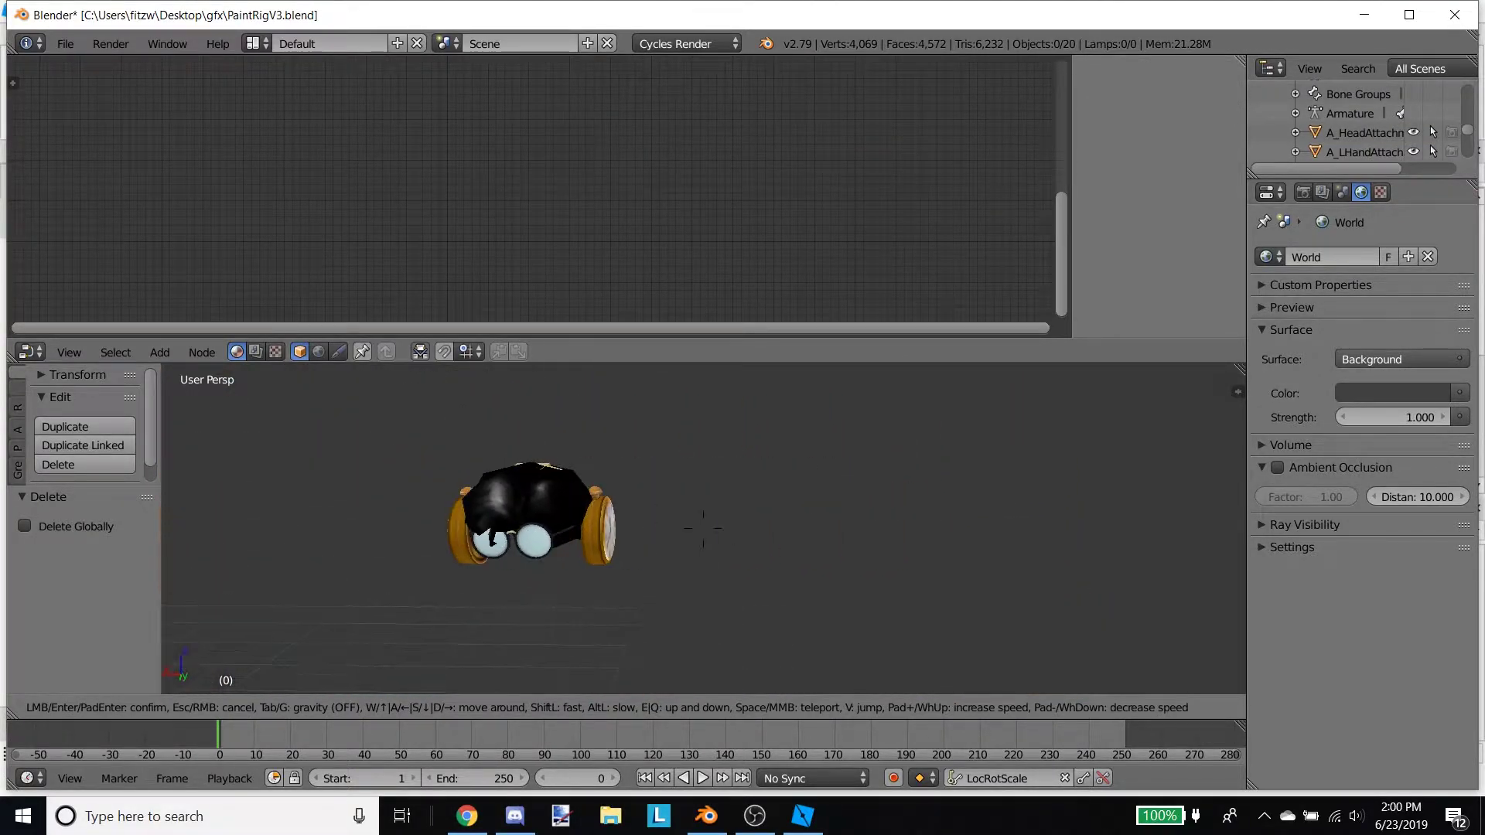
click(694, 494)
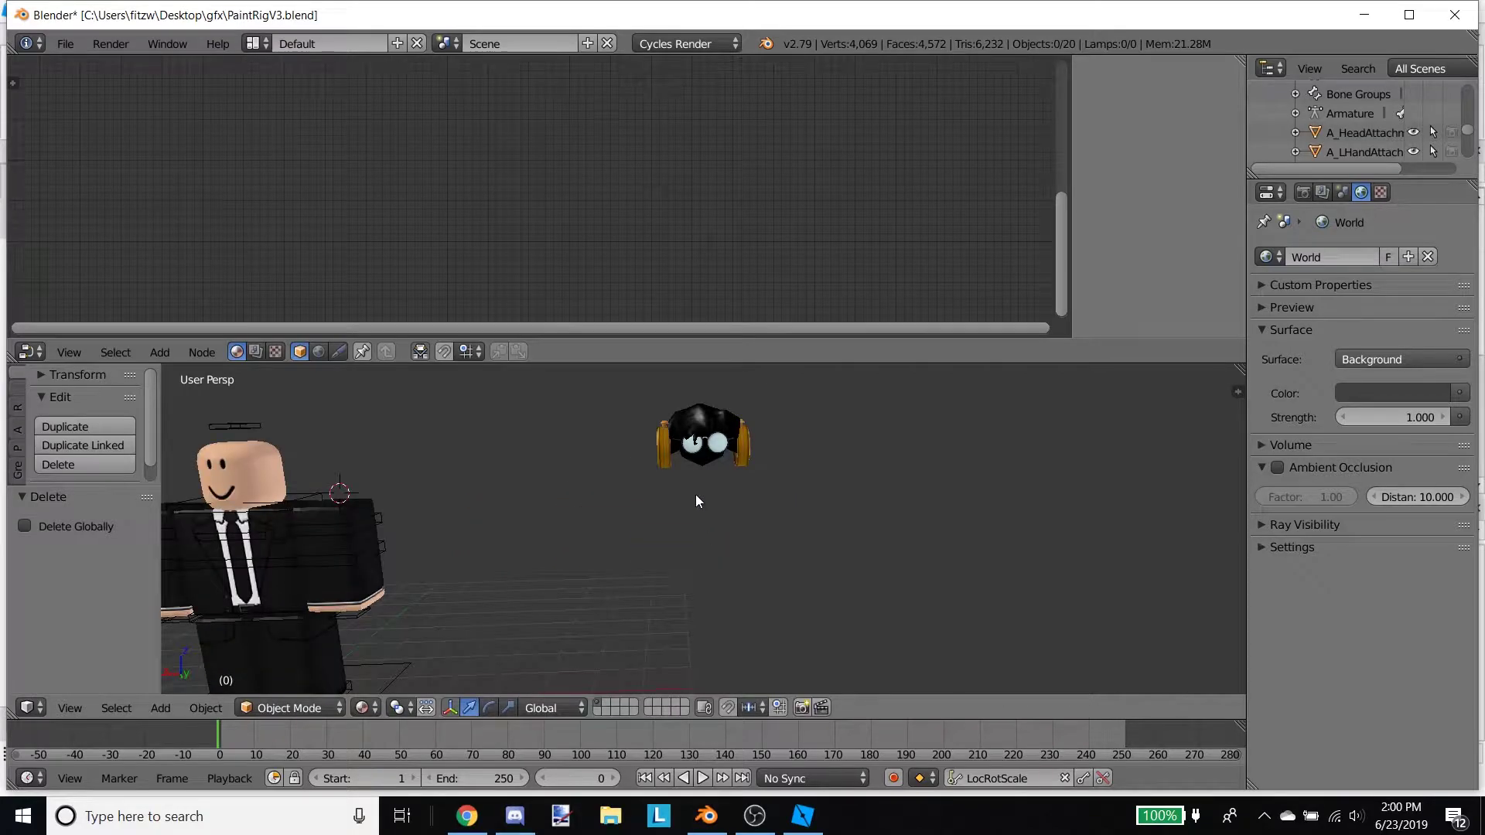
right_click(698, 431)
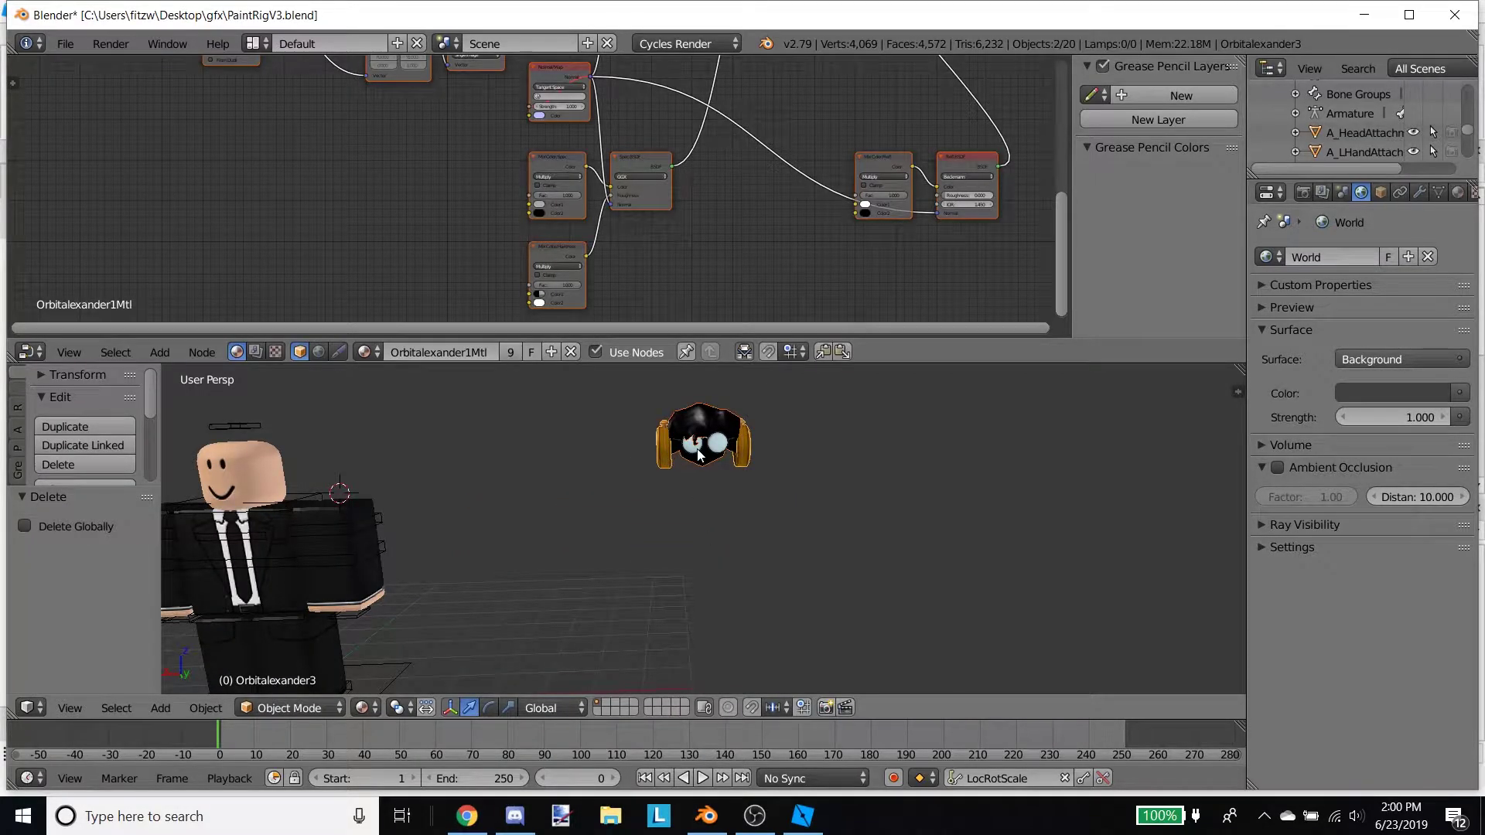
key(shift+f)
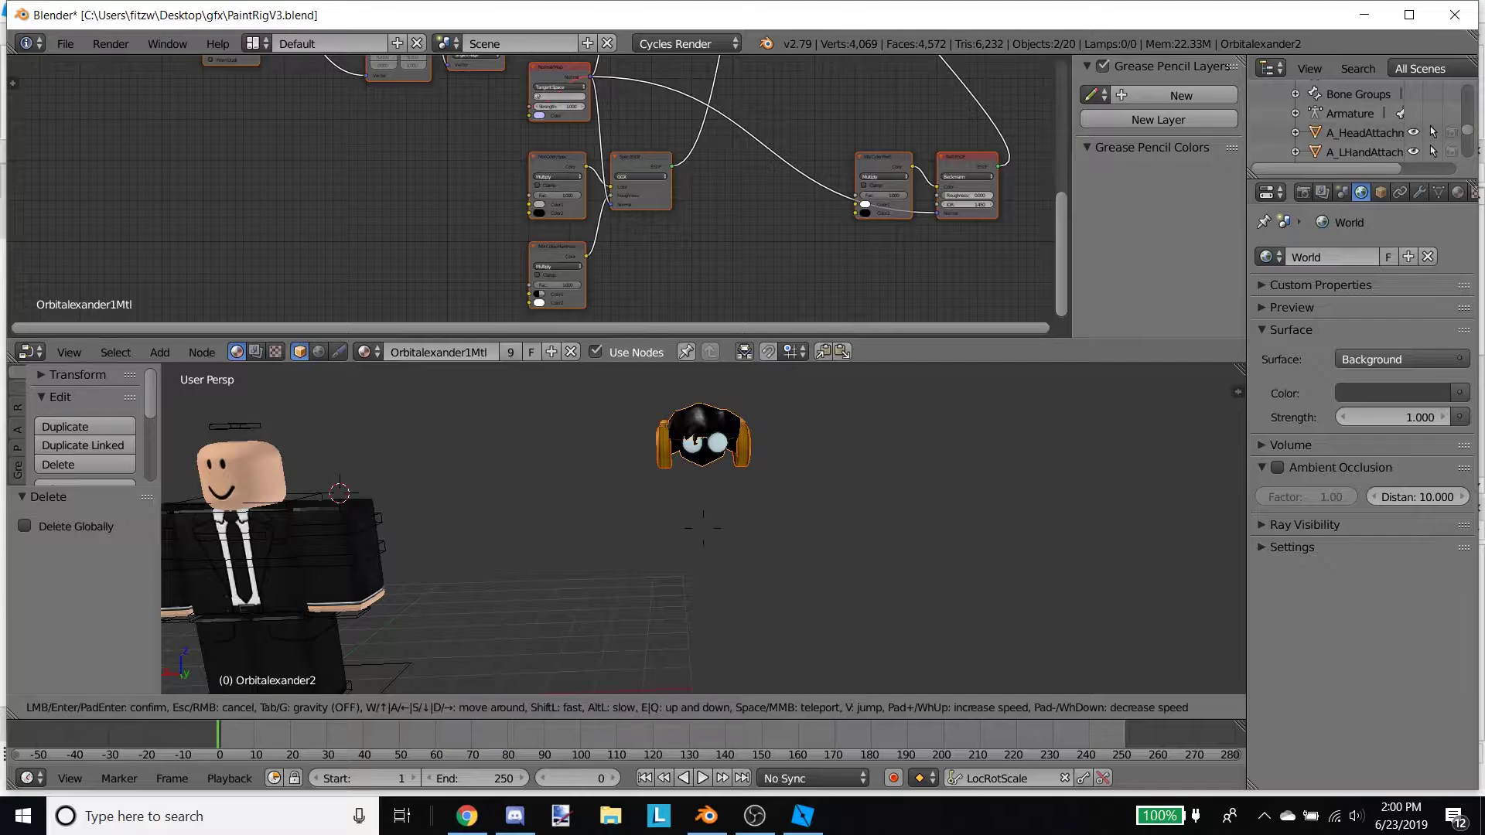
key(w)
key(s)
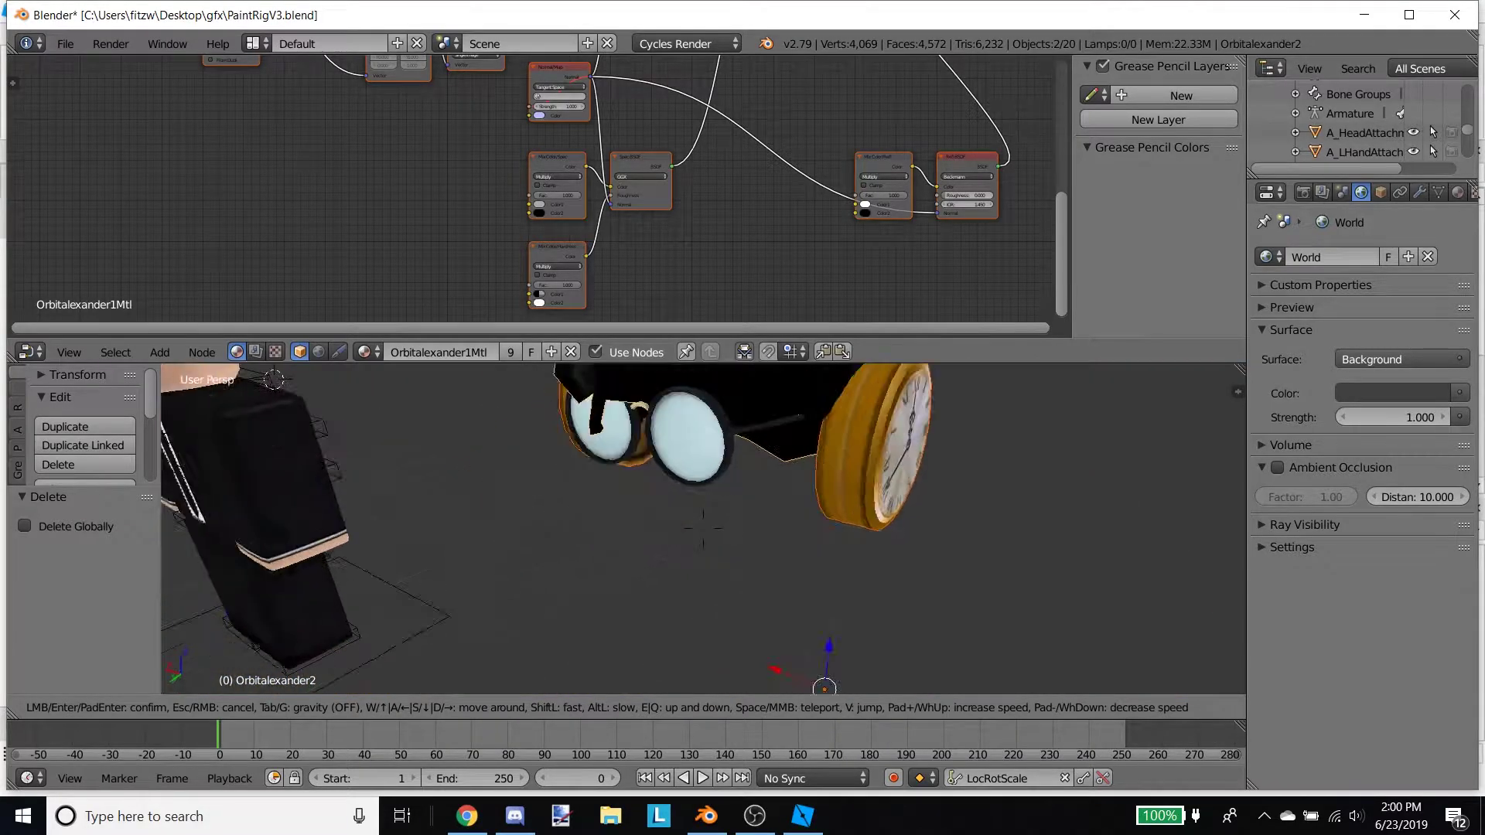
click(703, 529)
shift+right_click(794, 440)
key(shift+f)
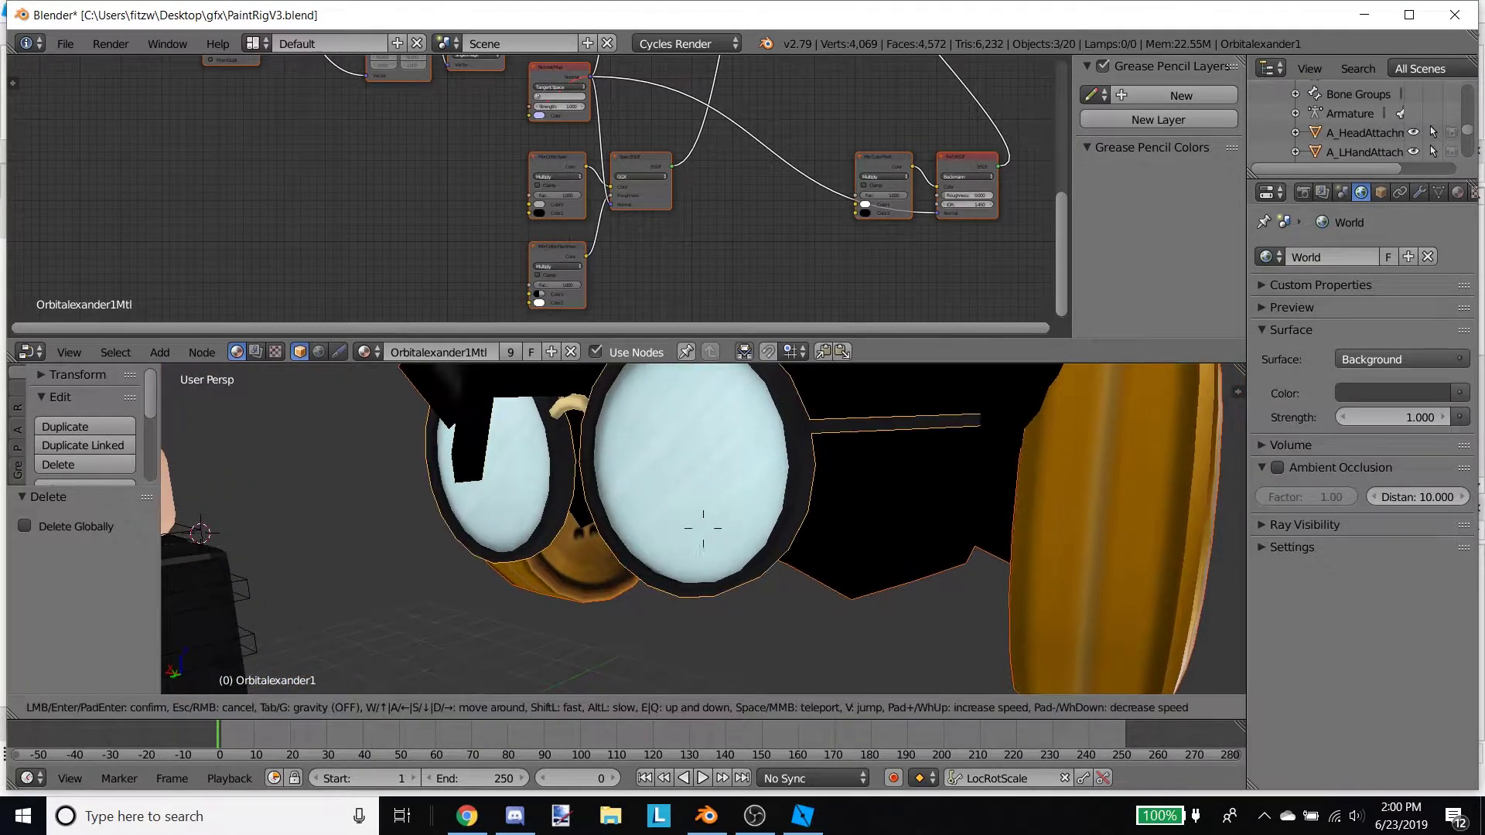
key(s)
click(632, 685)
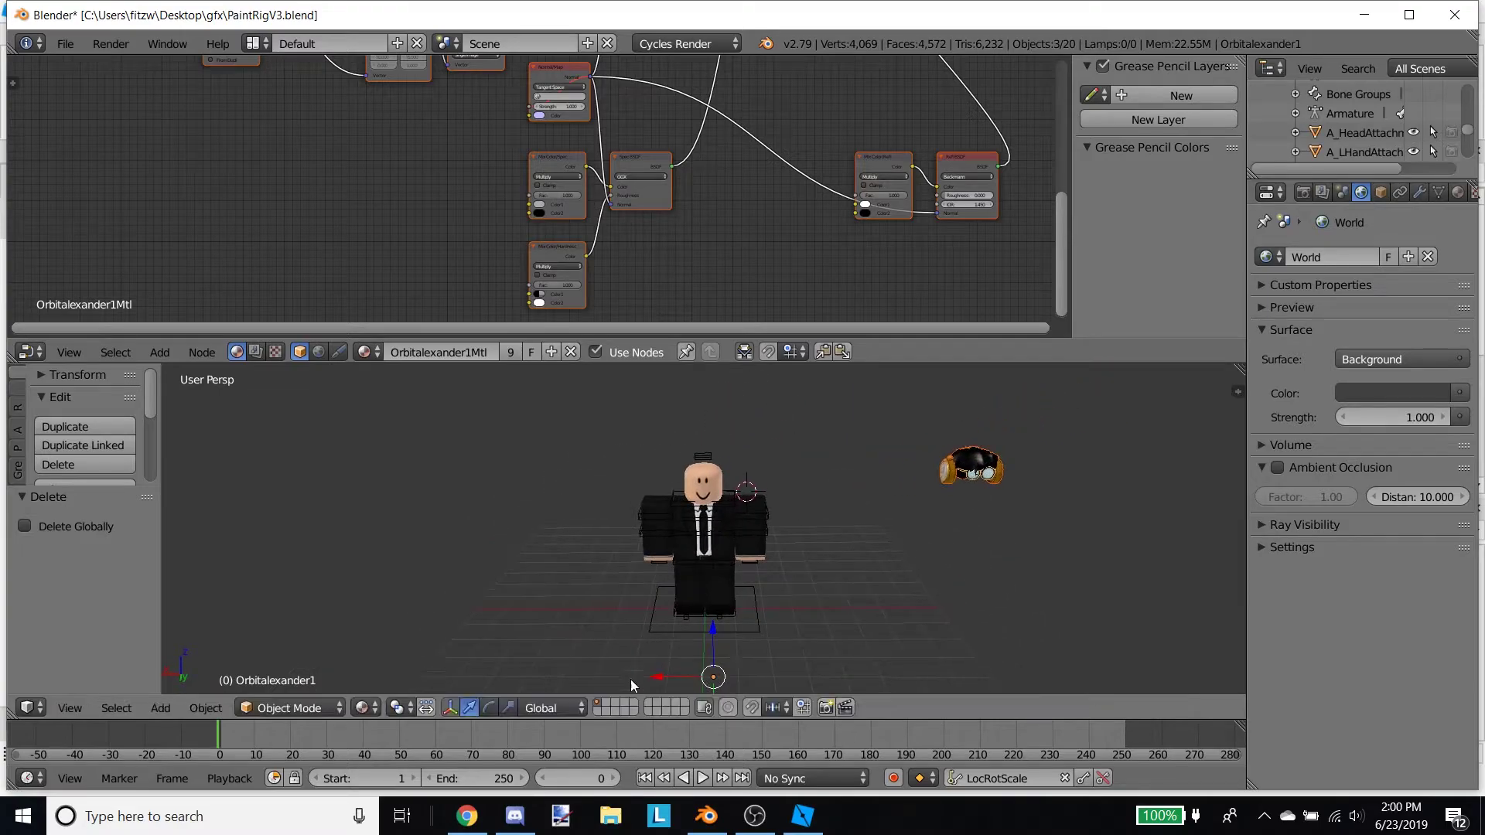
drag(655, 679, 564, 677)
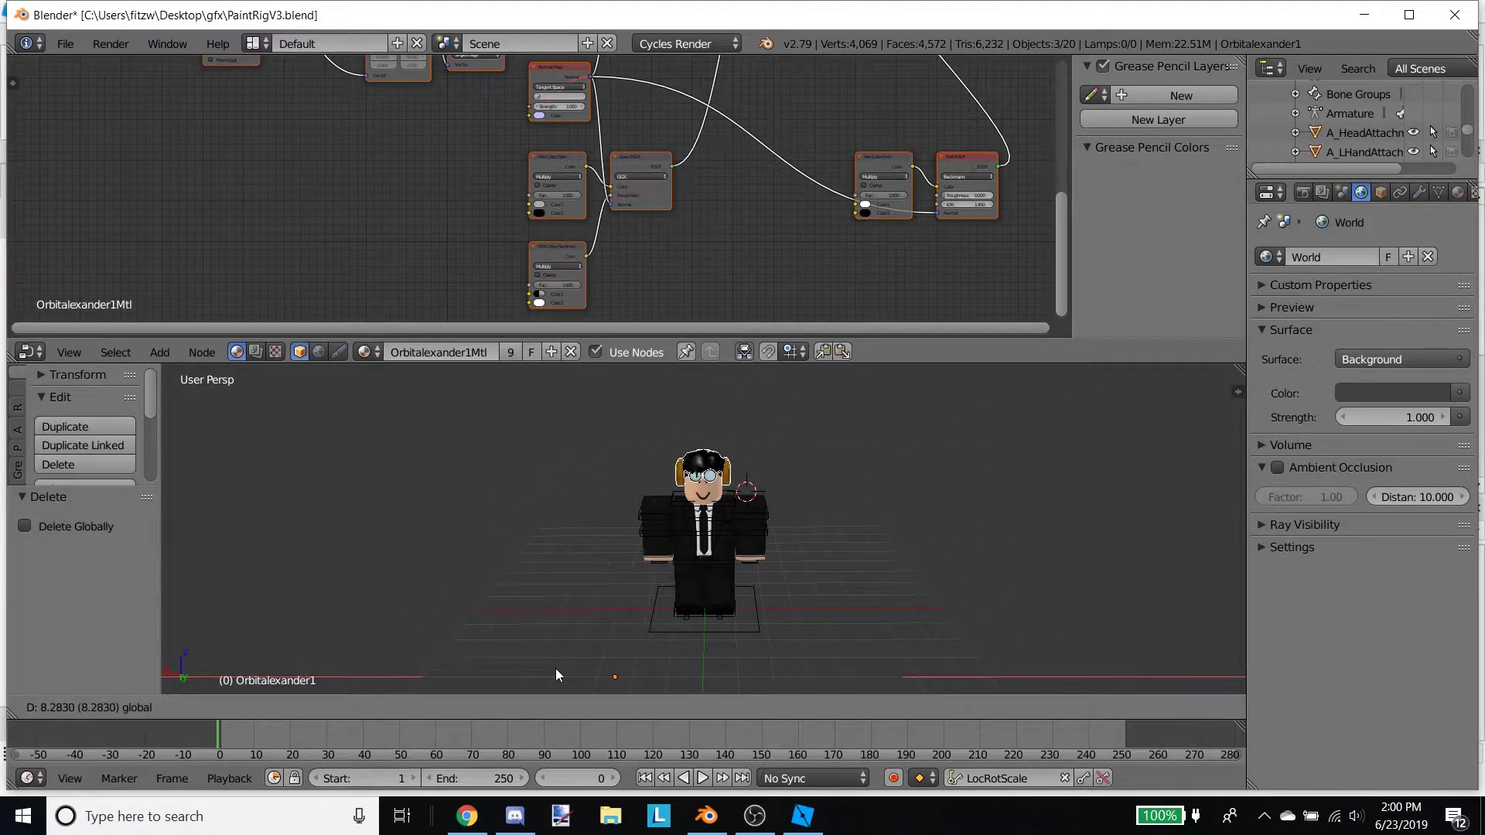
click(555, 669)
- Fit the hair, glasses and headphones to the rig's head by shifting them -0.229 along Z, then -0.286 and 0.074 along Y
key(g)
key(z)
click(607, 630)
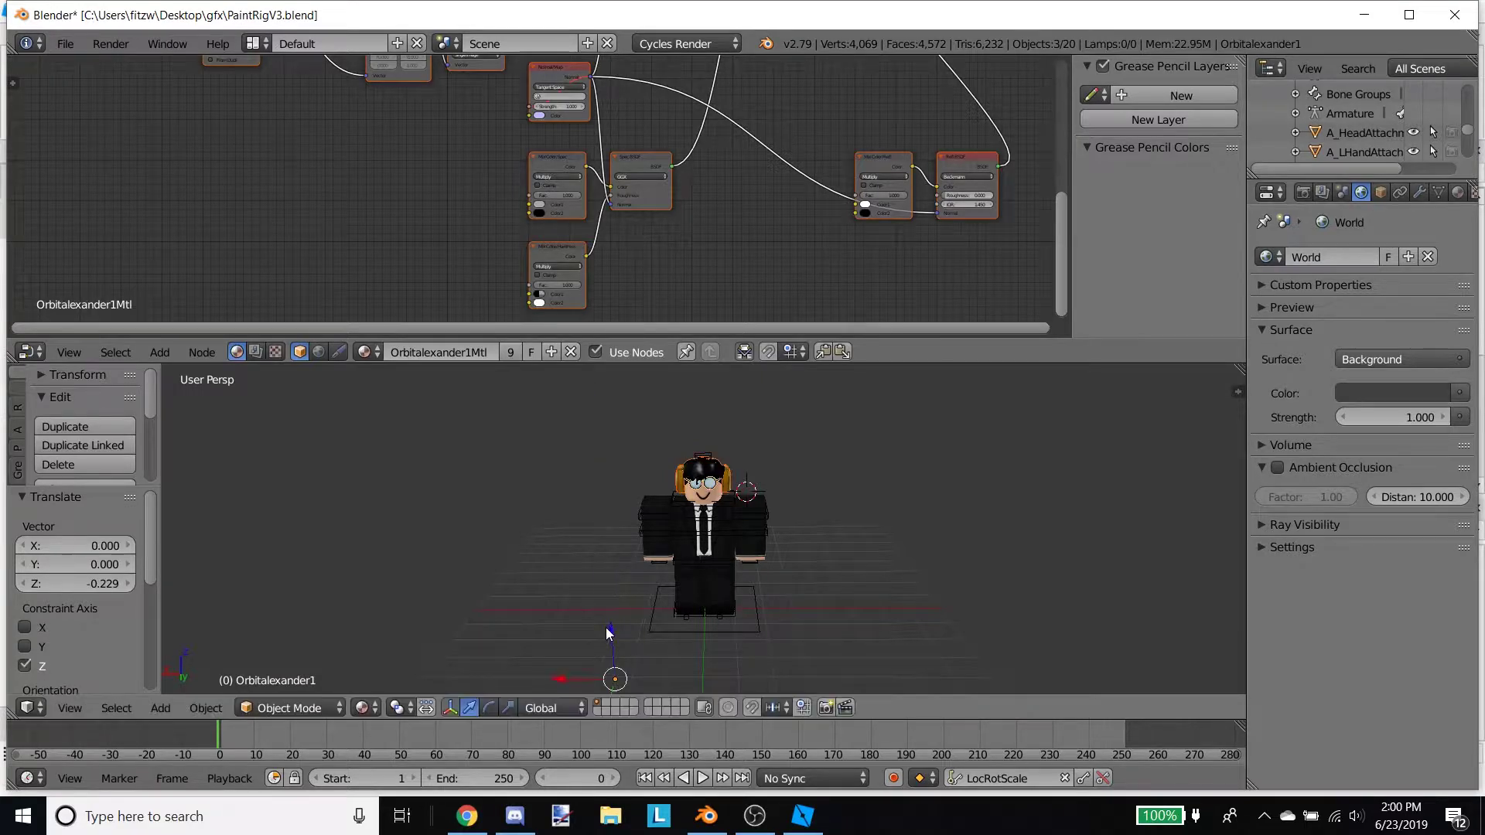
key(shift+f)
click(704, 530)
drag(843, 664, 869, 659)
key(shift+f)
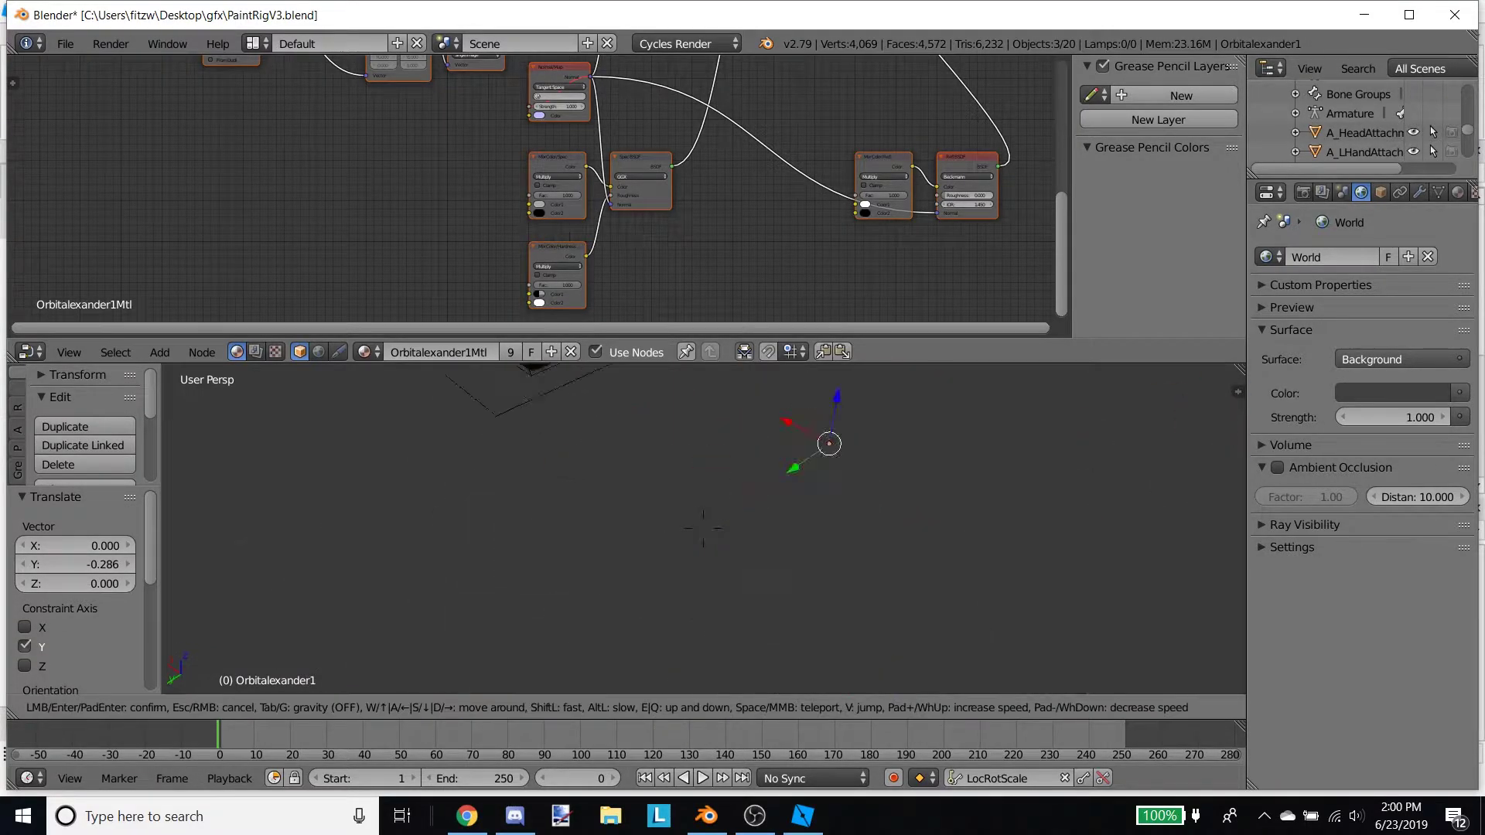
click(704, 530)
drag(719, 677, 742, 664)
click(740, 663)
- Parent the hair, glasses and headphones to the A_HeadAttachments box above the rig's head, using the Object parent type
key(shift+f)
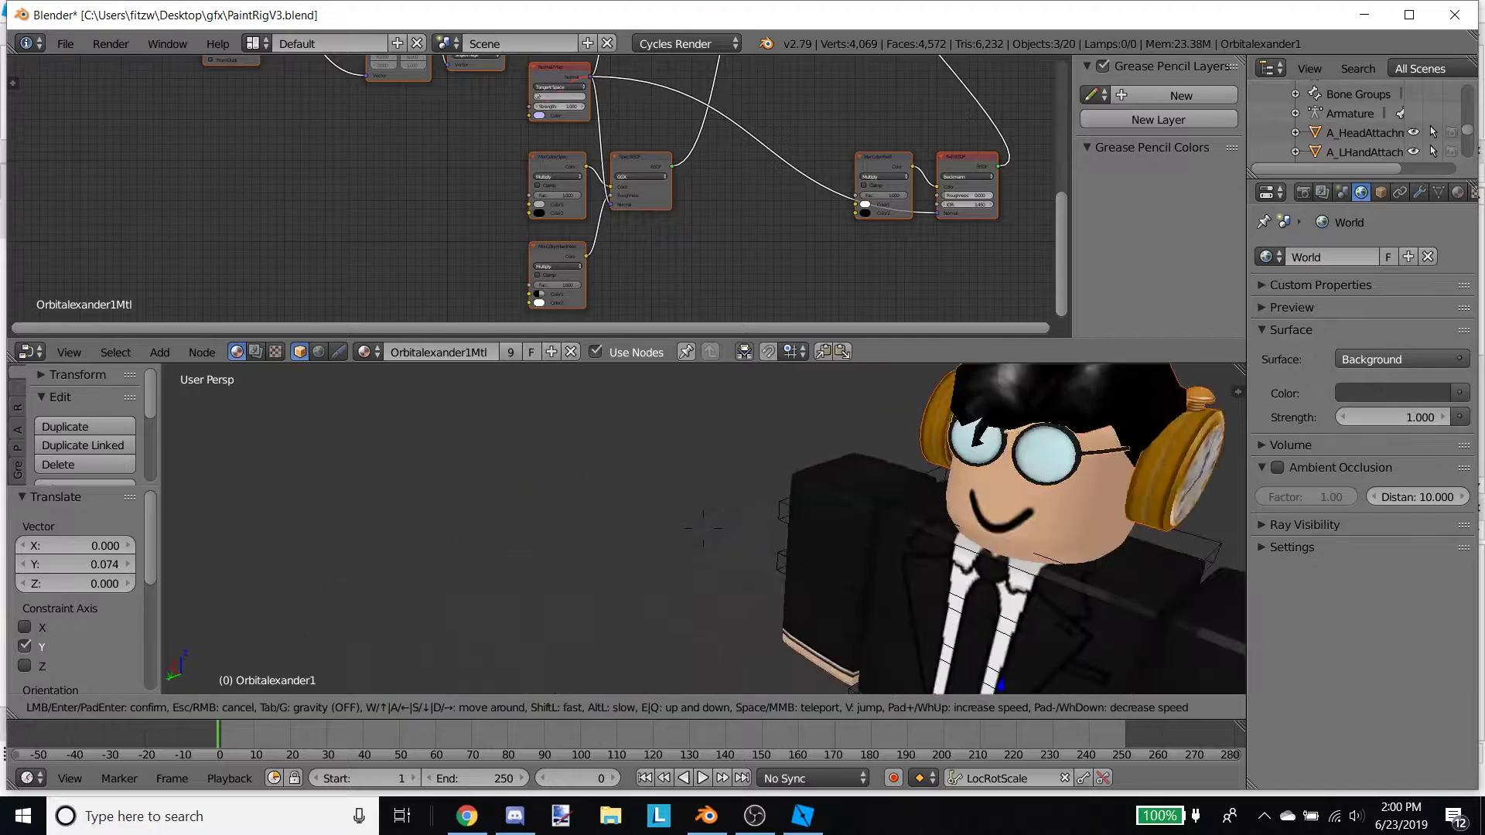
key(w)
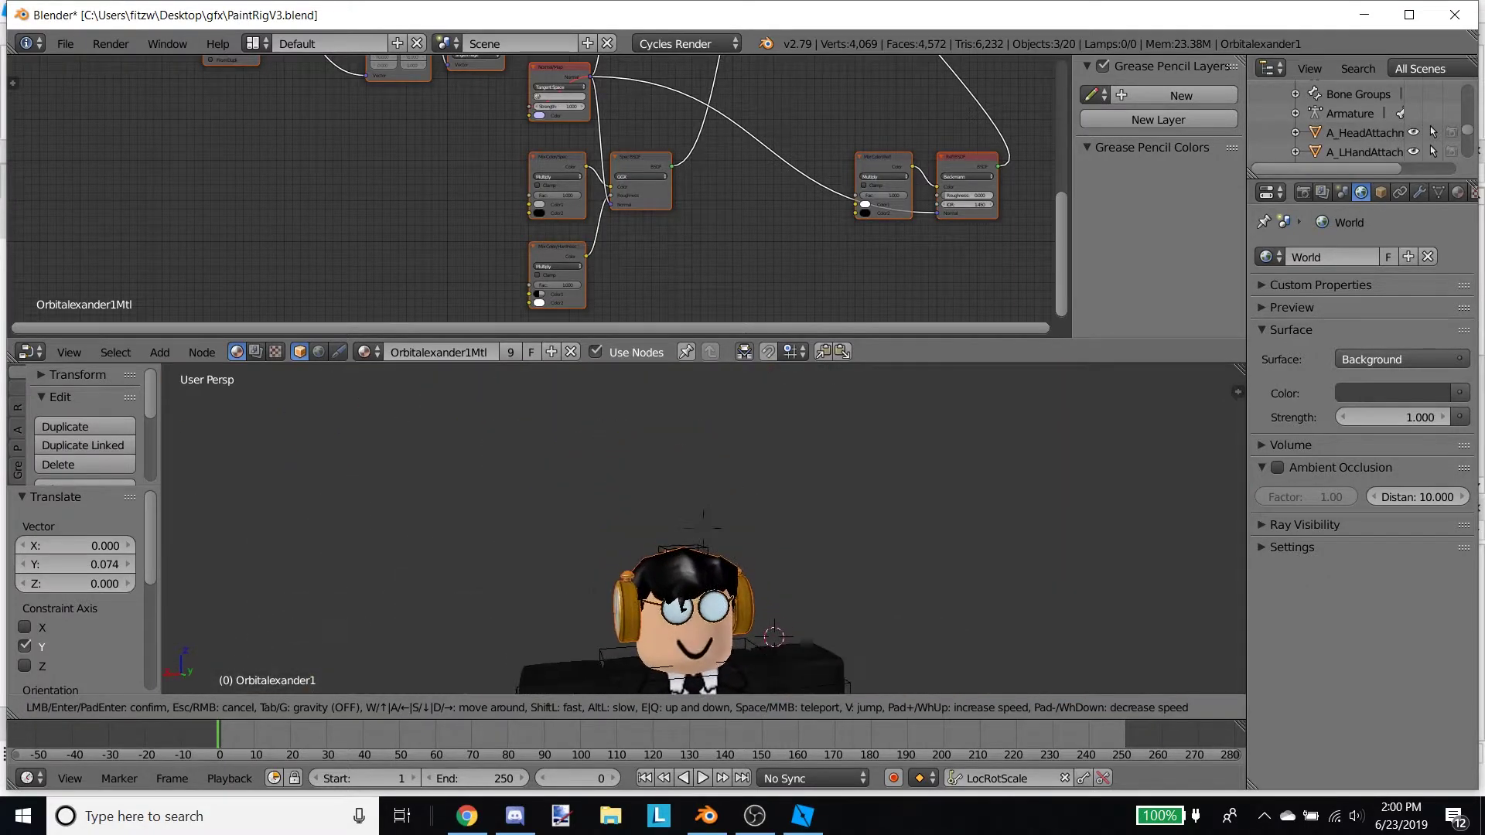
key(w)
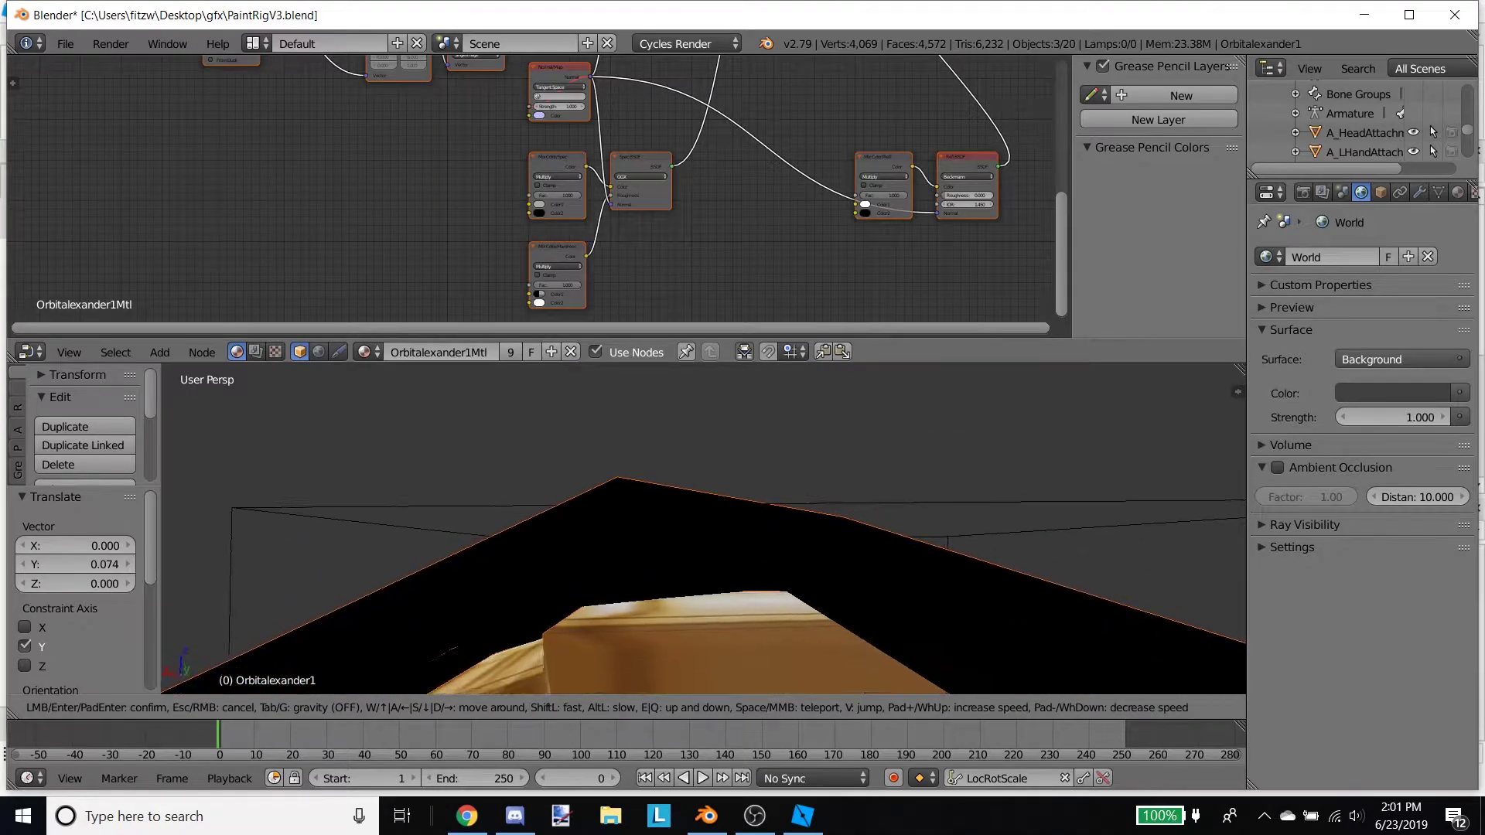
click(702, 528)
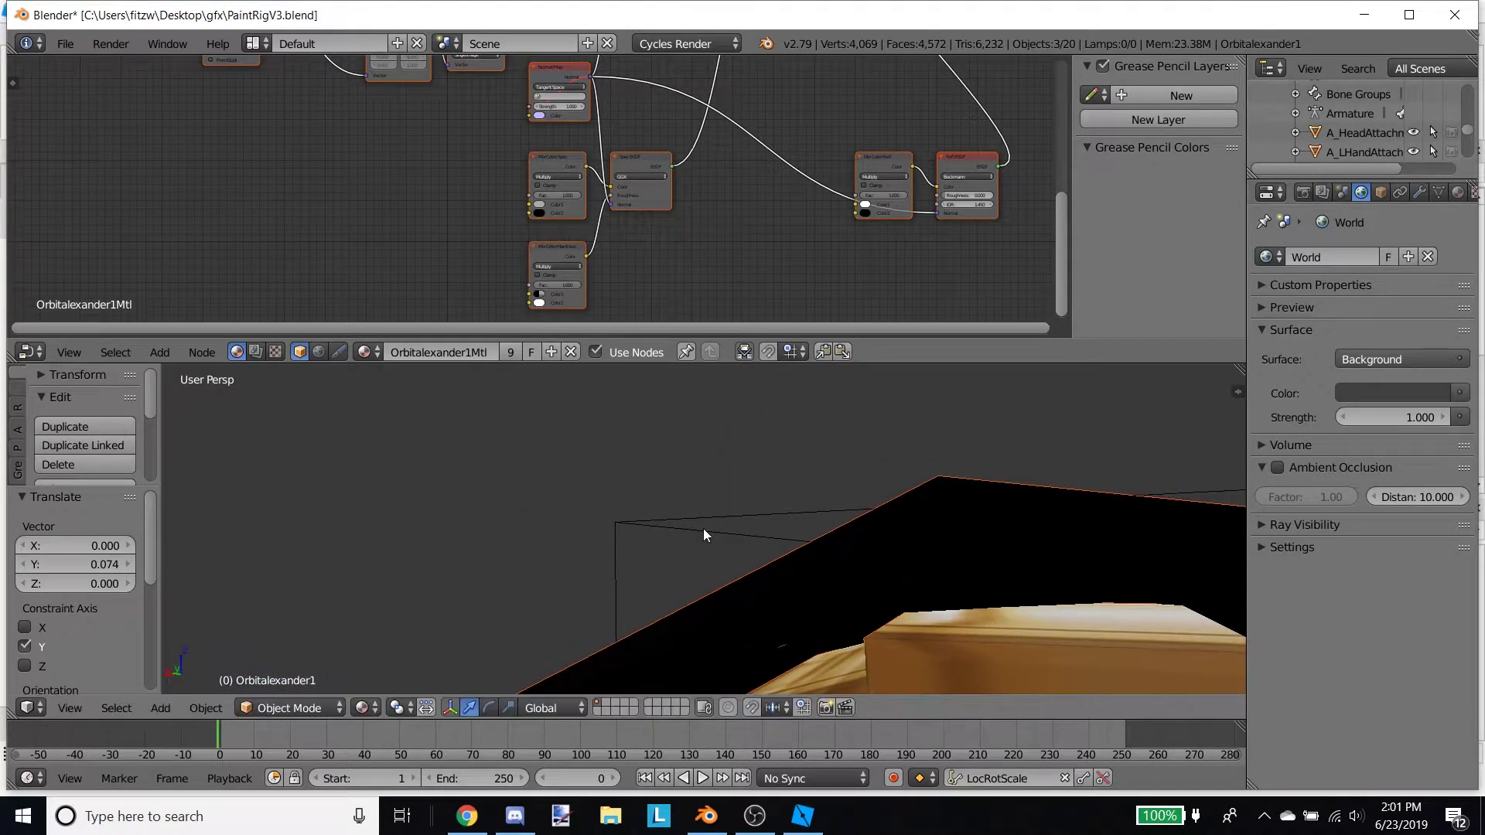
right_click(622, 521)
key(shift+f)
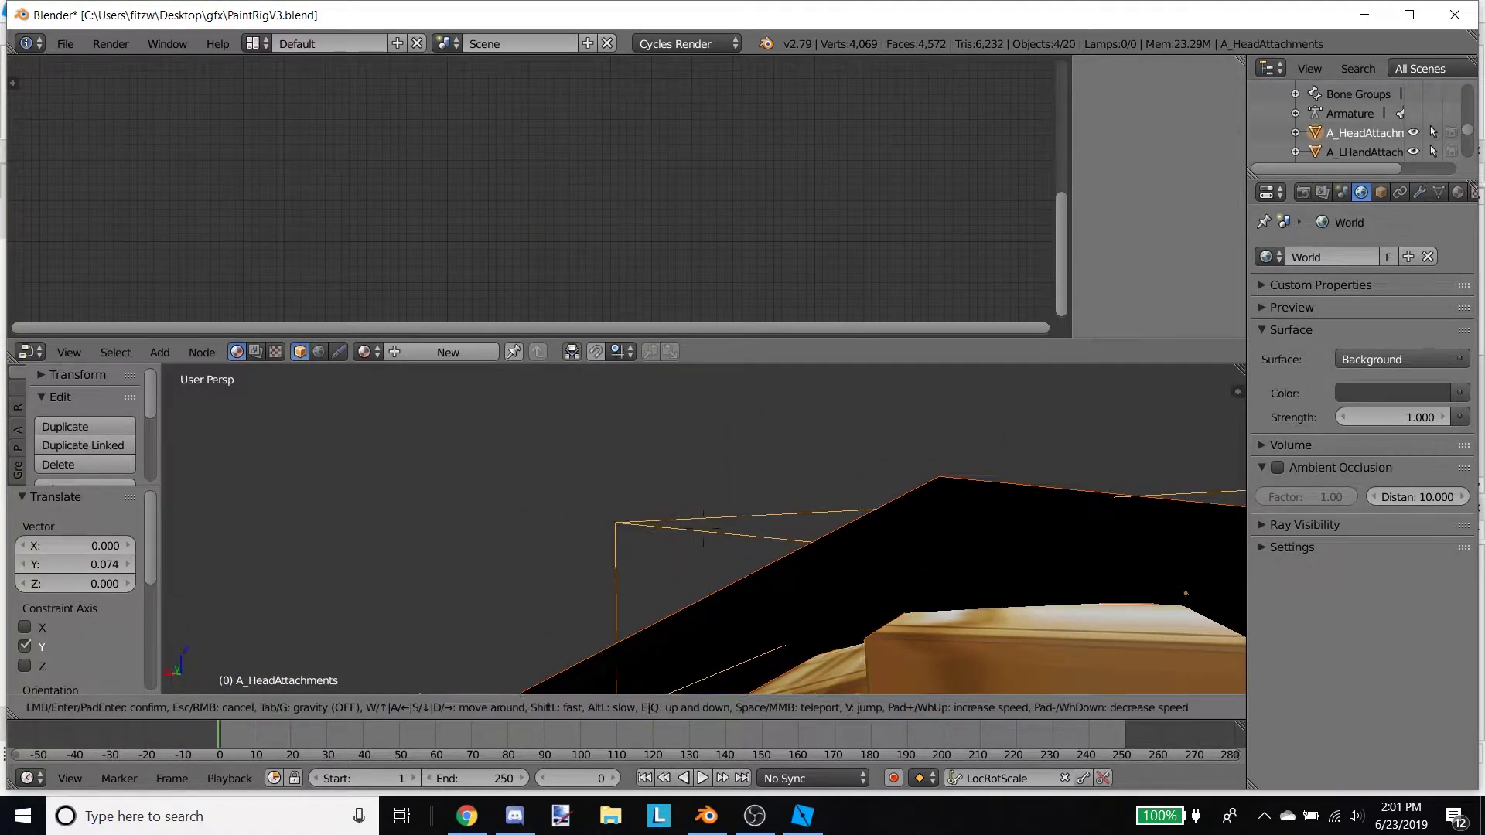
key(s)
click(703, 534)
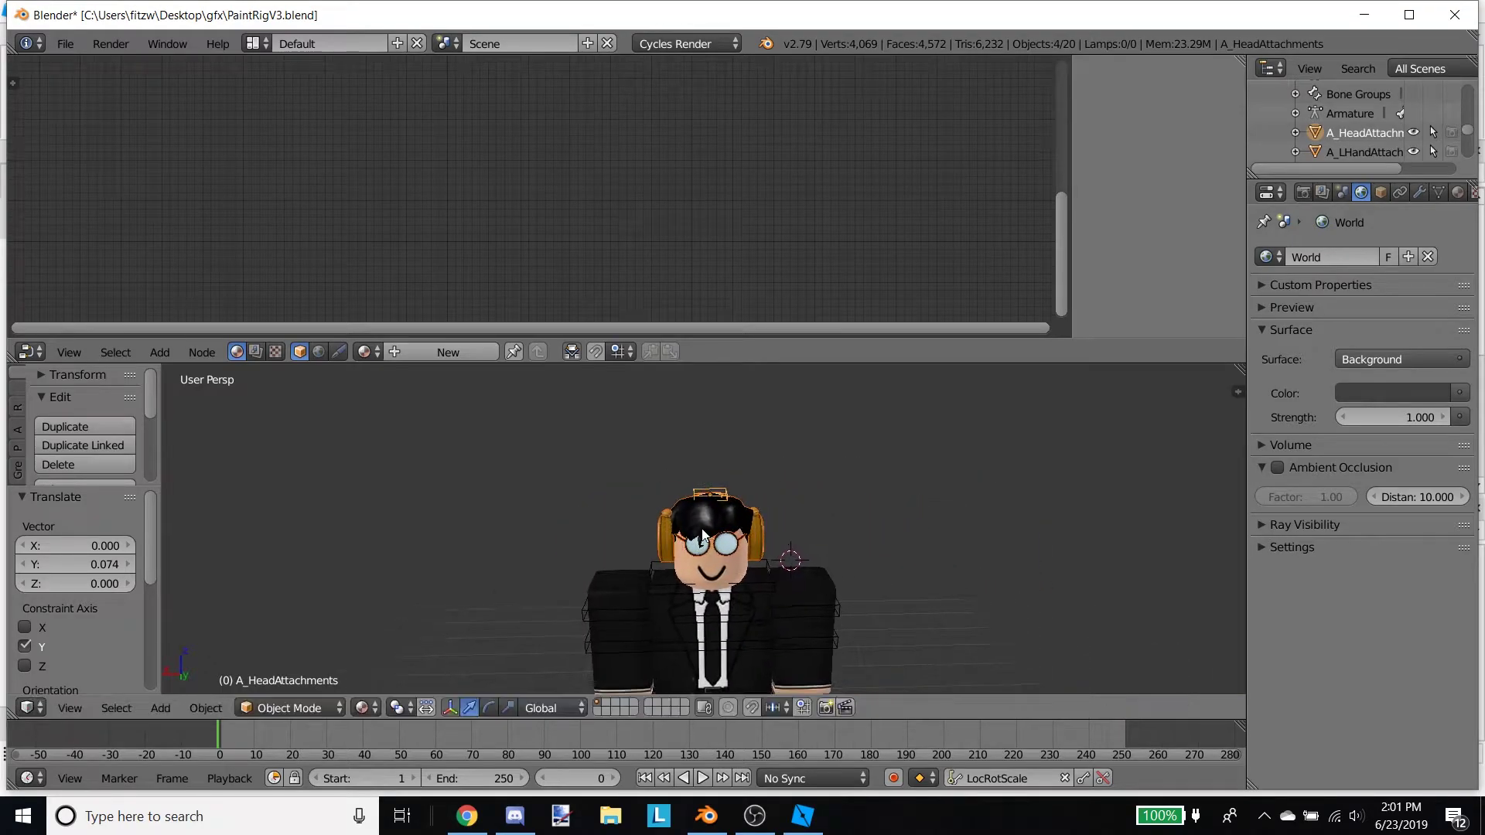
key(ctrl+p)
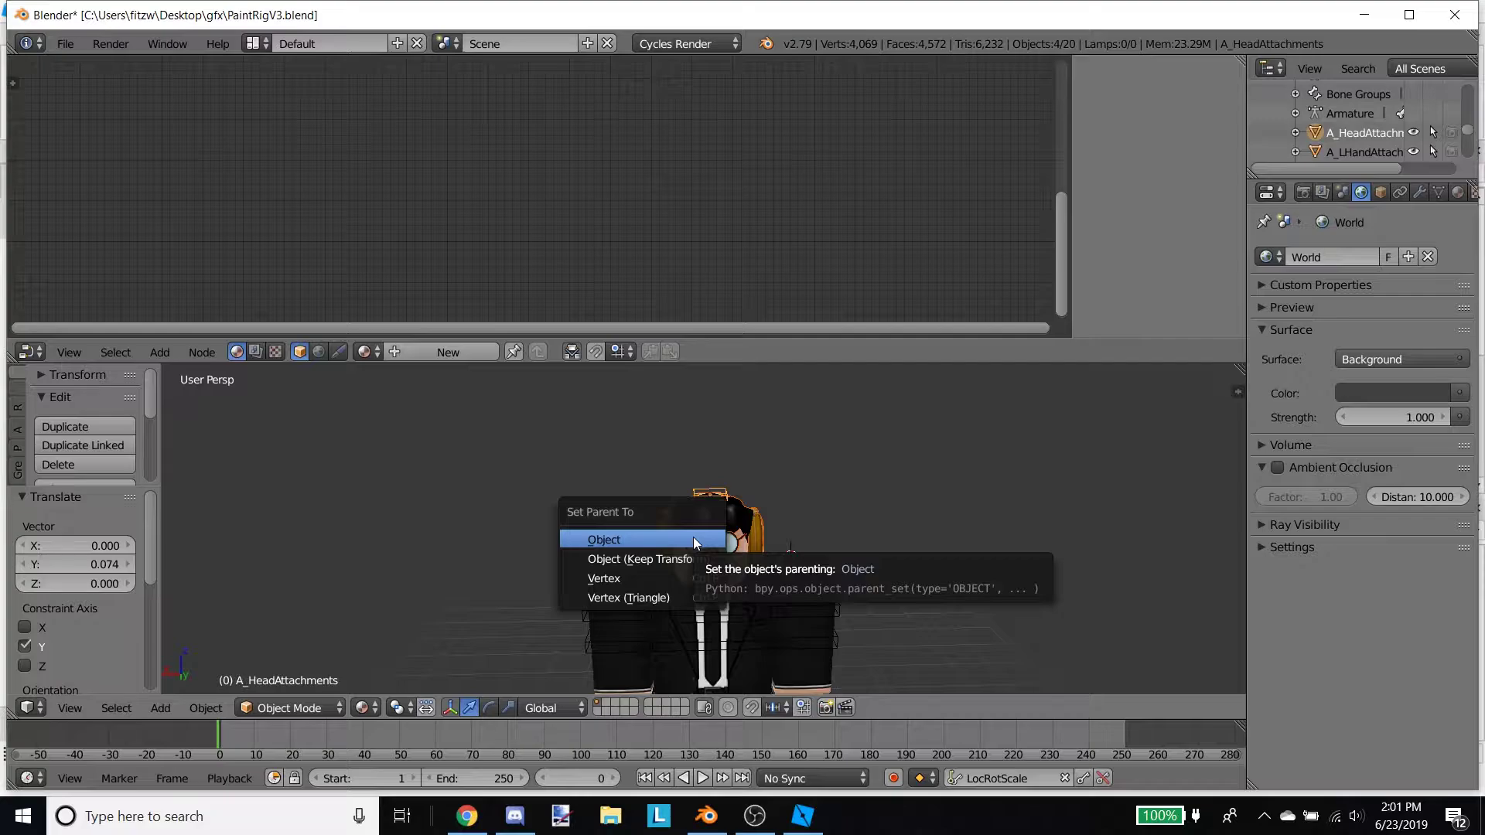
click(693, 538)
- Import the Wavefront file pistol.obj from the gfx folder into the scene
key(shift+f)
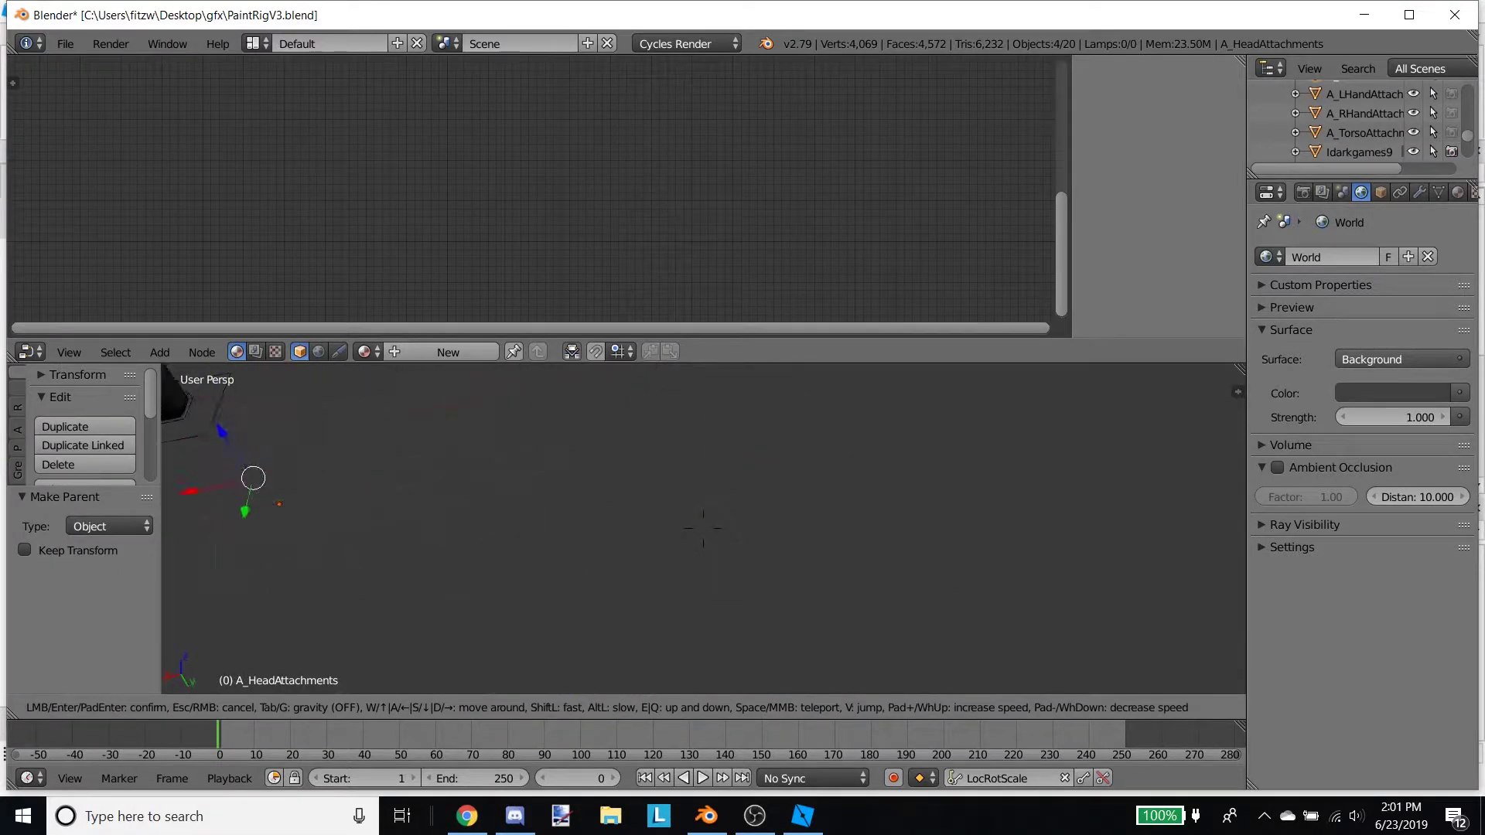
key(w)
key(s)
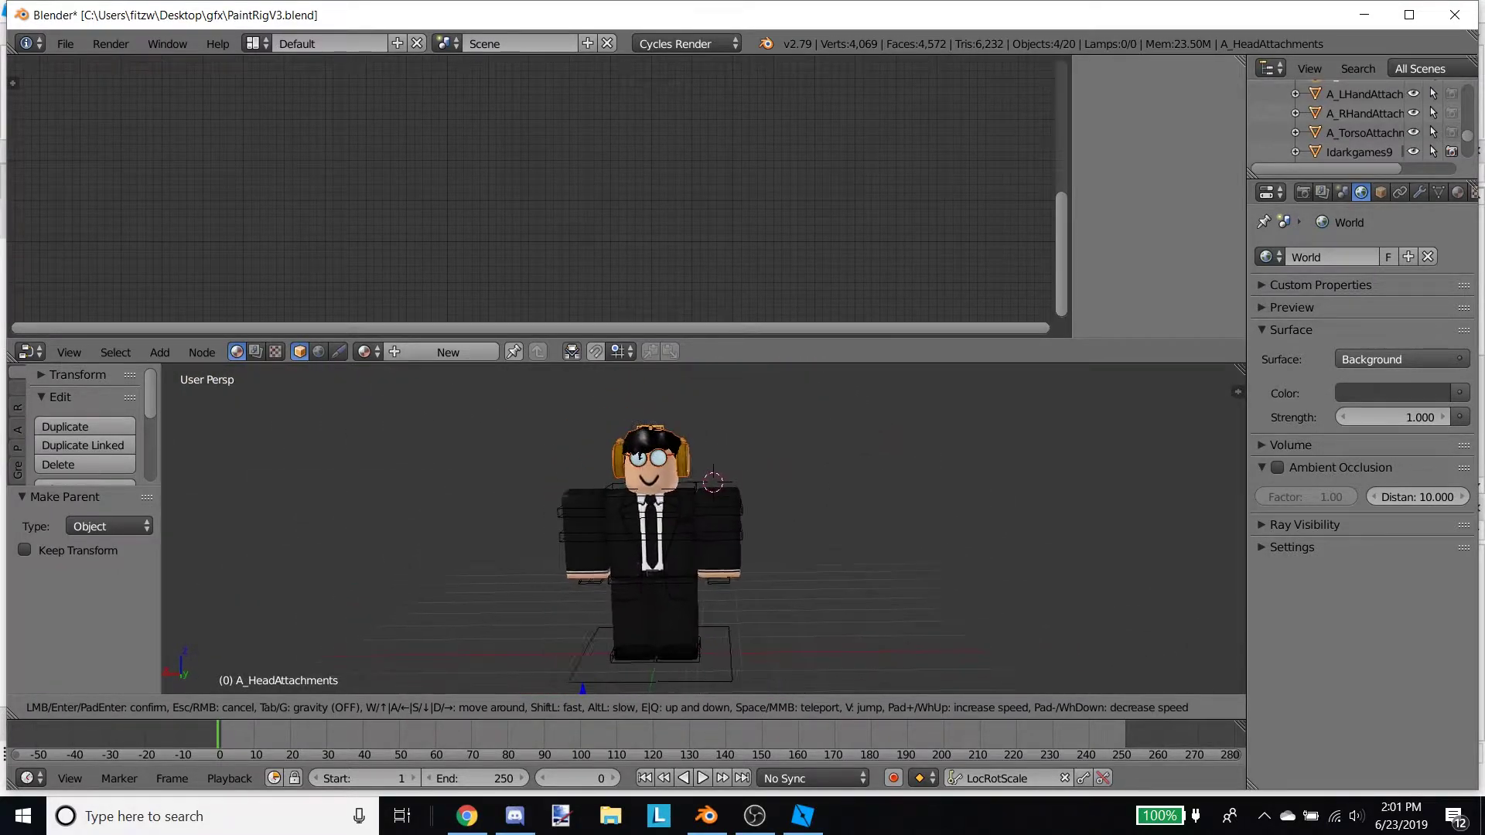
key(Return)
click(65, 43)
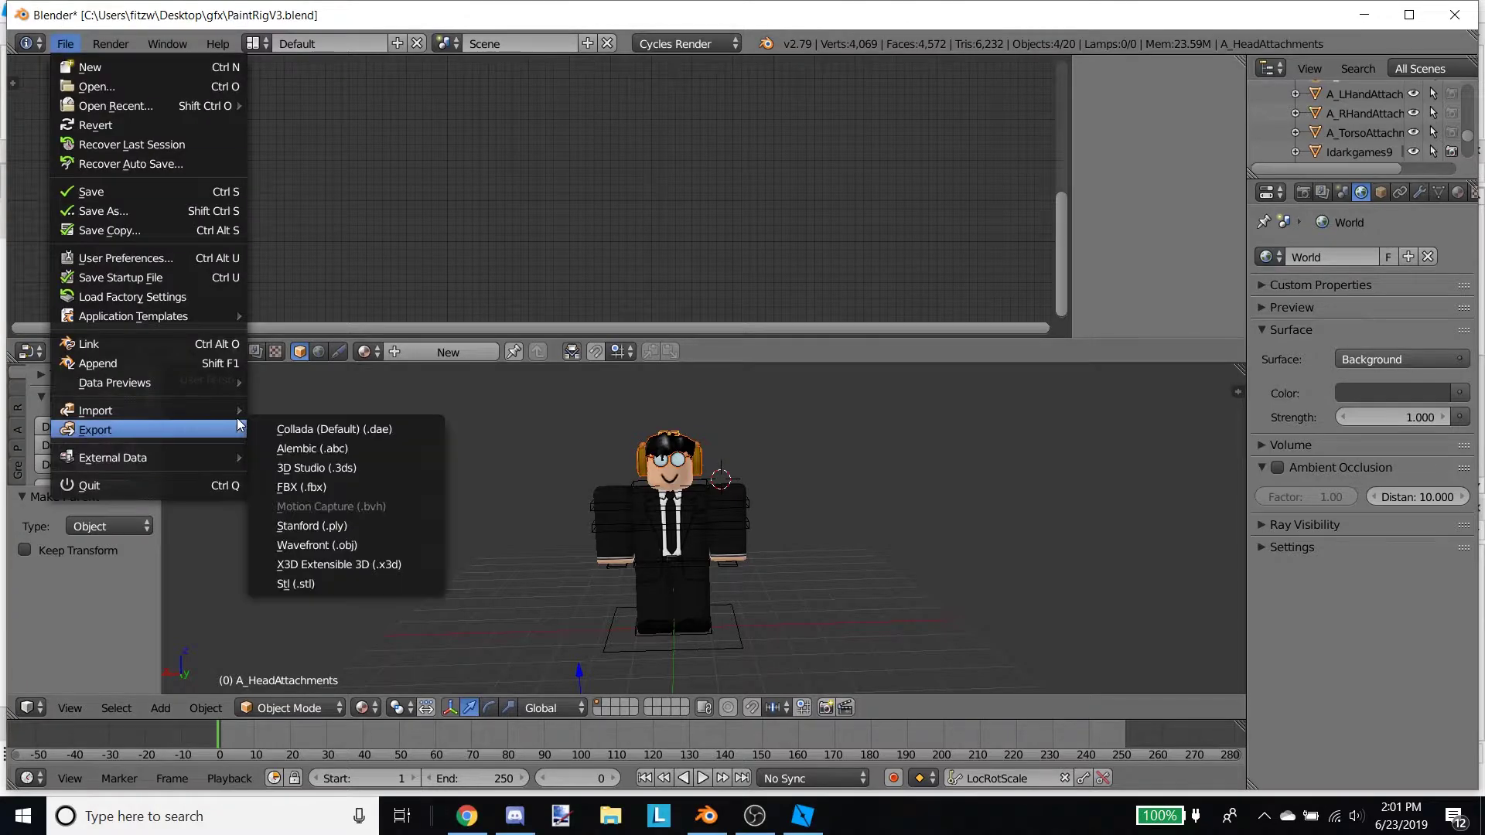
mouse_move(245, 410)
click(385, 526)
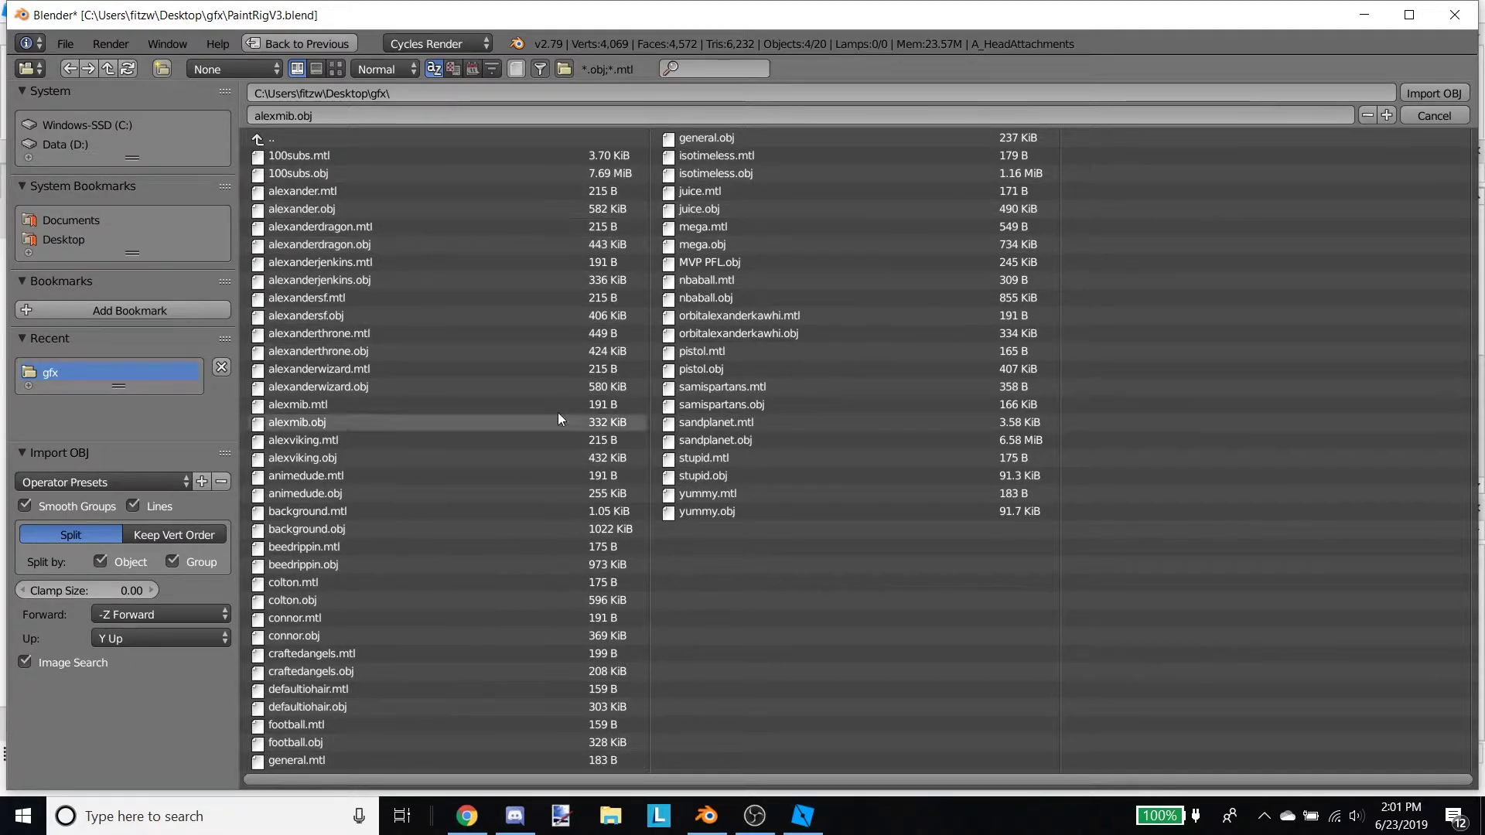
click(713, 367)
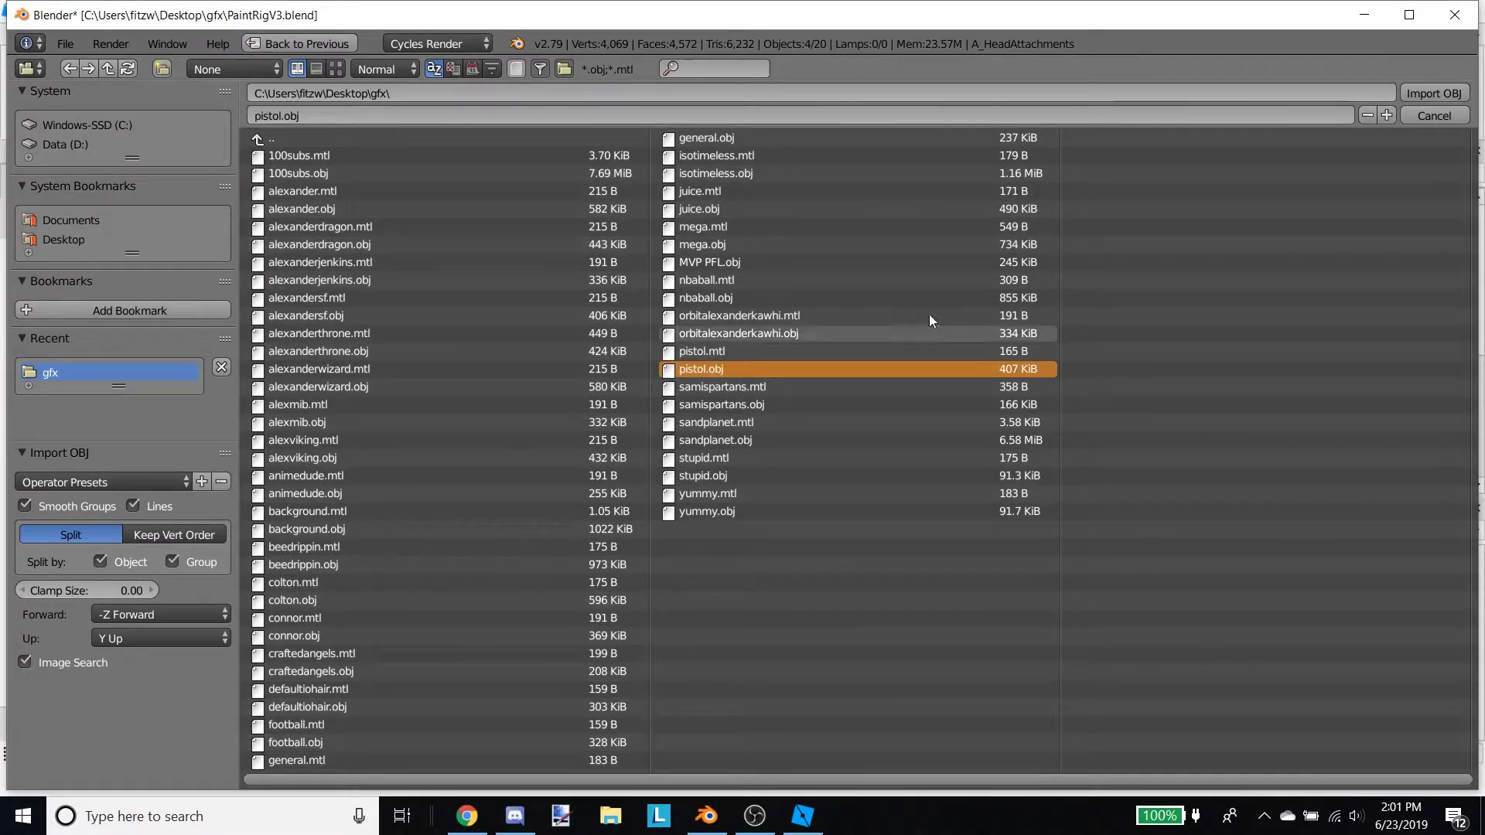
click(1460, 96)
- Move the imported pistol -23.265 units along Z and -19.504 units along Y towards the rig
key(shift+f)
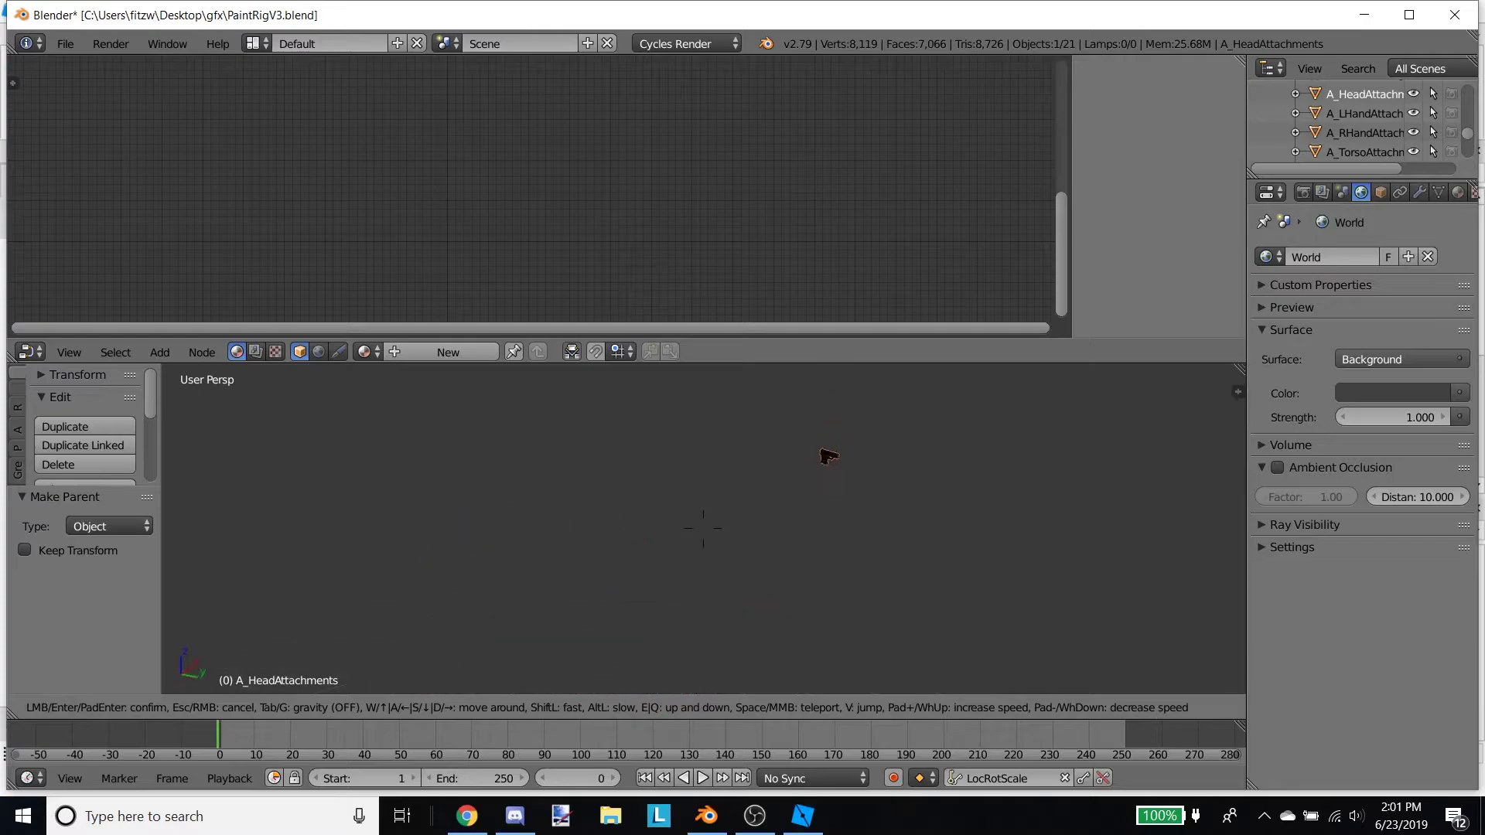
click(670, 650)
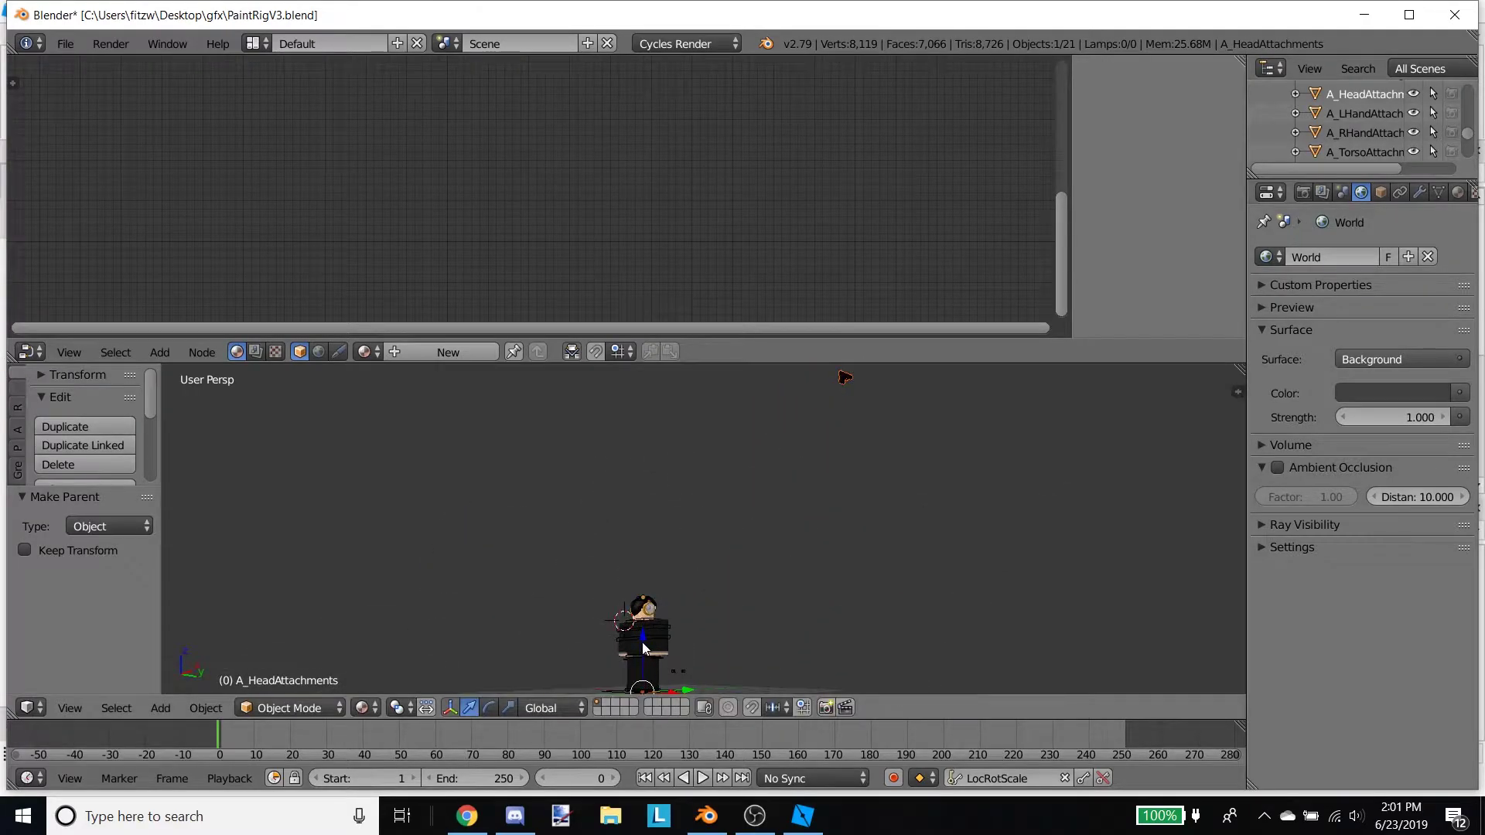
drag(643, 646, 630, 394)
drag(550, 507, 544, 489)
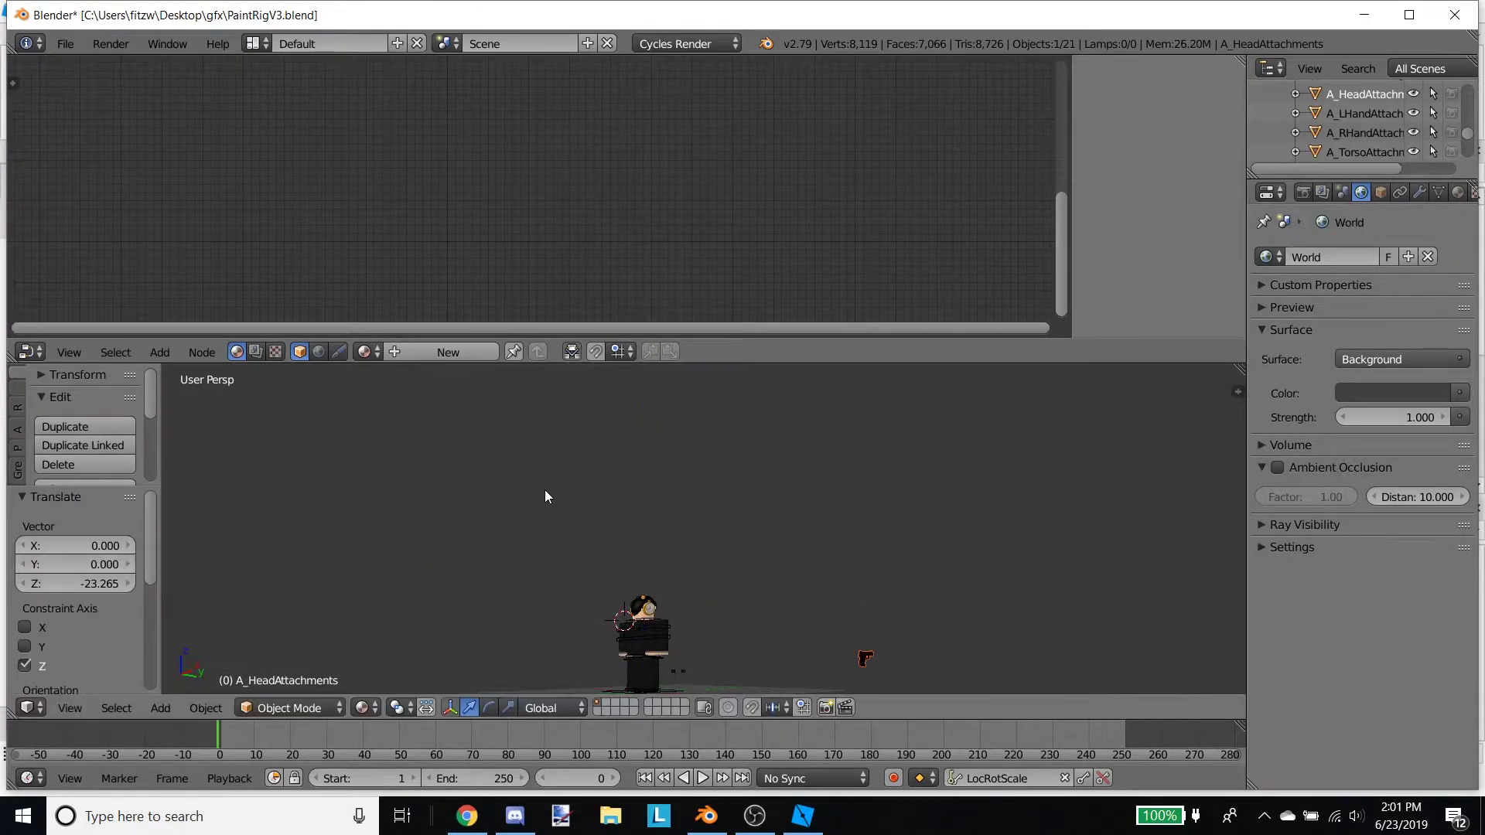
key(shift+f)
click(713, 672)
drag(713, 673, 648, 678)
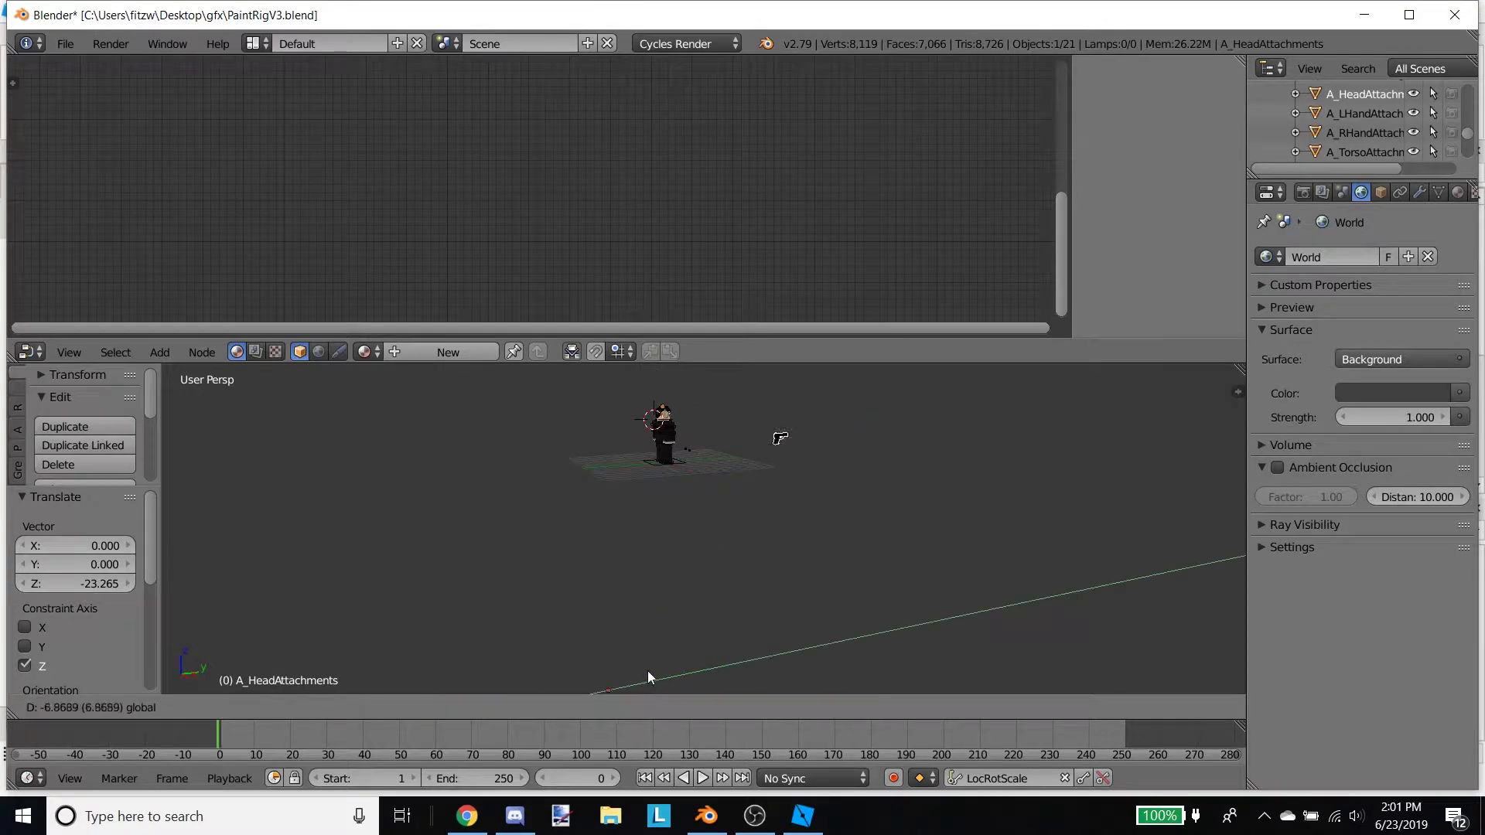
drag(512, 676, 518, 674)
- Raise the pistol 33.718 units along Z to bring it level with the rig
key(shift+f)
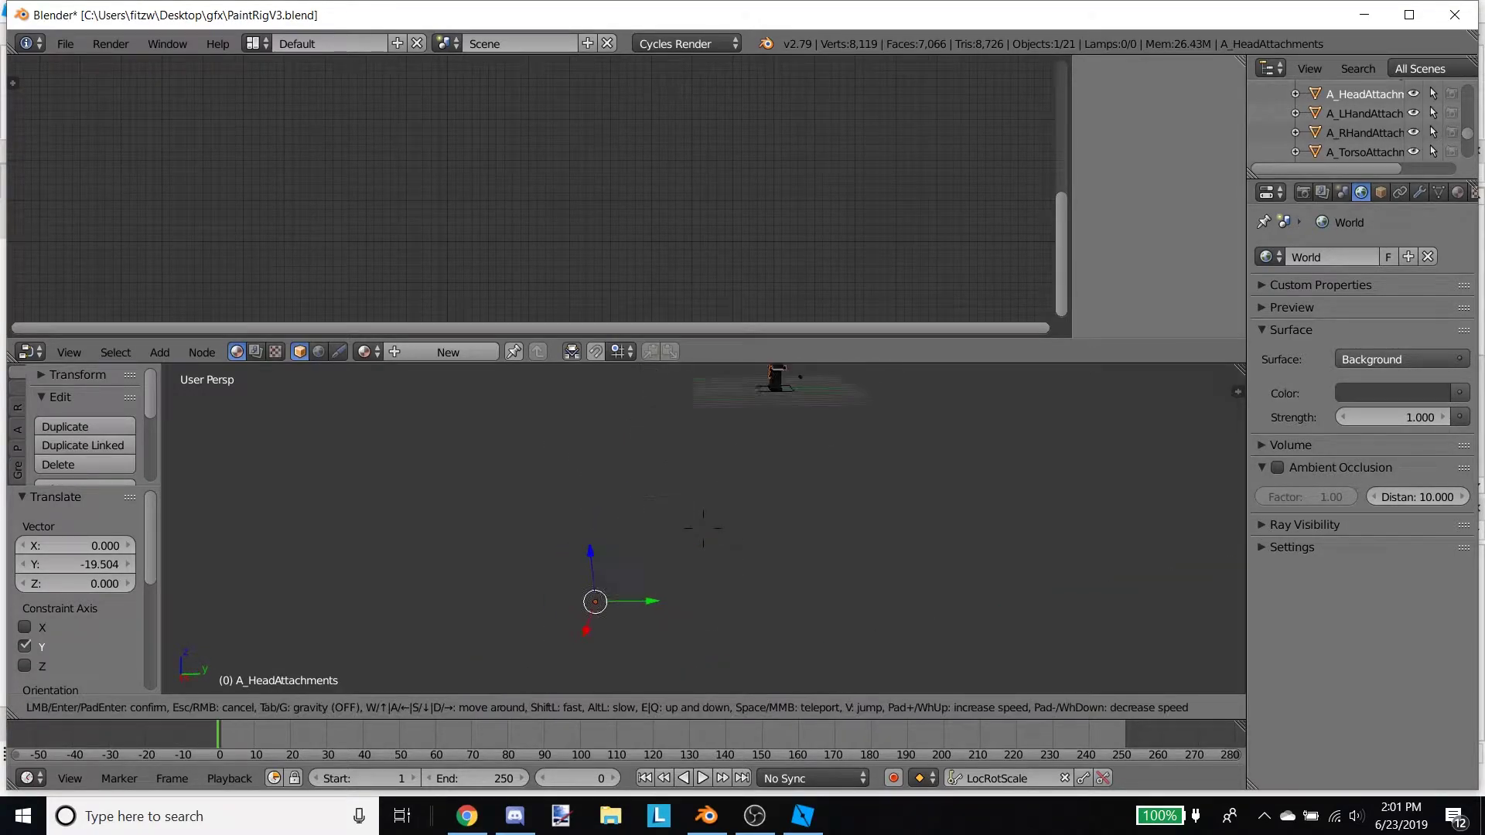
key(w)
key(d)
key(s)
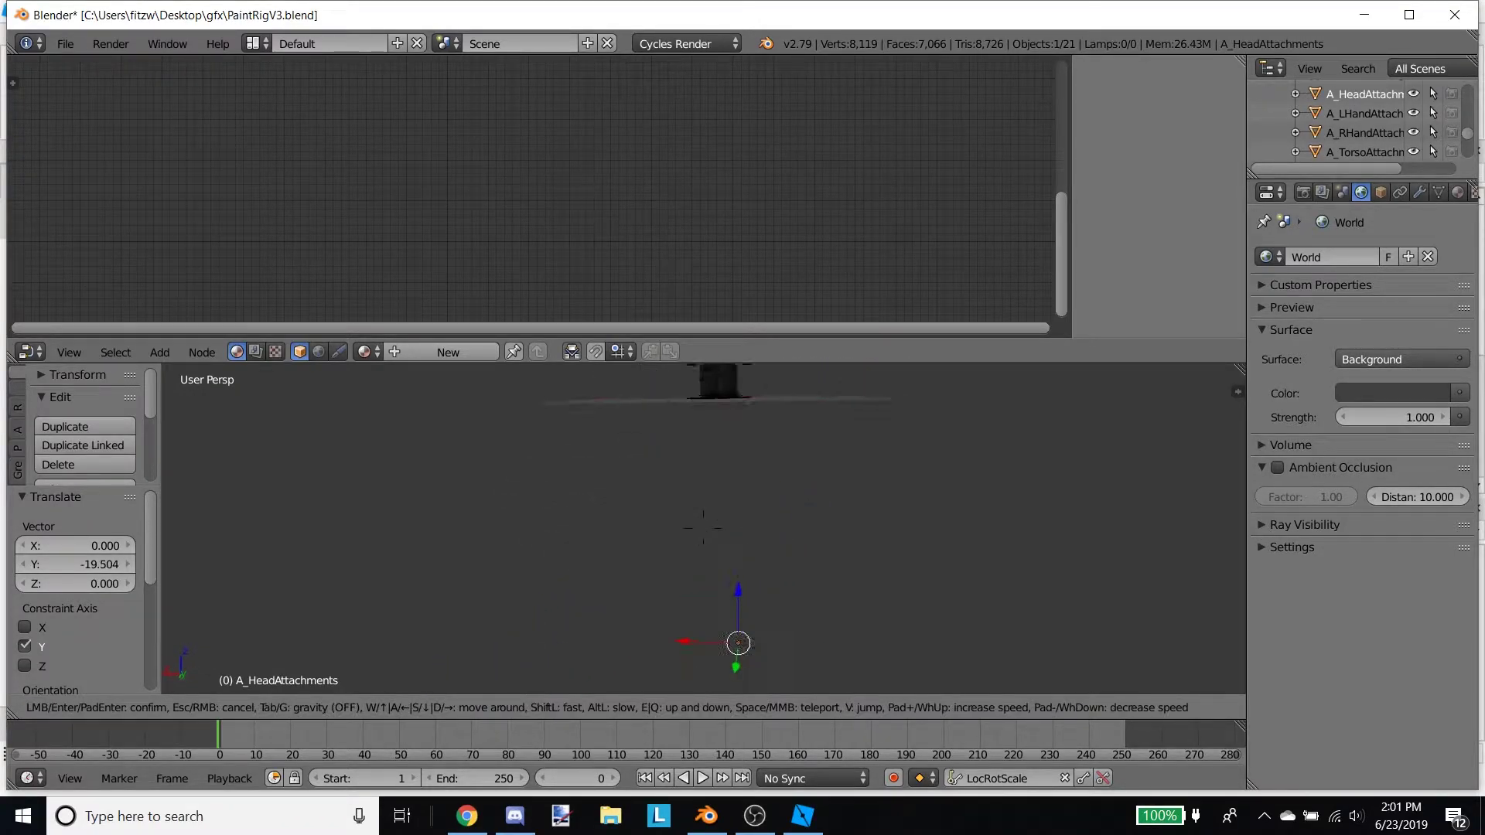
click(704, 534)
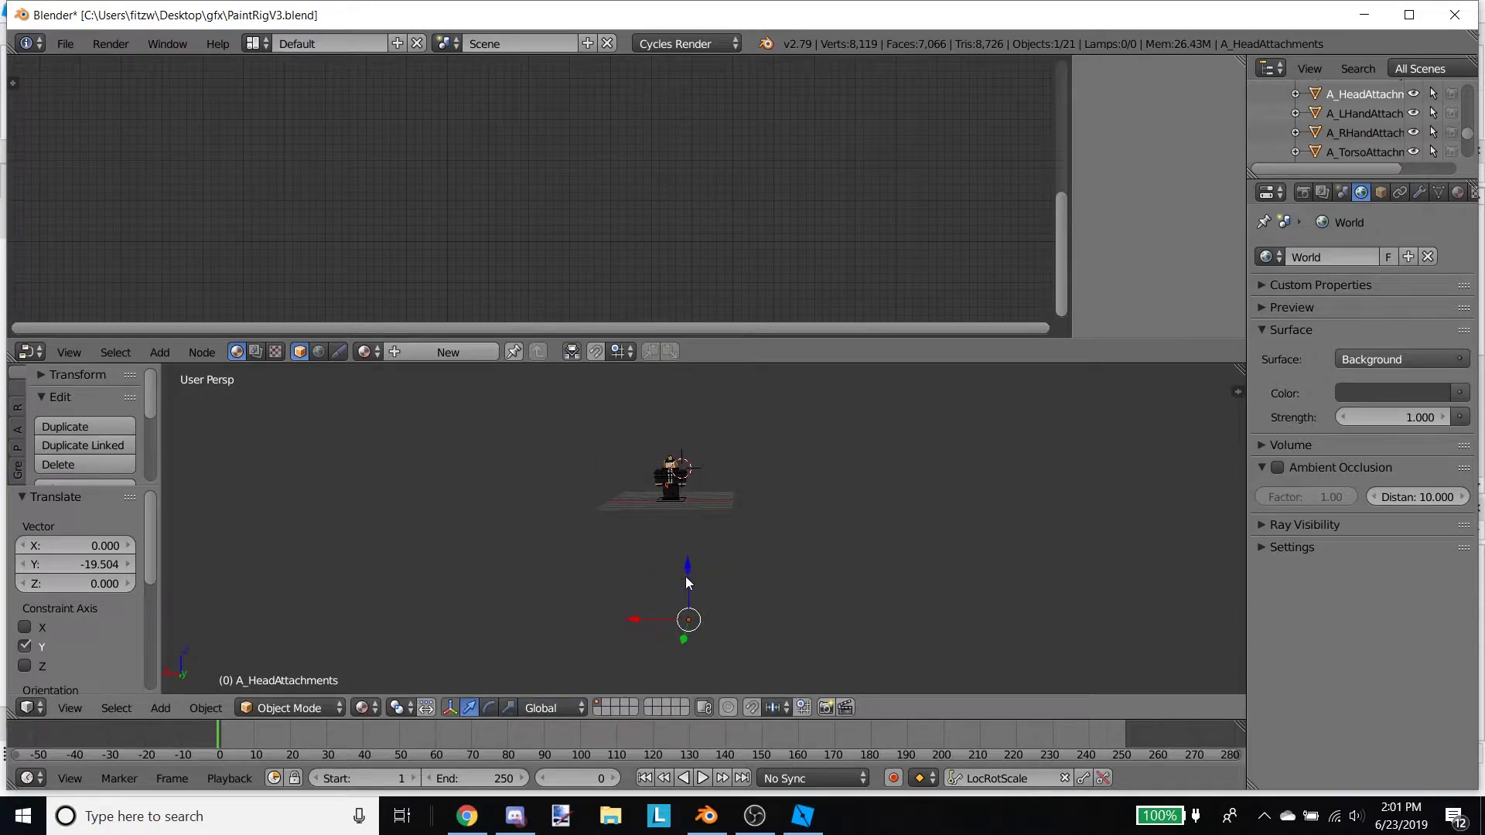
drag(687, 577, 686, 545)
key(shift+f)
click(703, 531)
click(470, 706)
drag(814, 482, 775, 510)
- Bring the pistol horizontally up to the rig's arm, including a -4.956 unit shift along Y
key(shift+f)
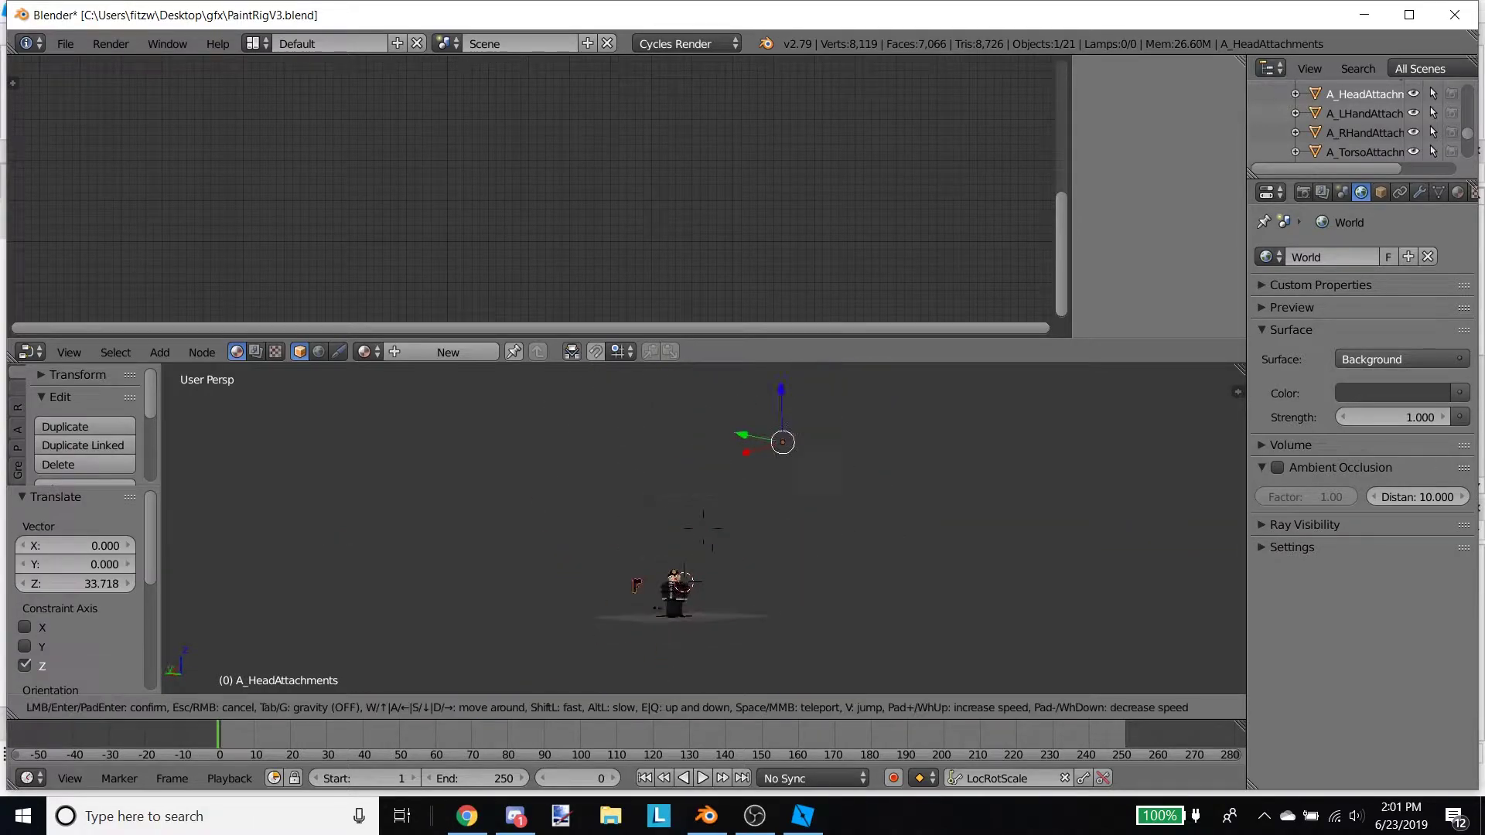
click(703, 529)
drag(634, 396, 662, 398)
key(shift+f)
click(703, 529)
drag(735, 439, 781, 445)
- Place the pistol below the rig's hand by shifting it 0.834 along X, then -0.102, -0.208 and -0.431 along X, Y and Z
key(shift+f)
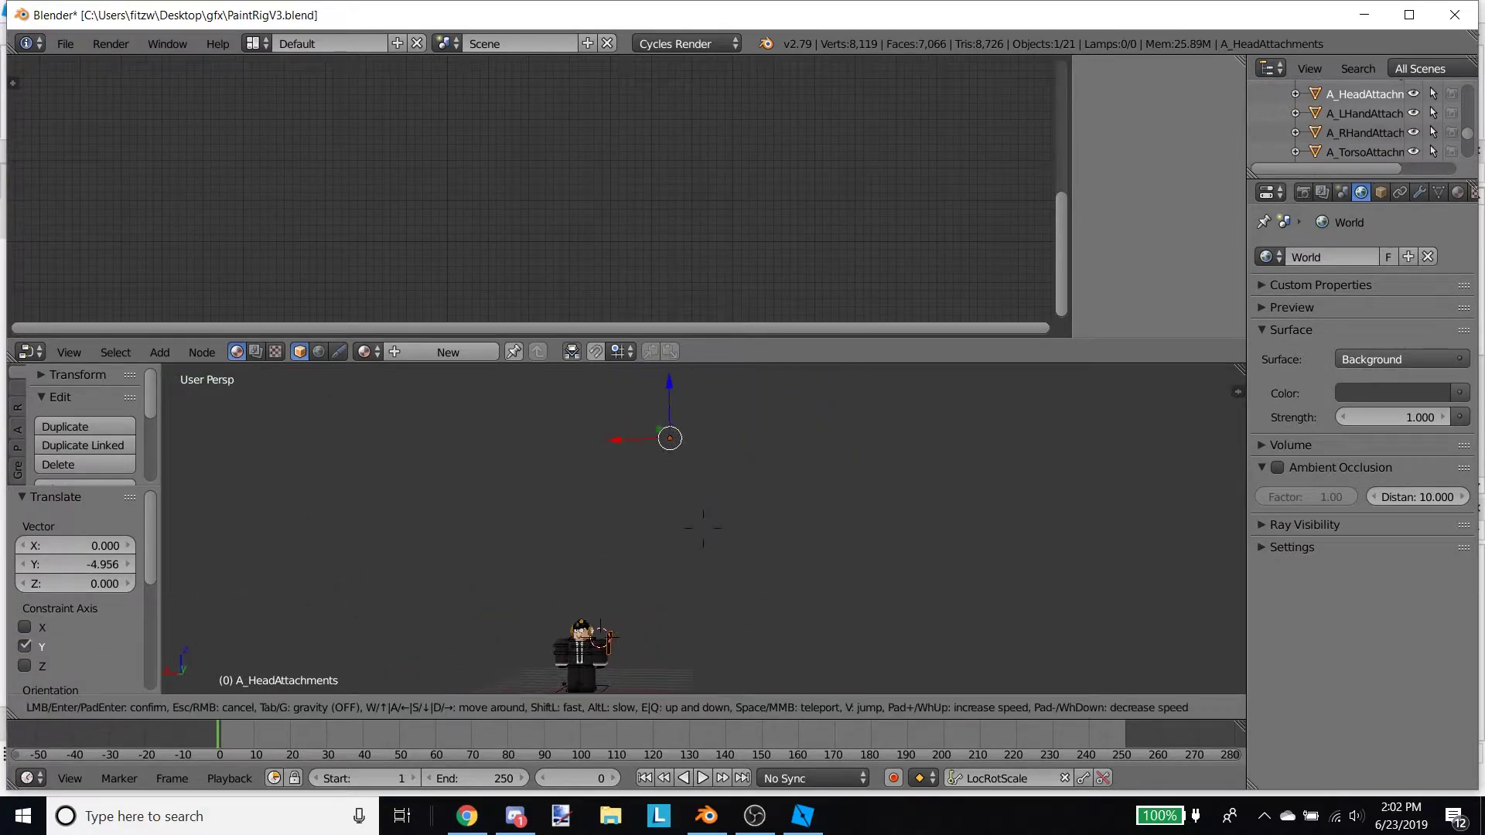
click(703, 529)
drag(702, 404, 693, 401)
key(shift+f)
click(703, 529)
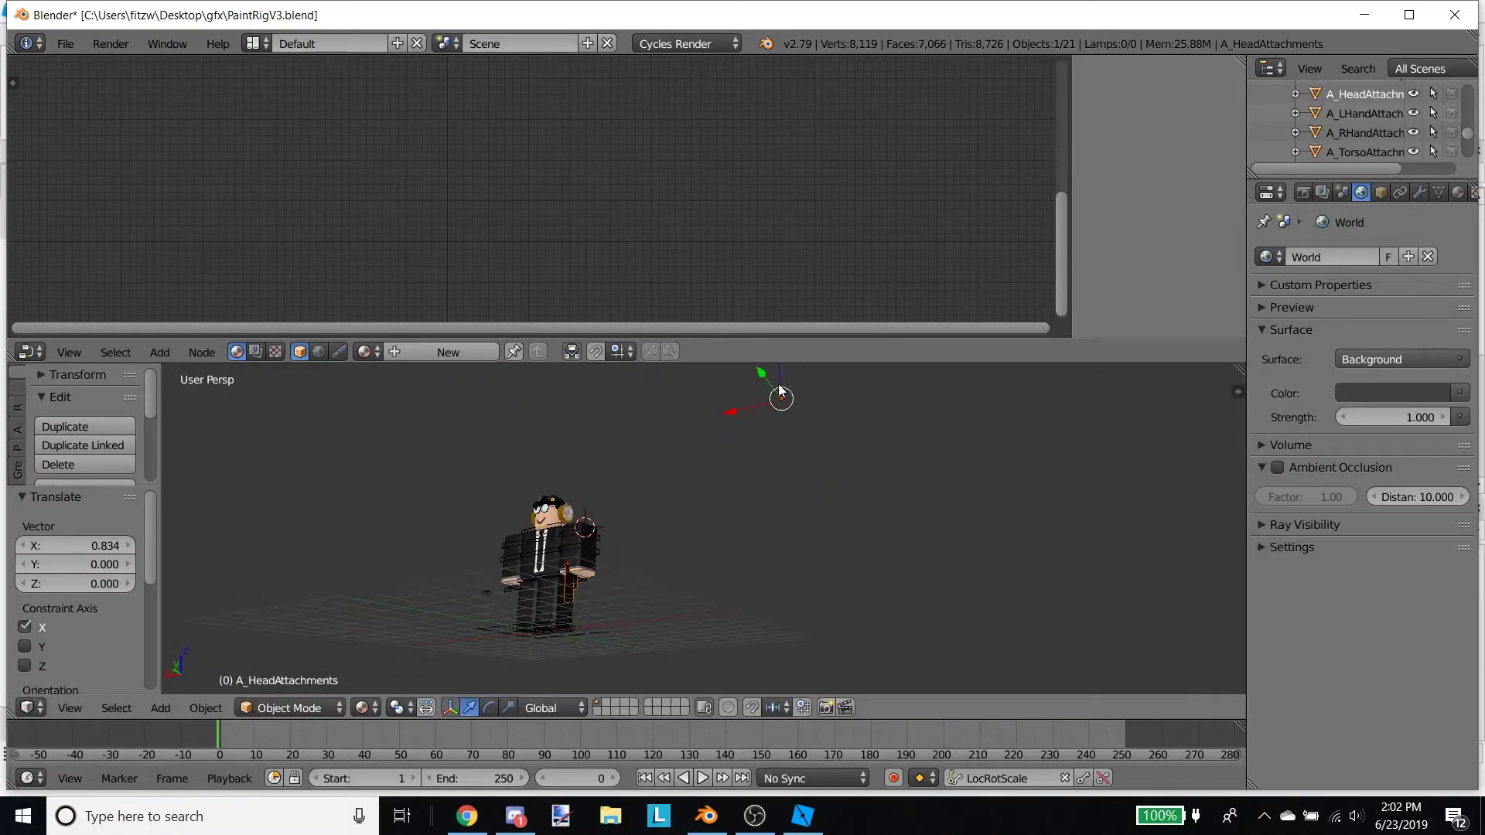
drag(780, 389, 781, 389)
- Shift the pistol 0.407 units along Y to line it up under the rig's hand
key(shift+f)
key(s)
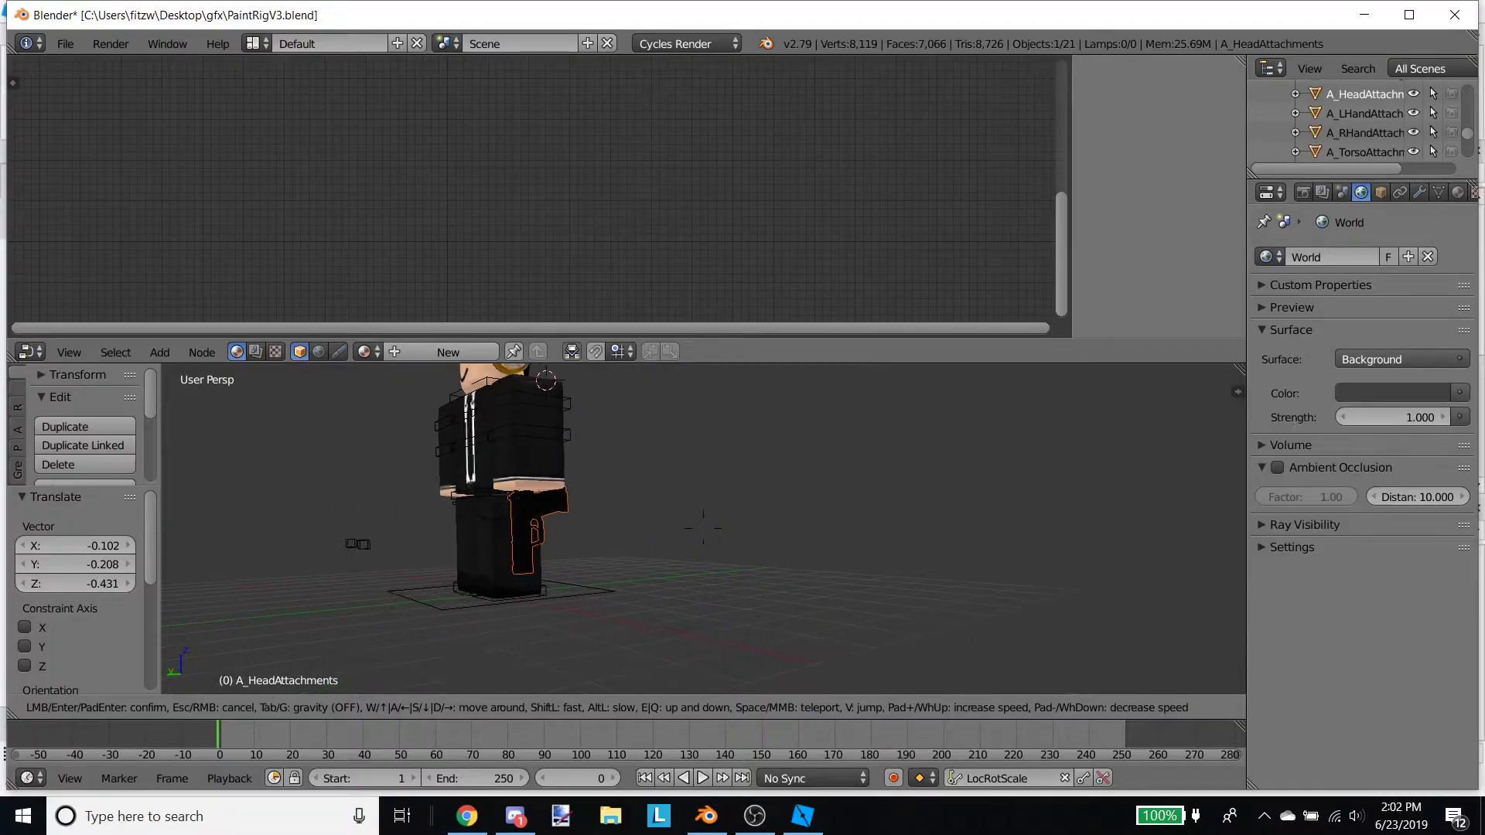
click(702, 529)
drag(811, 387, 807, 387)
key(shift+f)
key(w)
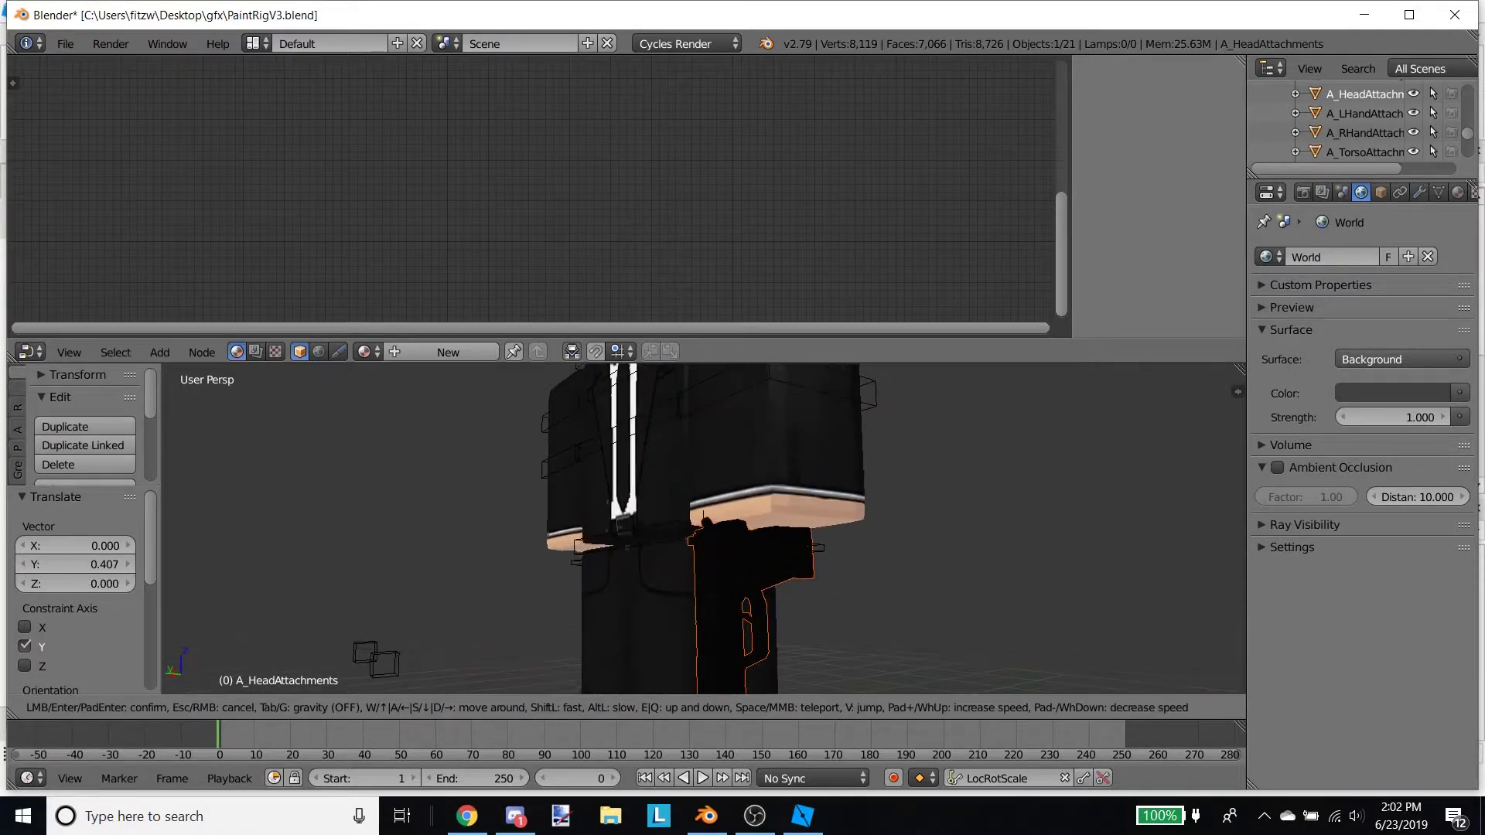
- Parent the pistol to the rig's left-hand attachment object, A_LHandAttachments, using the Object parent type
key(w)
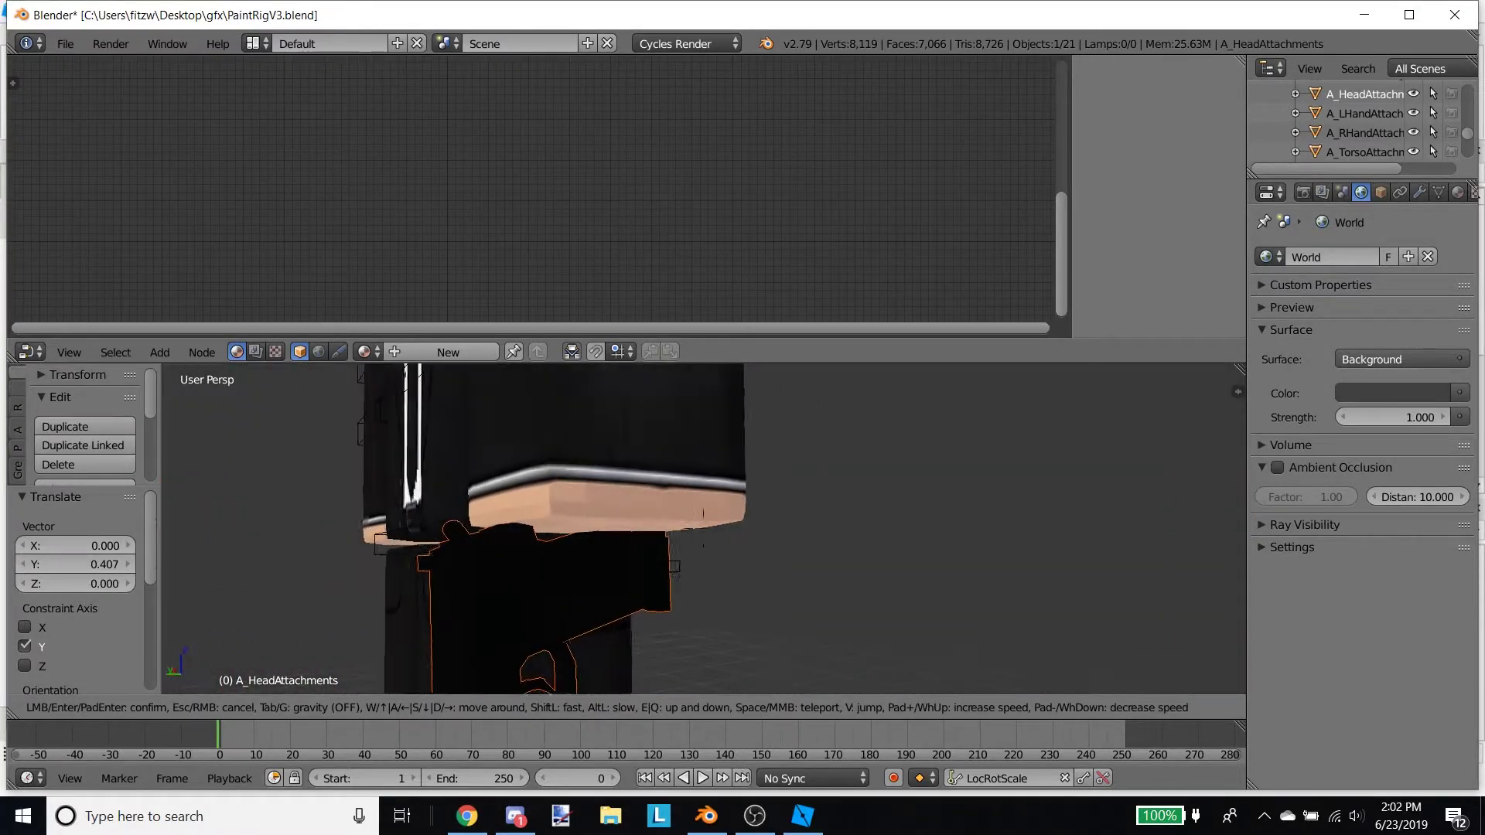
key(s)
key(w)
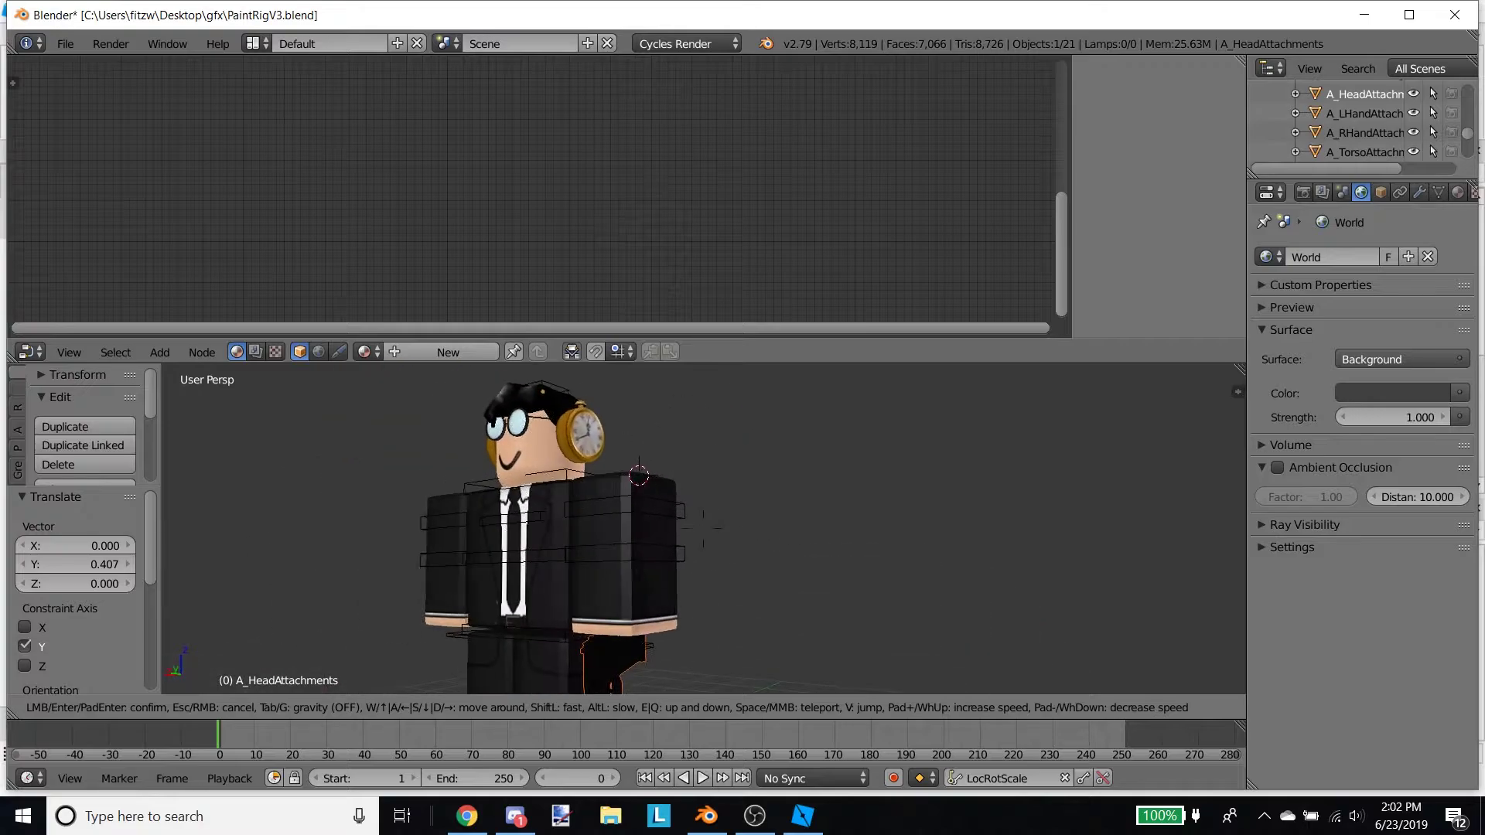
key(w)
key(s)
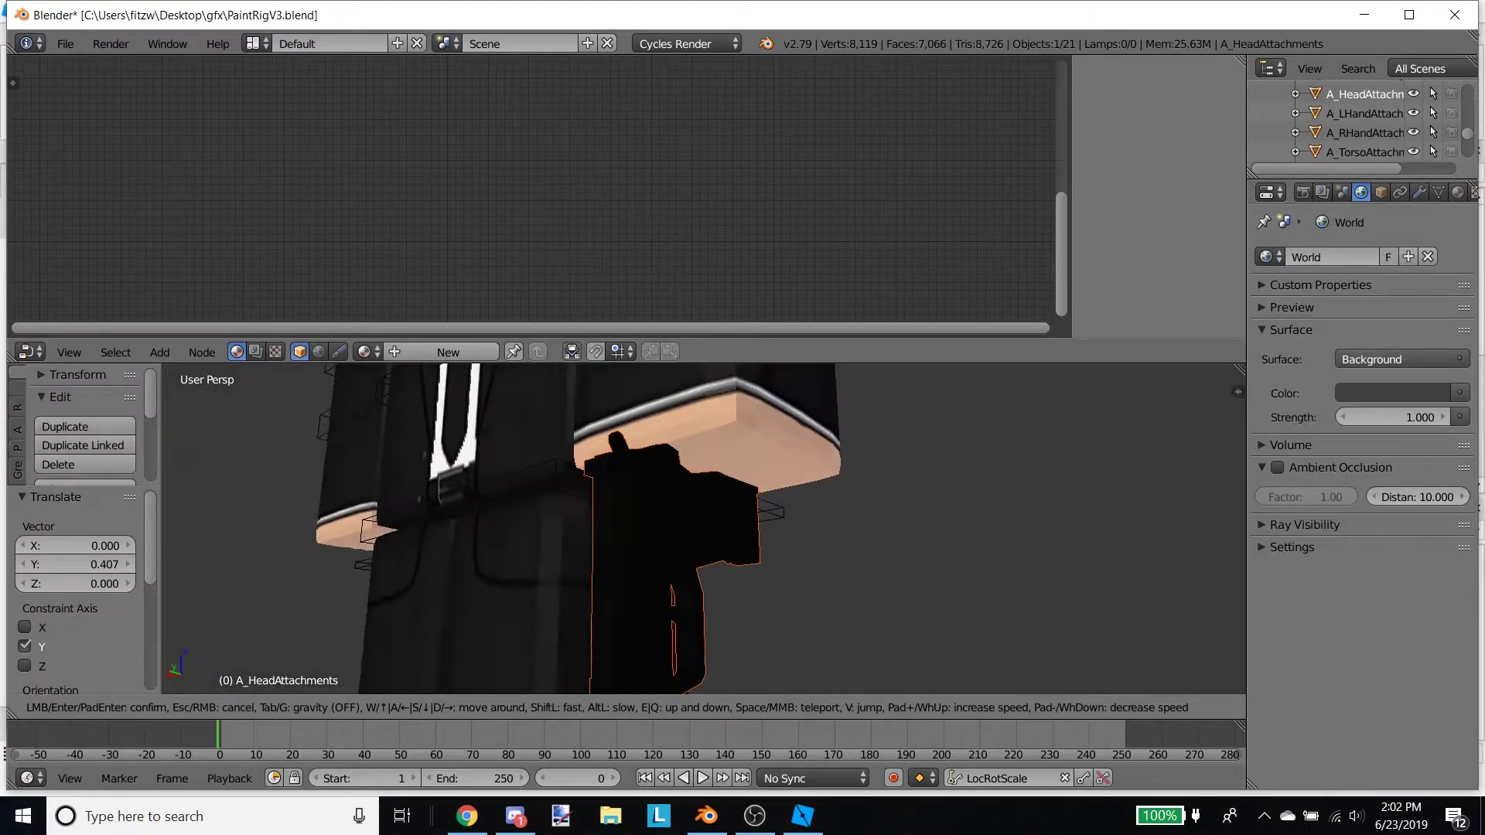
key(w)
click(703, 527)
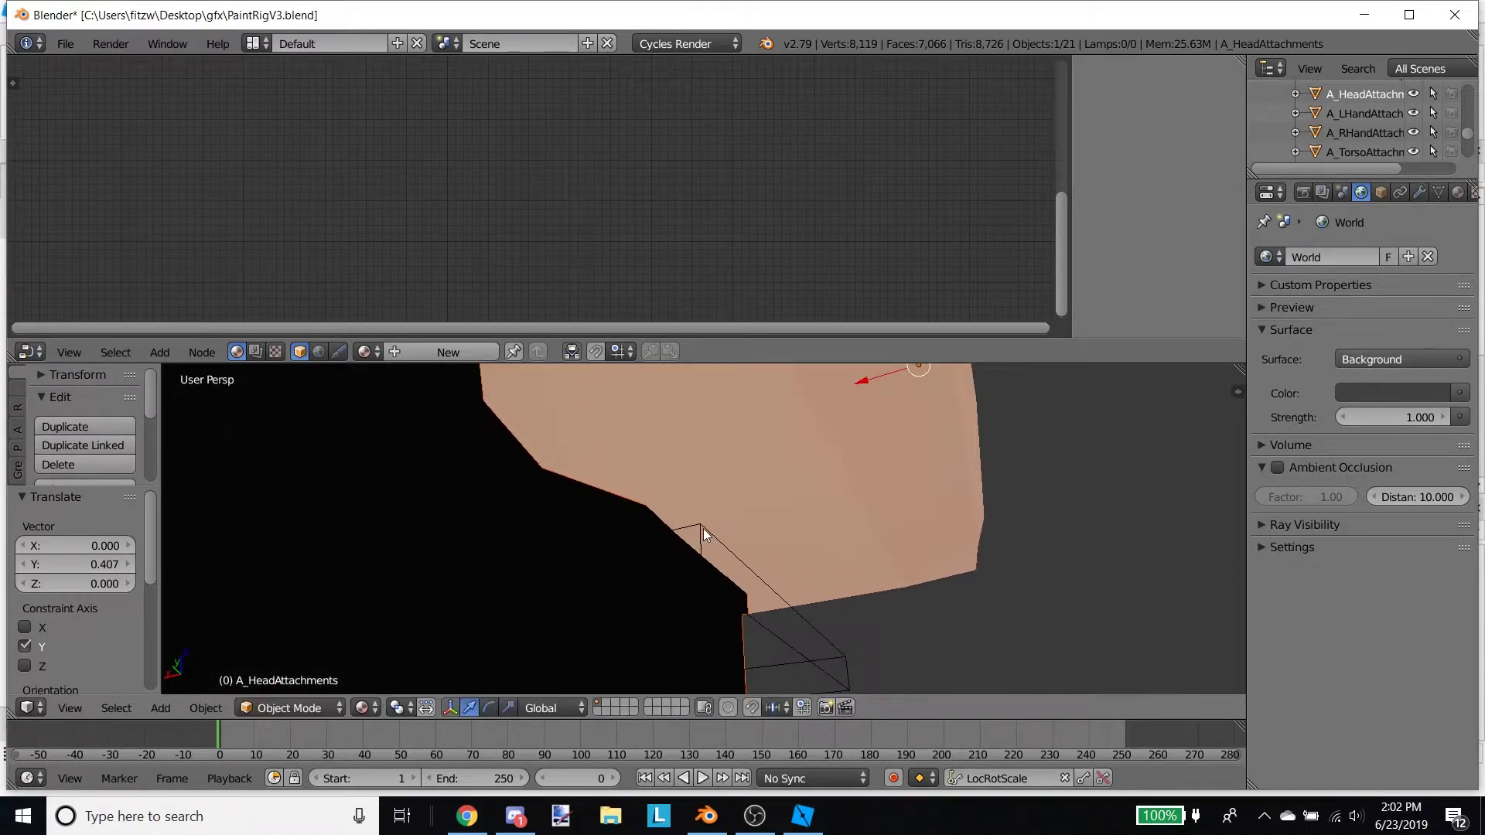
shift+right_click(698, 527)
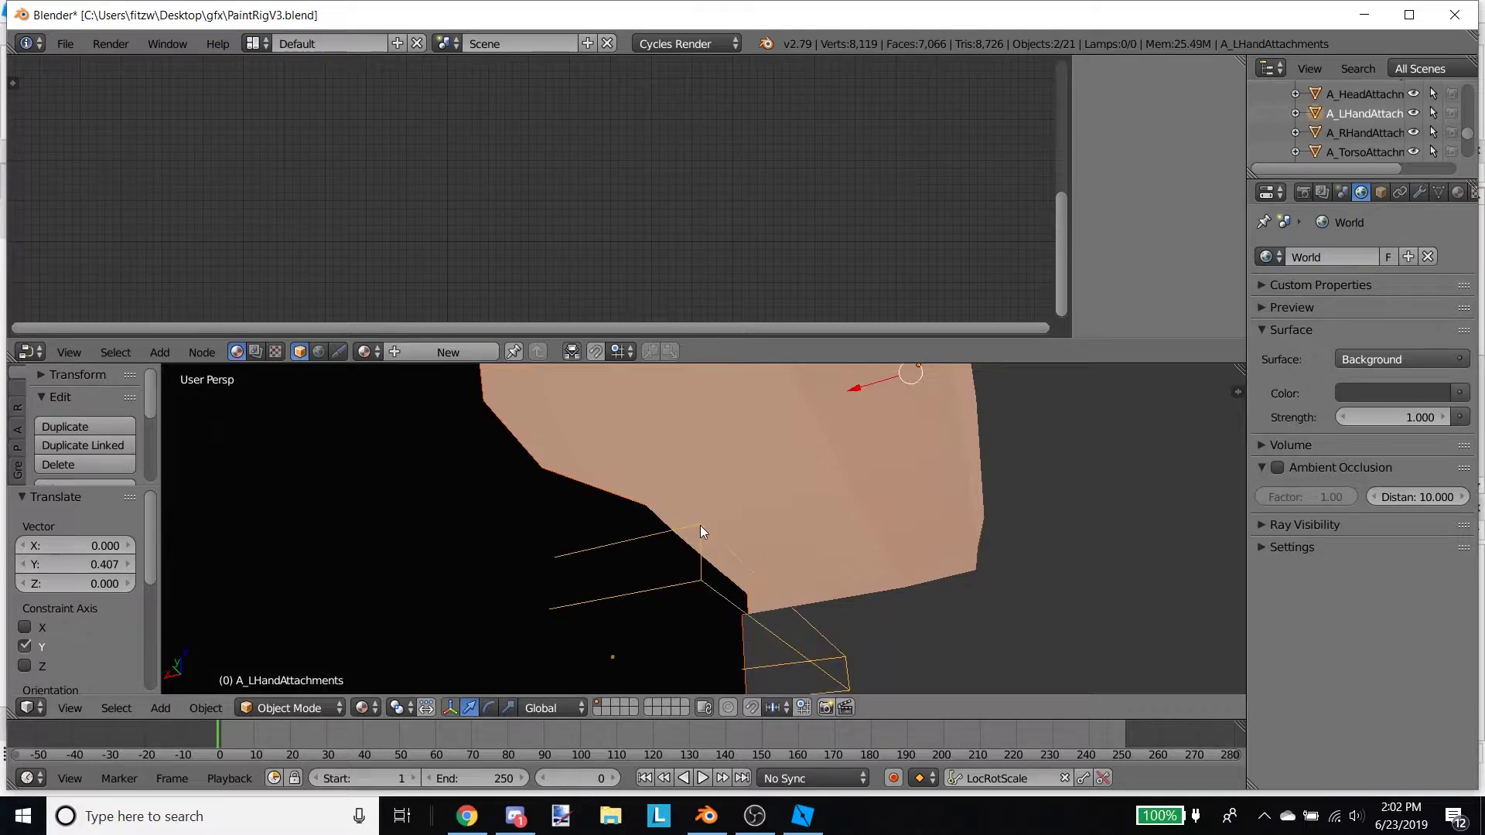
key(ctrl+p)
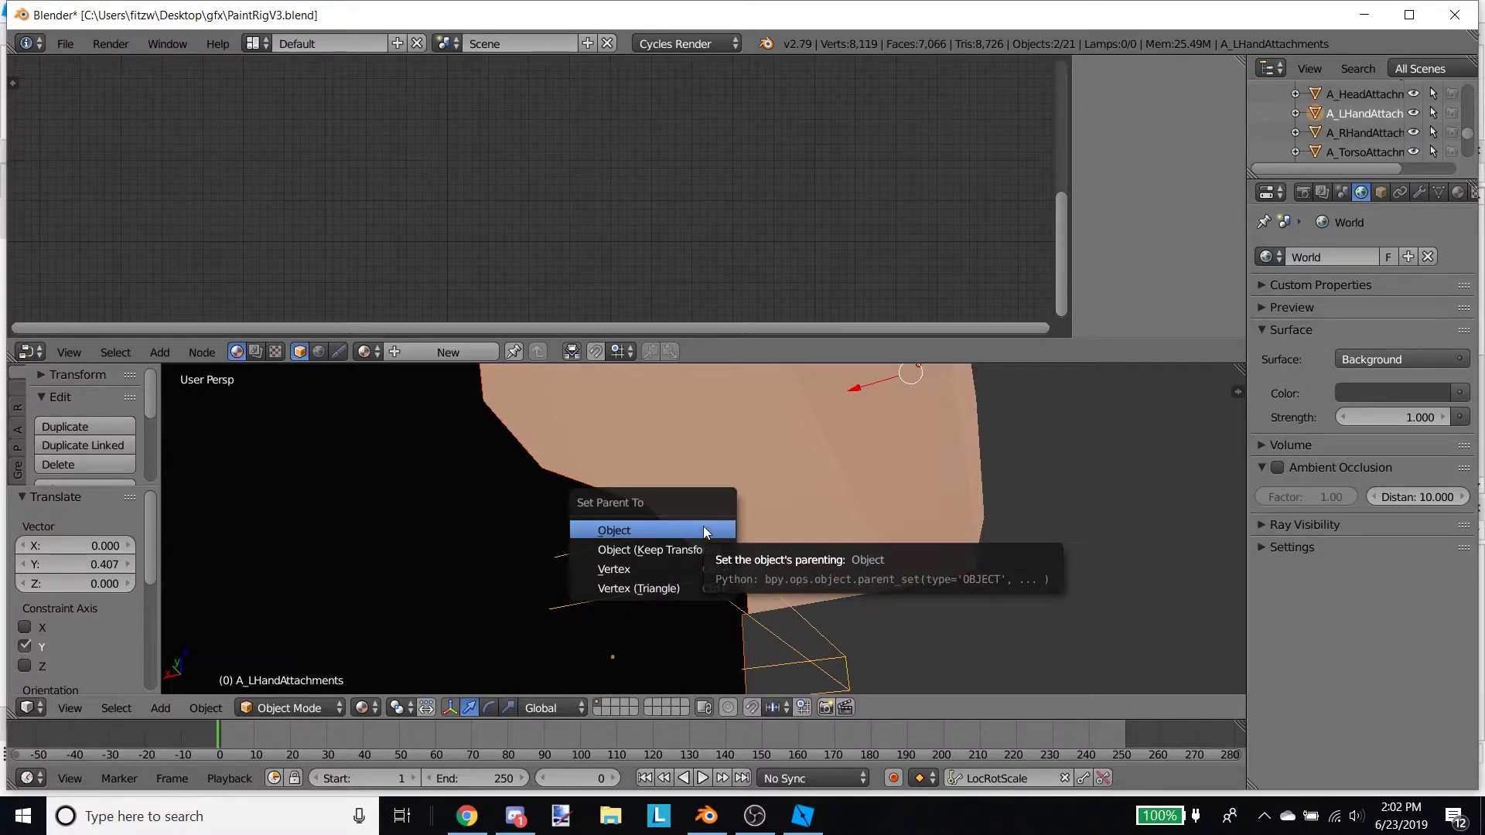
click(703, 526)
- Put the RoBone armature into Pose Mode and select its Base bone under the rig's feet
key(shift+f)
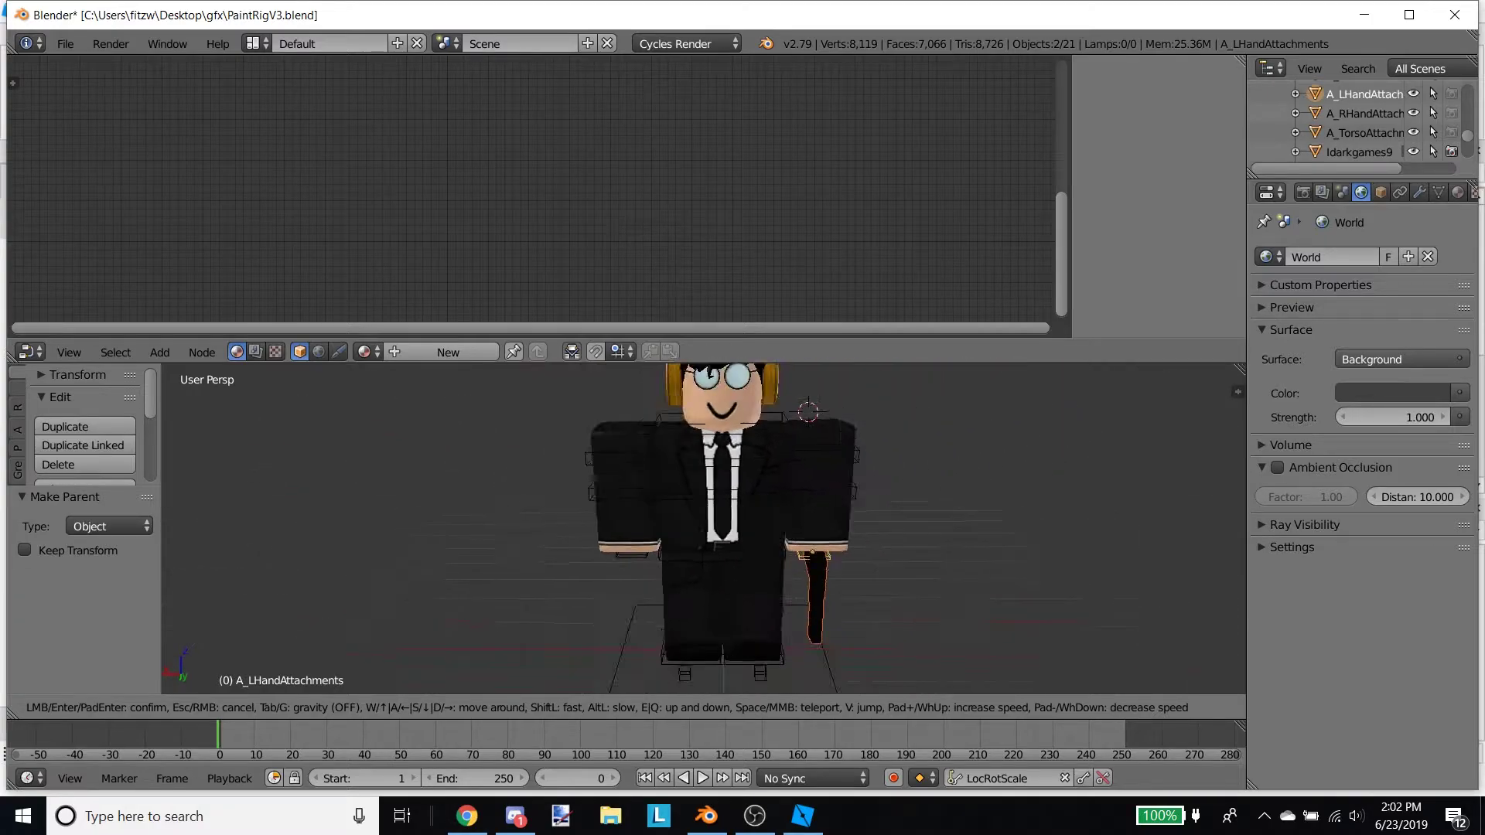
click(705, 534)
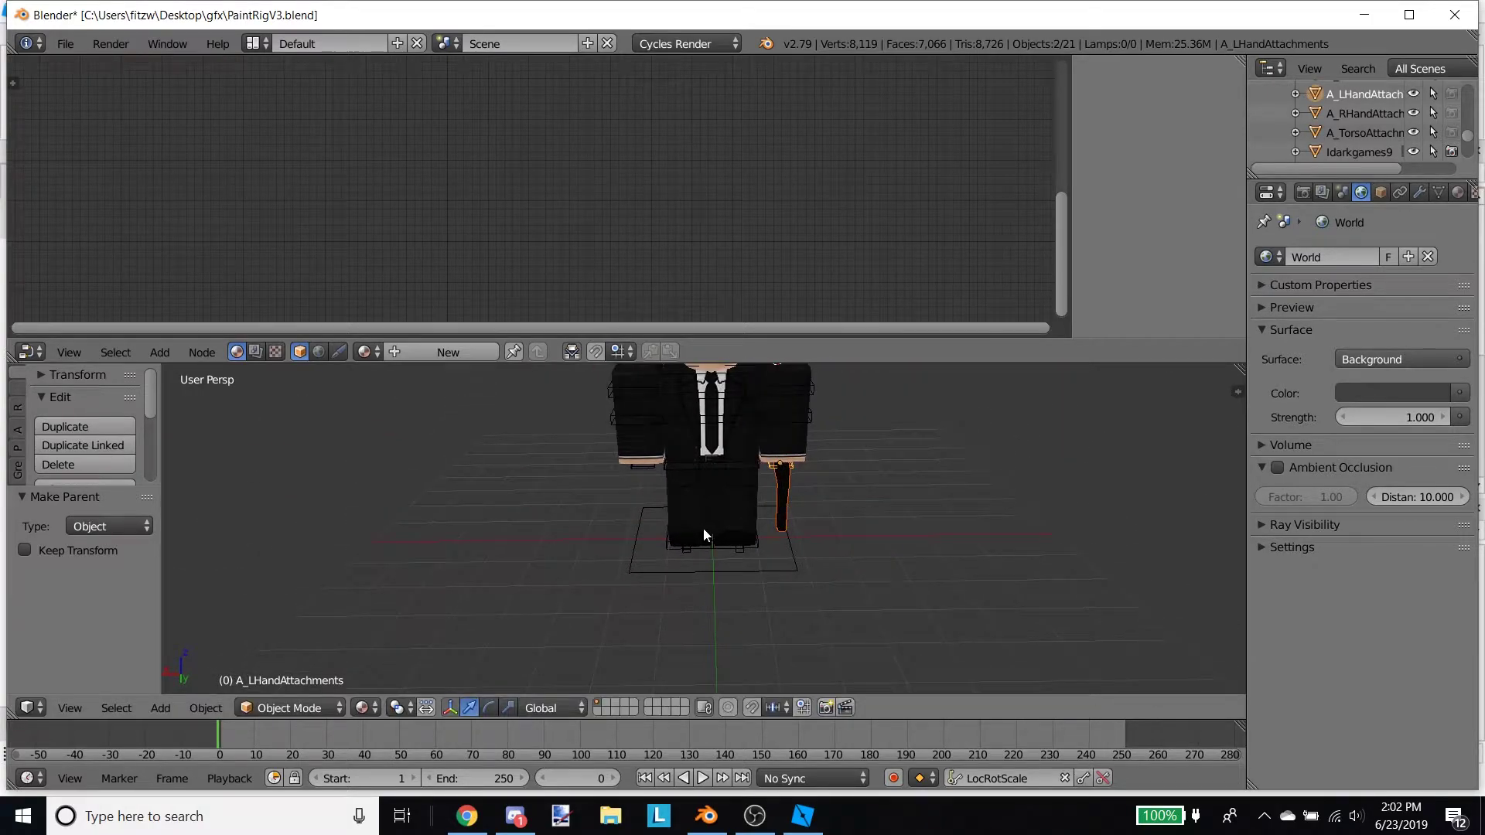
right_click(685, 569)
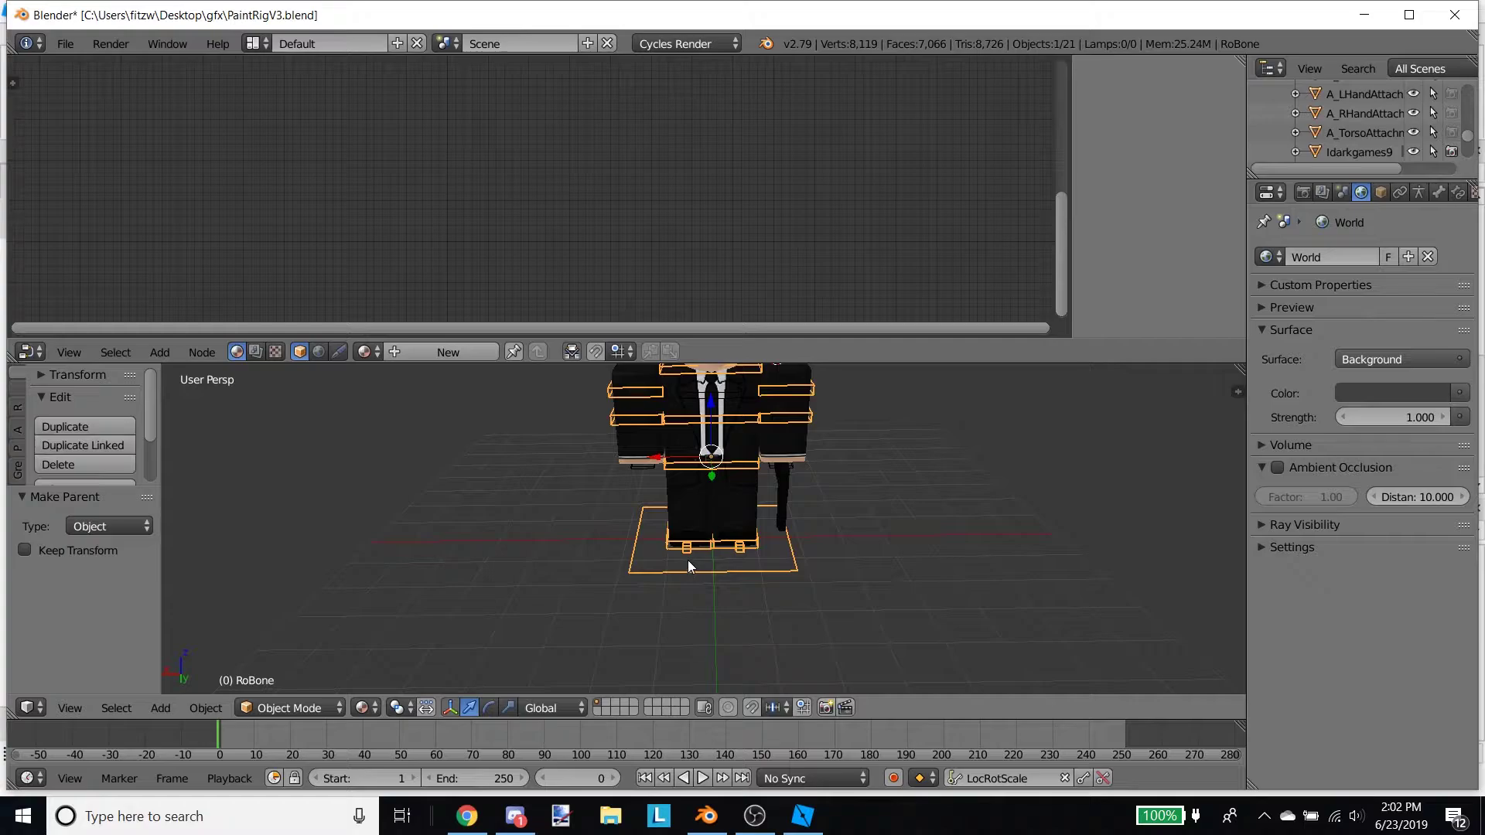
key(ctrl+Tab)
right_click(702, 574)
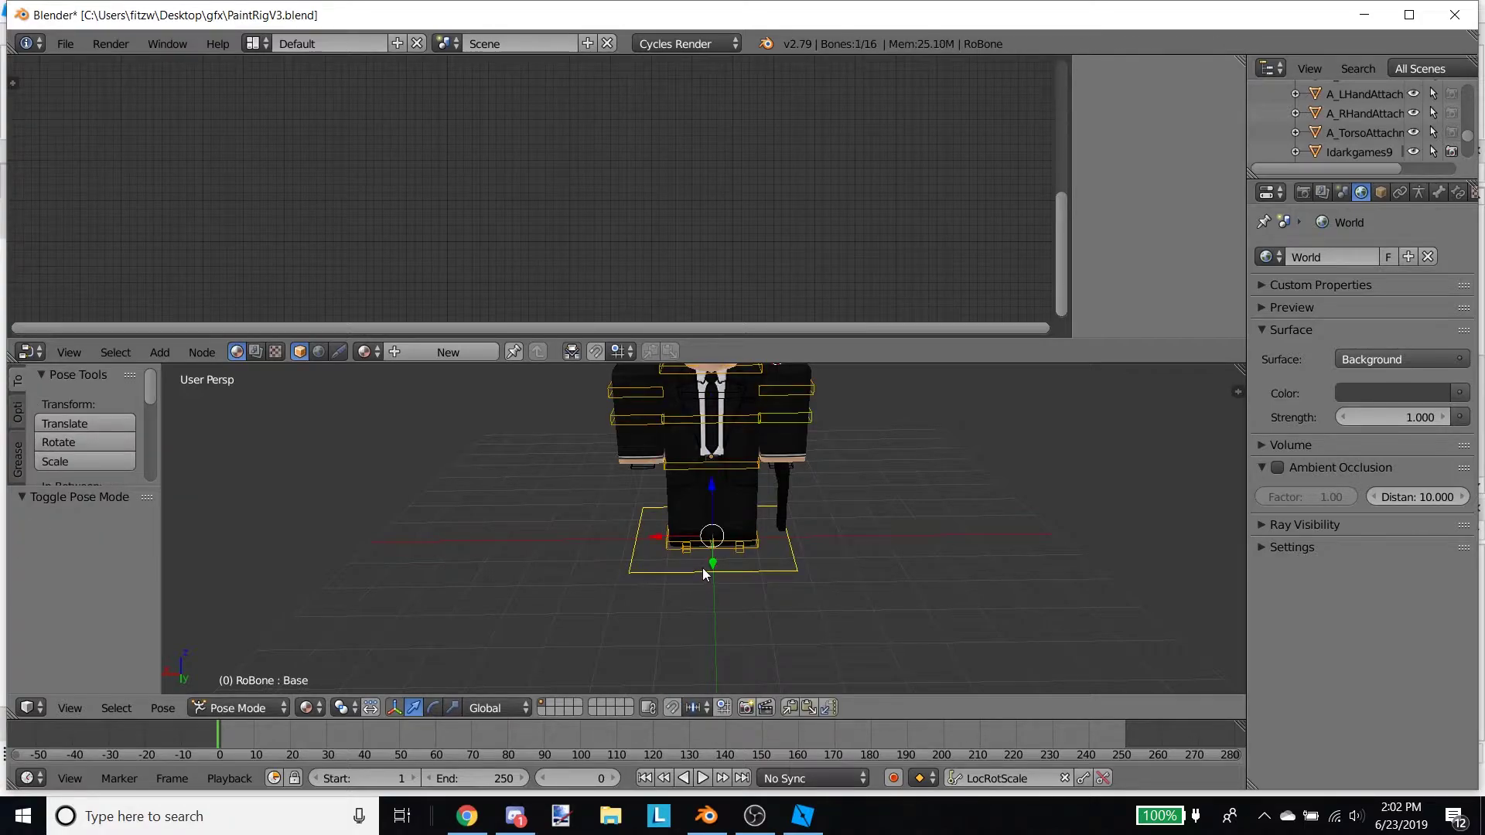
- Test the pistol's attachment by moving the Base bone 0.552 units along X, and undo the move
scroll(669, 548, down, 2)
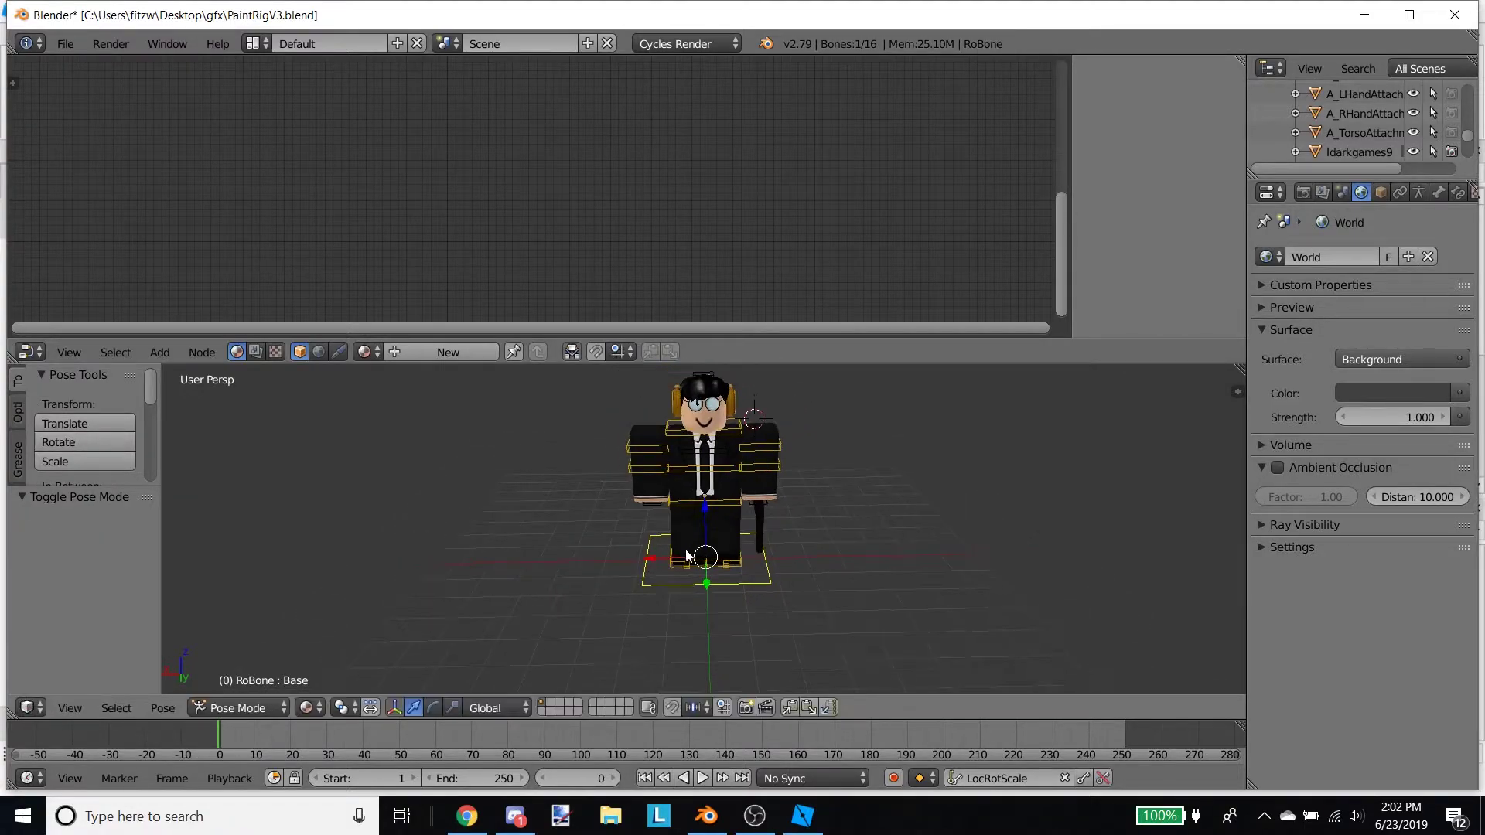
drag(659, 558, 639, 558)
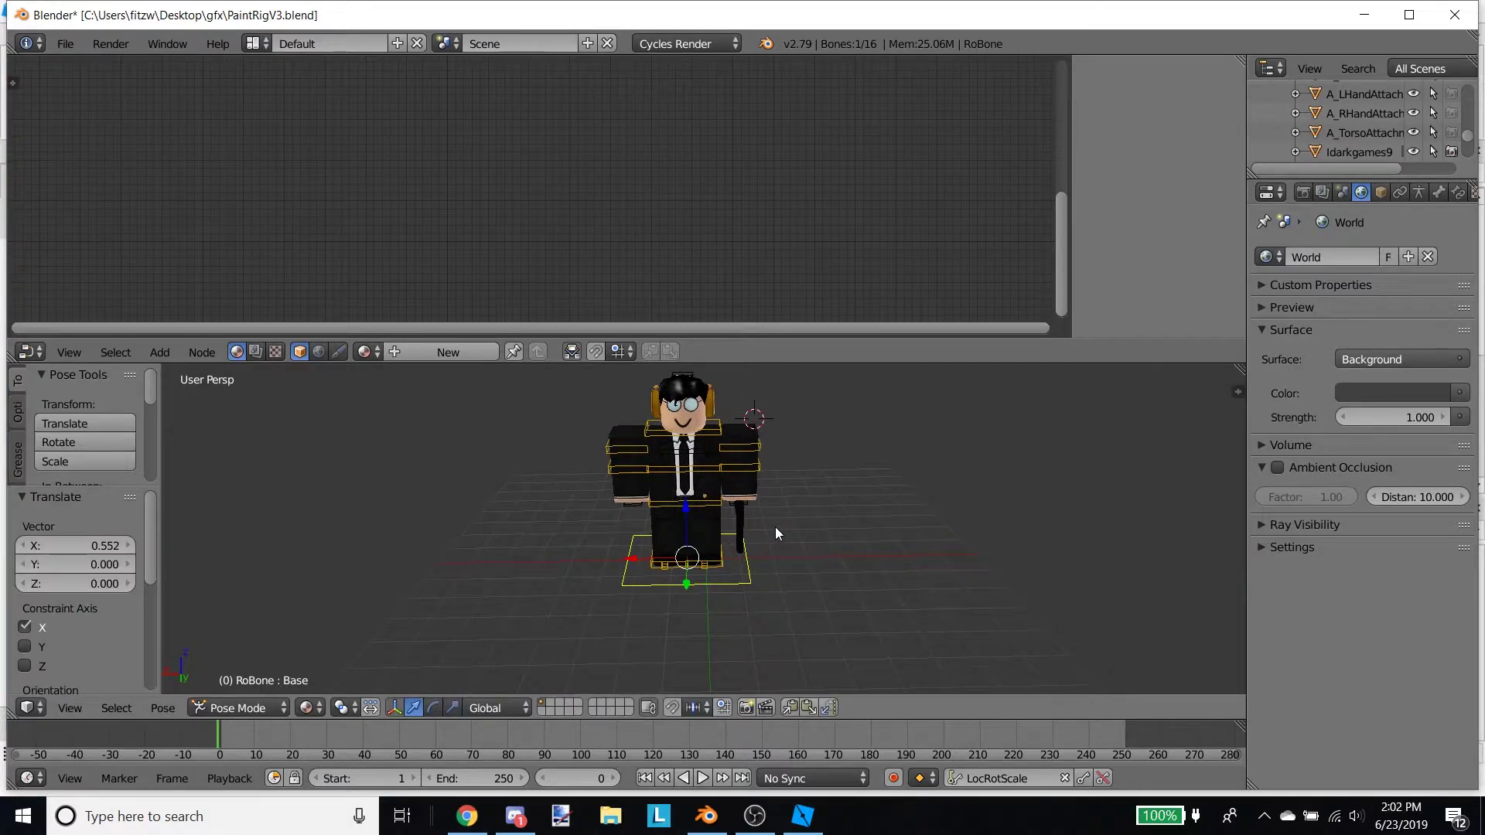
key(ctrl+z)
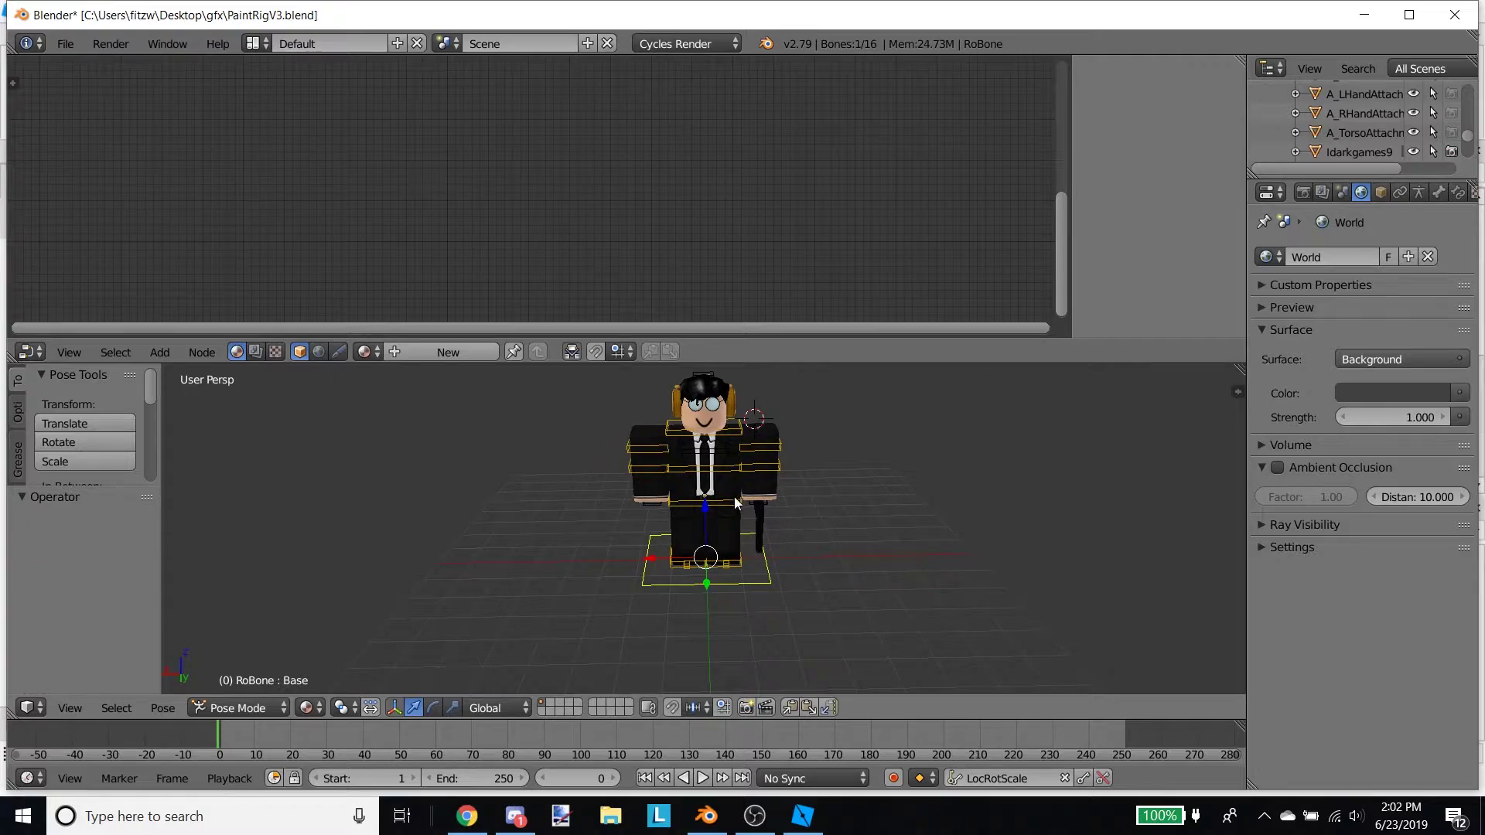
- Raise the rig's left arm forward by rotating its upper arm bone (L A) 86.3° about the X axis
key(shift+f)
key(w)
key(s)
key(w)
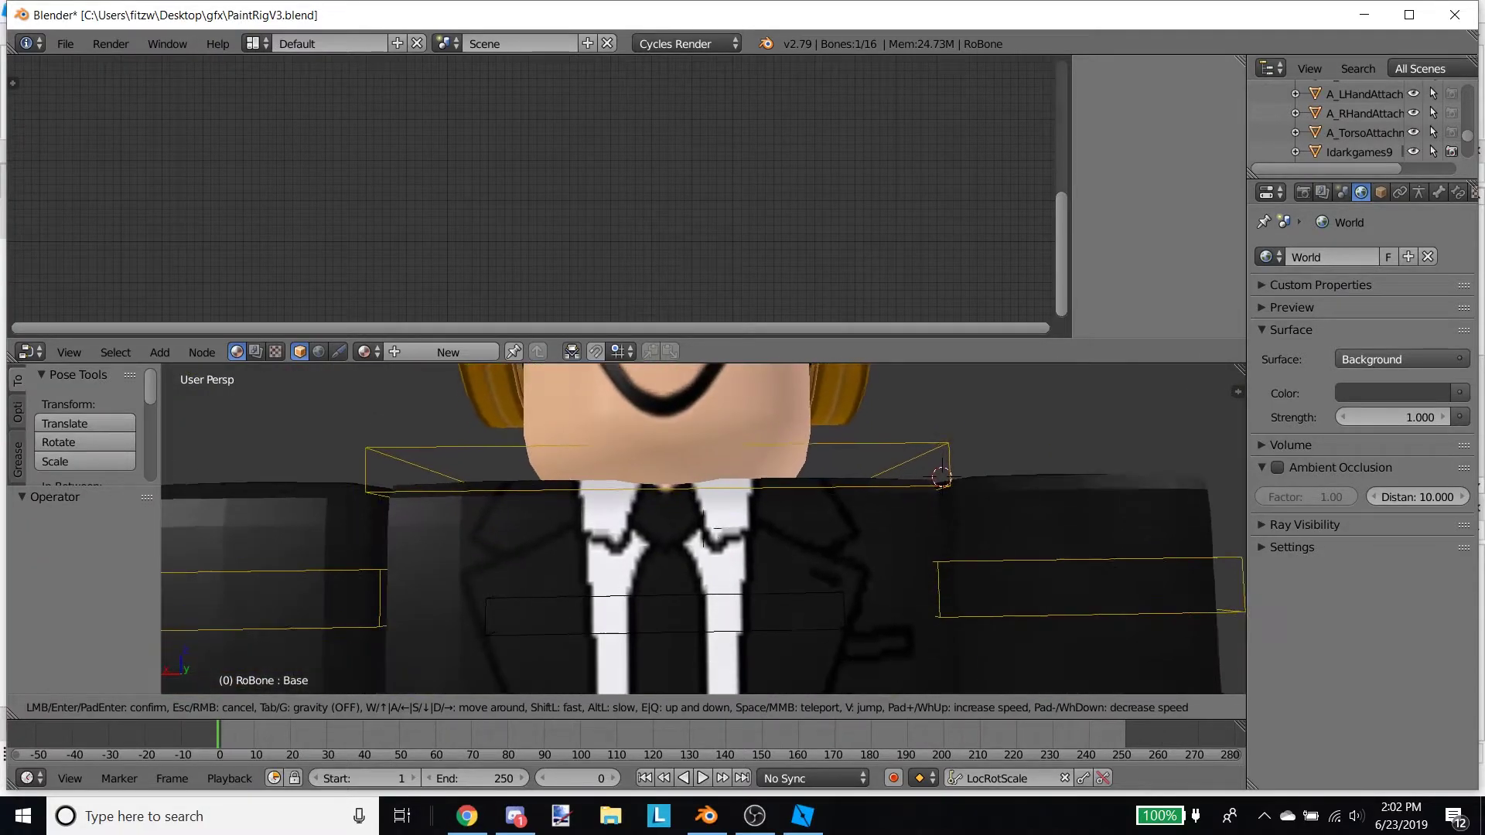
key(s)
key(w)
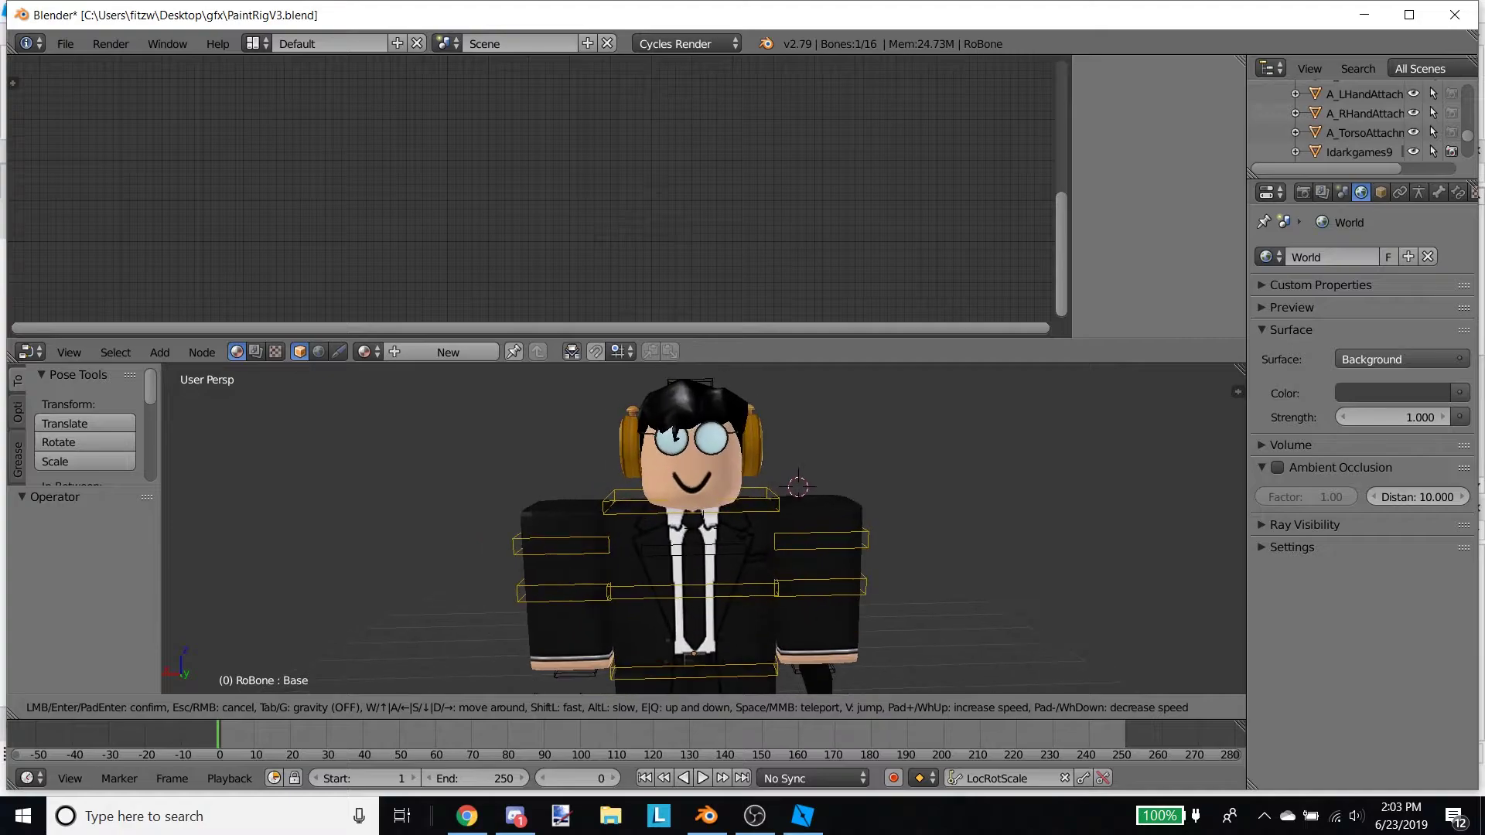
key(w)
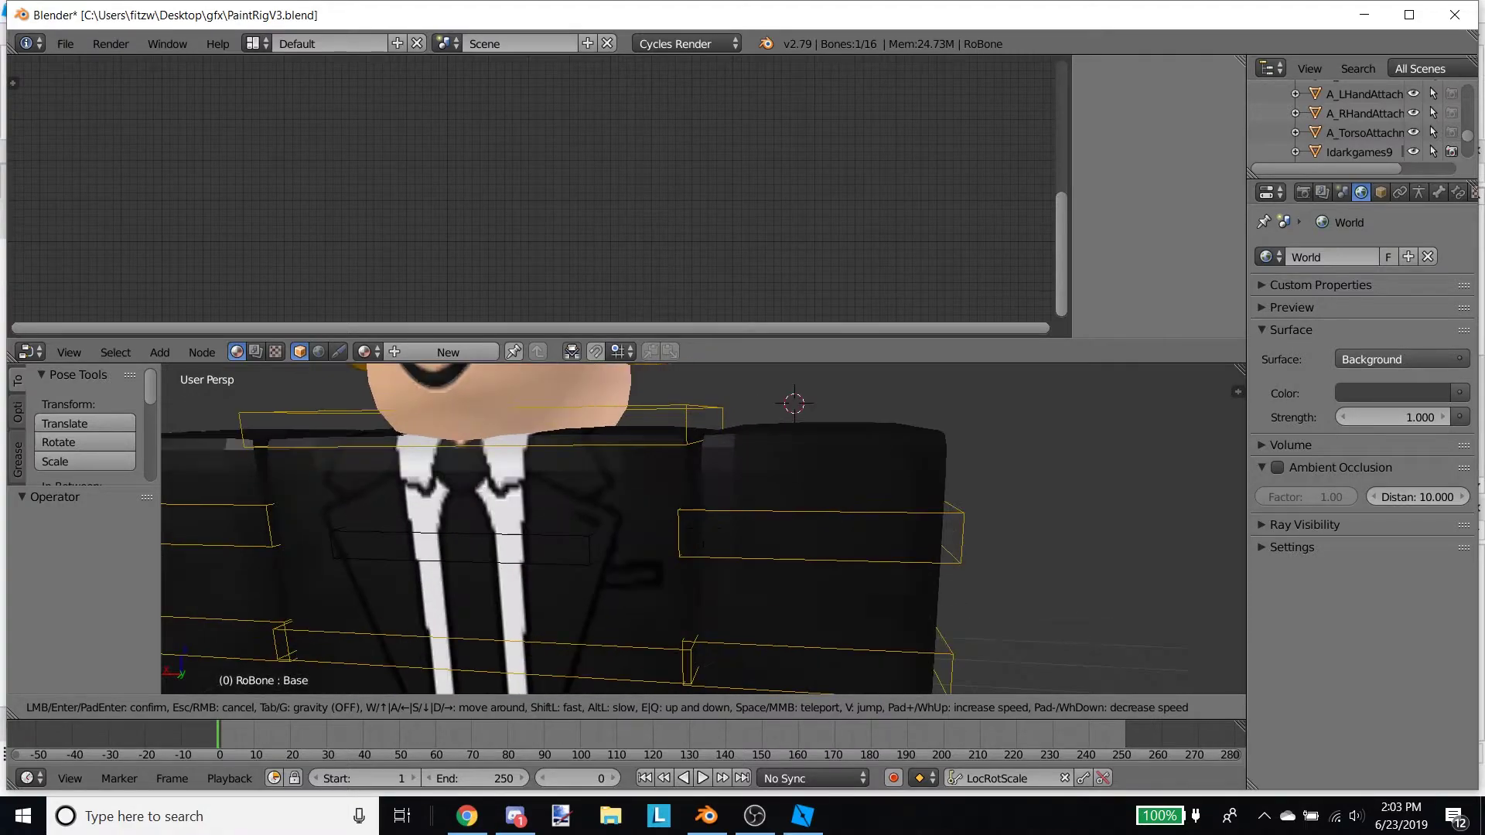
key(s)
key(s)
key(w)
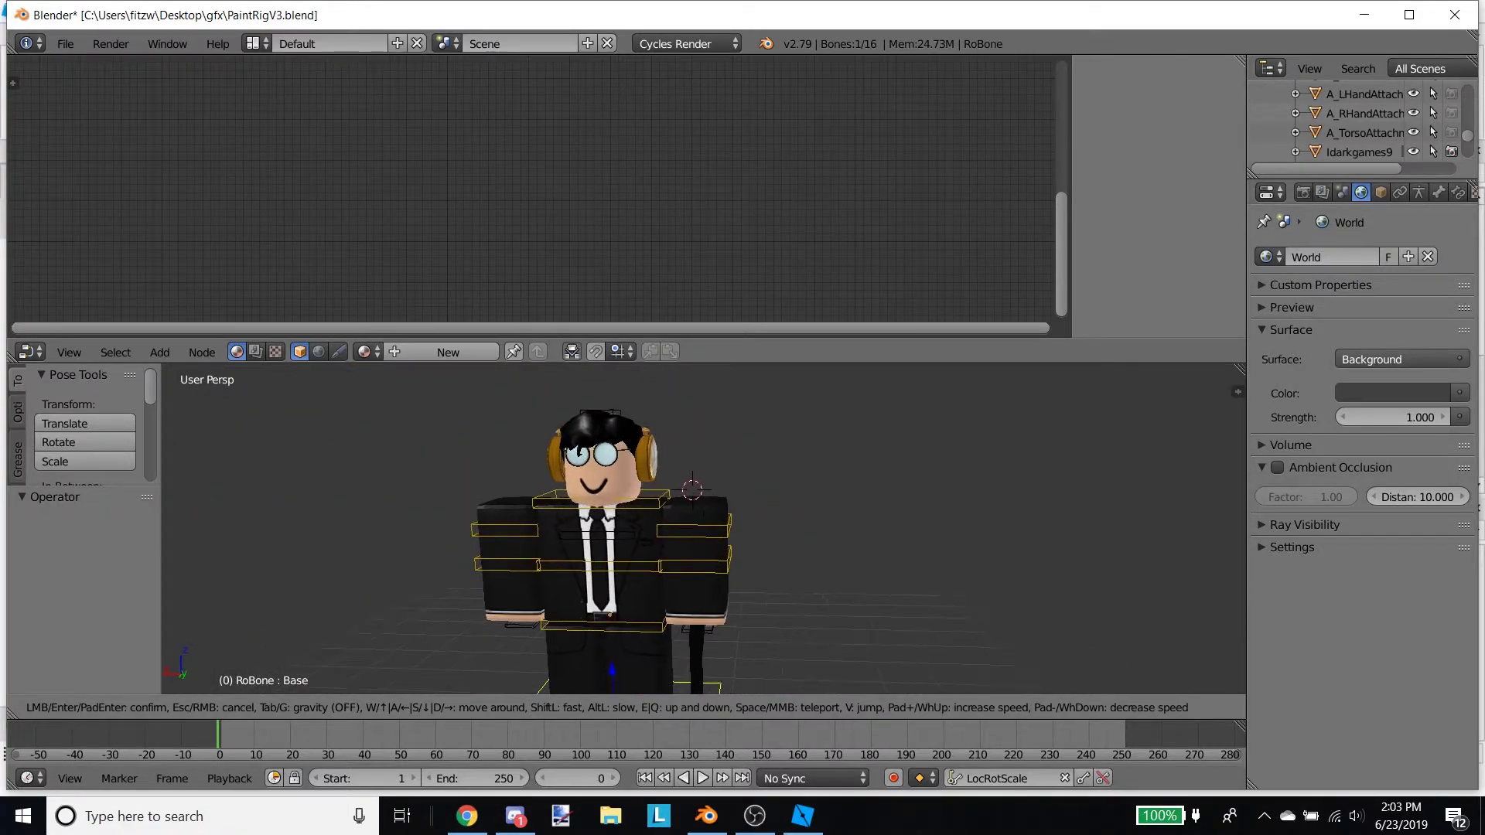
click(706, 525)
right_click(707, 523)
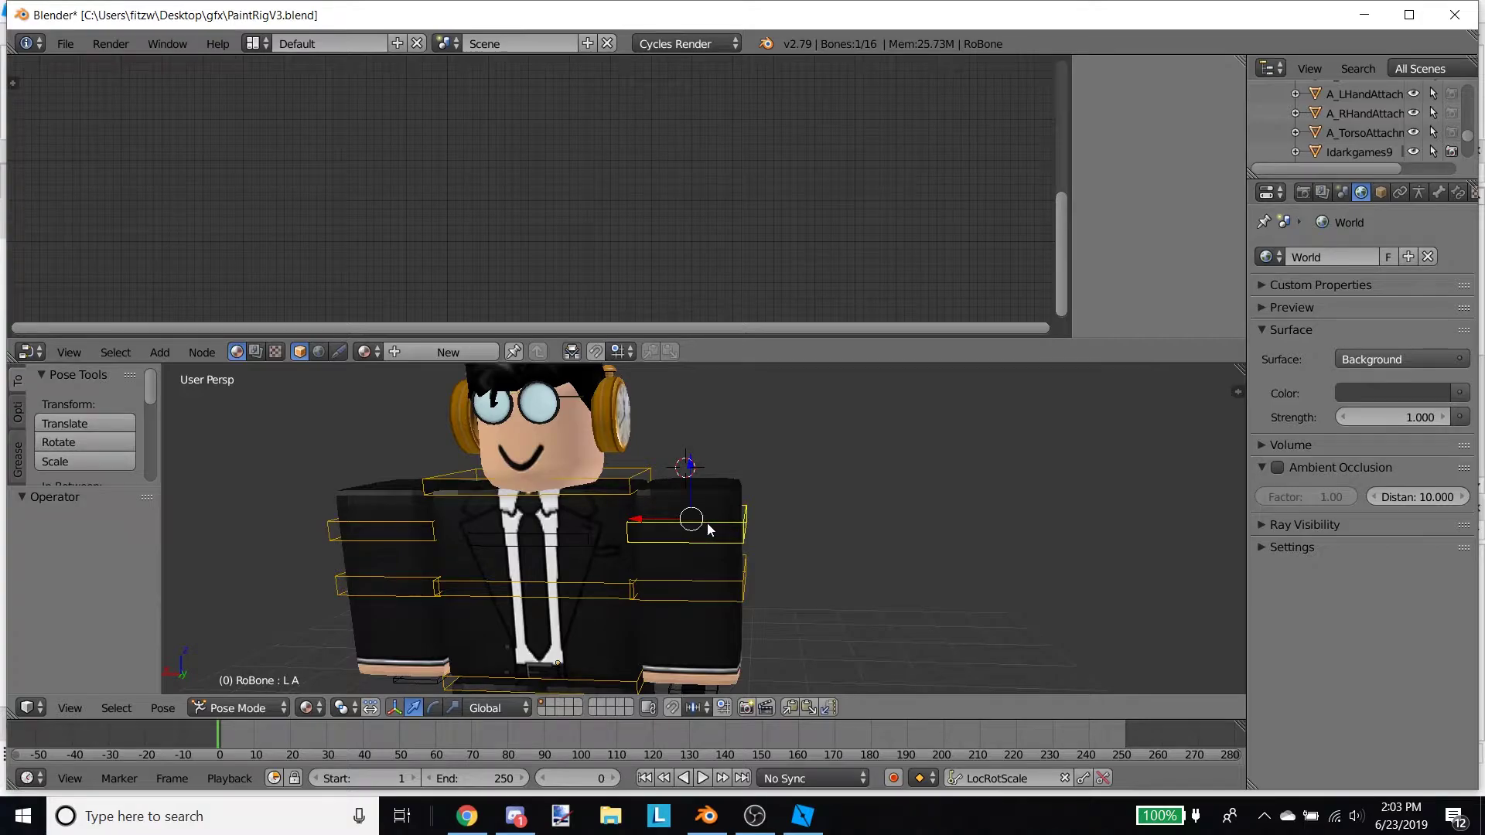
key(shift+f)
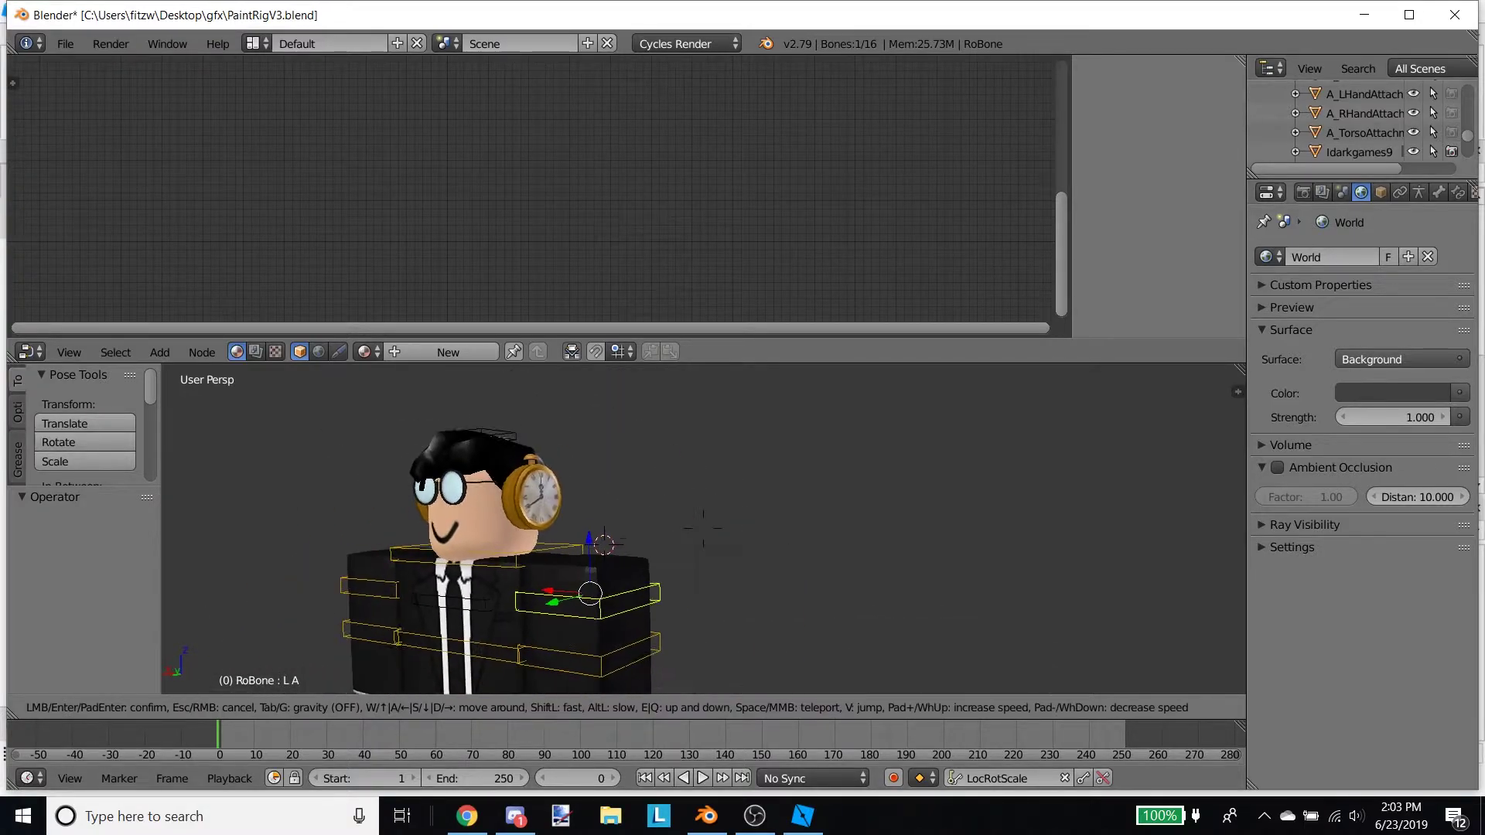
click(716, 546)
scroll(687, 578, down, 2)
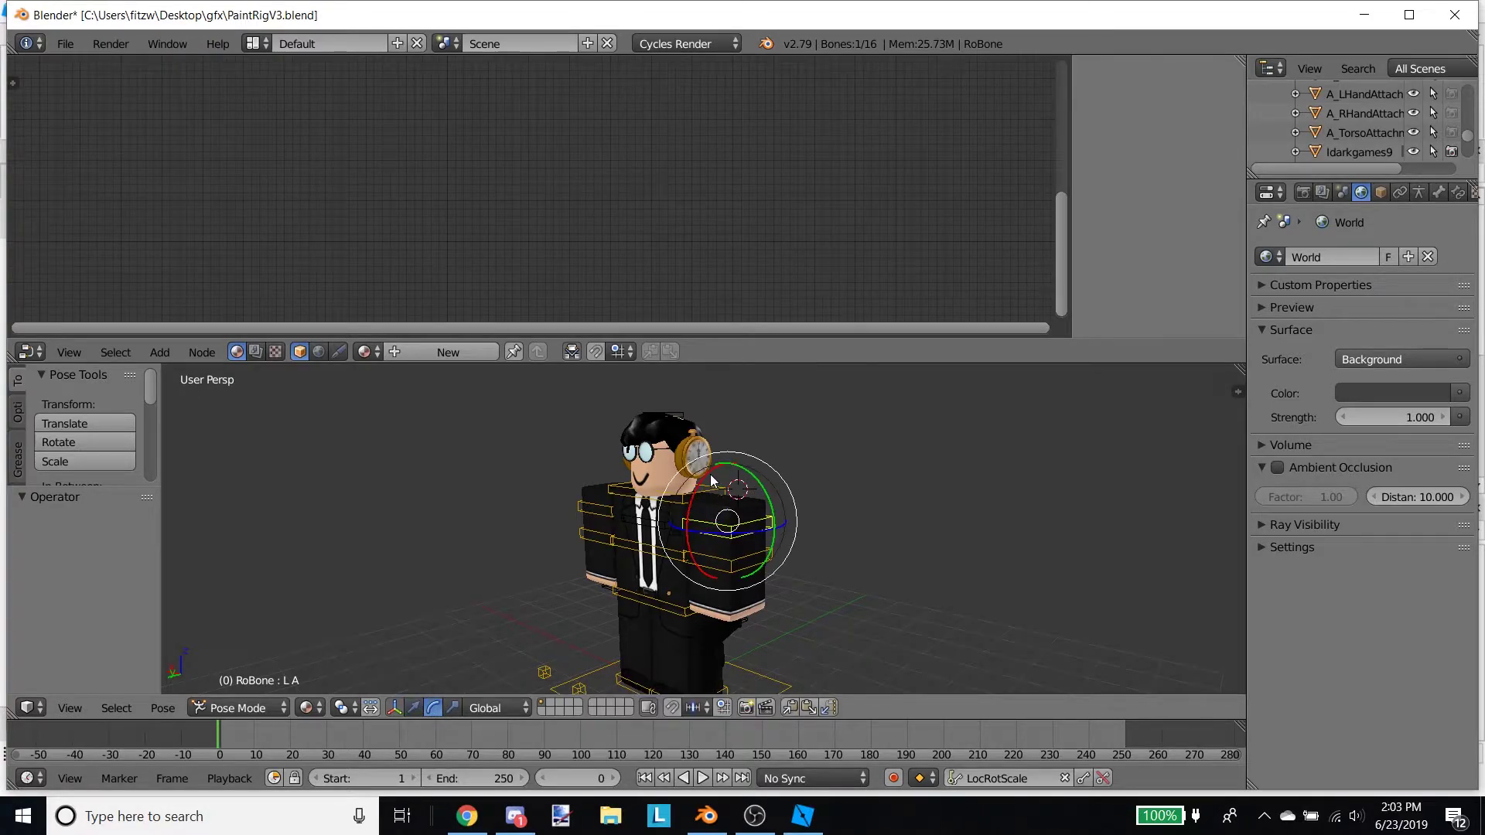
drag(713, 480, 858, 457)
- Turn the whole rig by rotating the Base bone about the Z axis
key(shift+f)
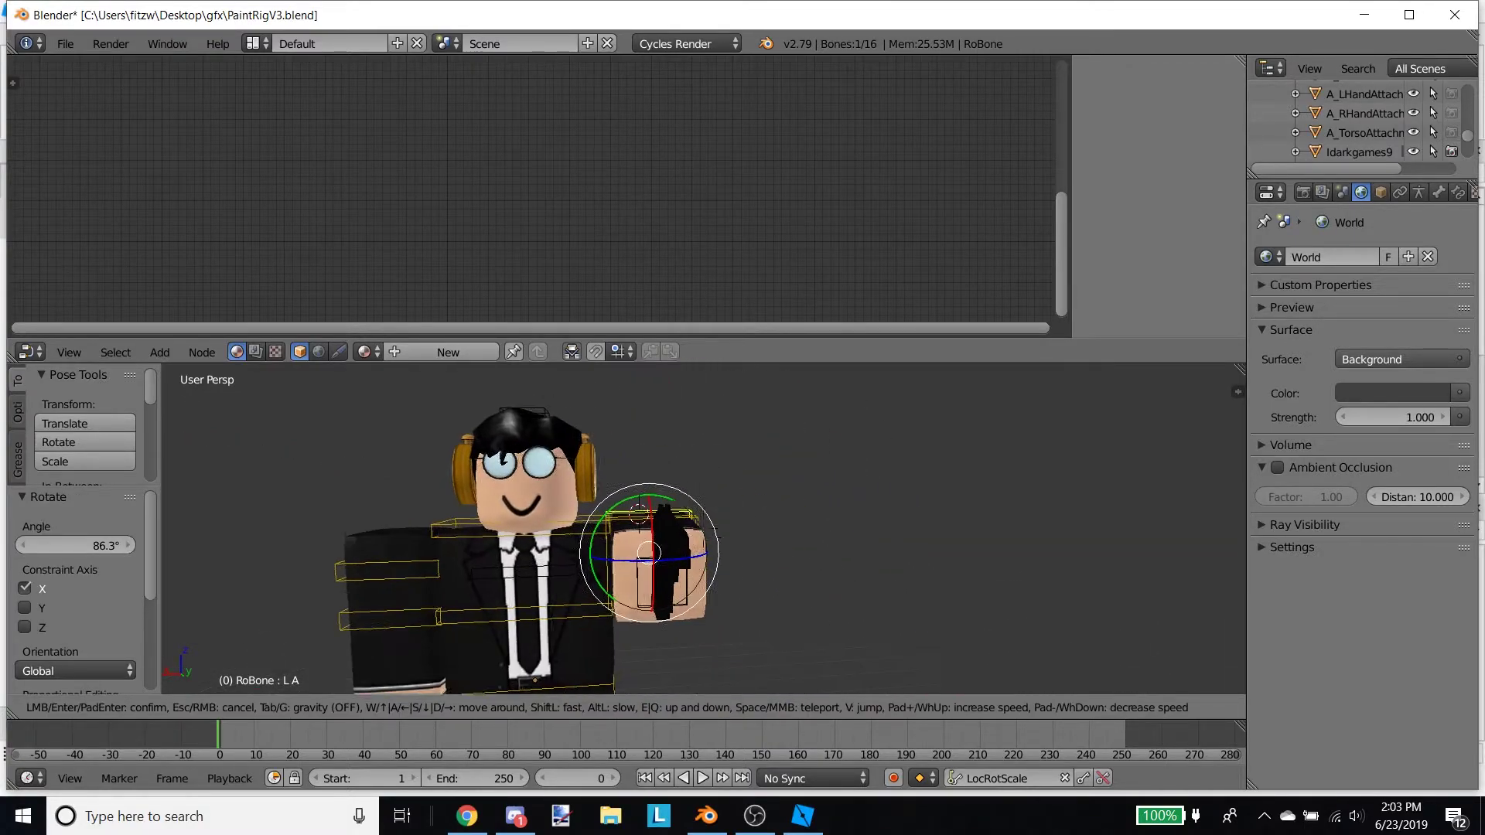
key(w)
key(d)
key(s)
click(704, 530)
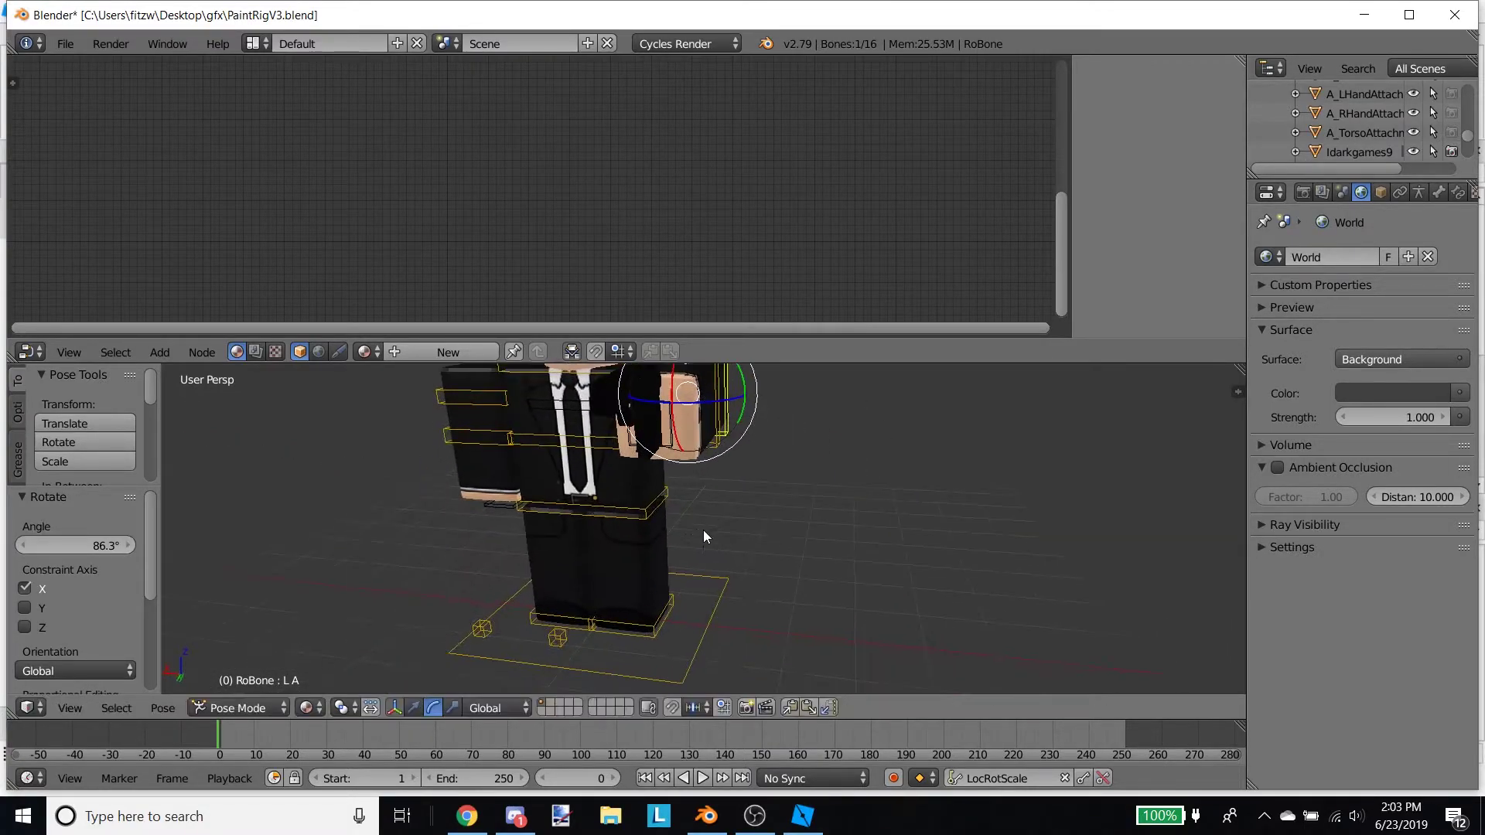
key(shift+f)
key(s)
click(707, 595)
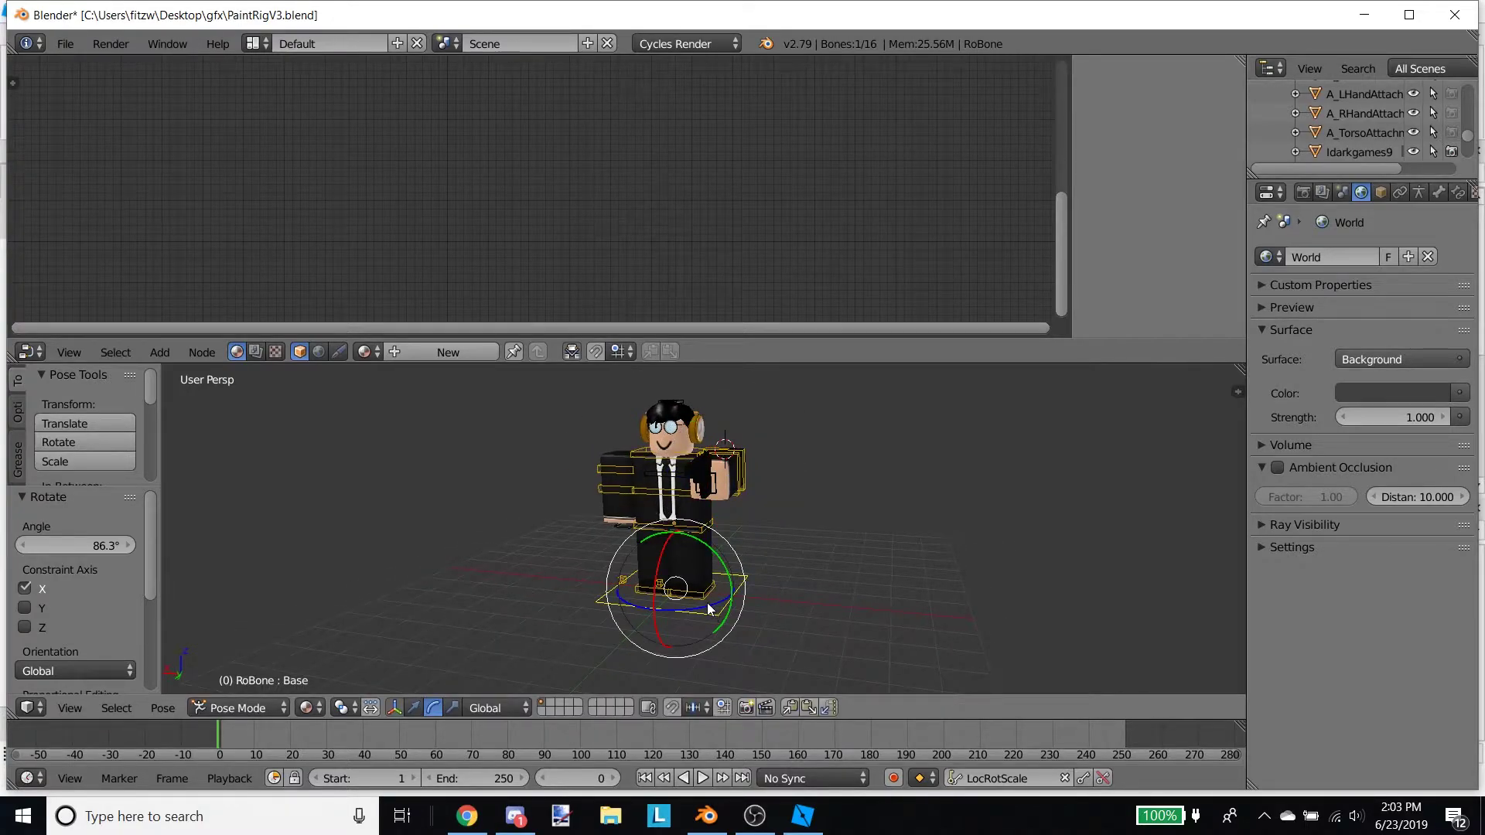
key(shift+f)
key(w)
drag(707, 602, 772, 586)
click(704, 530)
- Rotate the raised left arm bone (L A) 20.4° about the Z axis
right_click(761, 581)
shift+middle_drag(773, 585, 619, 532)
right_click(739, 517)
drag(733, 554, 751, 551)
click(753, 558)
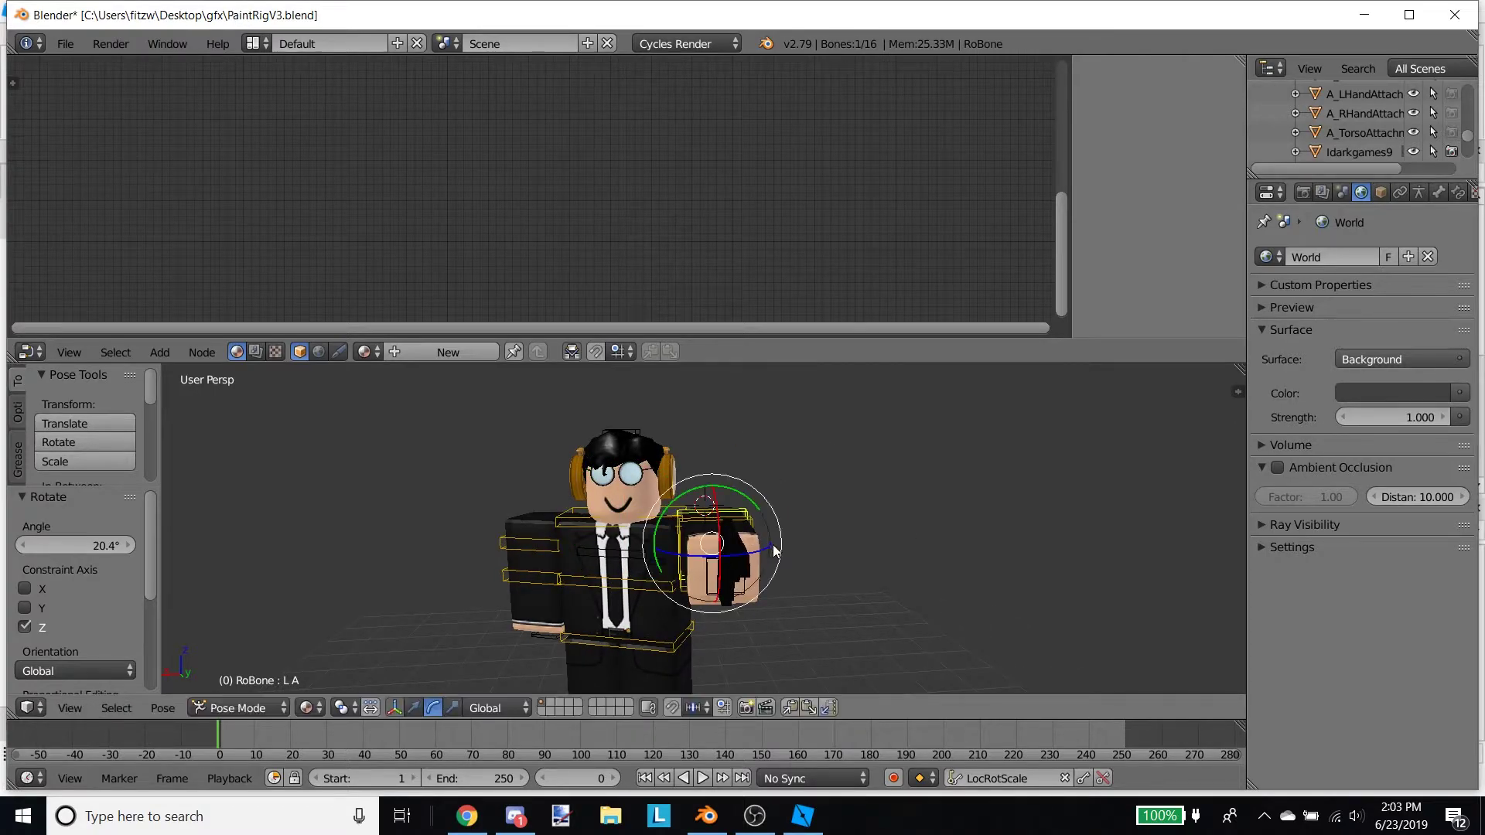
key(shift+f)
click(671, 554)
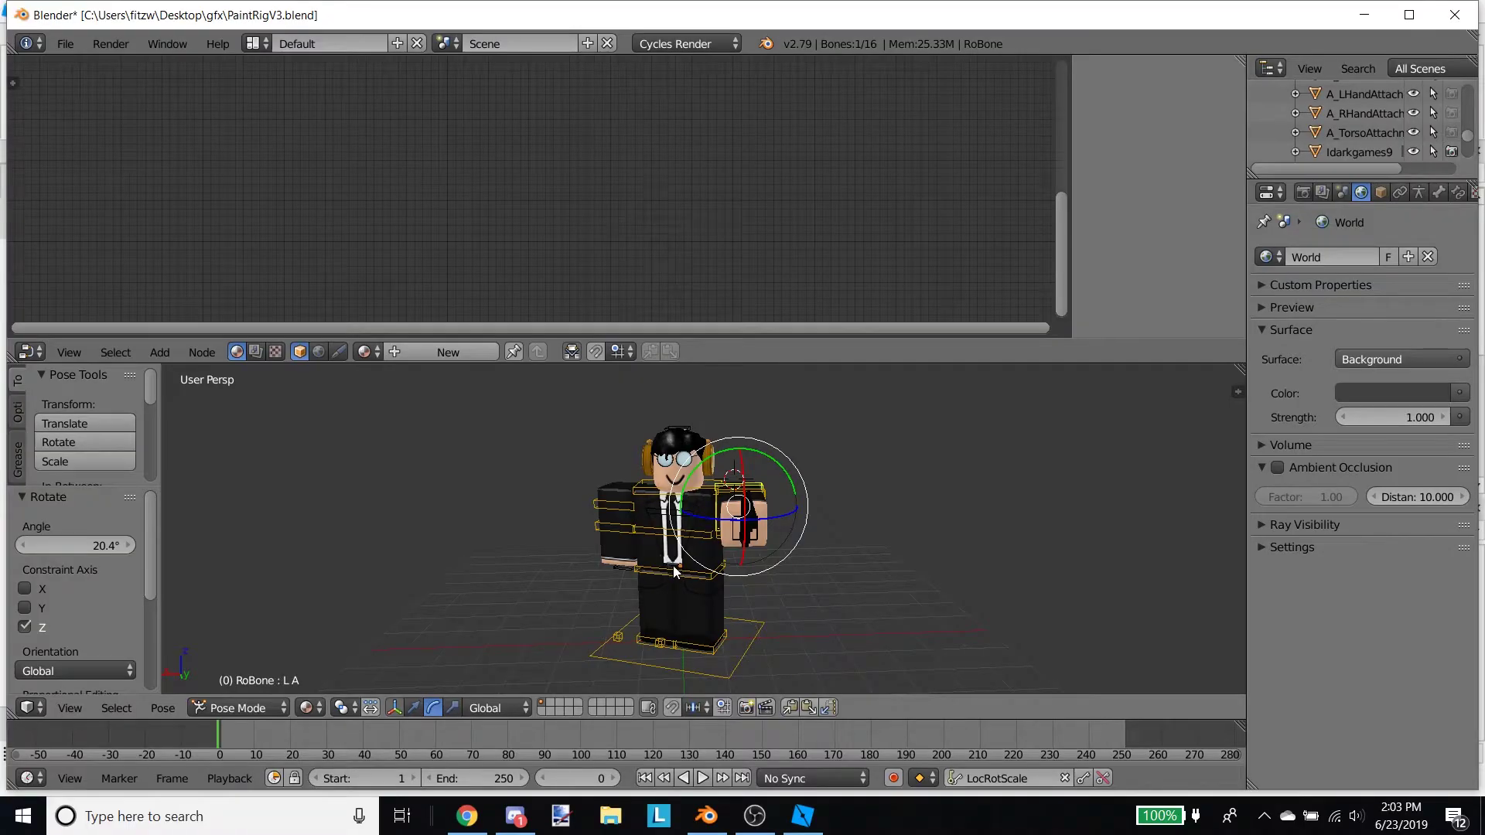
- Shift the rig's waist bone (Lower) -0.065 units along Z
right_click(673, 570)
key(shift+f)
key(w)
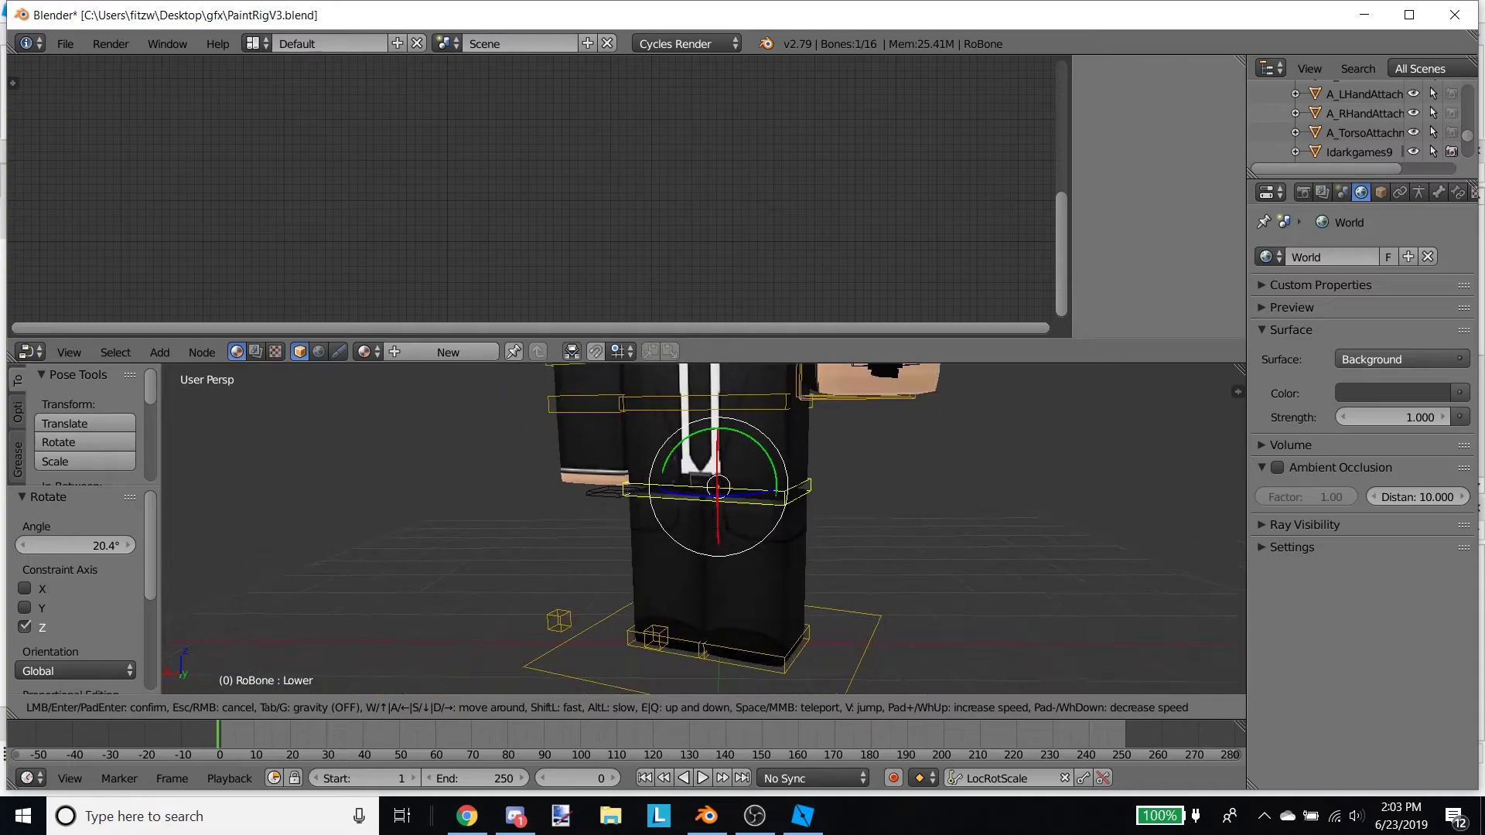
click(628, 547)
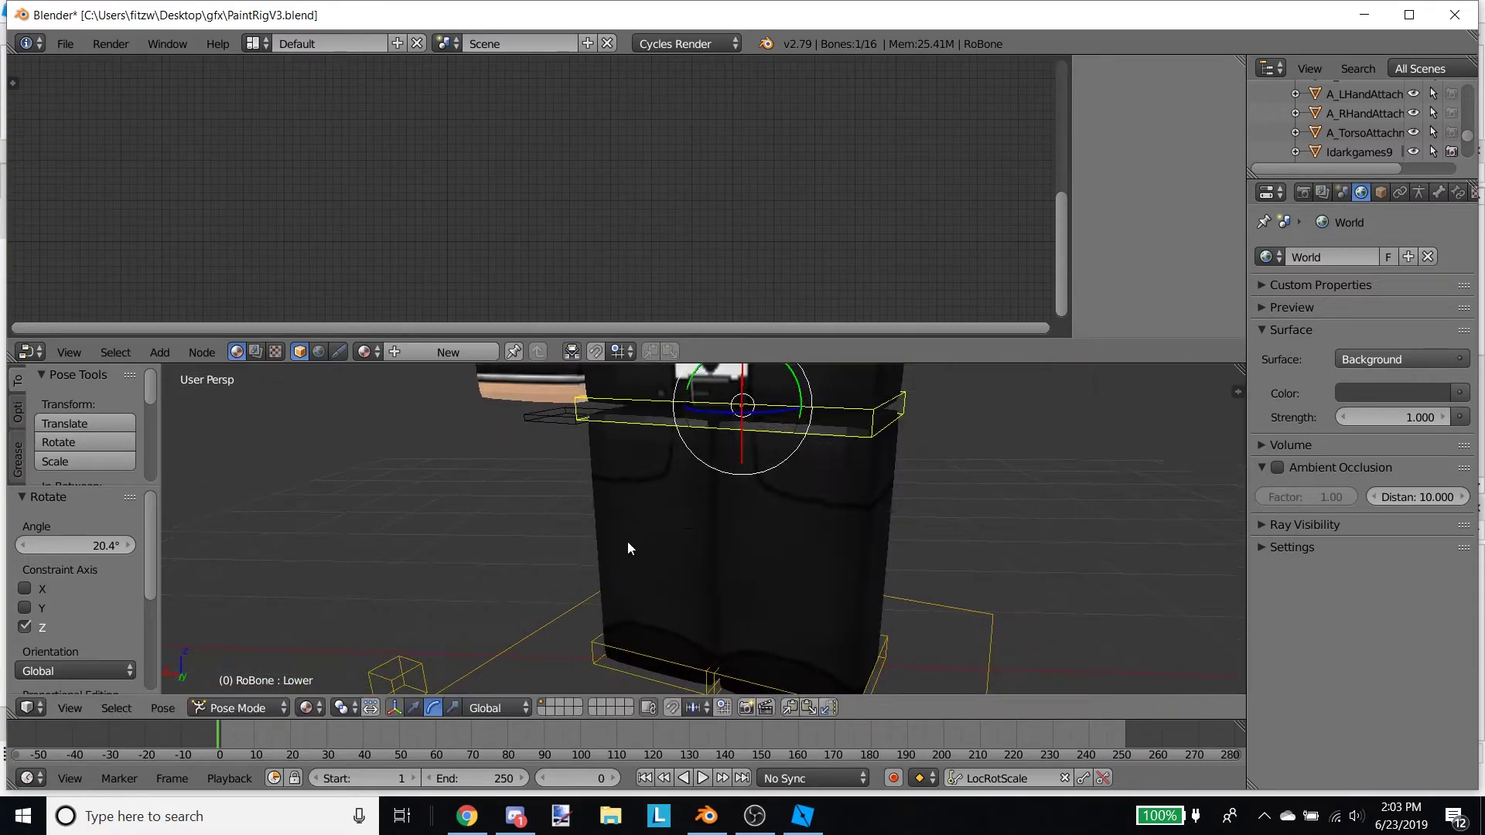
key(shift+f)
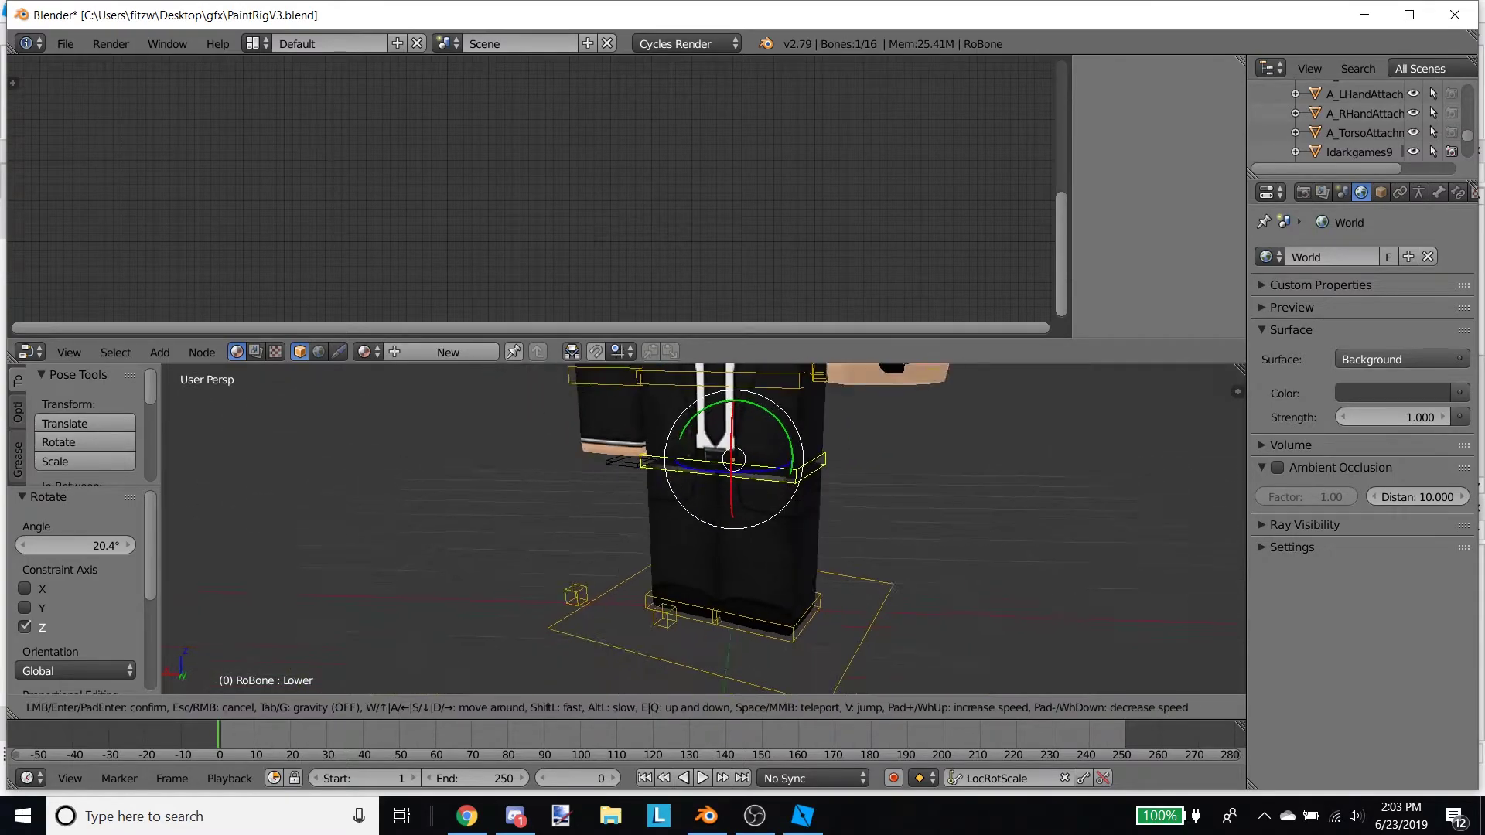
click(704, 532)
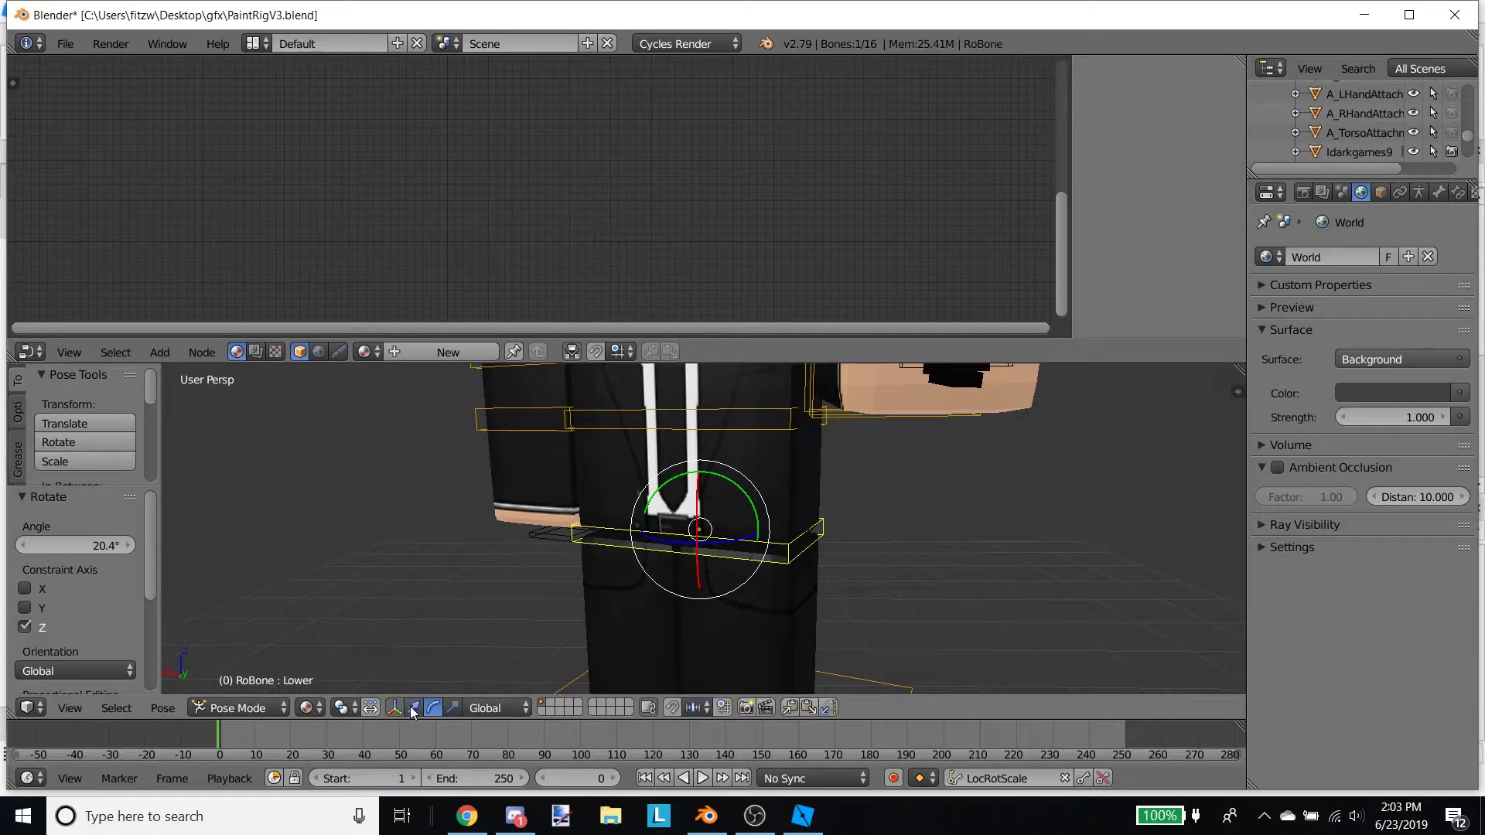
key(g)
key(z)
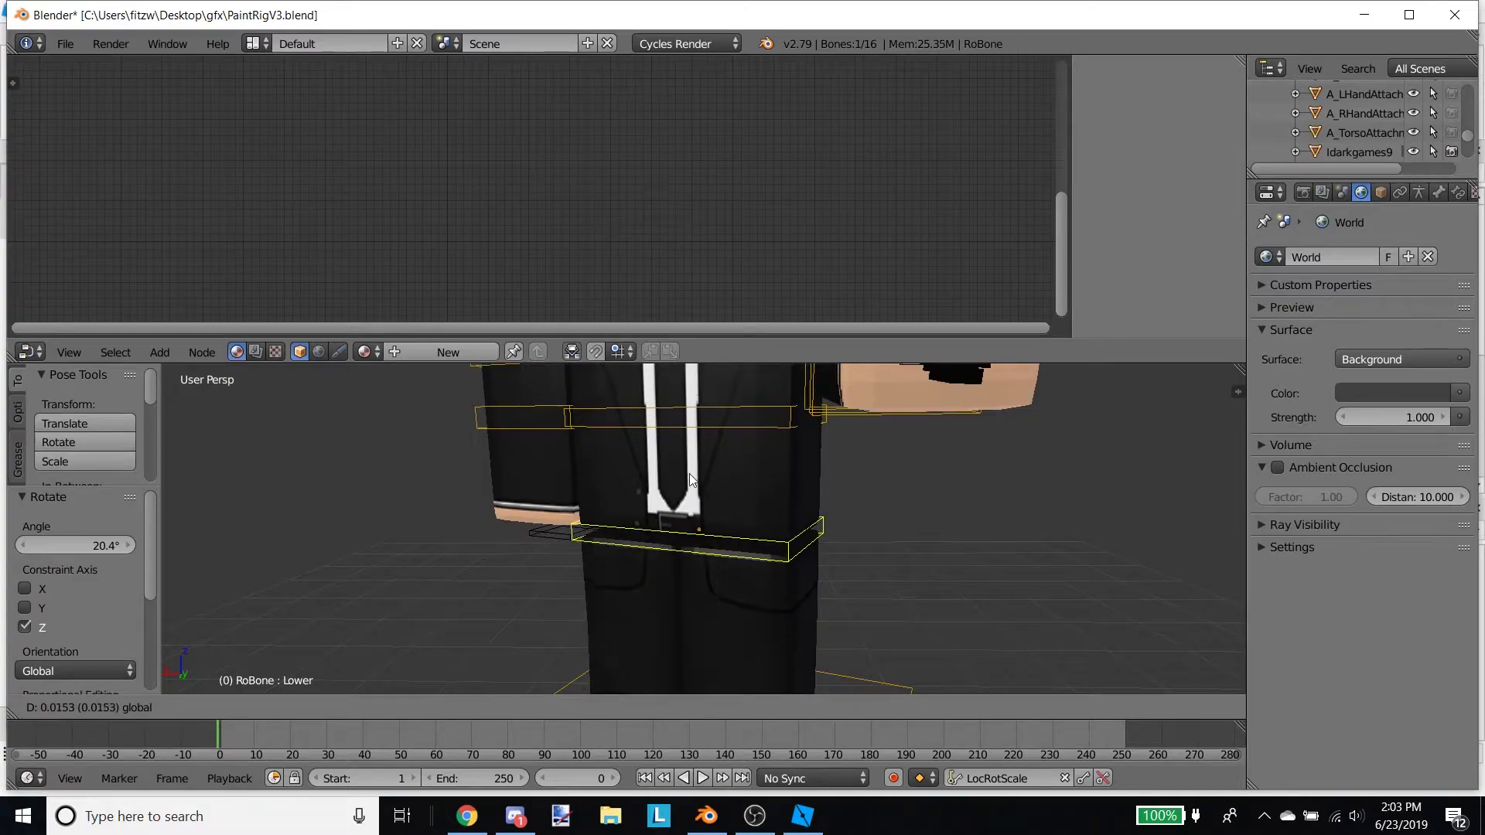
click(695, 484)
- Rotate the left leg's L K.001 bone by -98.7° about the X axis
scroll(721, 479, down, 3)
right_click(730, 668)
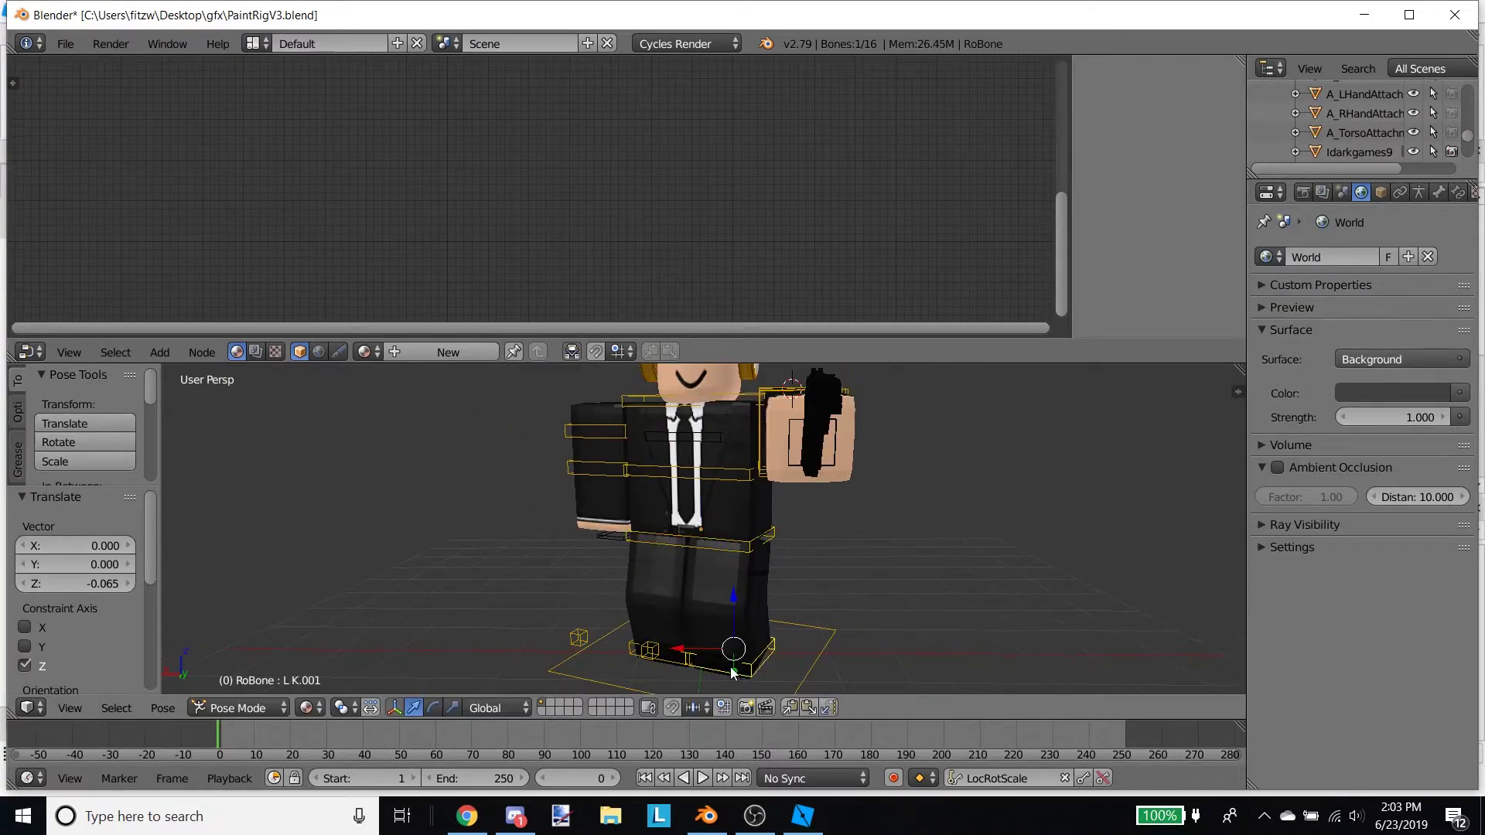
drag(733, 673, 857, 630)
- Raise the waist bone (Lower) 0.073 units along Z
right_click(646, 543)
click(412, 707)
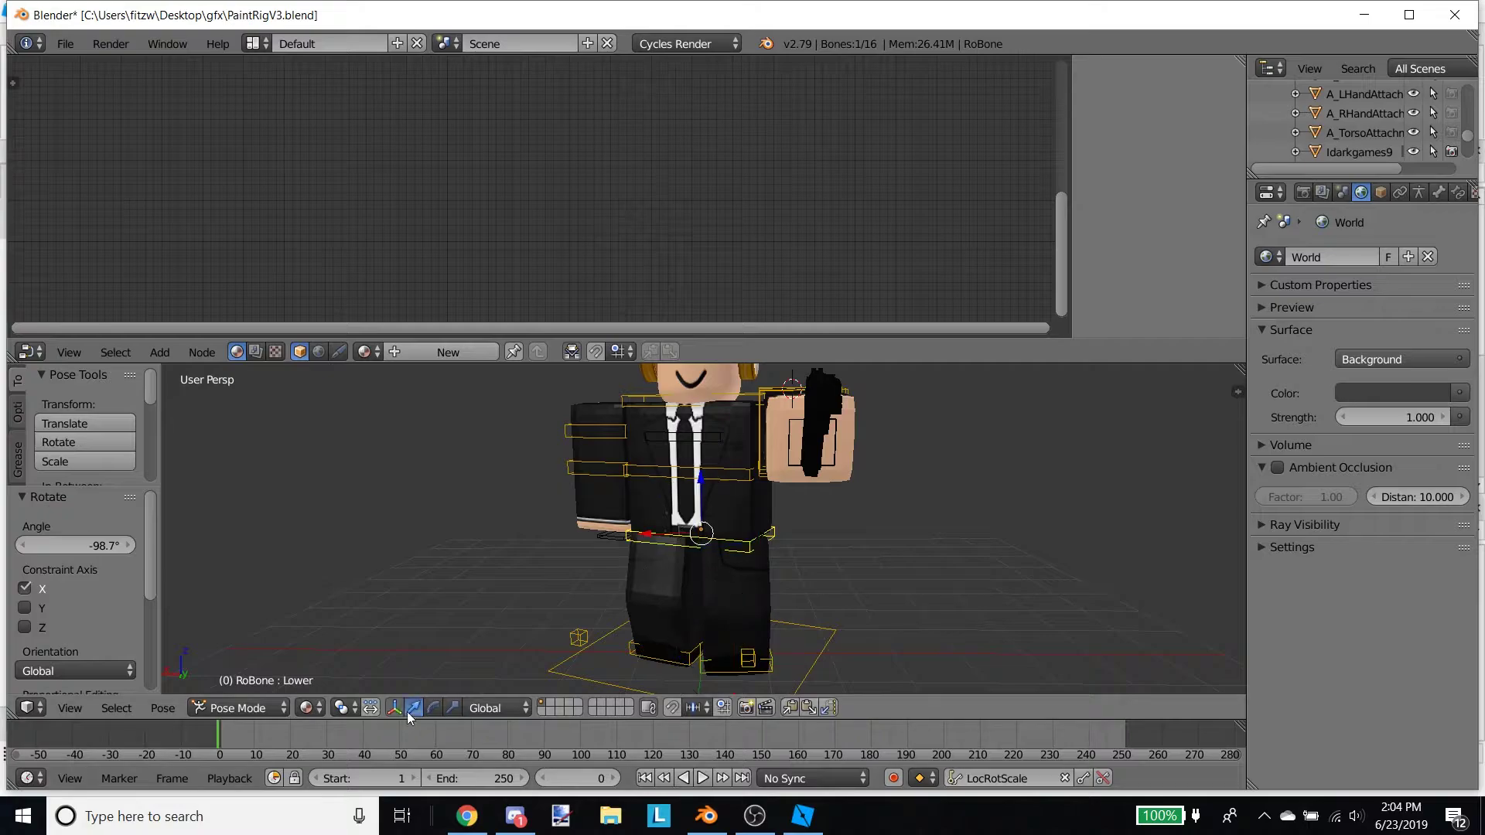
drag(700, 485, 699, 481)
- Rotate the rig's right upper arm bone (R A) 20.4° about the X axis
click(601, 434)
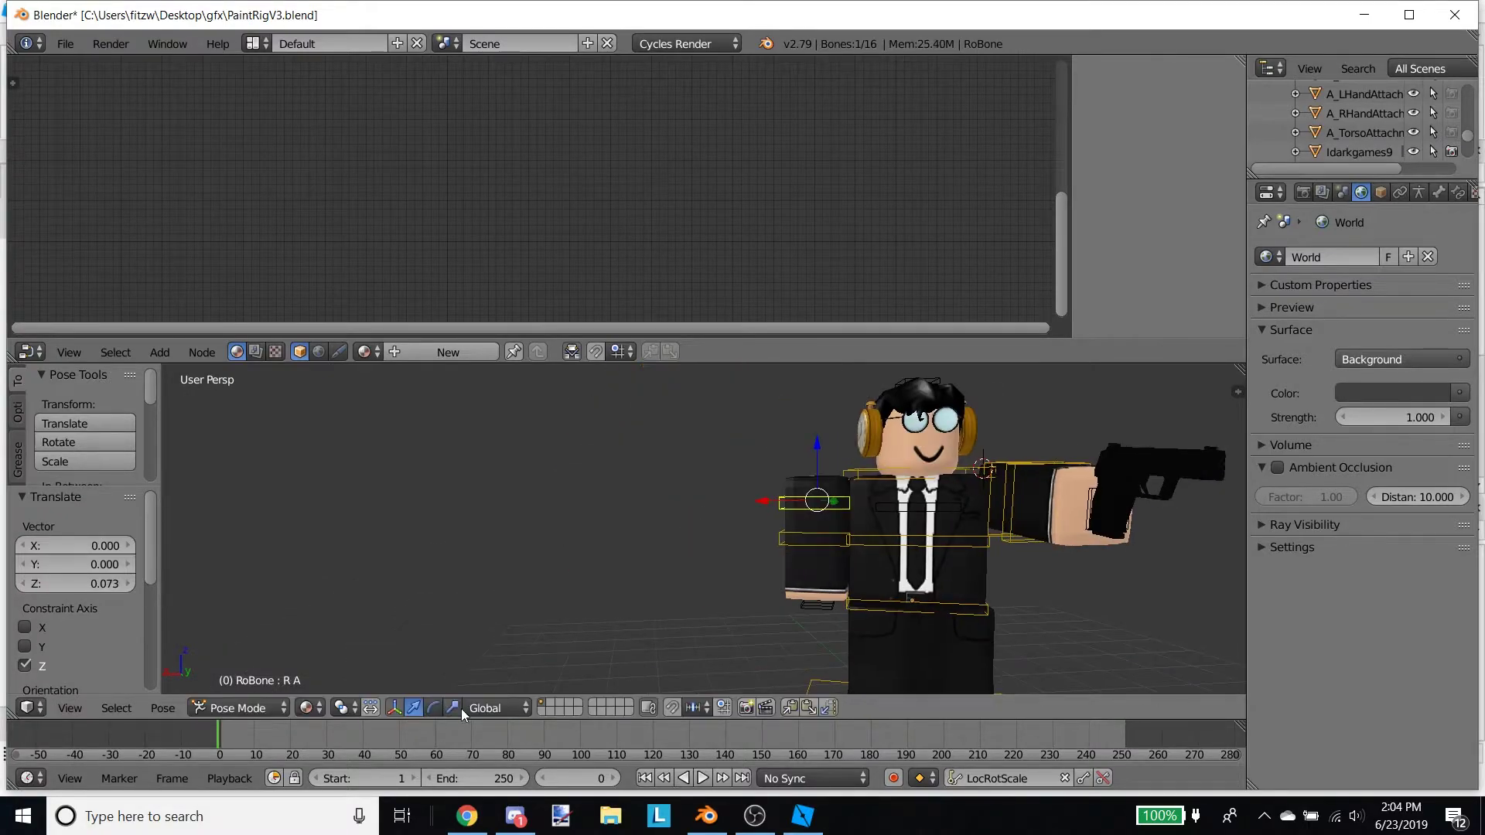
drag(808, 445, 815, 445)
right_click(792, 527)
drag(848, 586, 821, 537)
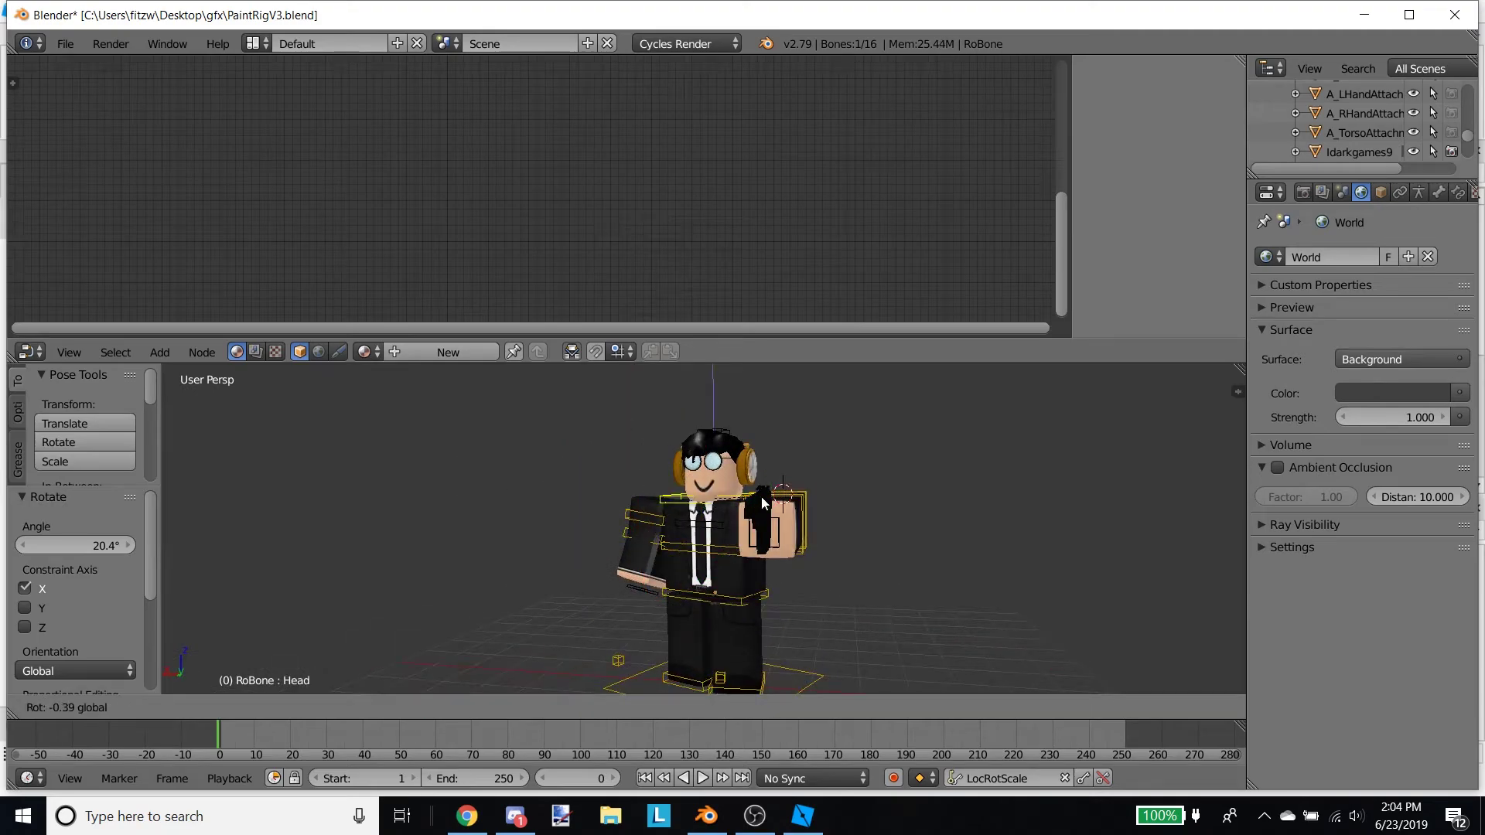
- Turn the rig's head by rotating the Head bone 7.86° about the Z axis
key(a)
right_click(715, 597)
drag(761, 503, 734, 499)
key(shift+f)
right_click(687, 496)
key(shift+f)
click(260, 338)
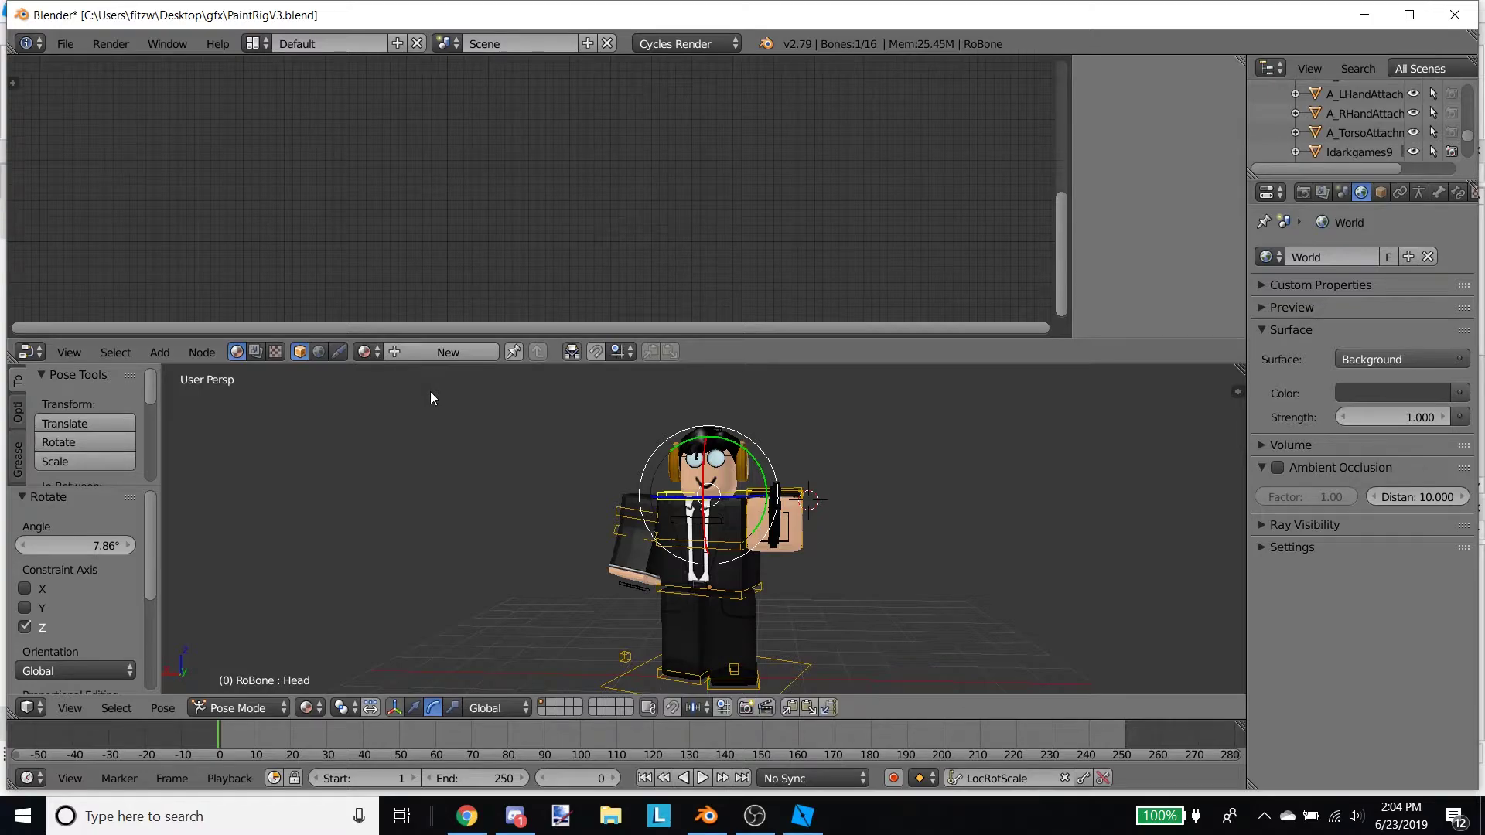
- Show the World shader nodes in the node editor and add a Texture Coordinate node before the Background node
click(321, 354)
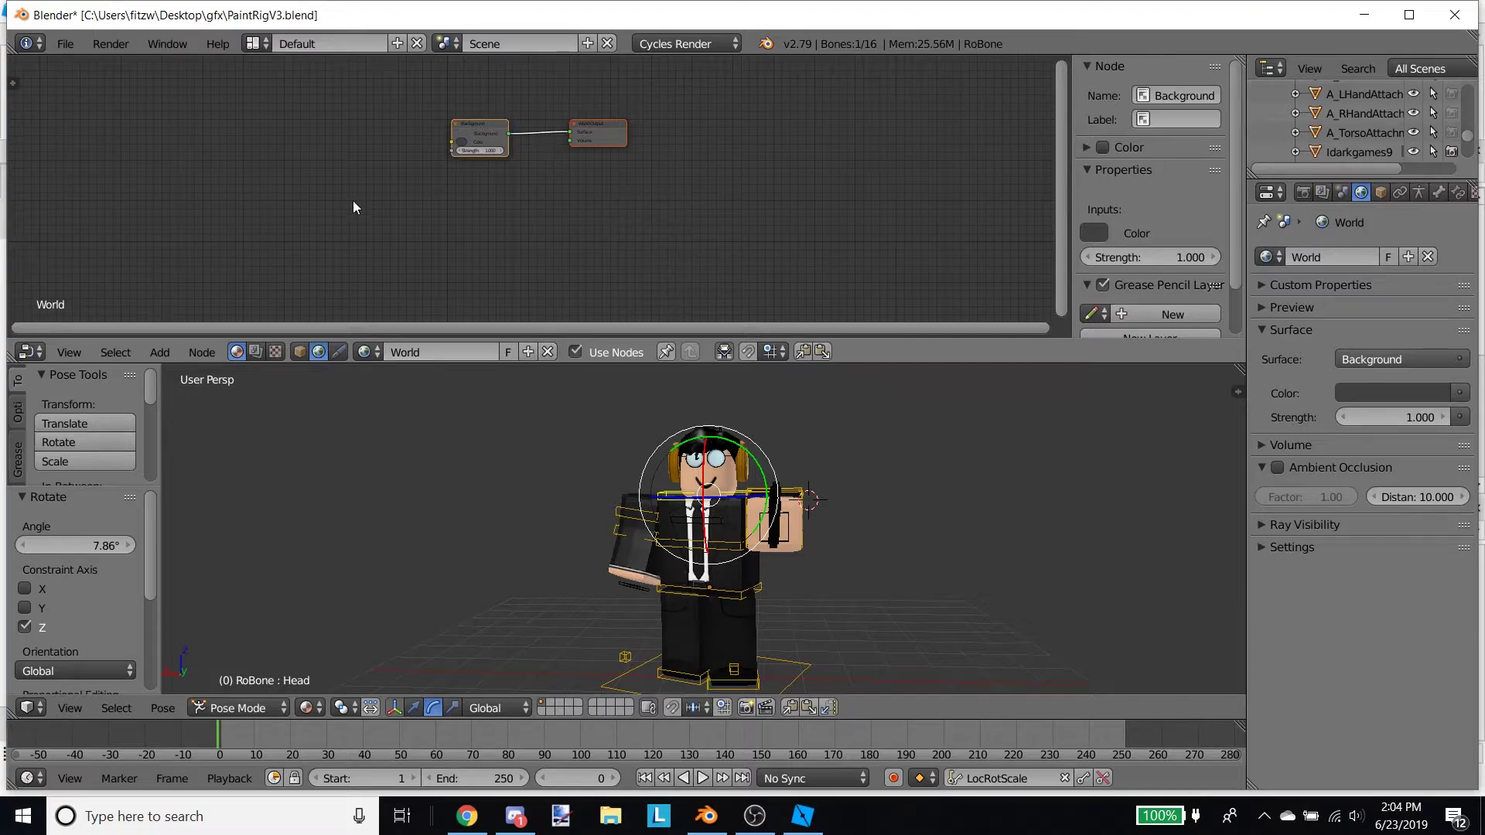
key(shift+a)
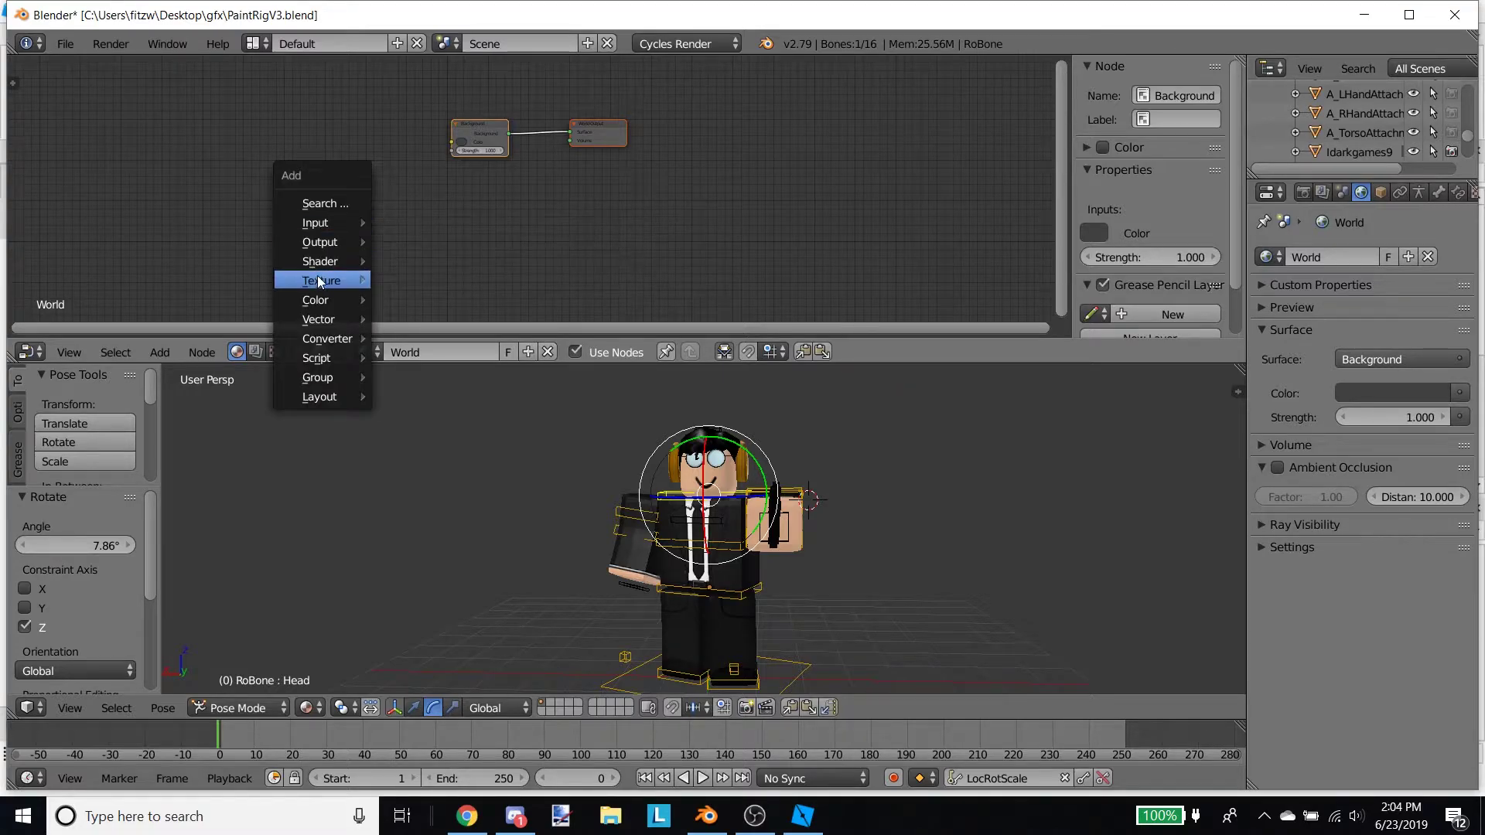
mouse_move(331, 225)
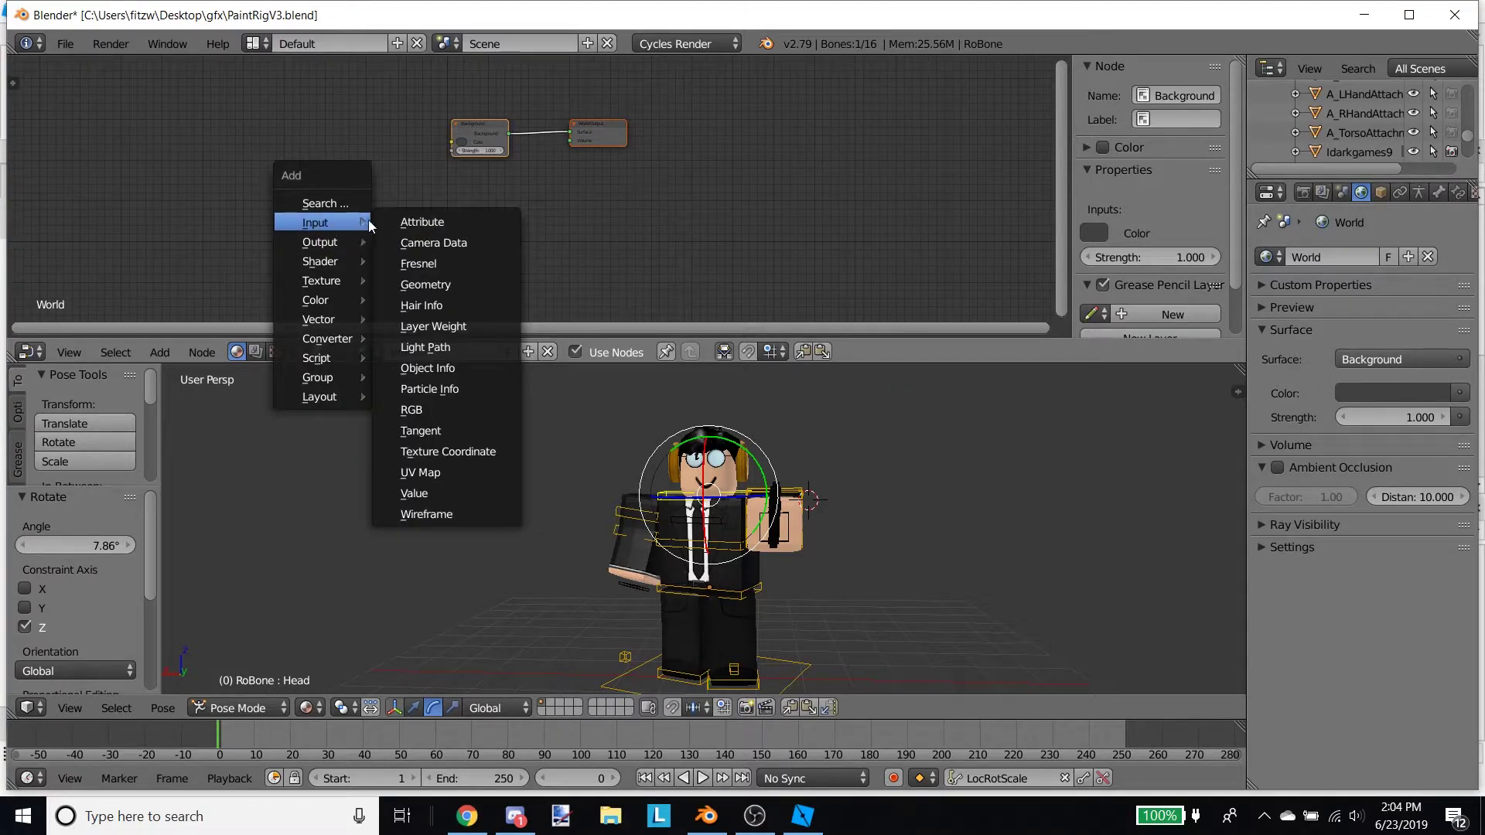
click(458, 451)
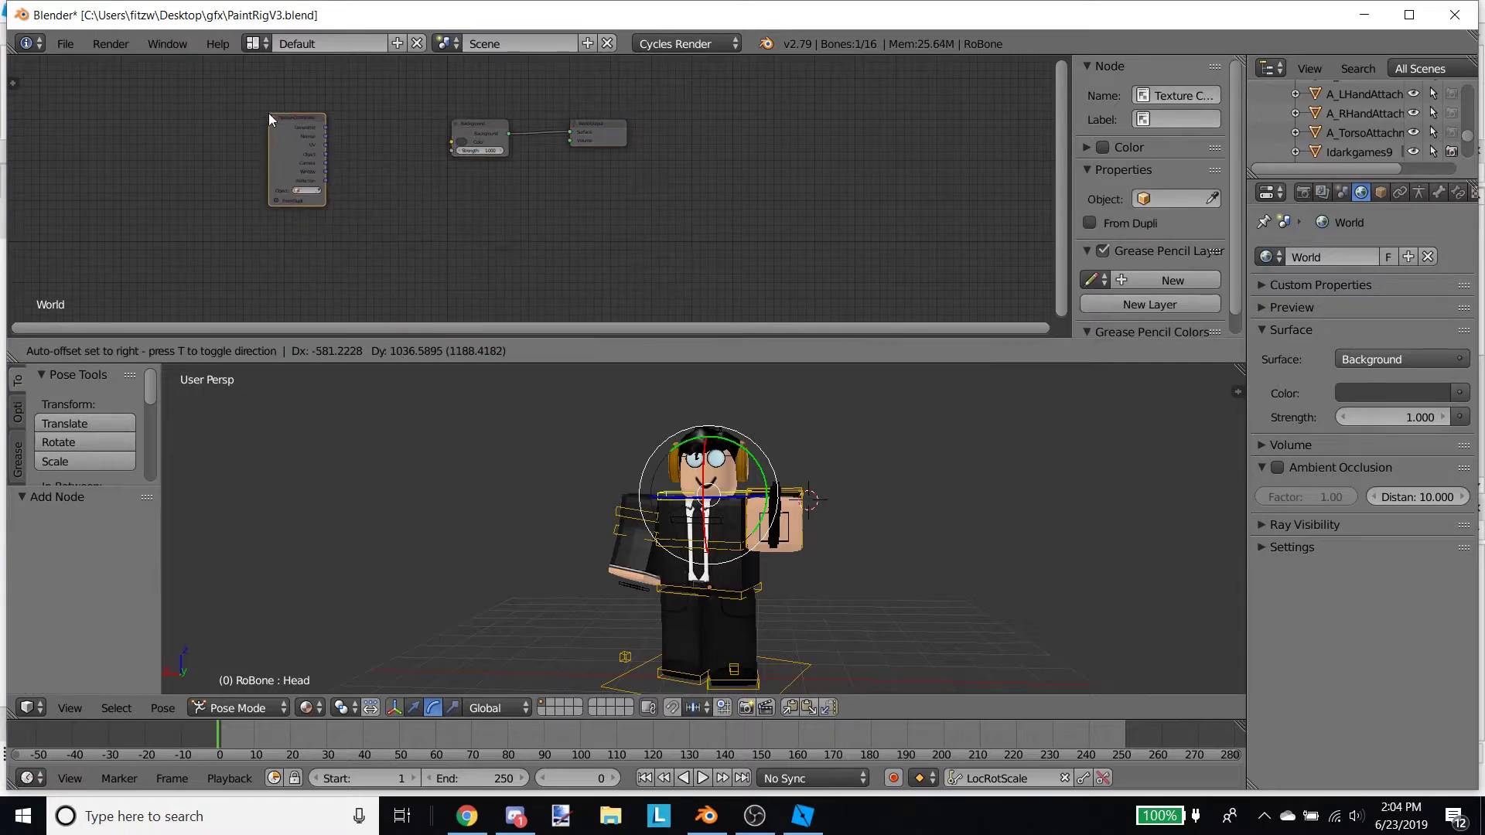
click(177, 130)
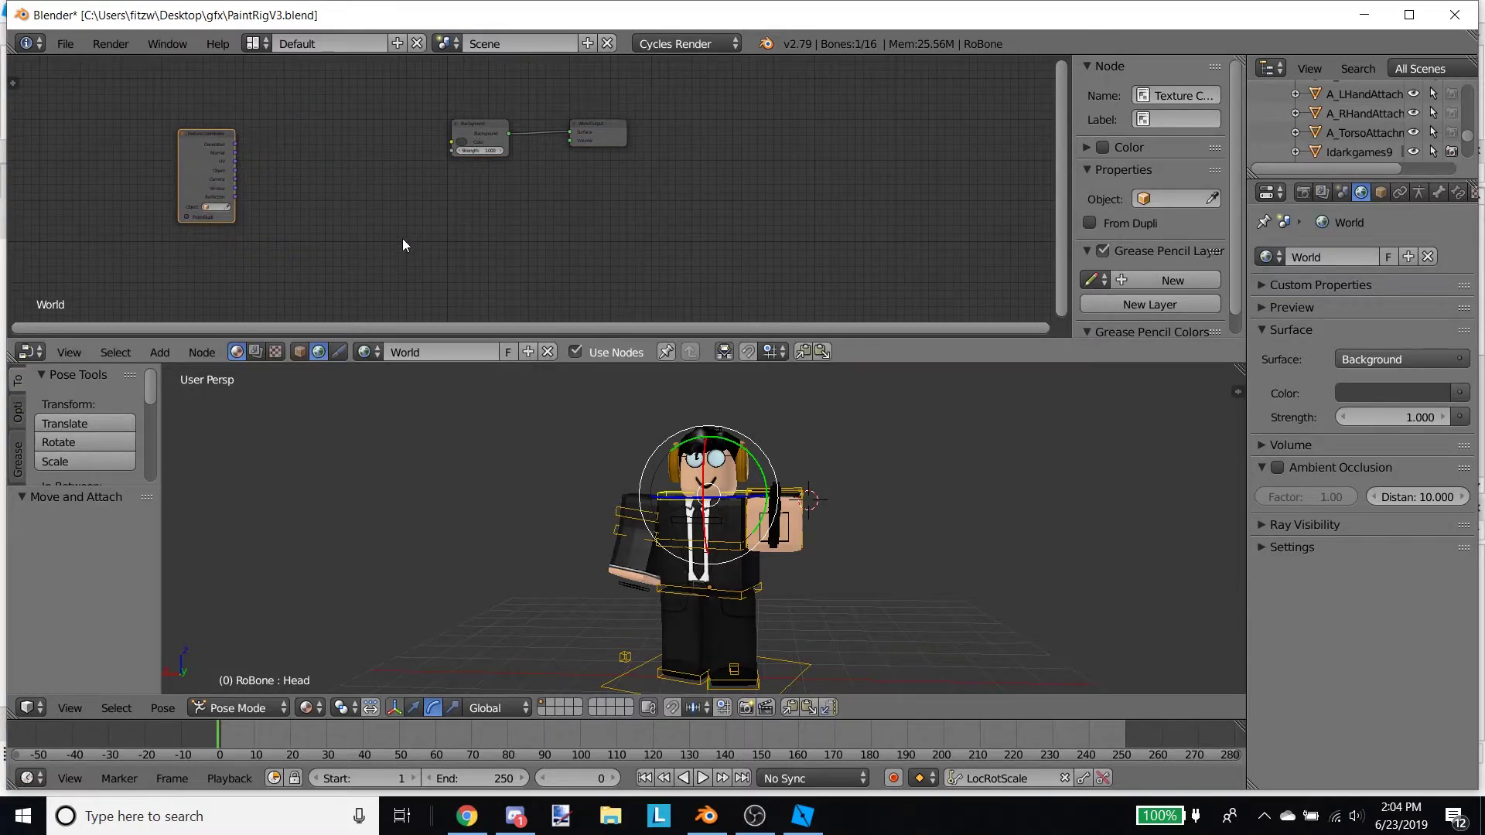
- Add a Mapping node and link the Texture Coordinate node's Generated output to its Vector input
key(shift+a)
mouse_move(379, 304)
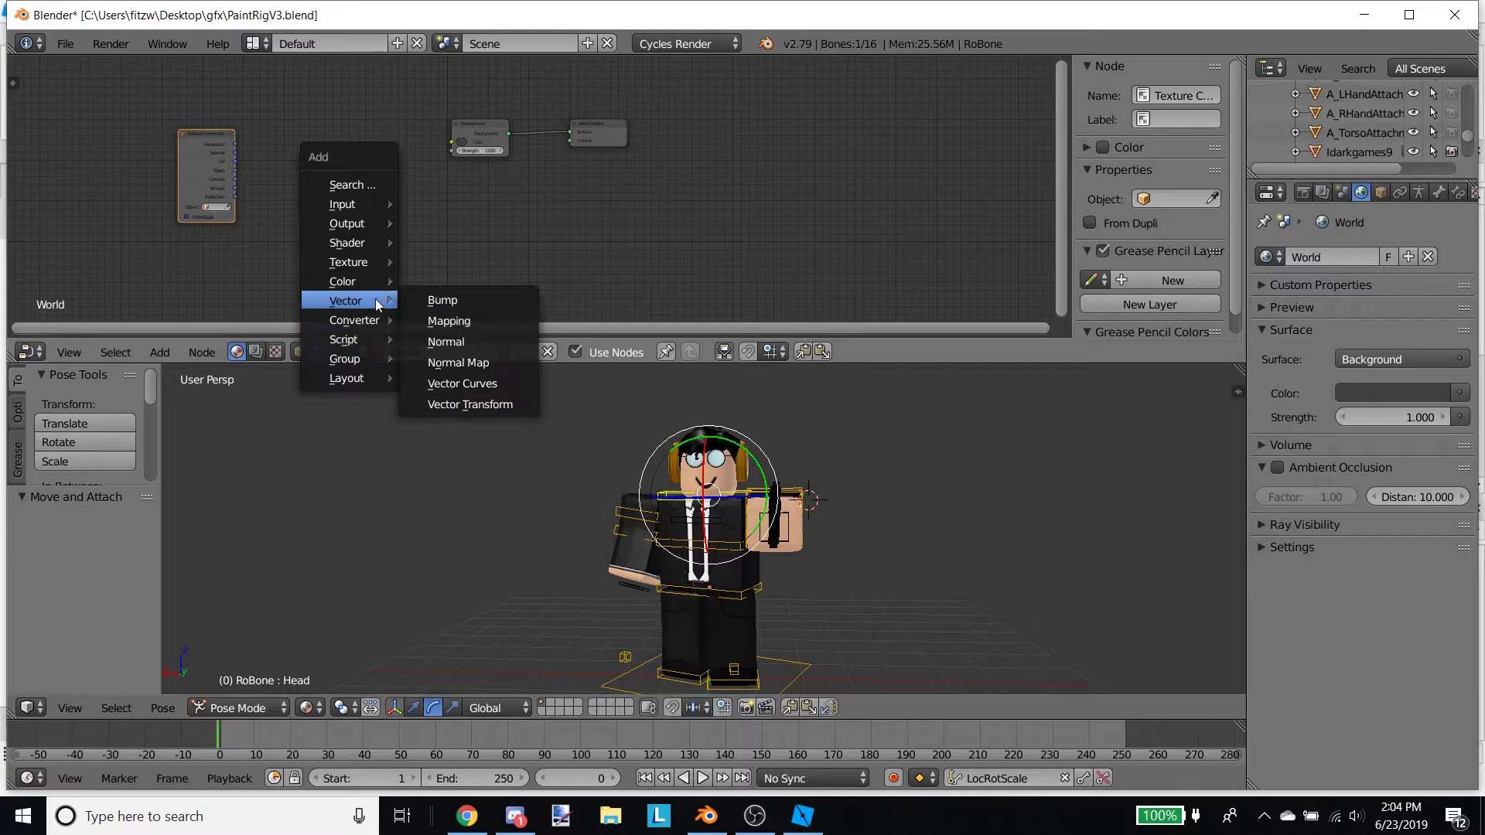
click(453, 323)
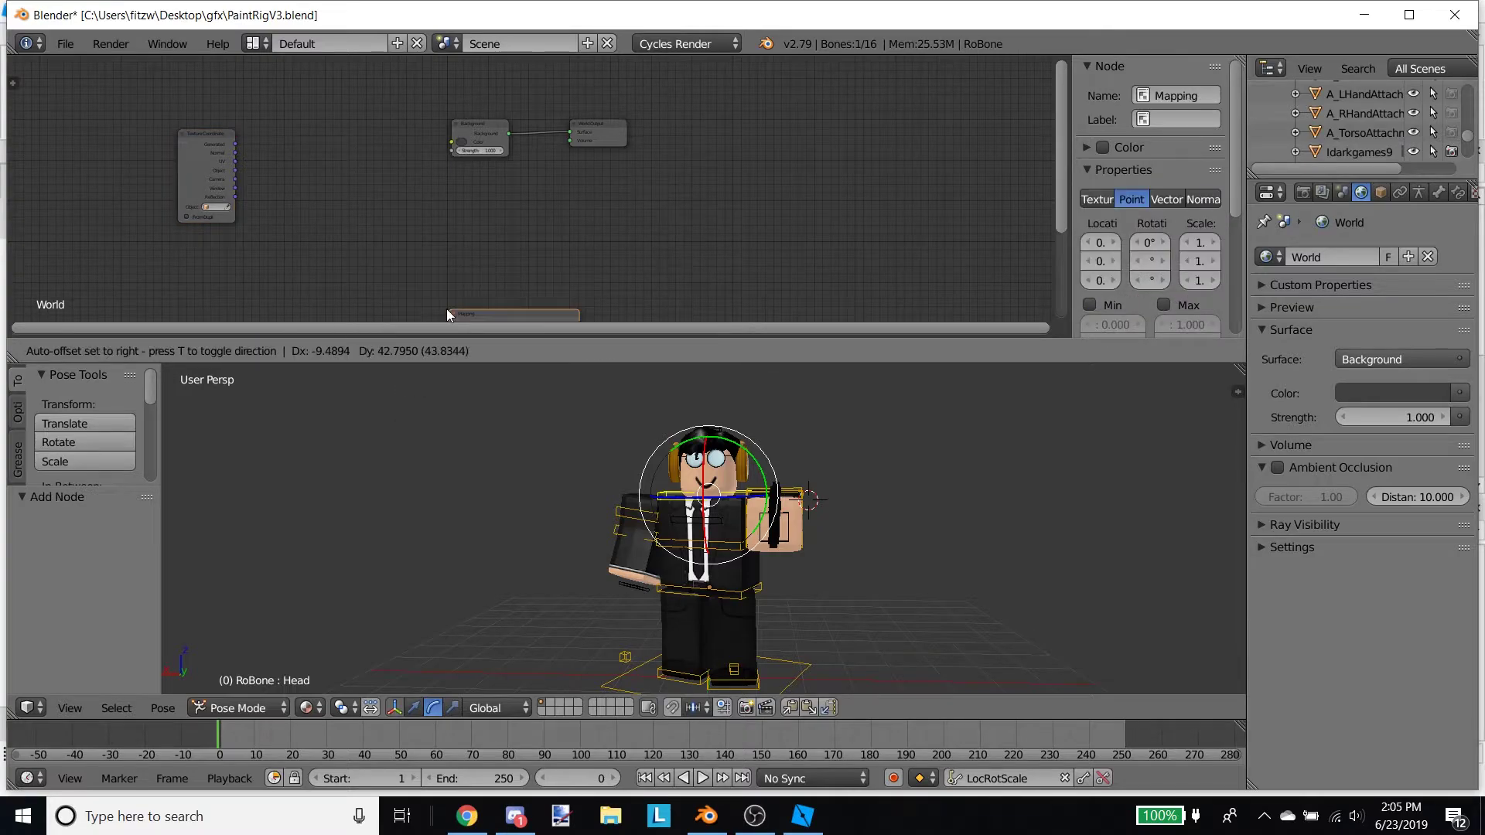
click(290, 142)
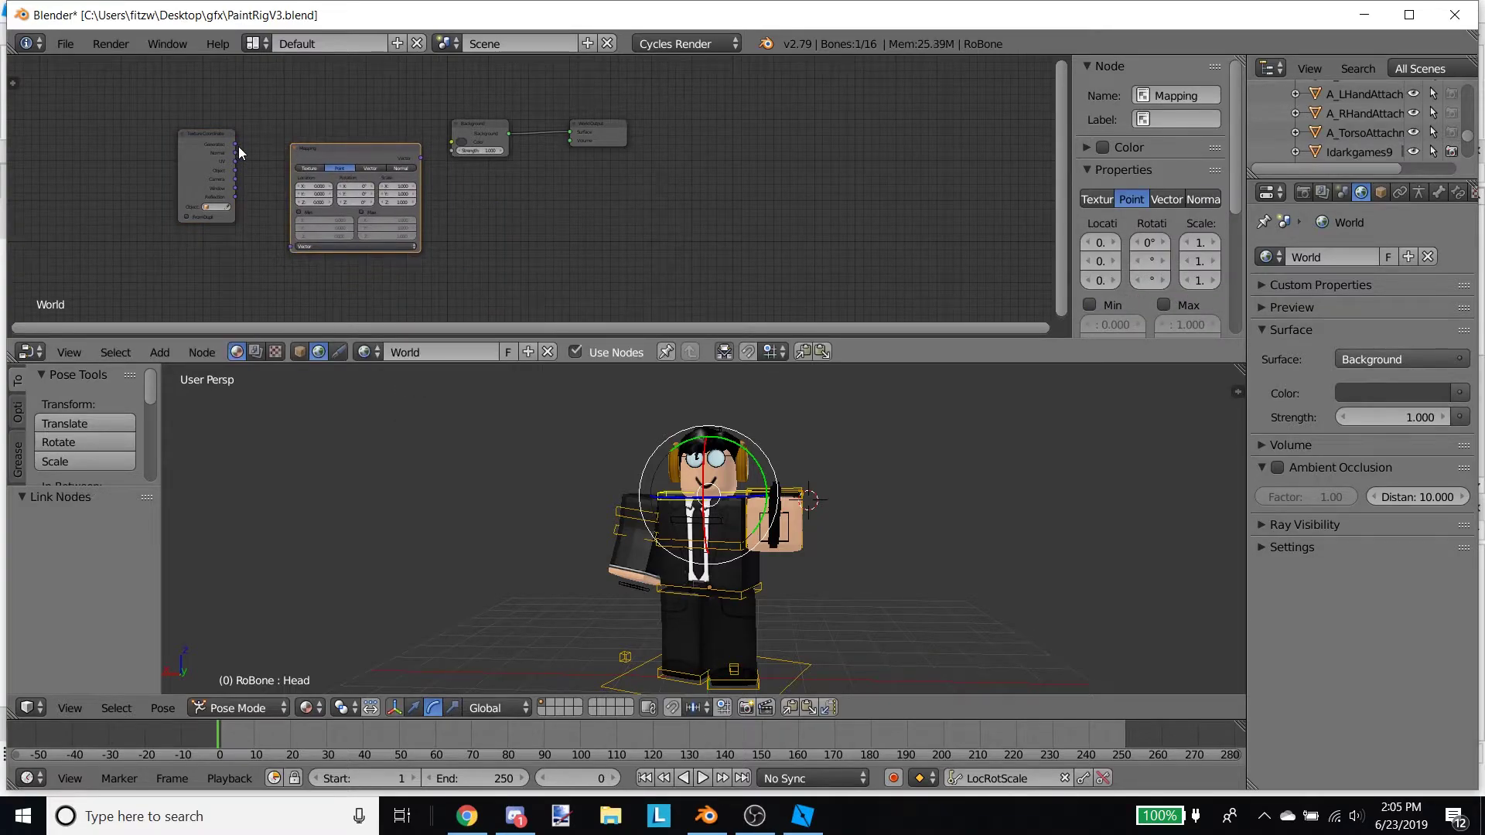
drag(235, 144, 235, 145)
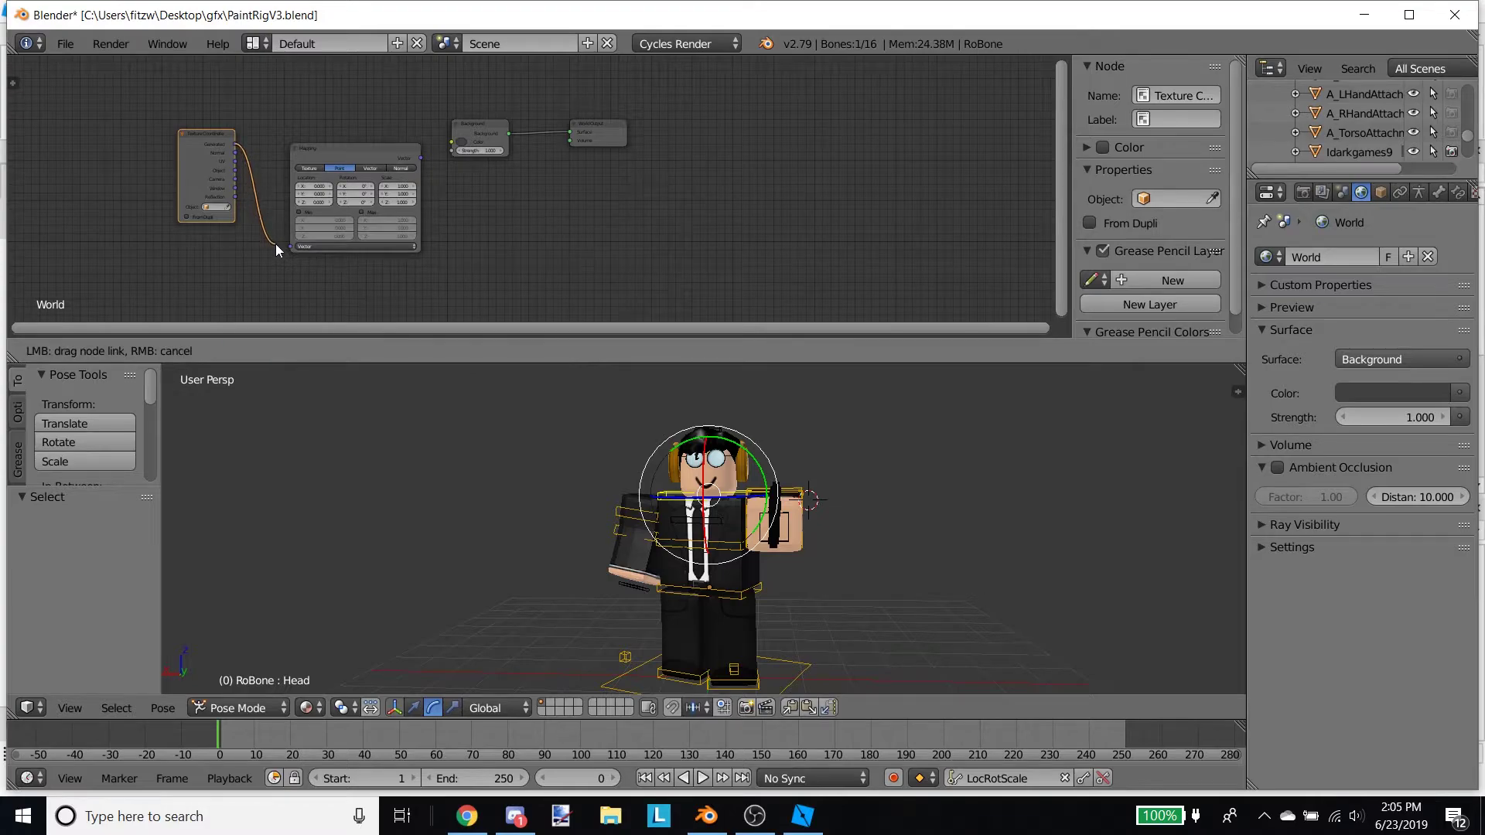
drag(276, 243, 290, 246)
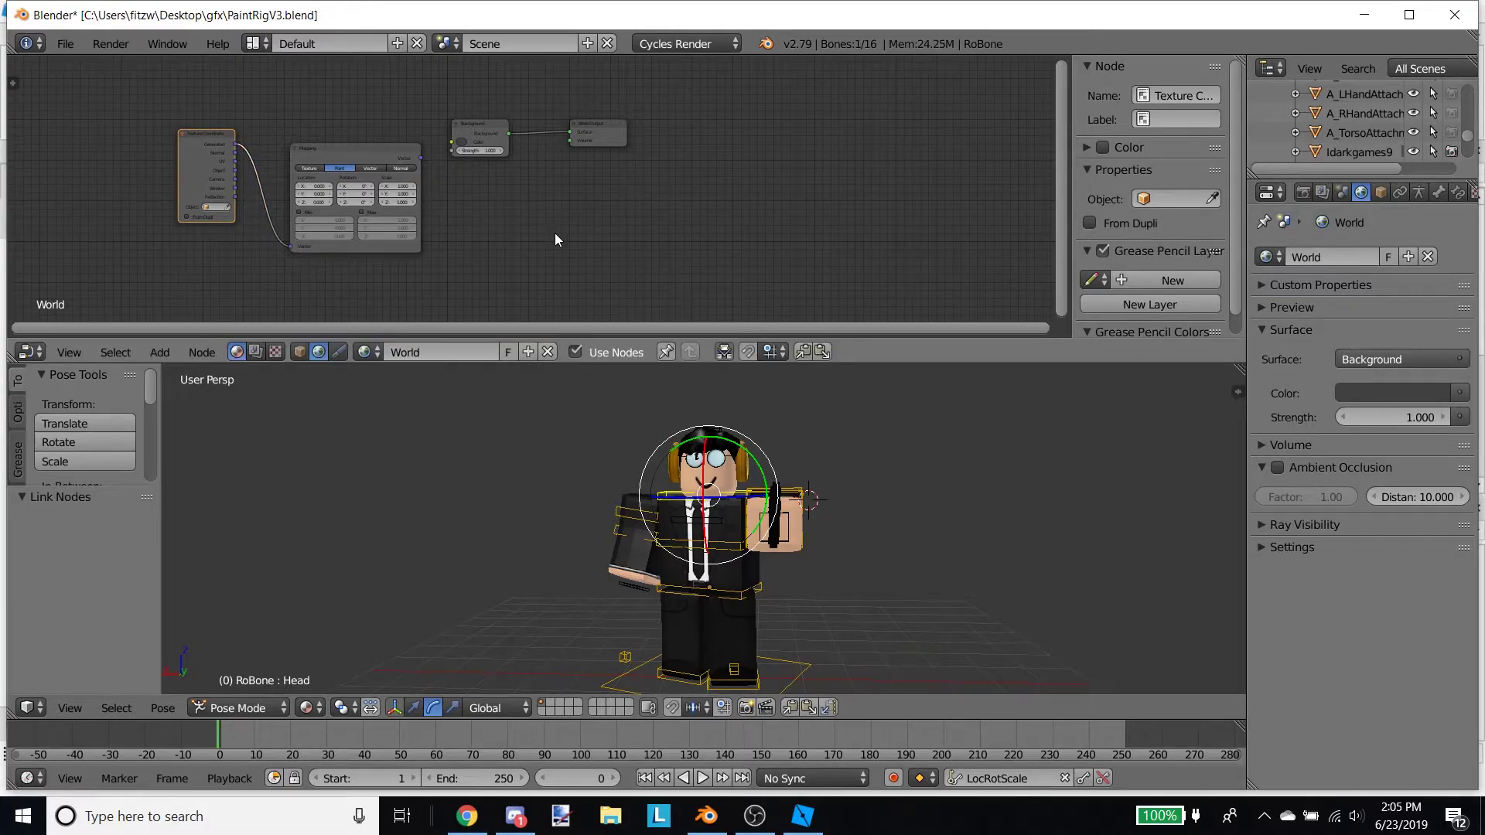
- Add an Environment Texture node, feed it from the Mapping node and link its Color output to the Background node's Color input
key(shift+a)
mouse_move(539, 188)
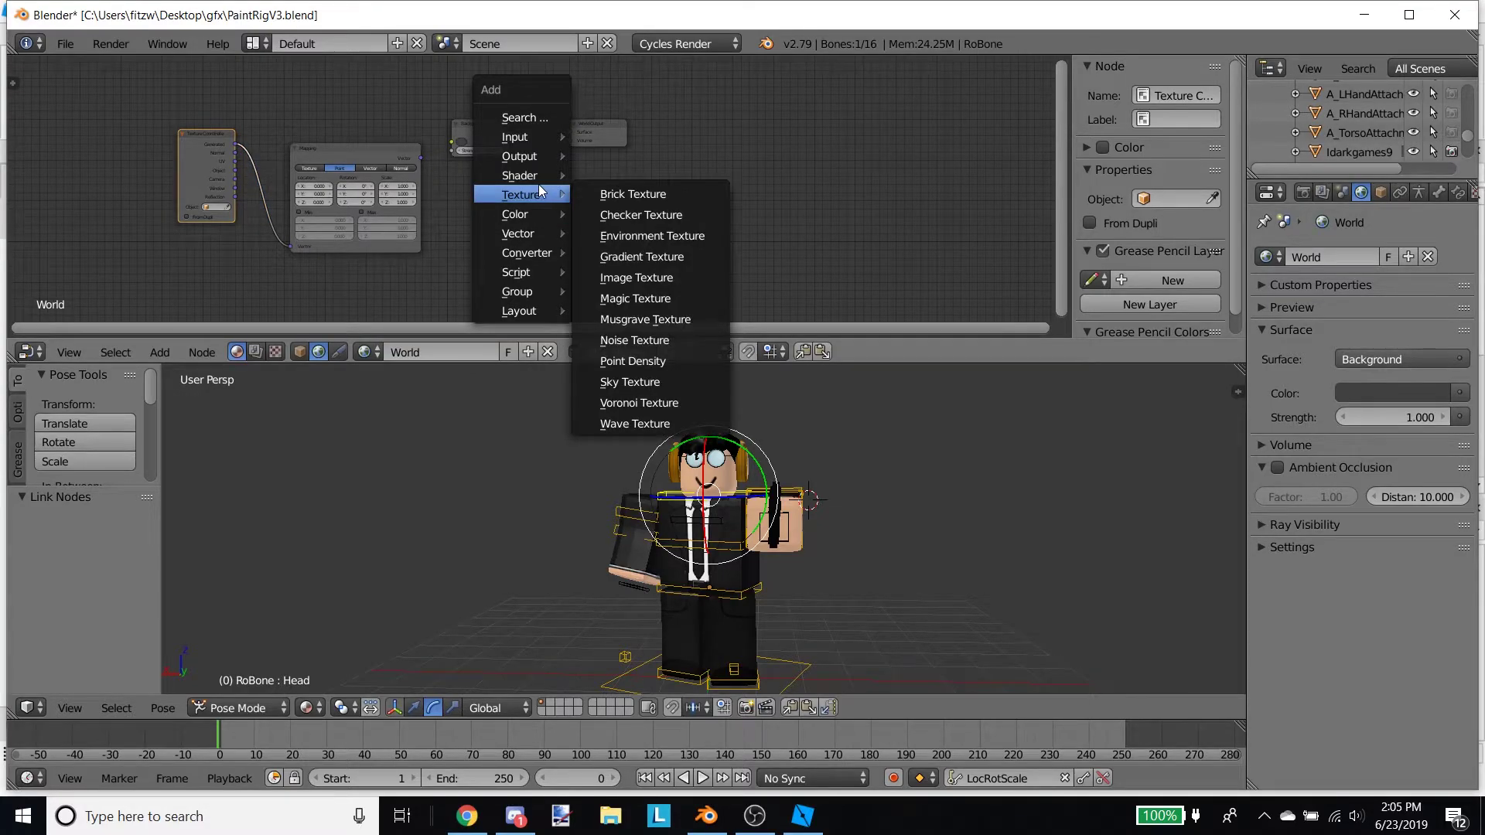
click(634, 235)
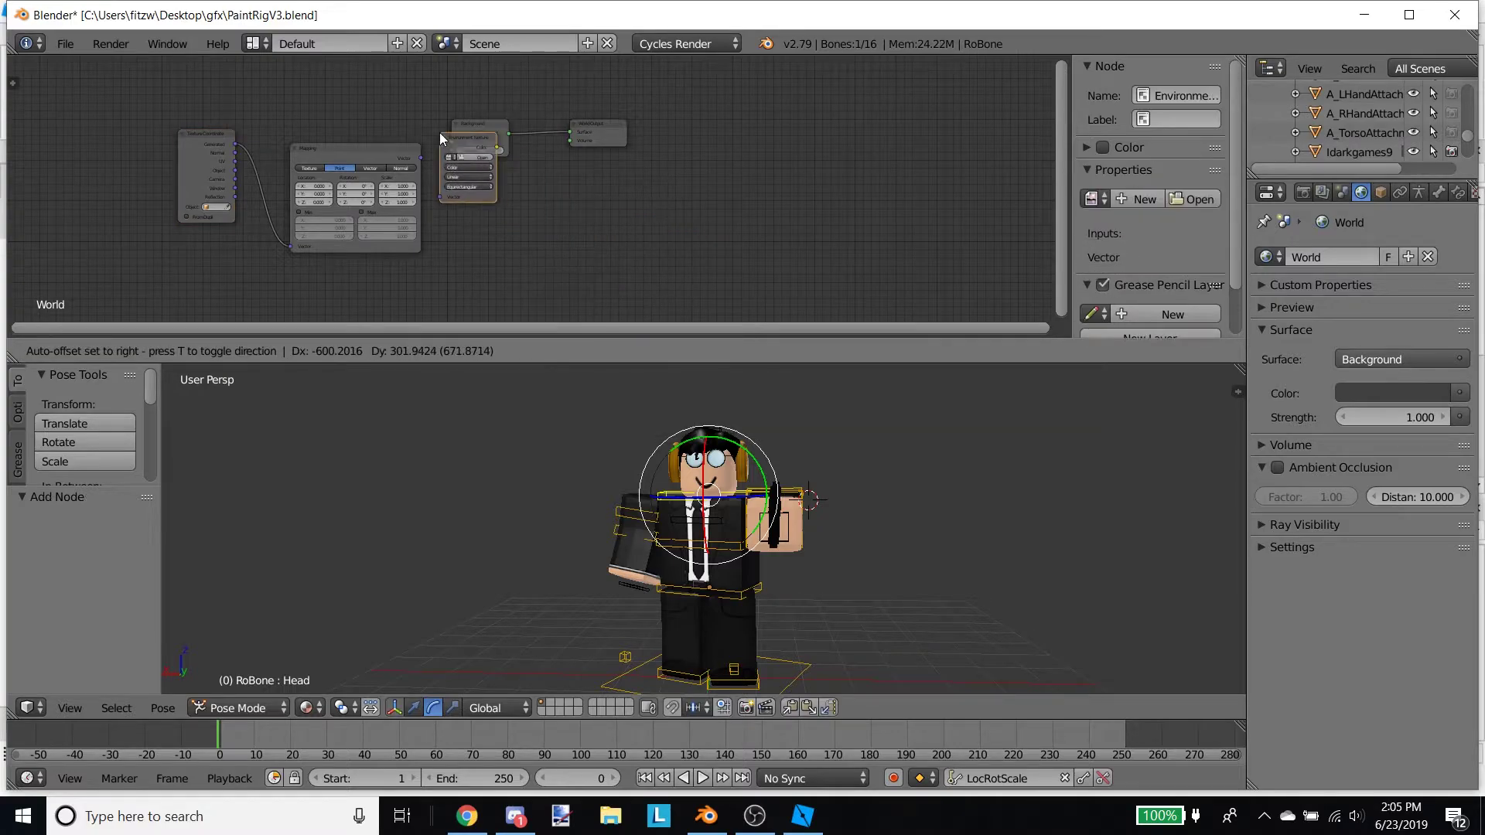
click(399, 64)
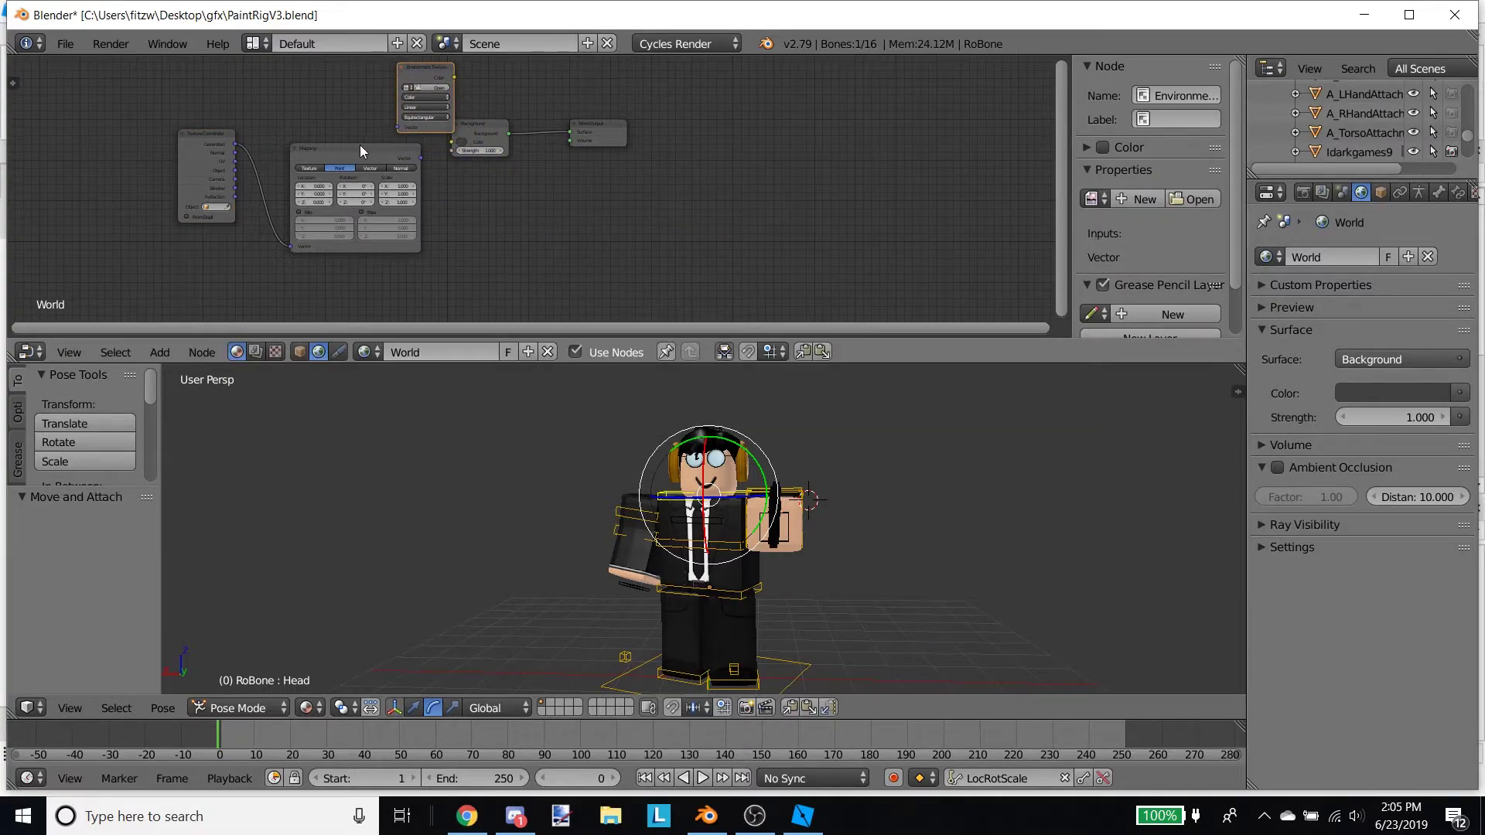
drag(359, 146, 317, 132)
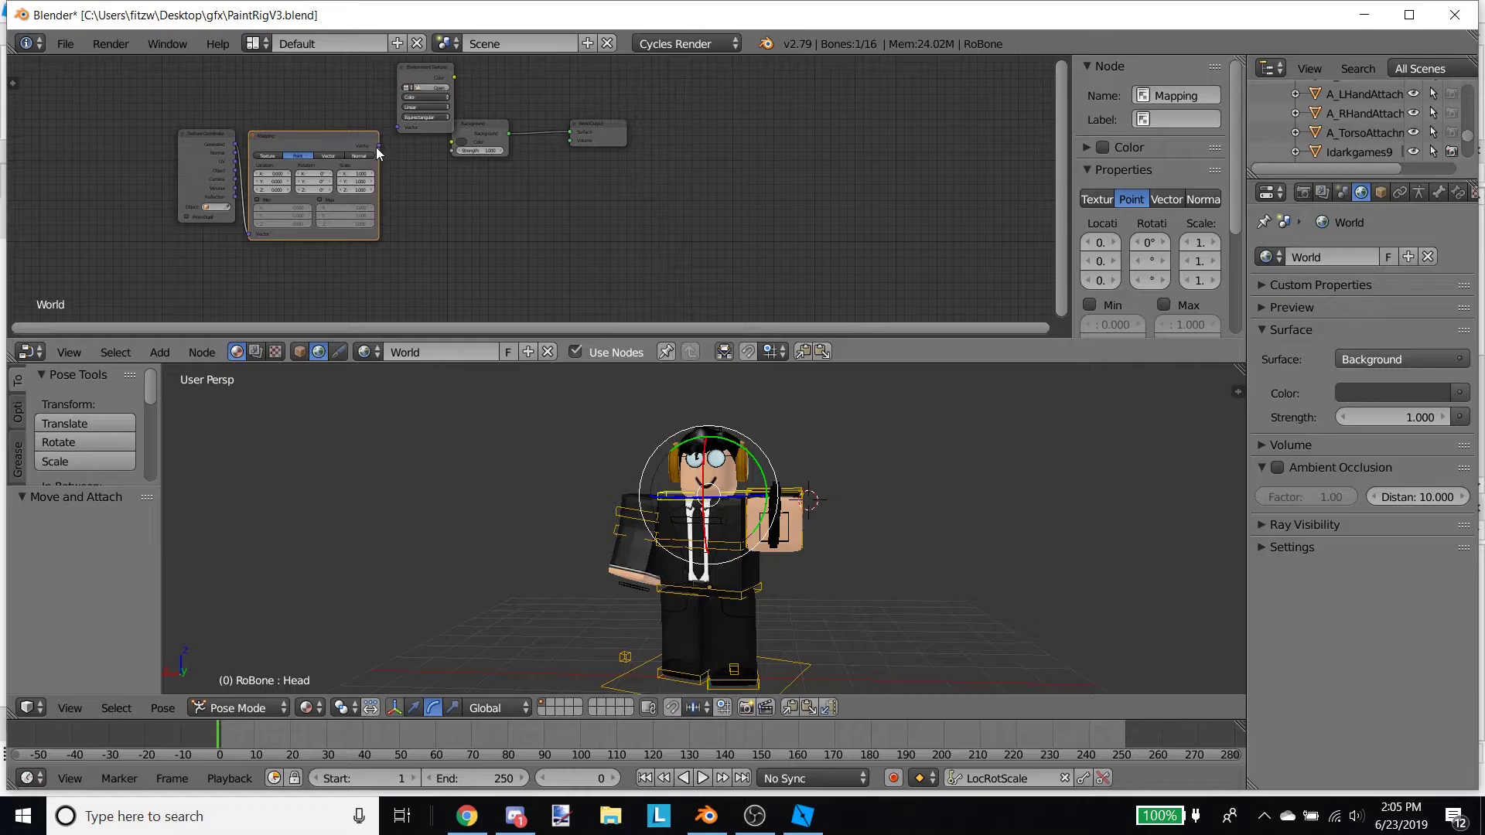
drag(378, 146, 398, 126)
mouse_move(430, 71)
mouse_down()
mouse_move(413, 172)
mouse_move(441, 183)
mouse_move(448, 141)
mouse_move(436, 174)
mouse_move(421, 77)
mouse_up()
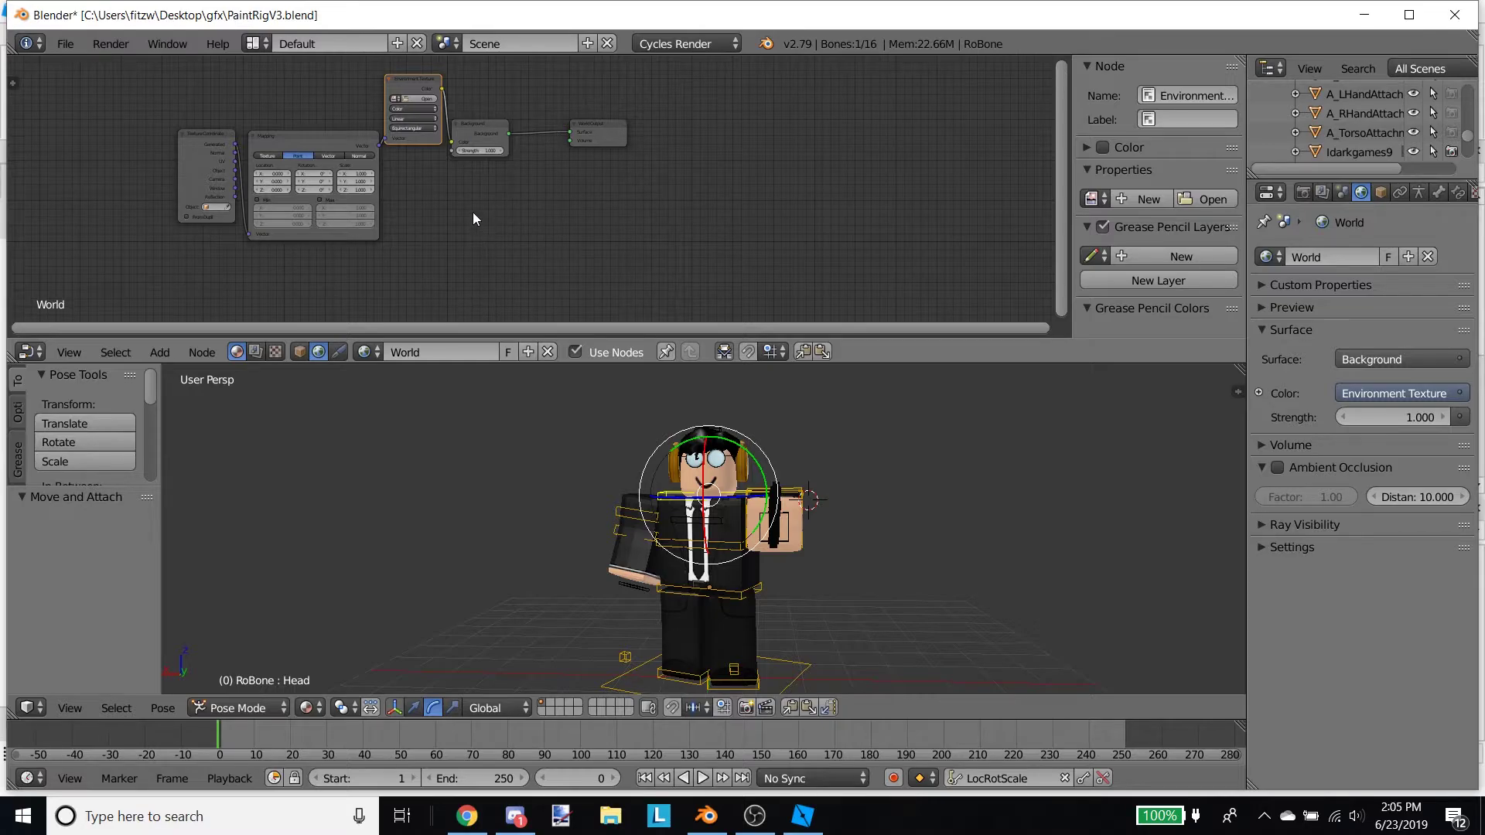
- Switch to Chrome, search Google for hdrihaven and open the HDRIs page of the HDRI Haven site
click(466, 816)
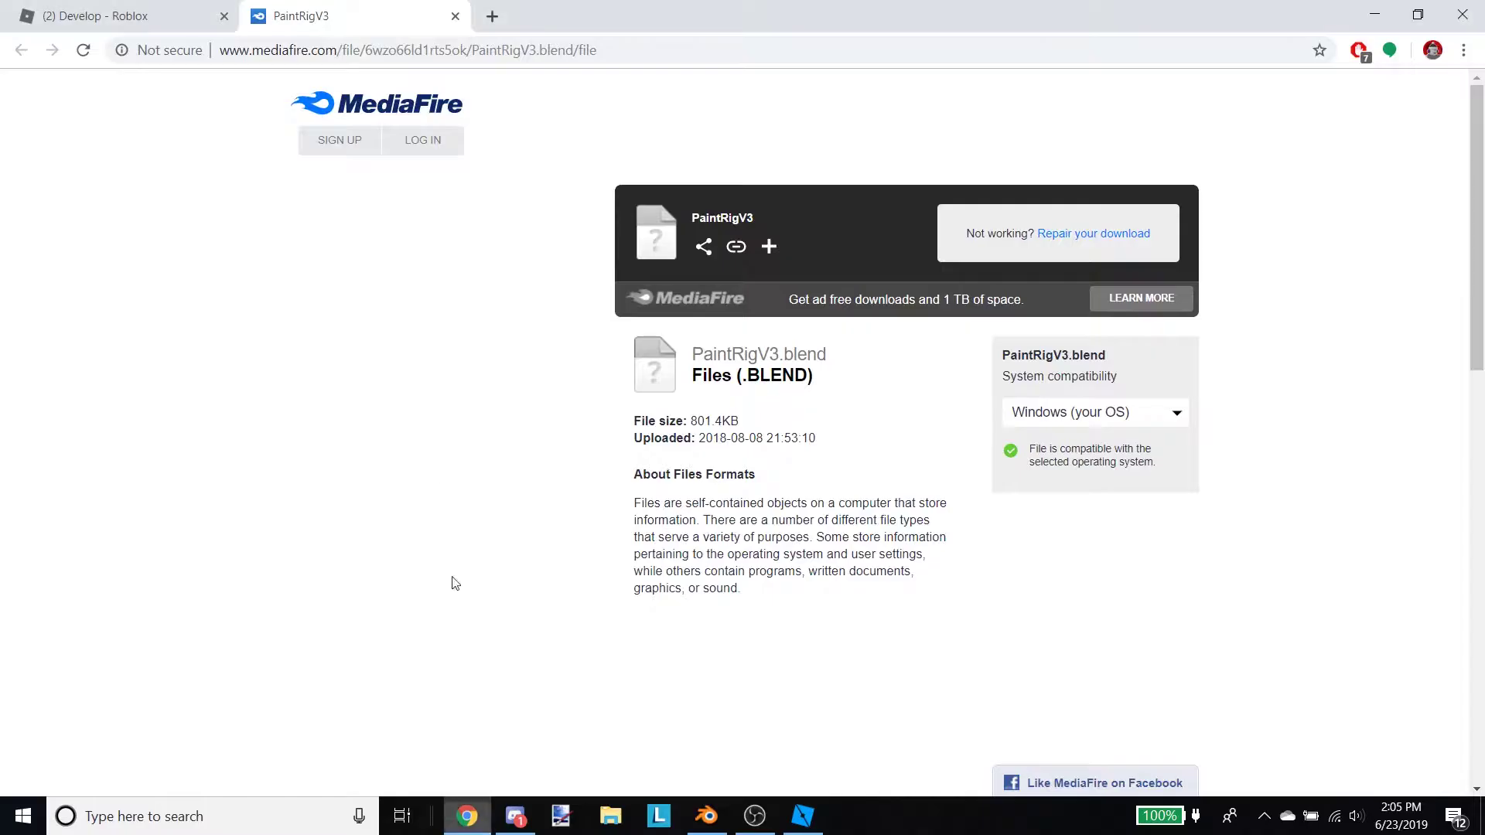
click(480, 17)
click(455, 16)
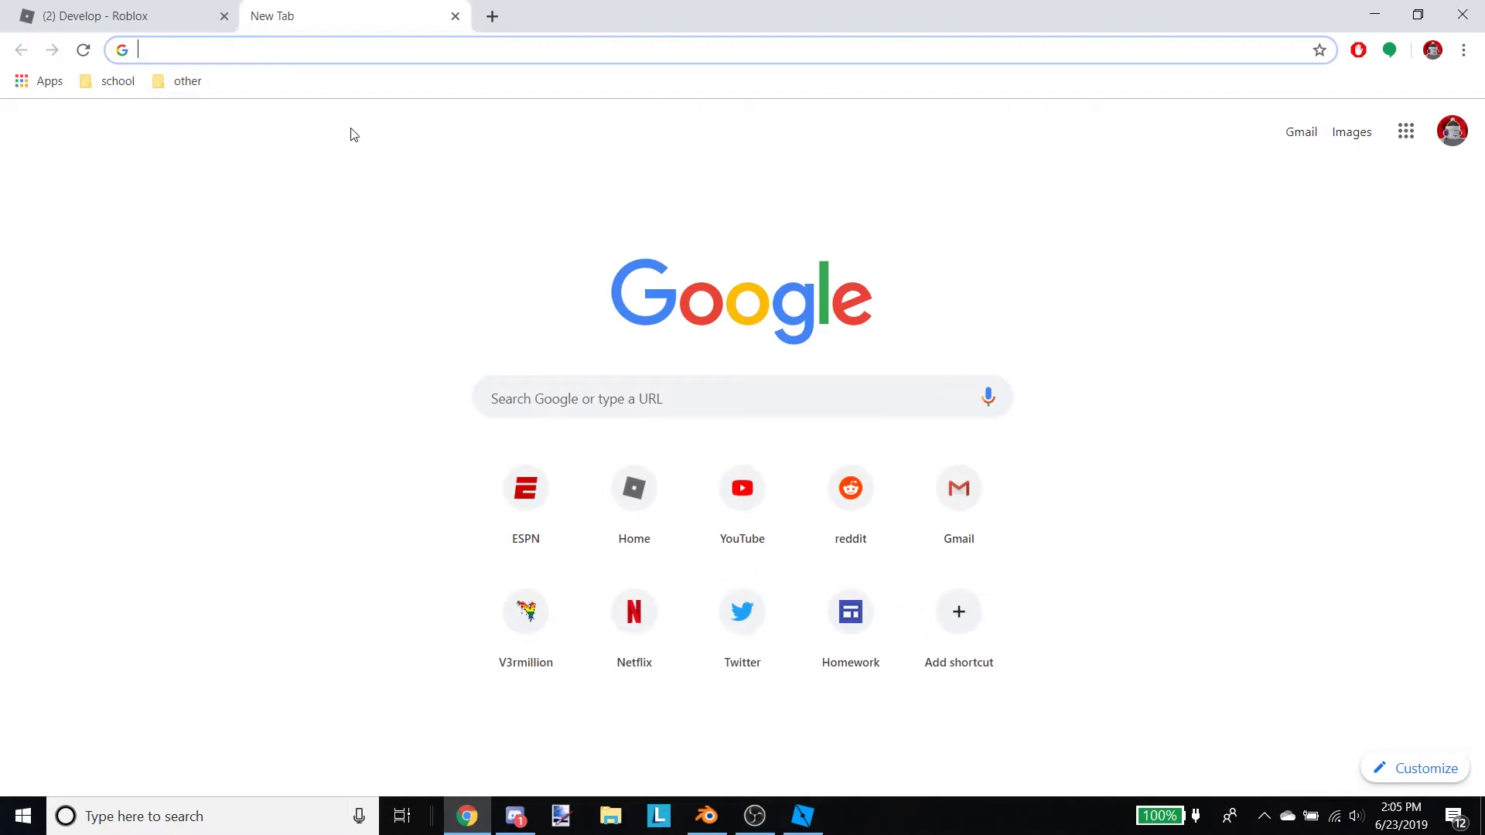
text(hdrihaven)
key(Return)
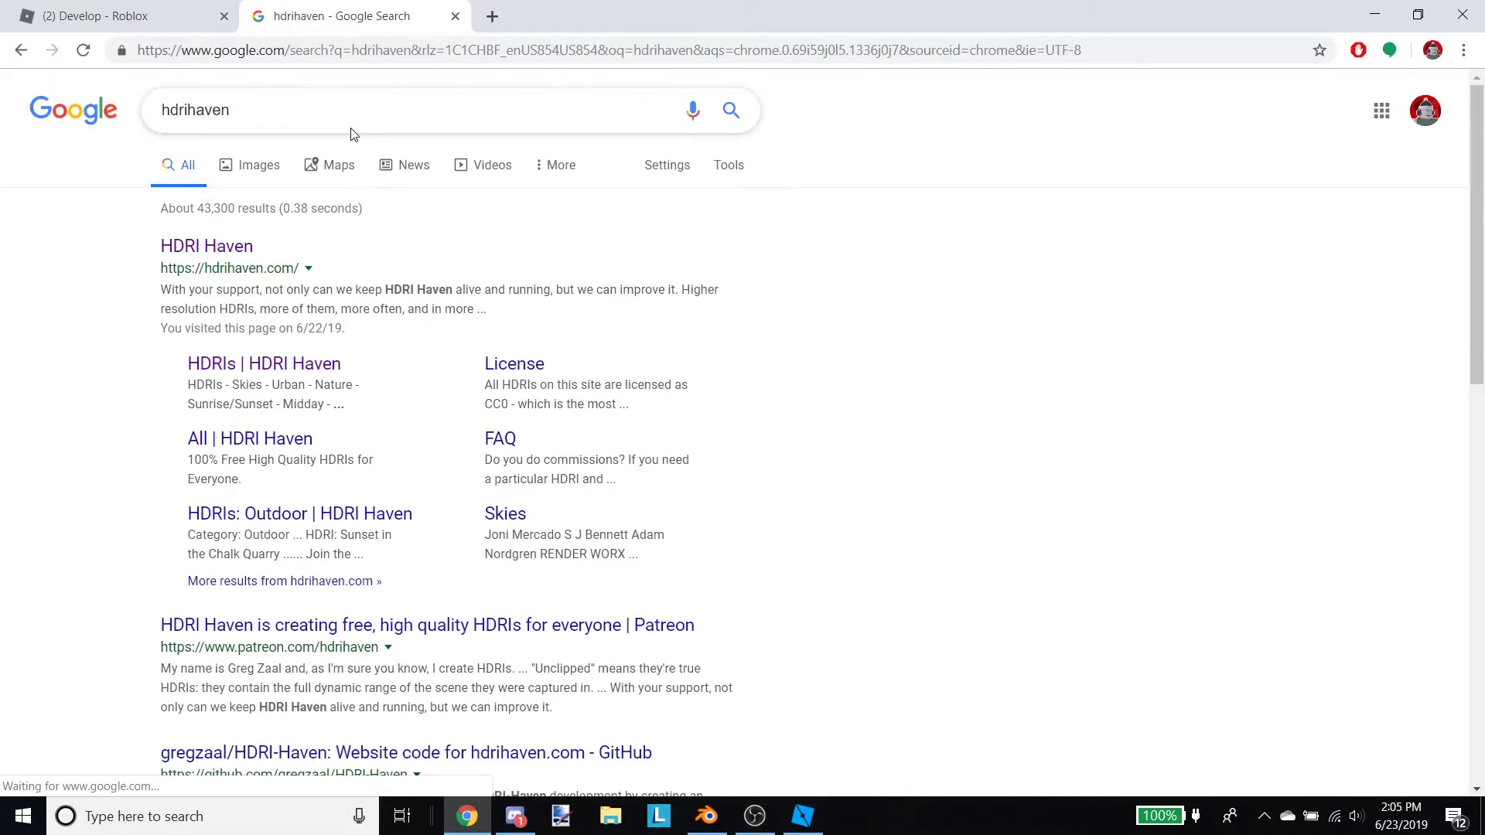
click(215, 247)
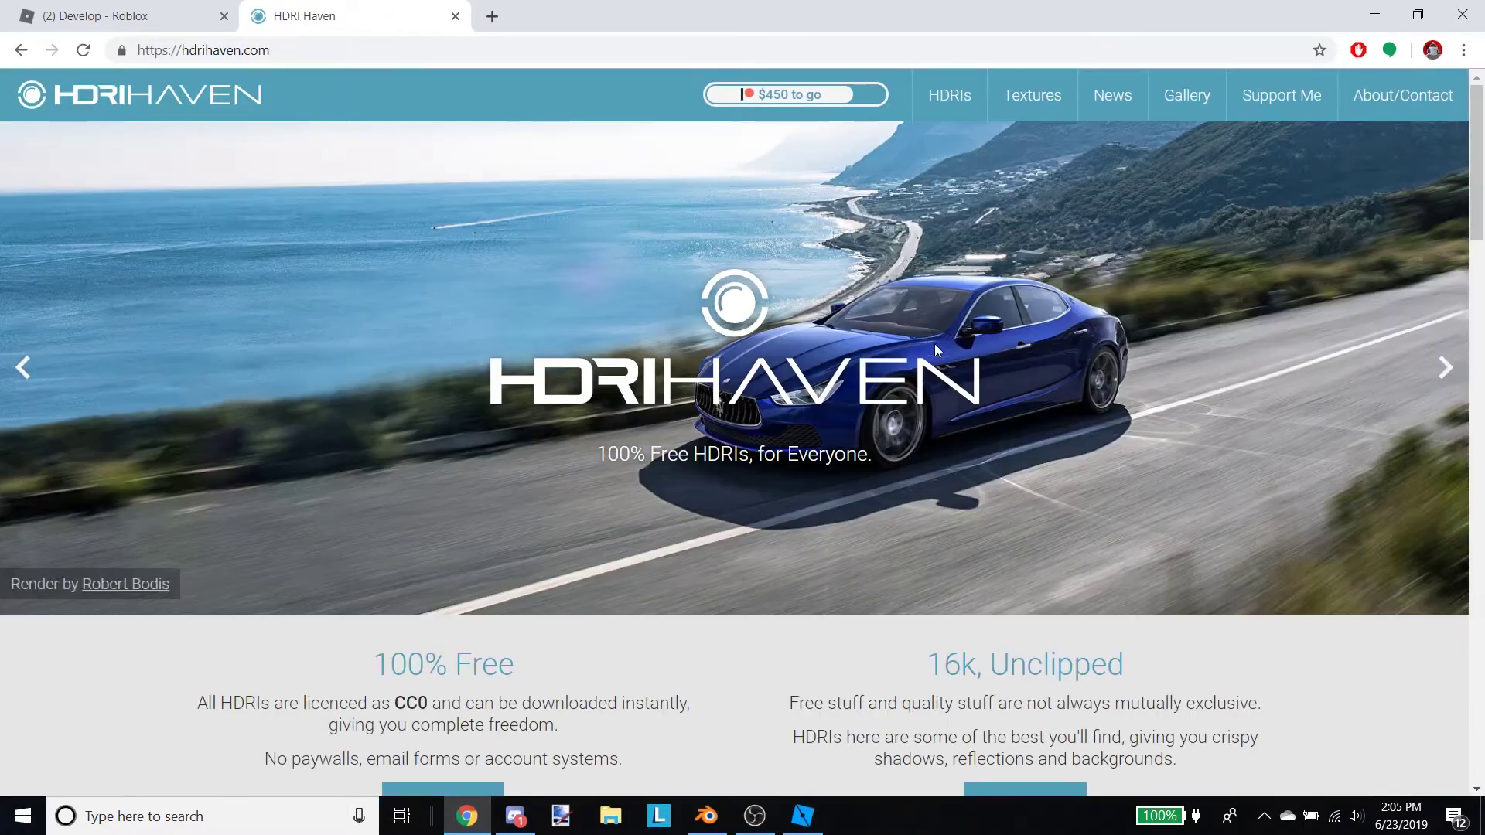
click(968, 96)
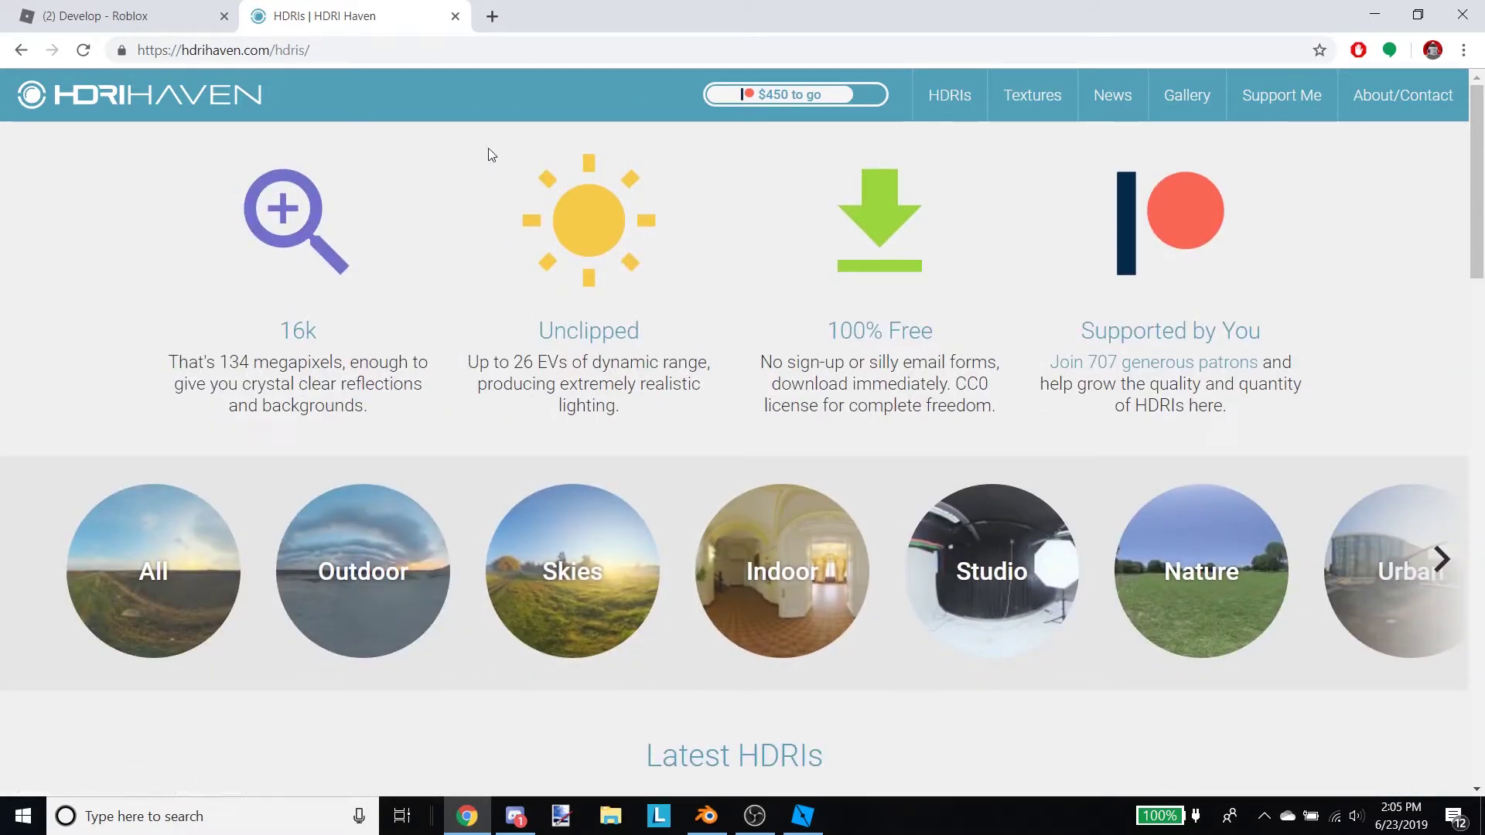
- Close the HDRI Haven page and switch back to Blender
click(456, 17)
click(803, 815)
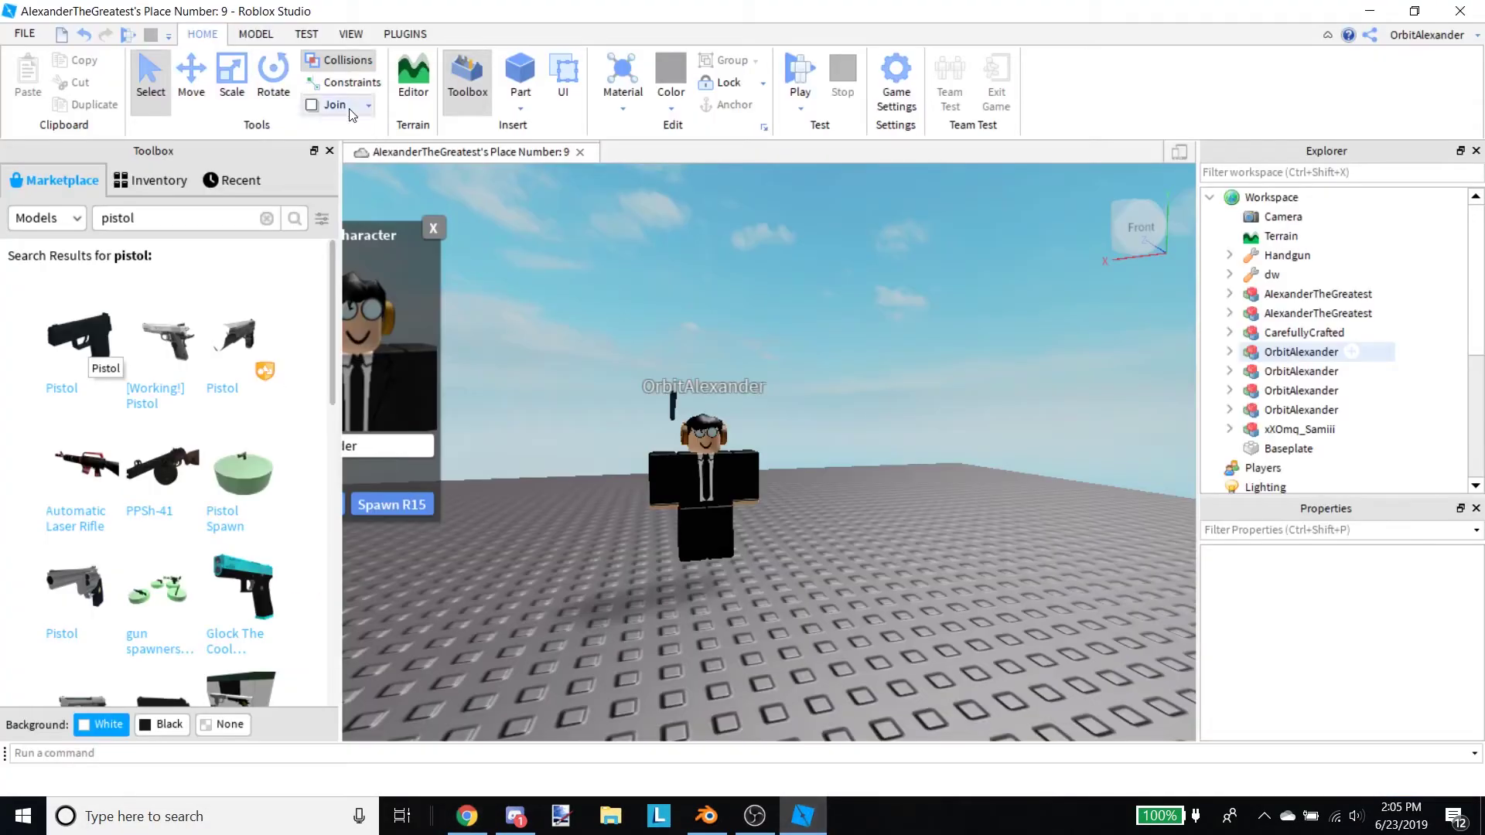
click(706, 816)
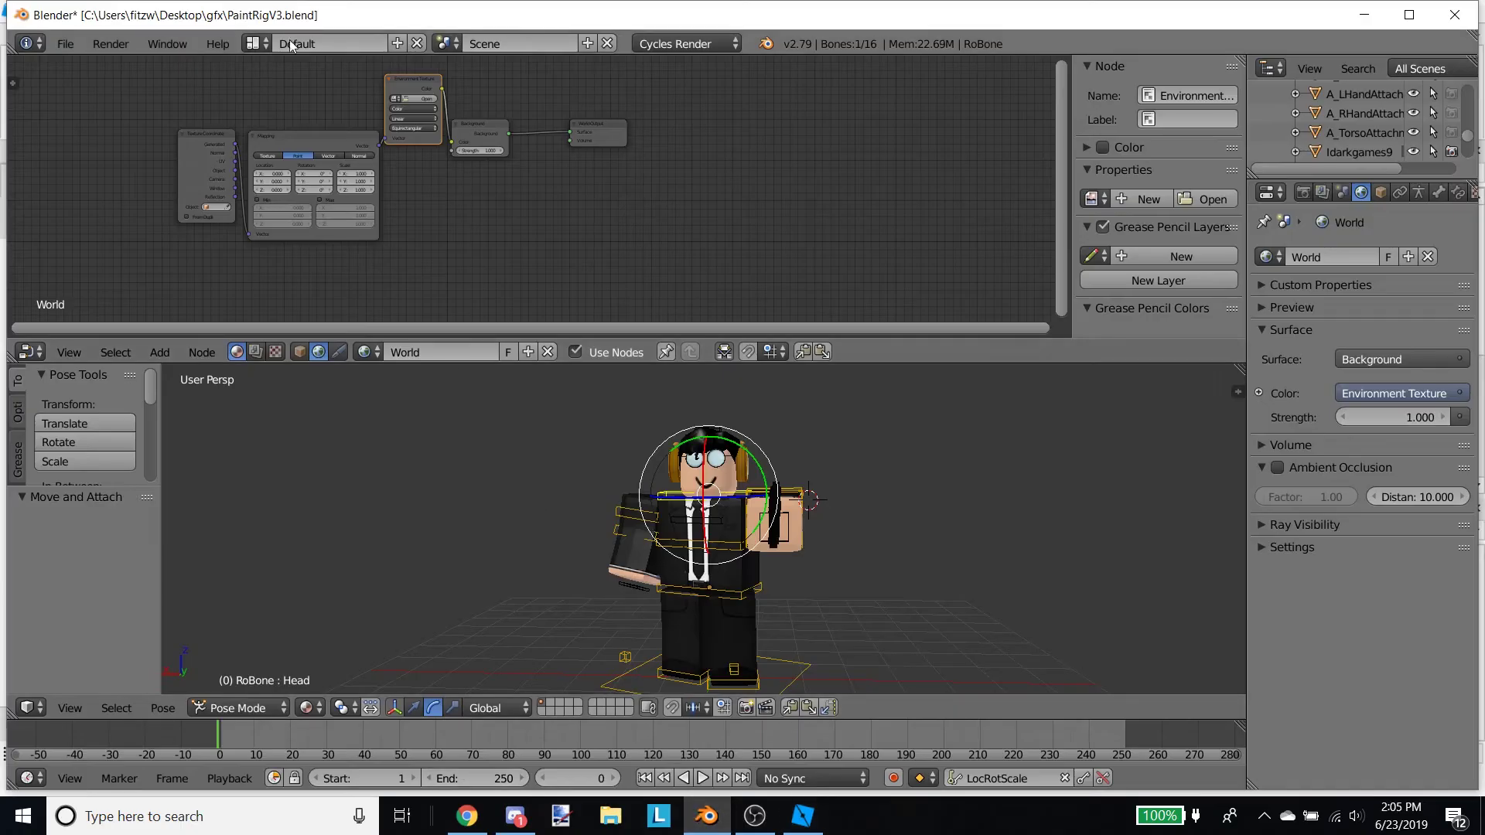
click(426, 98)
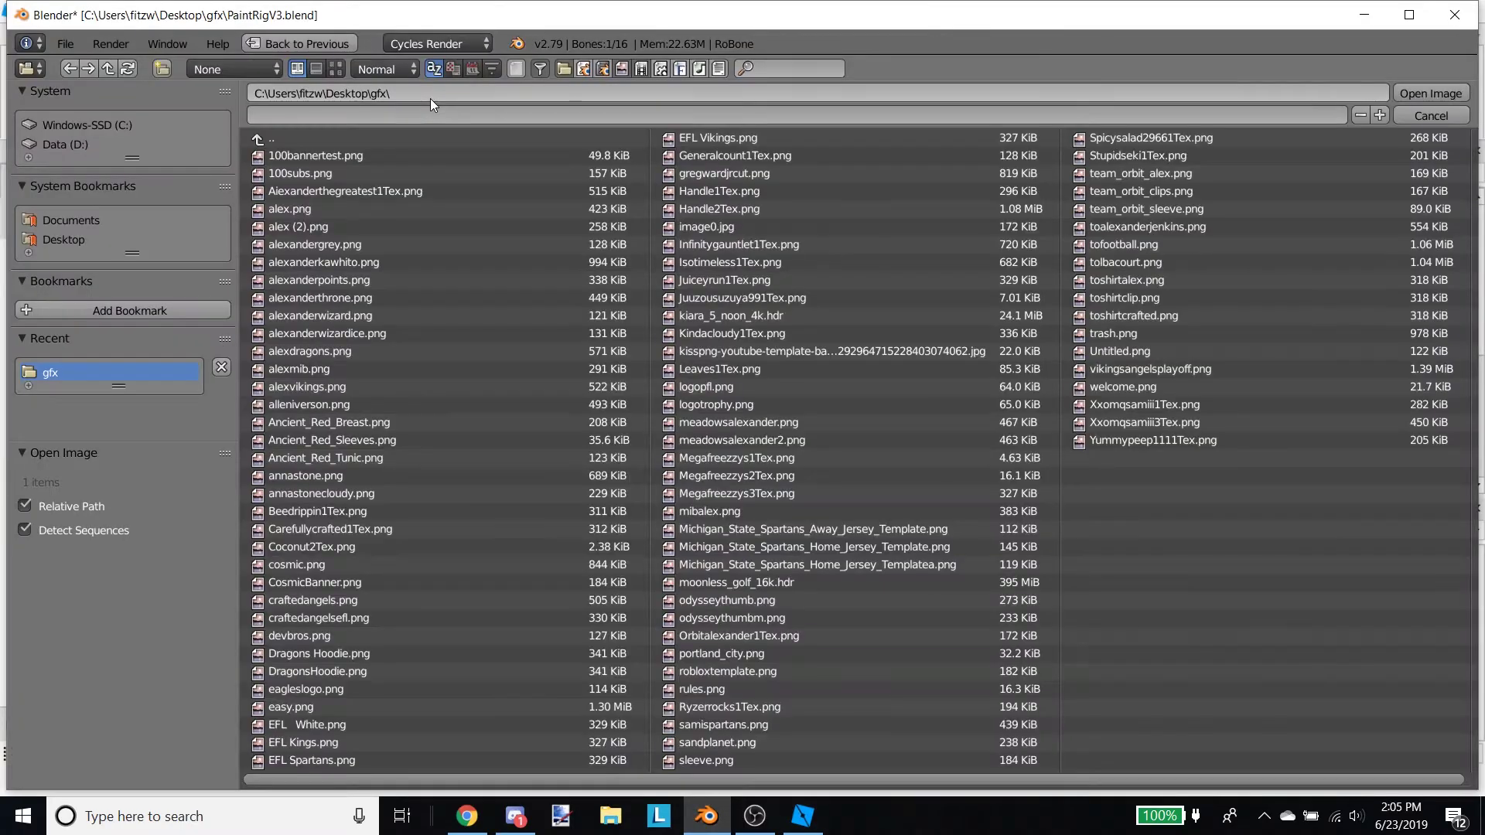
click(736, 314)
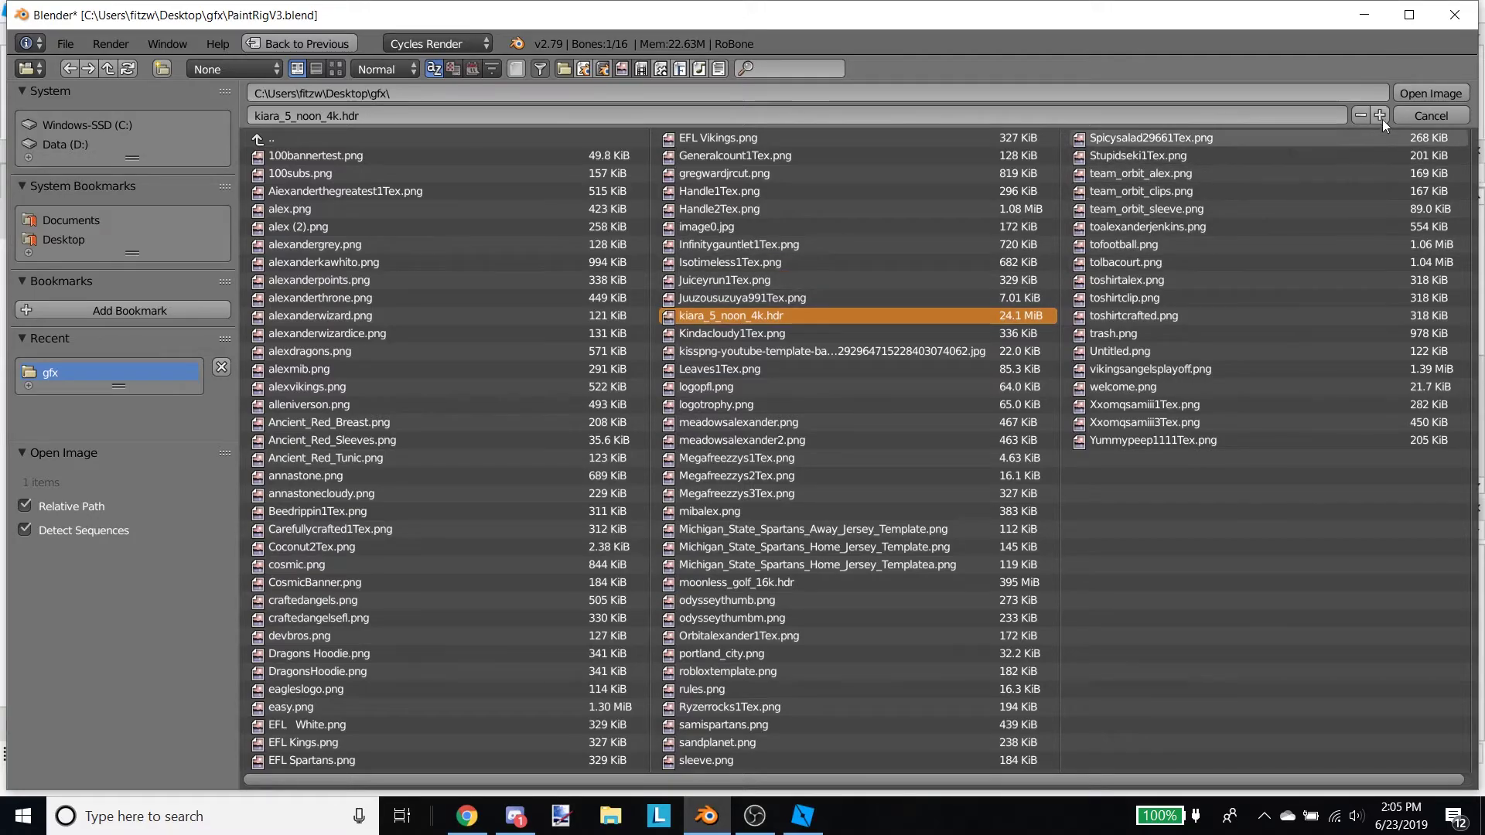
click(1431, 115)
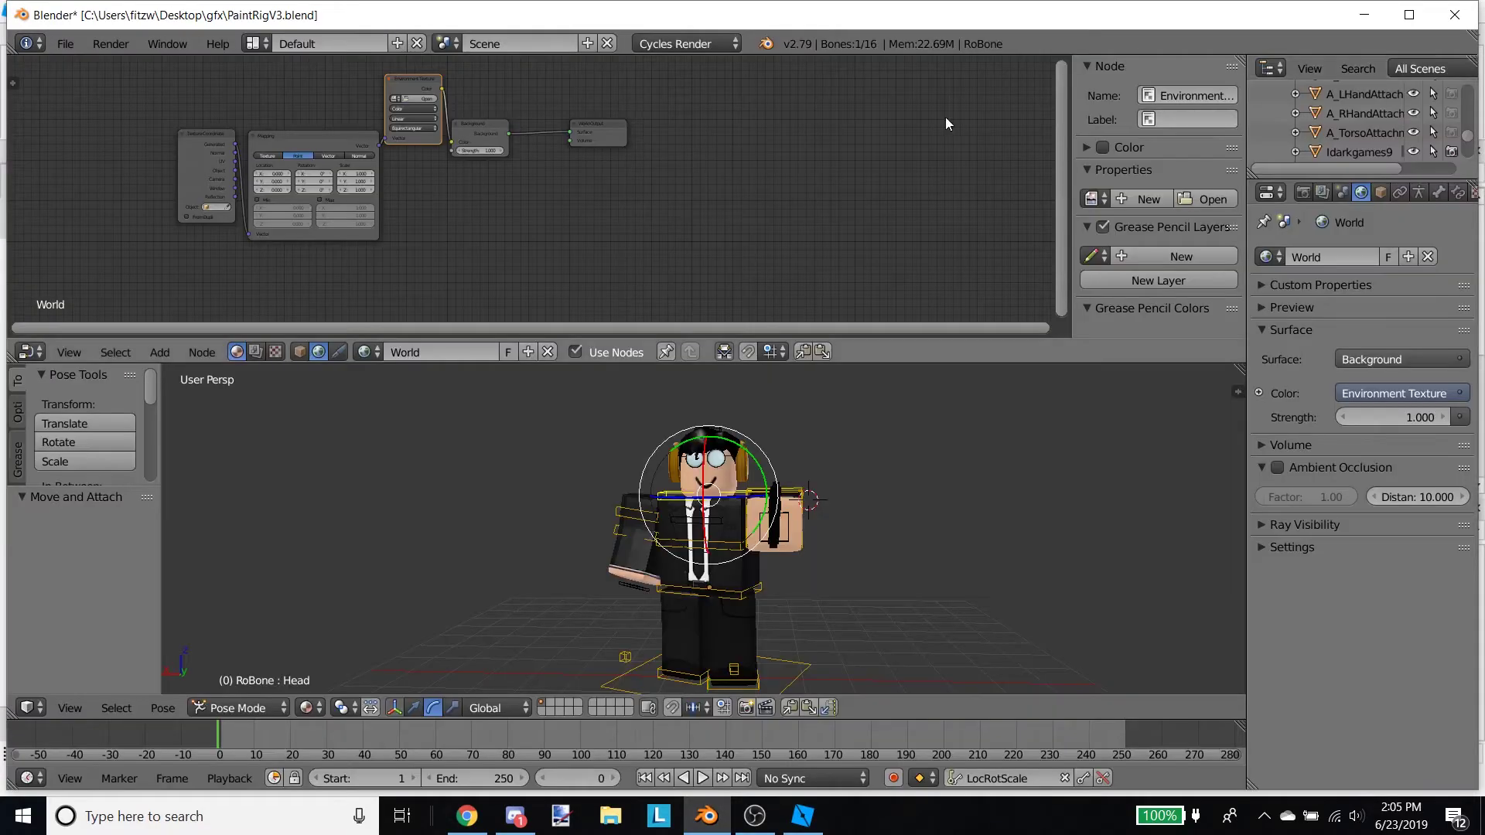
- Load the image kiara_5_noon_4k.hdr from the gfx folder into the Environment Texture node
click(424, 98)
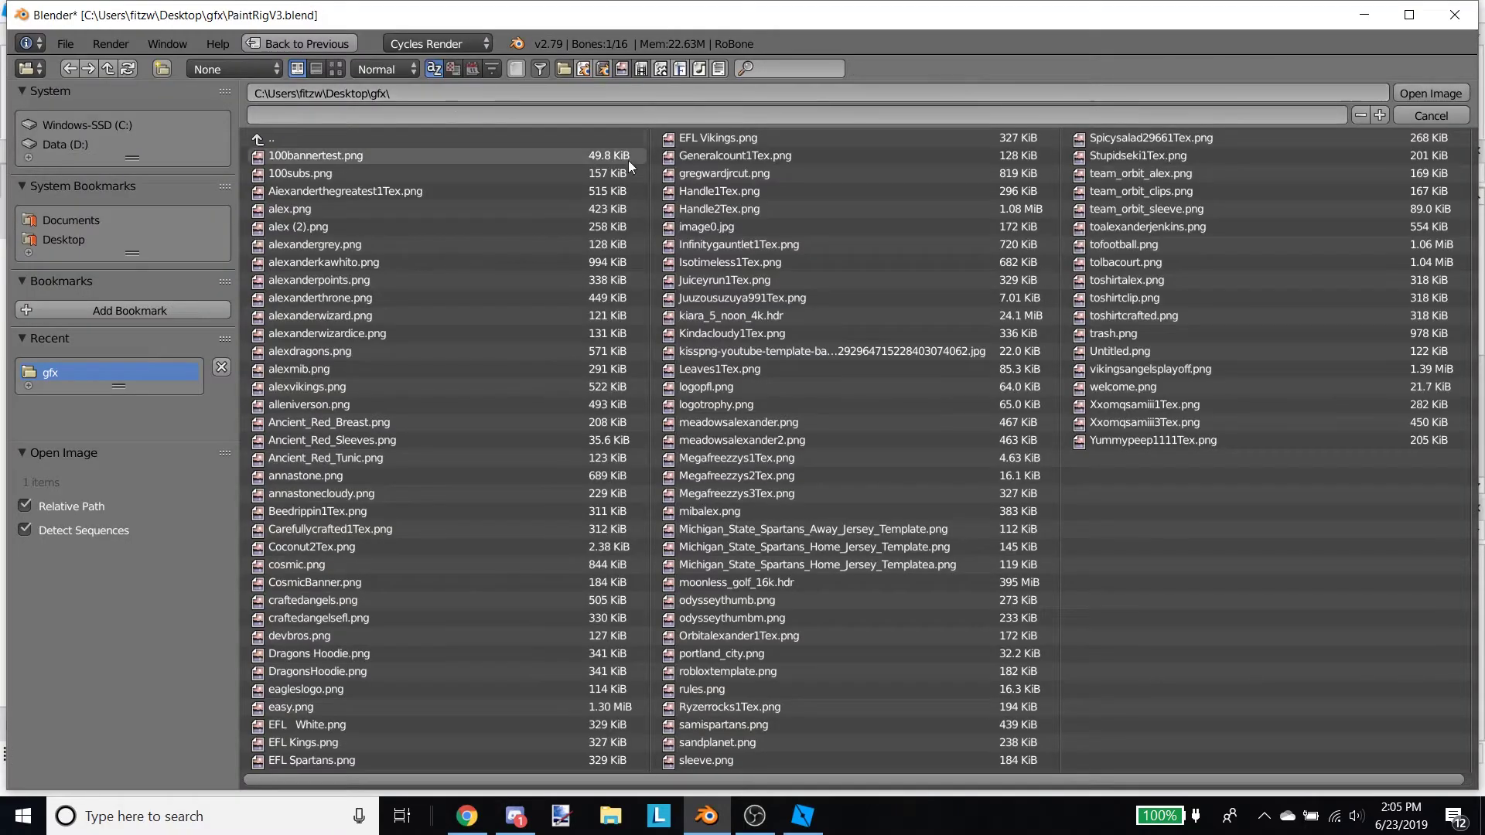
click(778, 319)
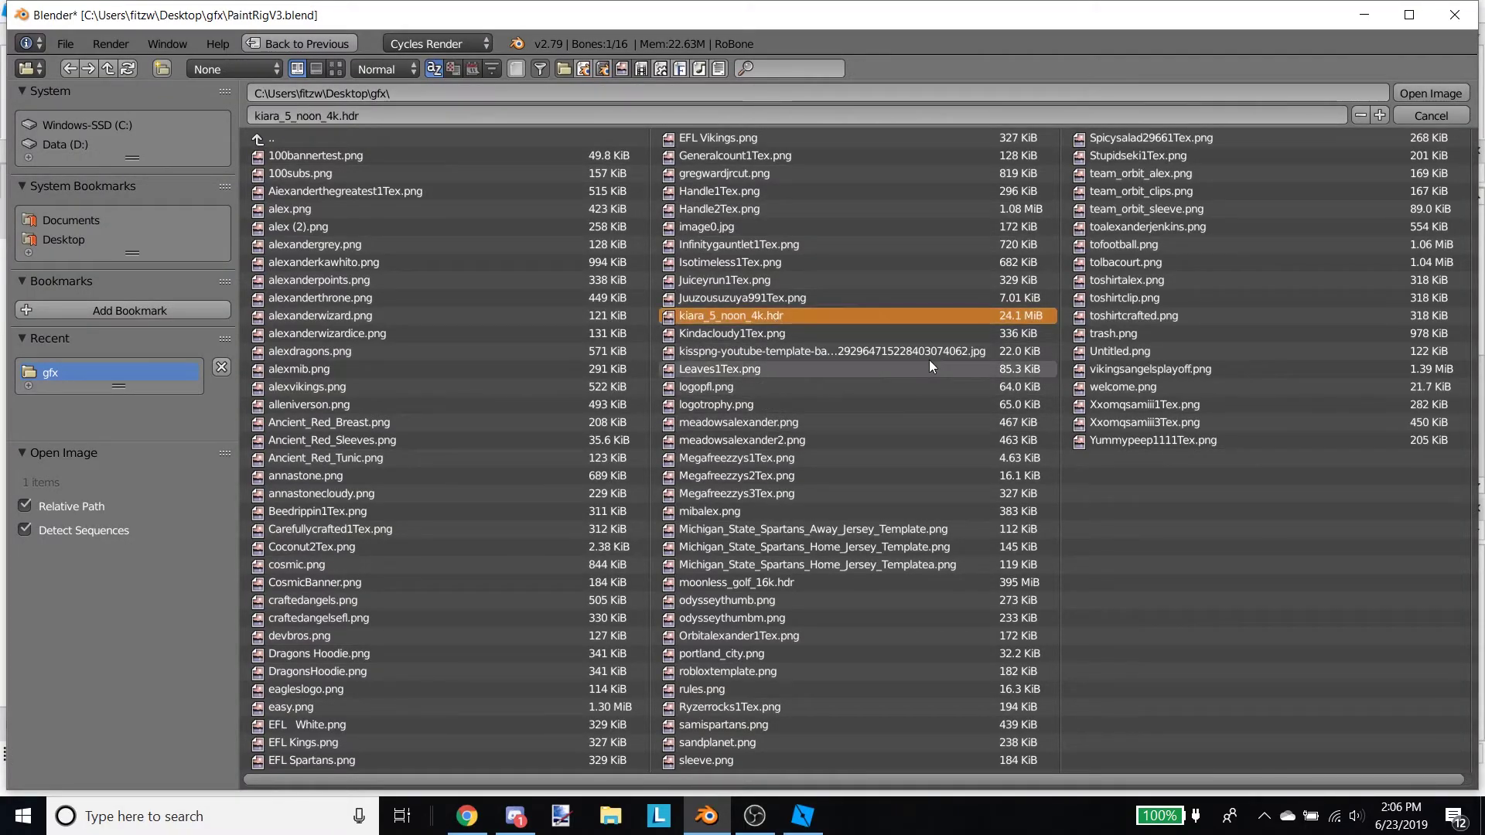
click(1426, 93)
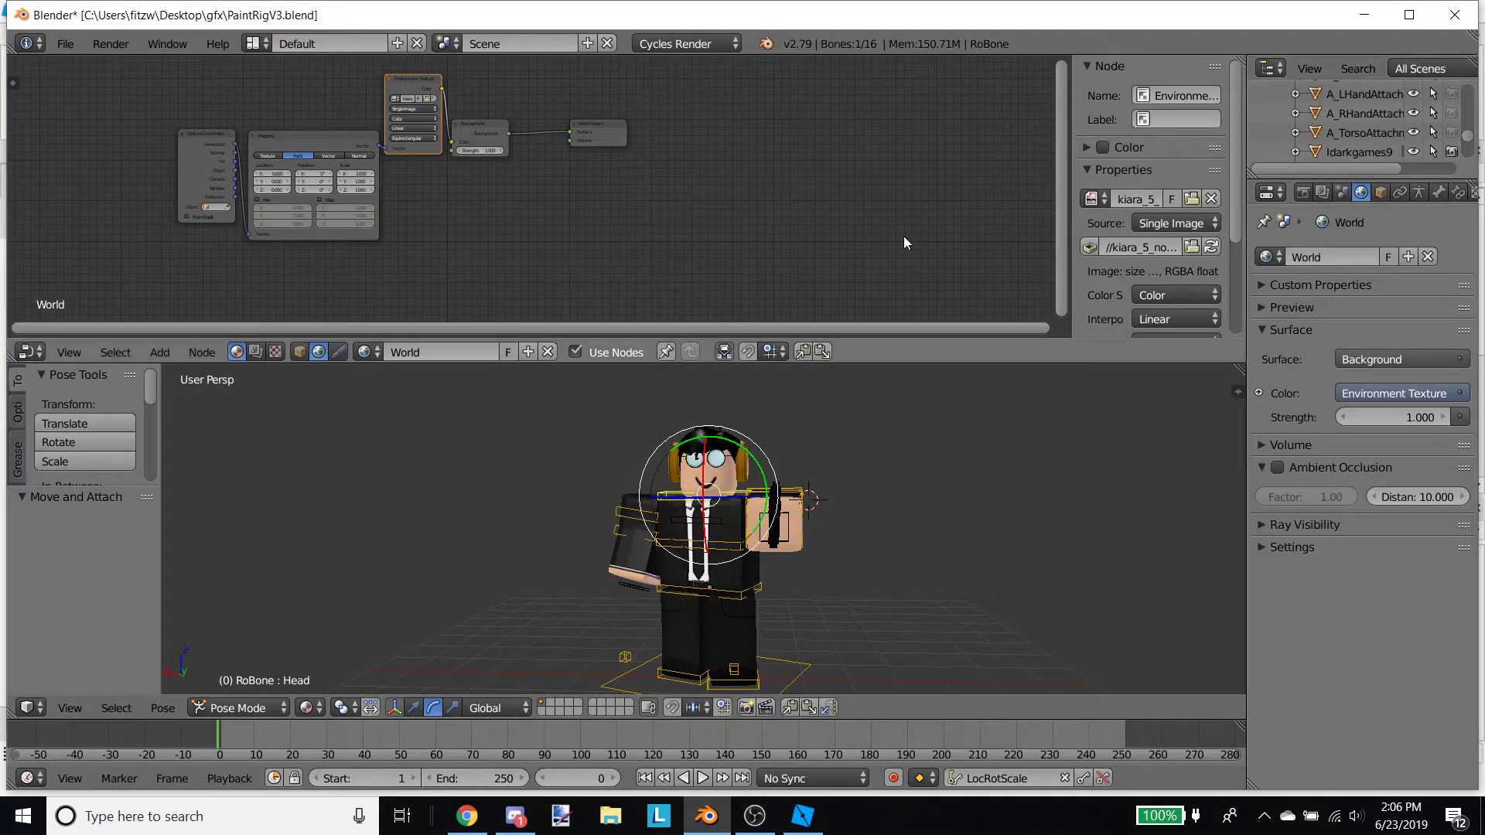
- Preview the reframed character in rendered shading, merge the node editor area into the 3D view, and return to the previous shading
key(shift+f)
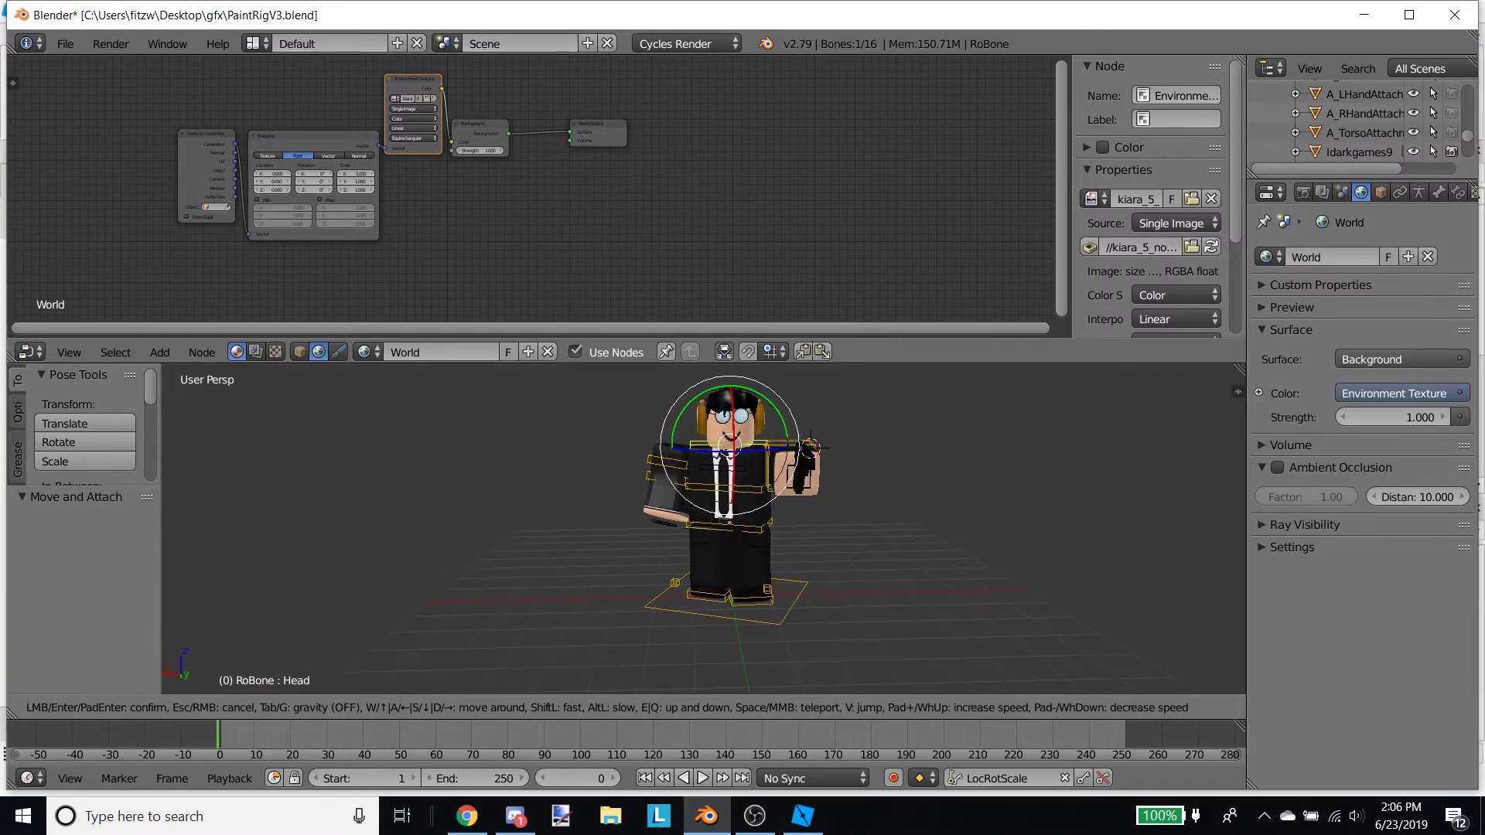
click(705, 533)
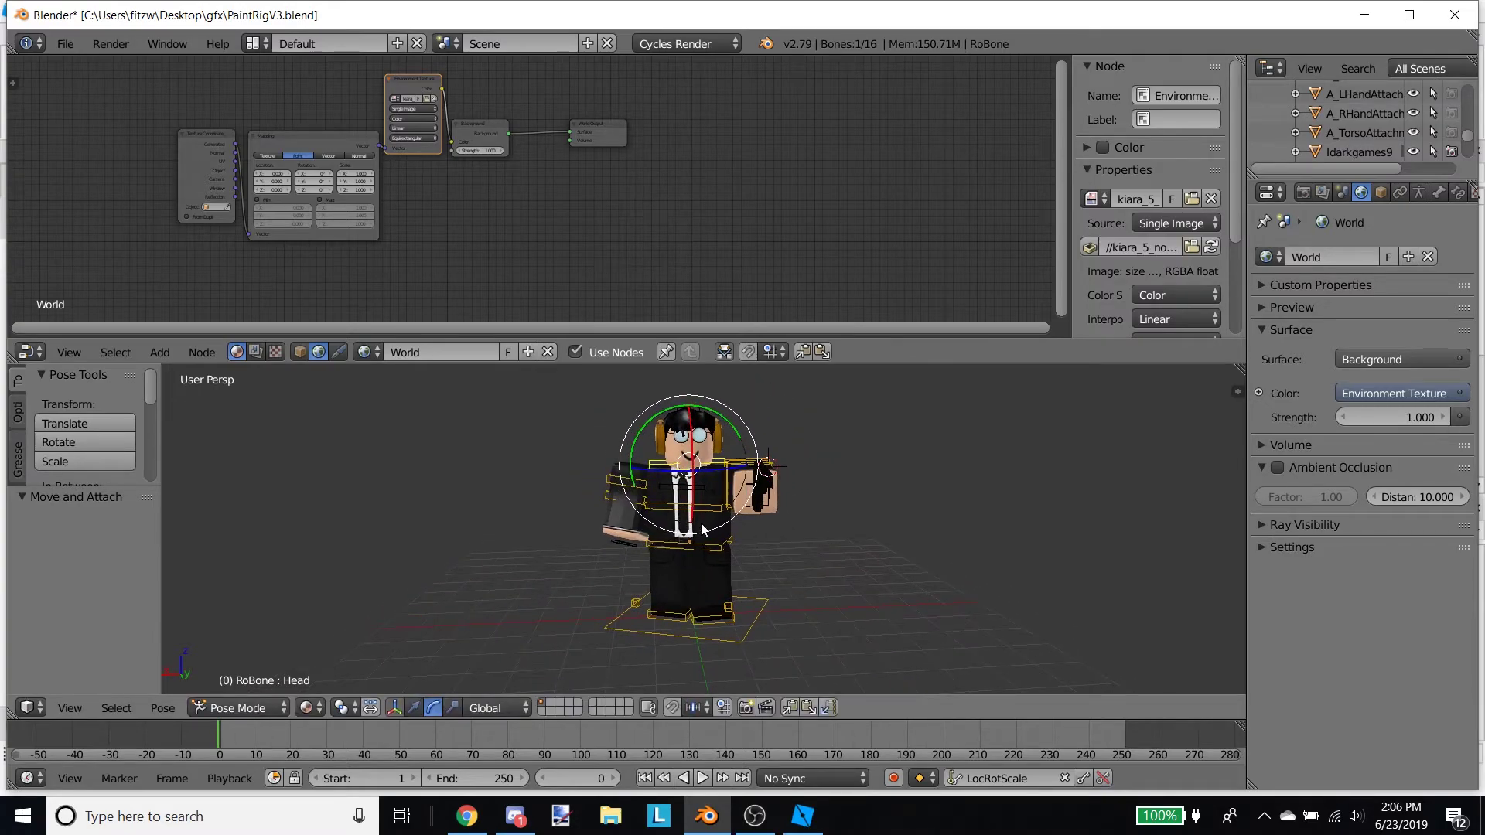
key(shift+z)
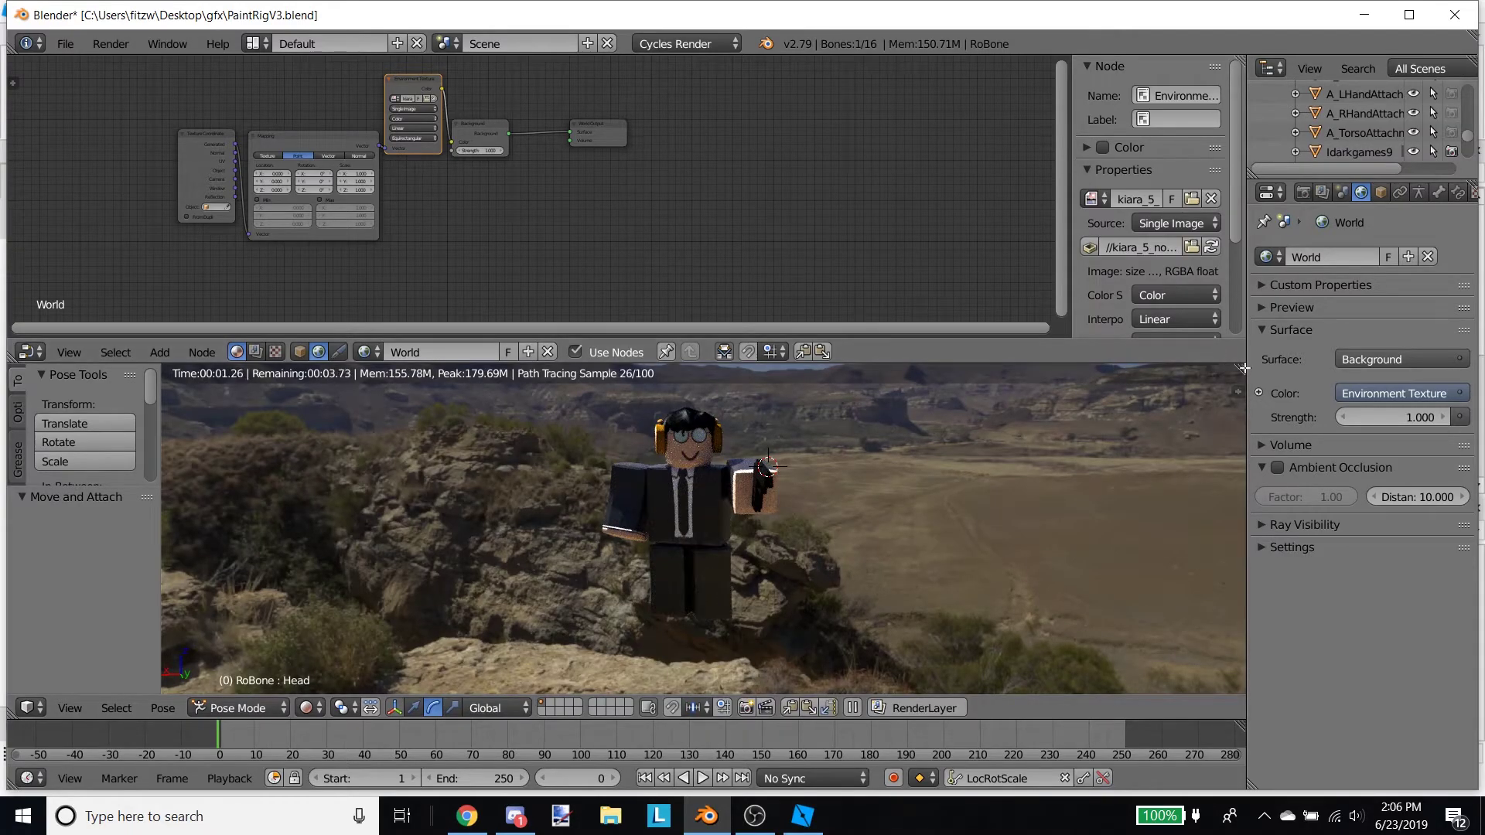
drag(1243, 368, 1227, 315)
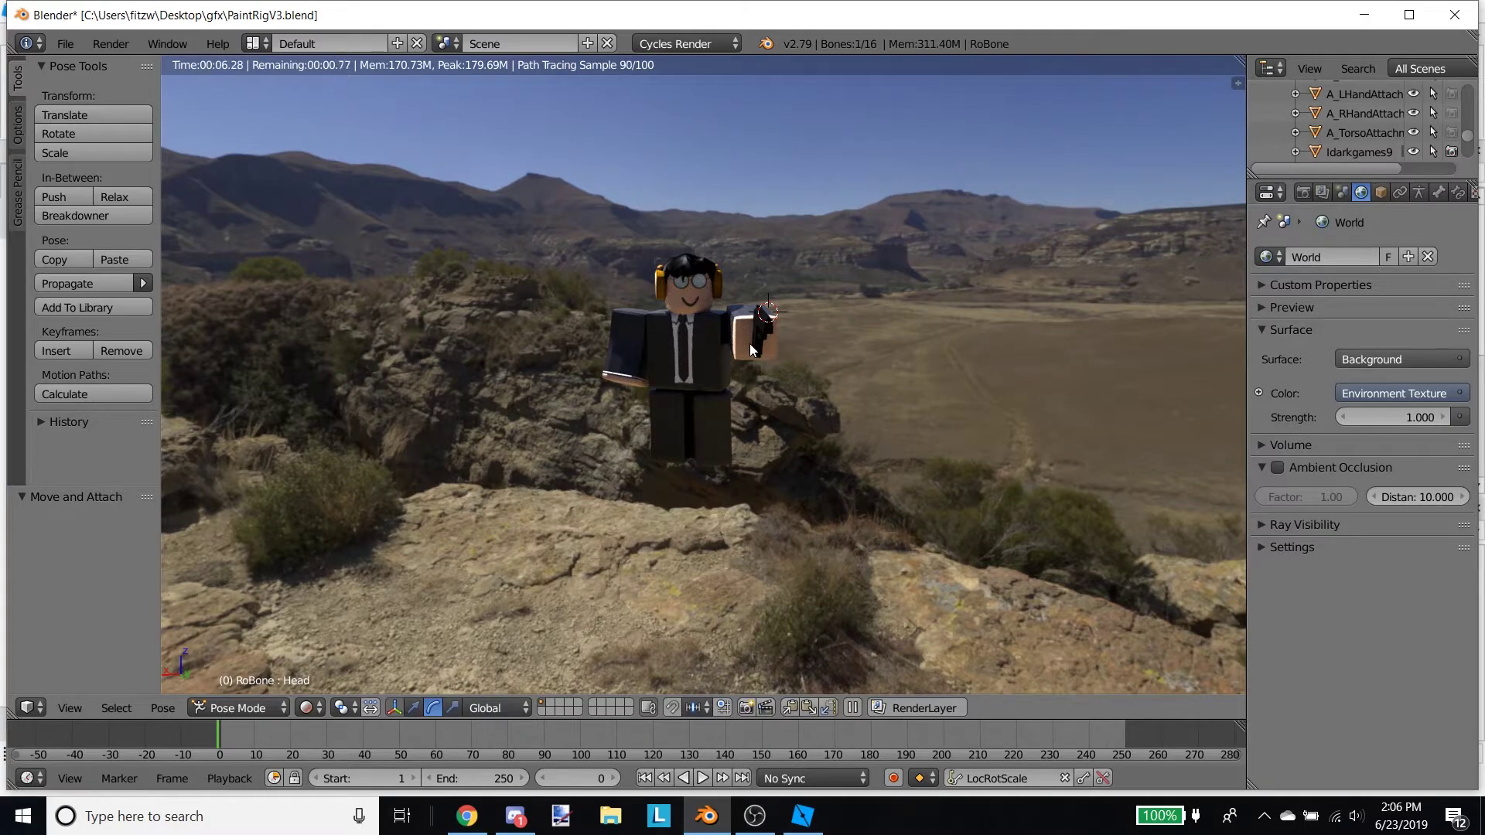
key(shift+z)
- Enable the Transparent film option in the scene's render settings
click(1305, 191)
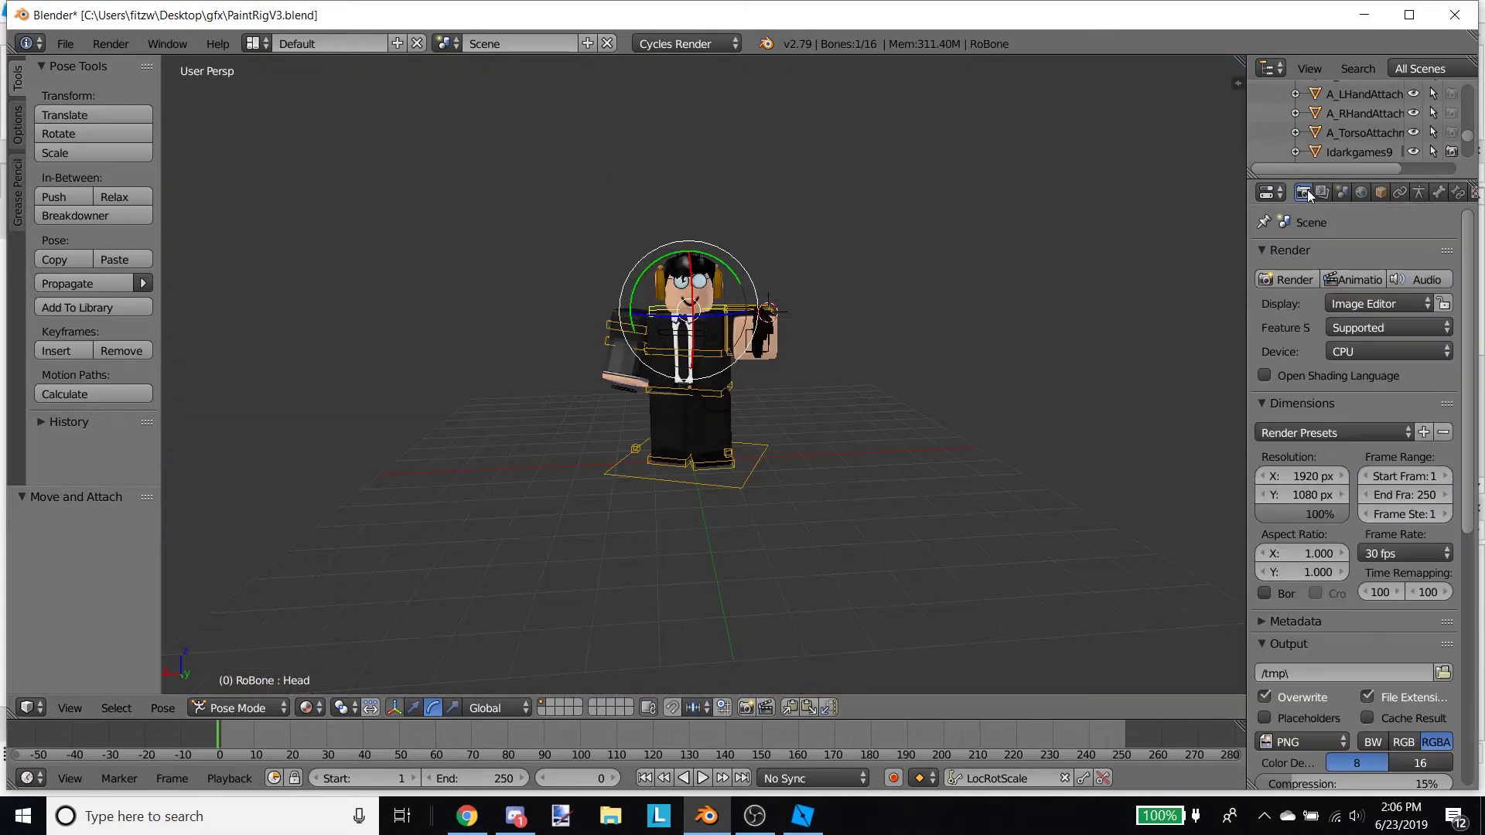
scroll(1288, 582, down, 12)
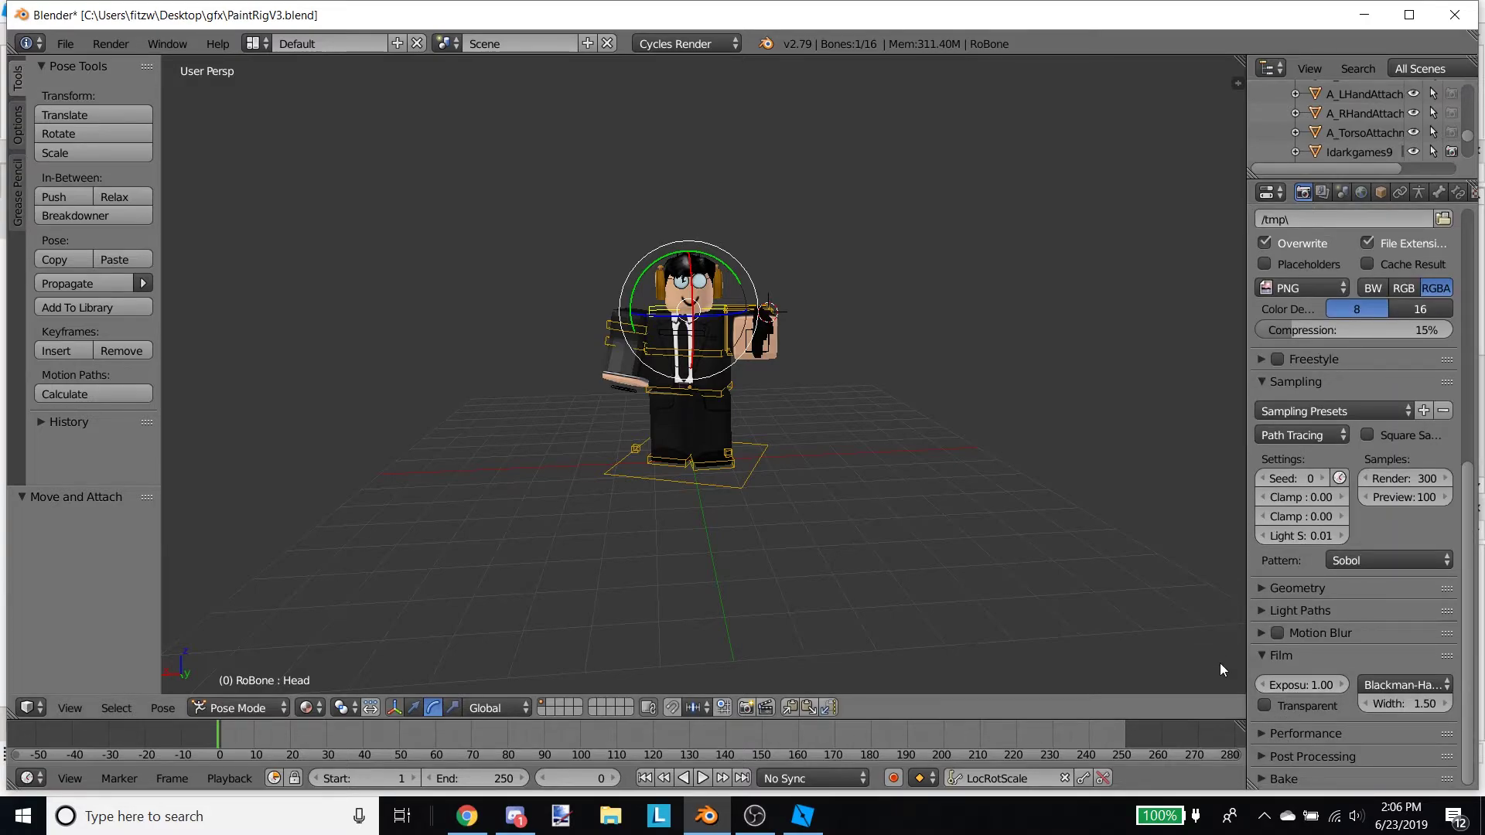
click(1262, 706)
- Rotate the rig's Base bone by about -94.5° around the global Z axis
key(shift+f)
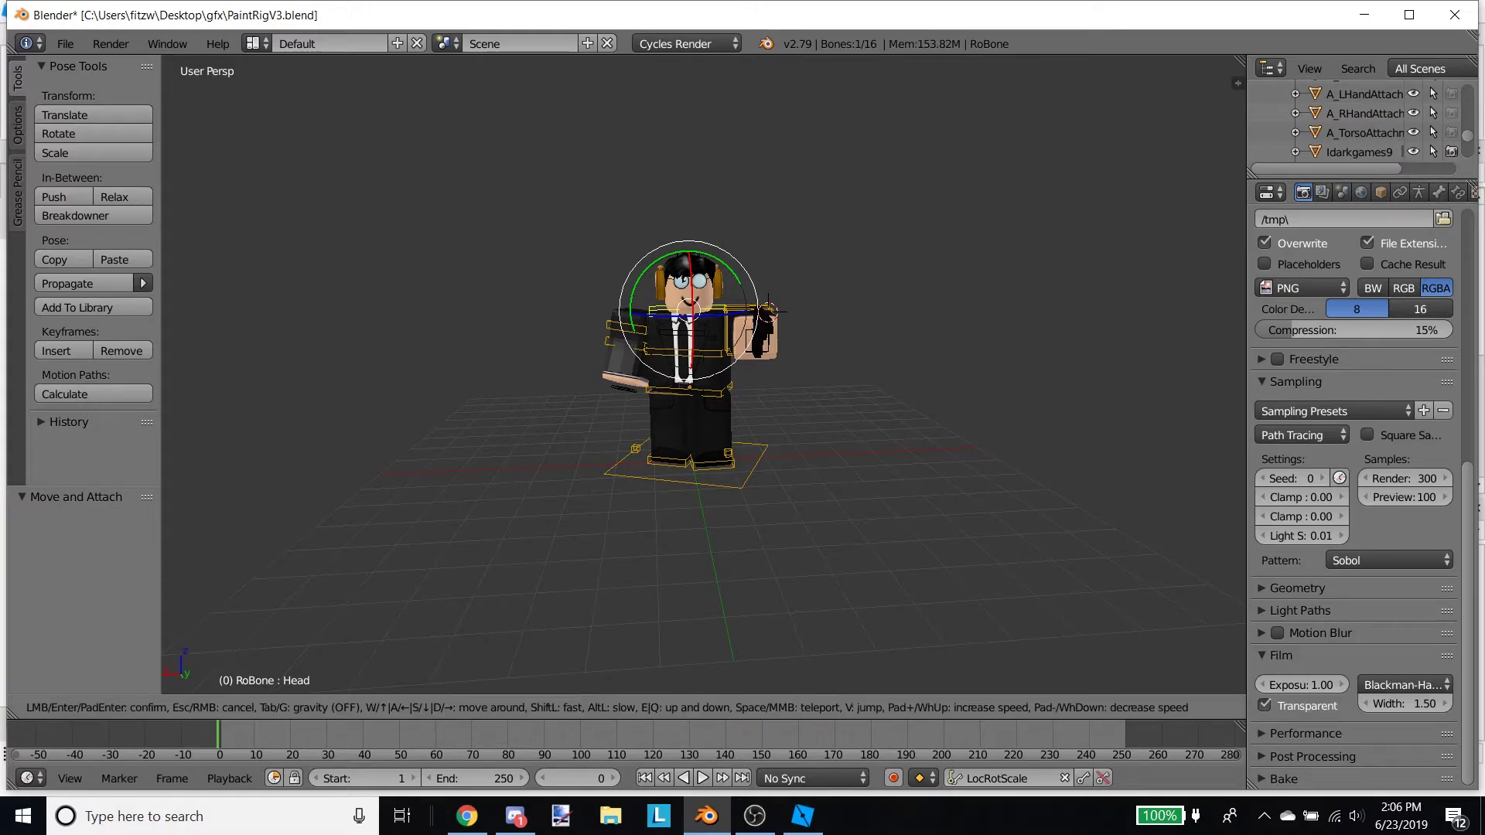
key(w)
key(a)
key(s)
key(d)
click(756, 523)
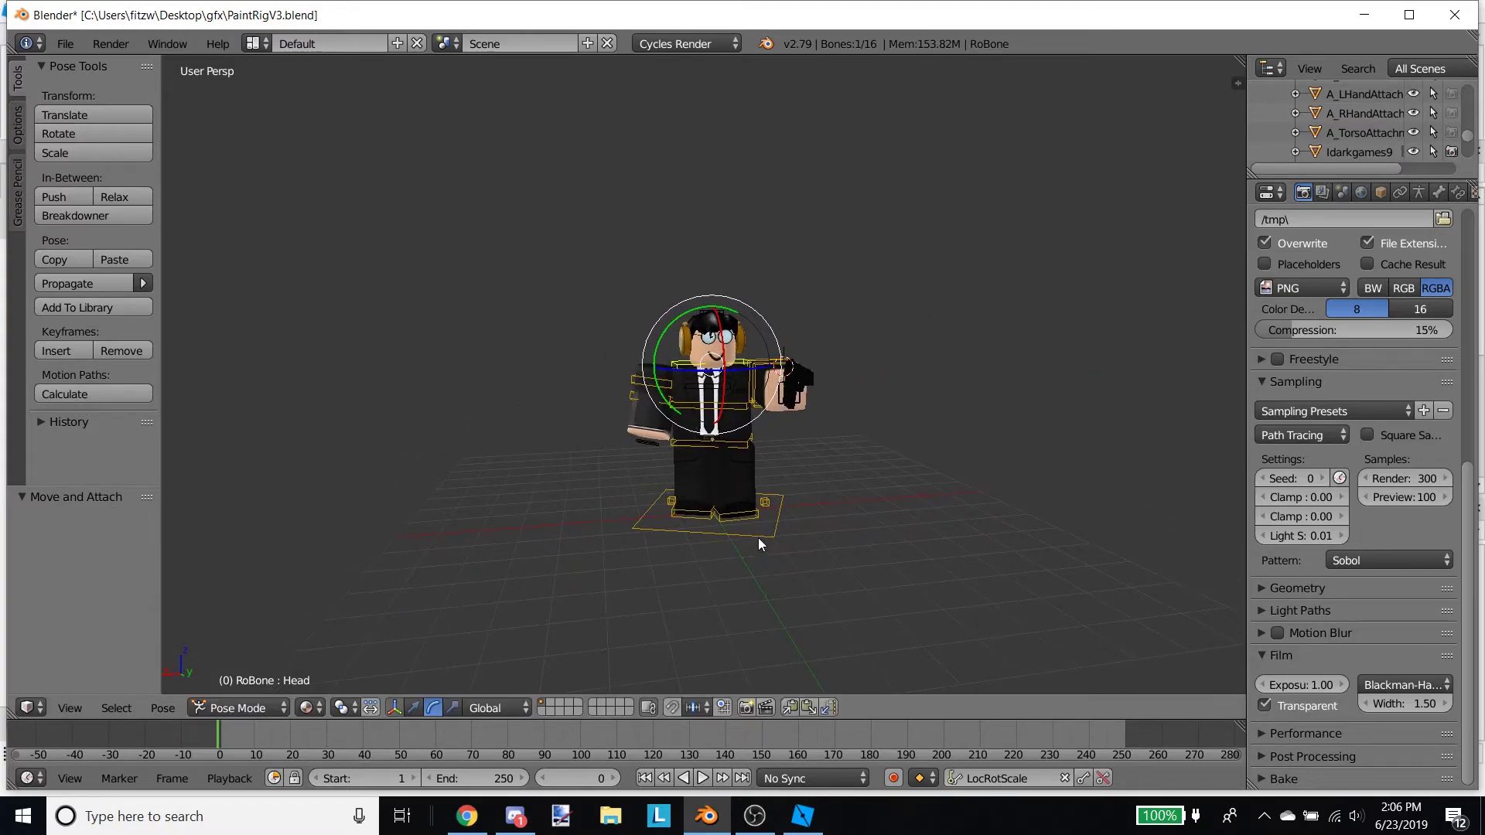
right_click(758, 524)
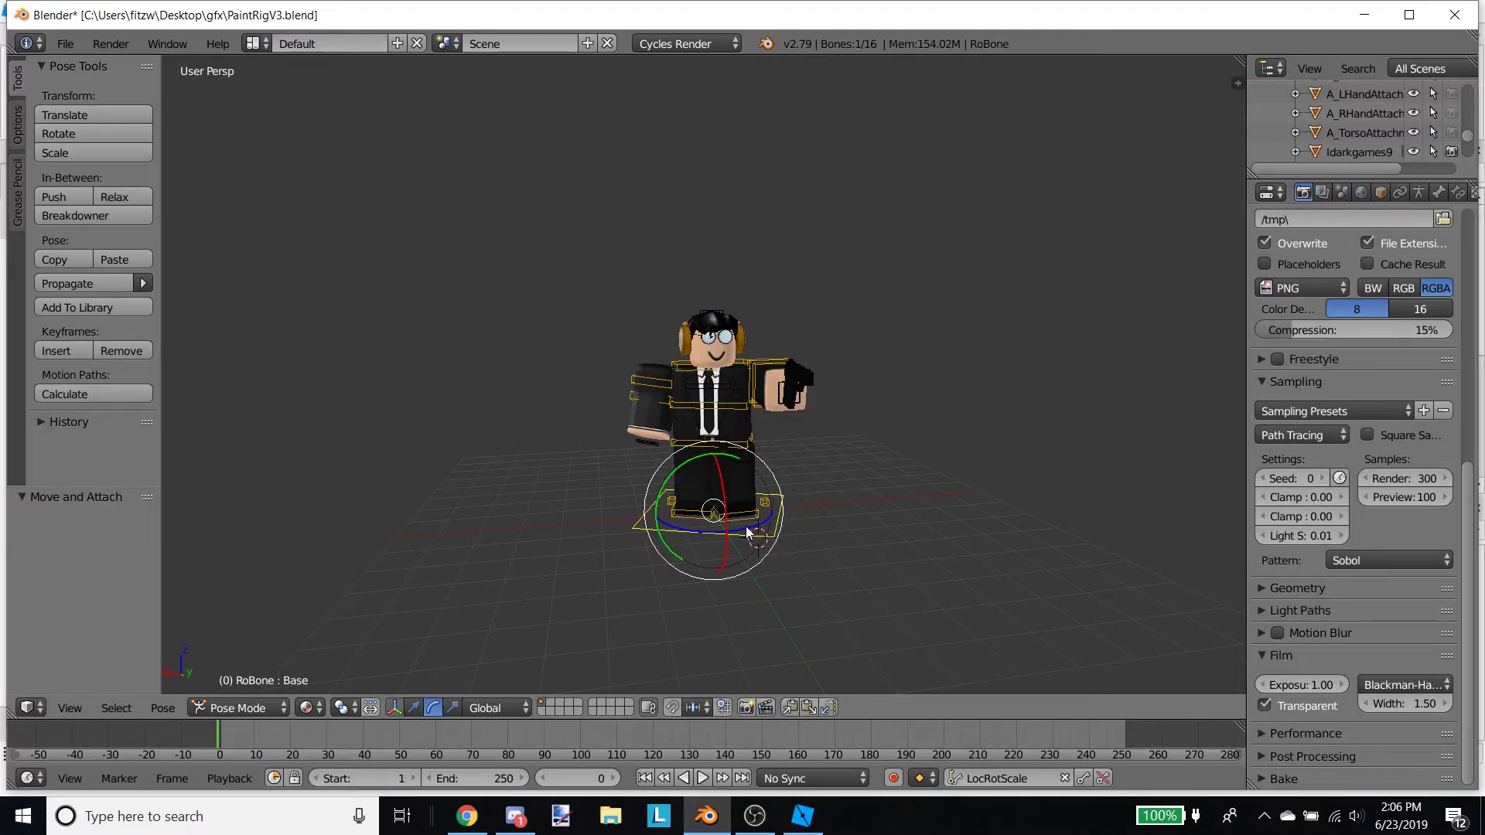
drag(745, 526, 701, 528)
- Preview the turned character from the front in rendered shading and return to the previous shading
key(shift+f)
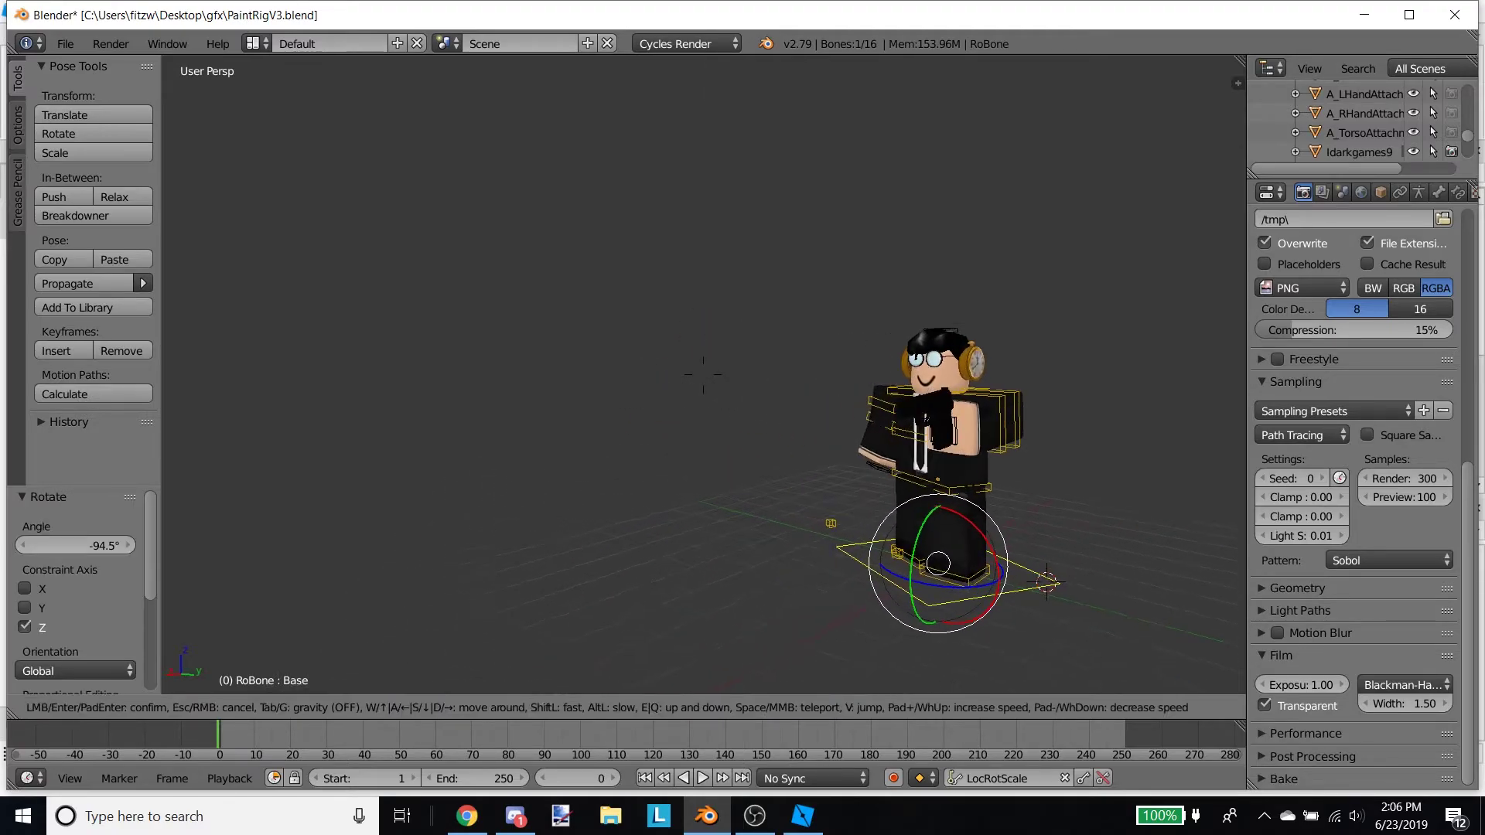
click(703, 375)
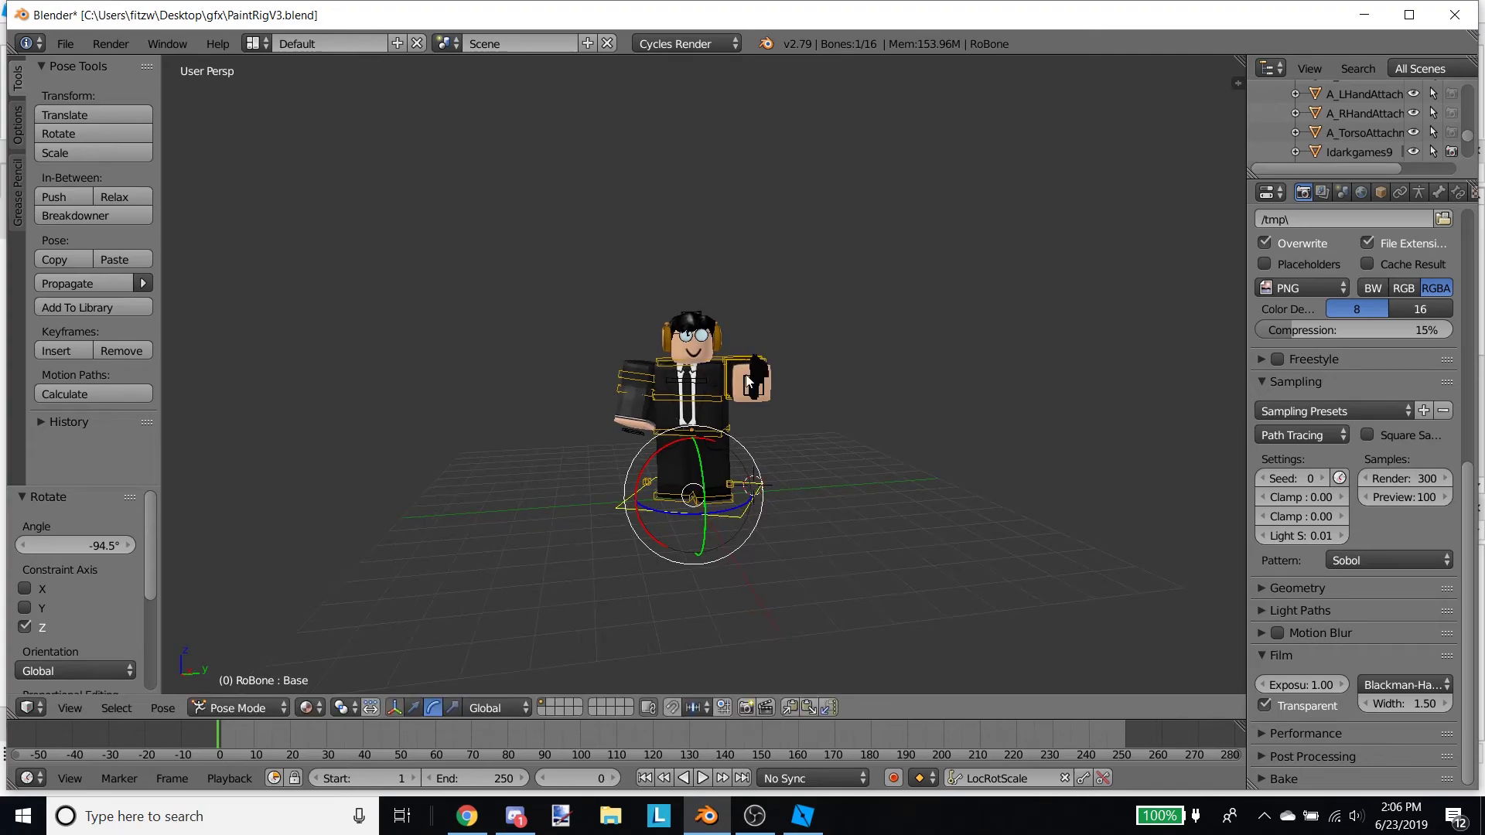
key(shift+z)
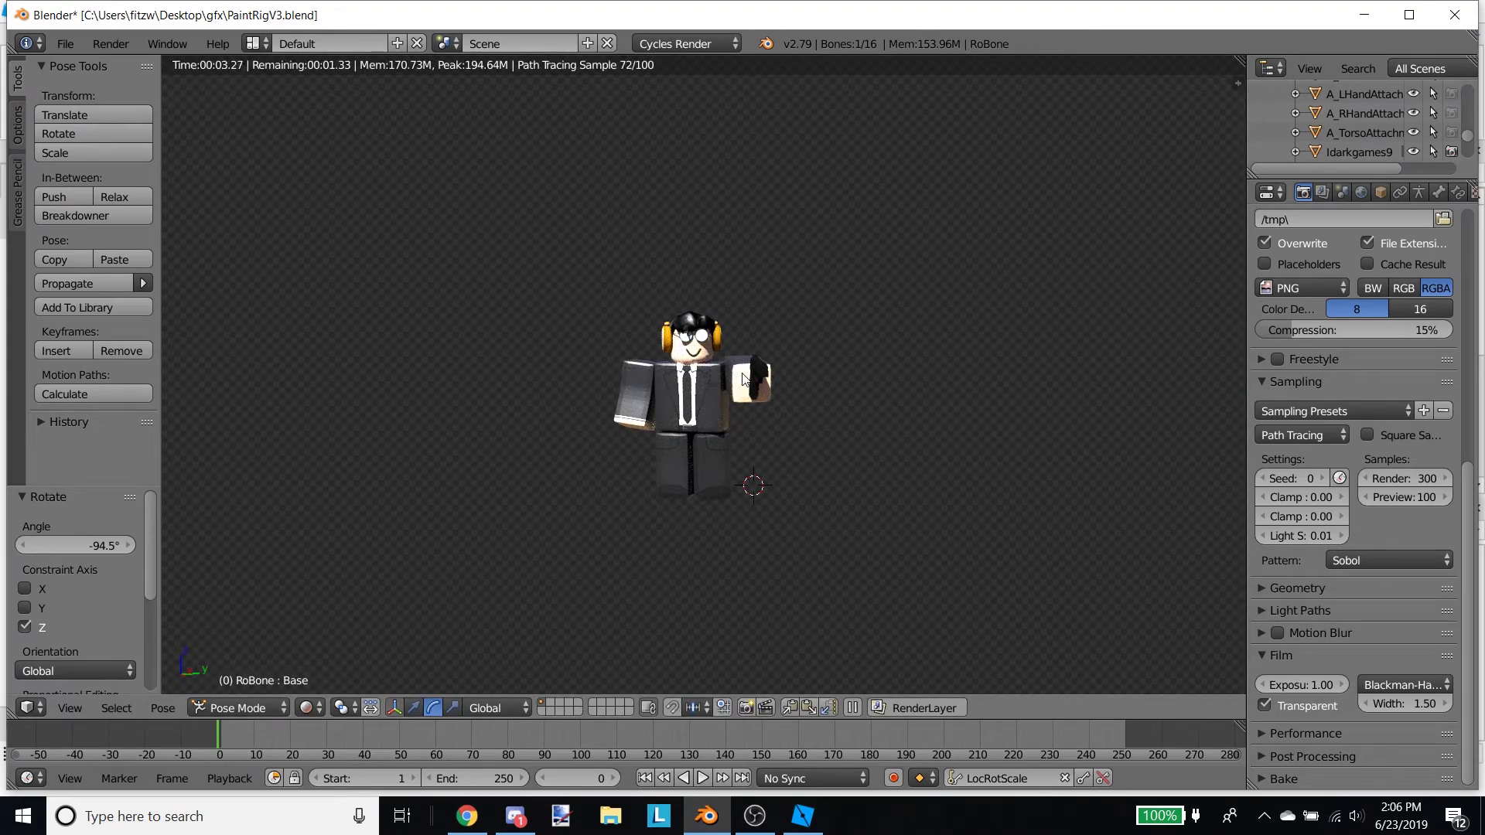
key(shift+z)
- Rotate the rig's Base bone by about another -121° around the global Z axis
key(shift+f)
key(a)
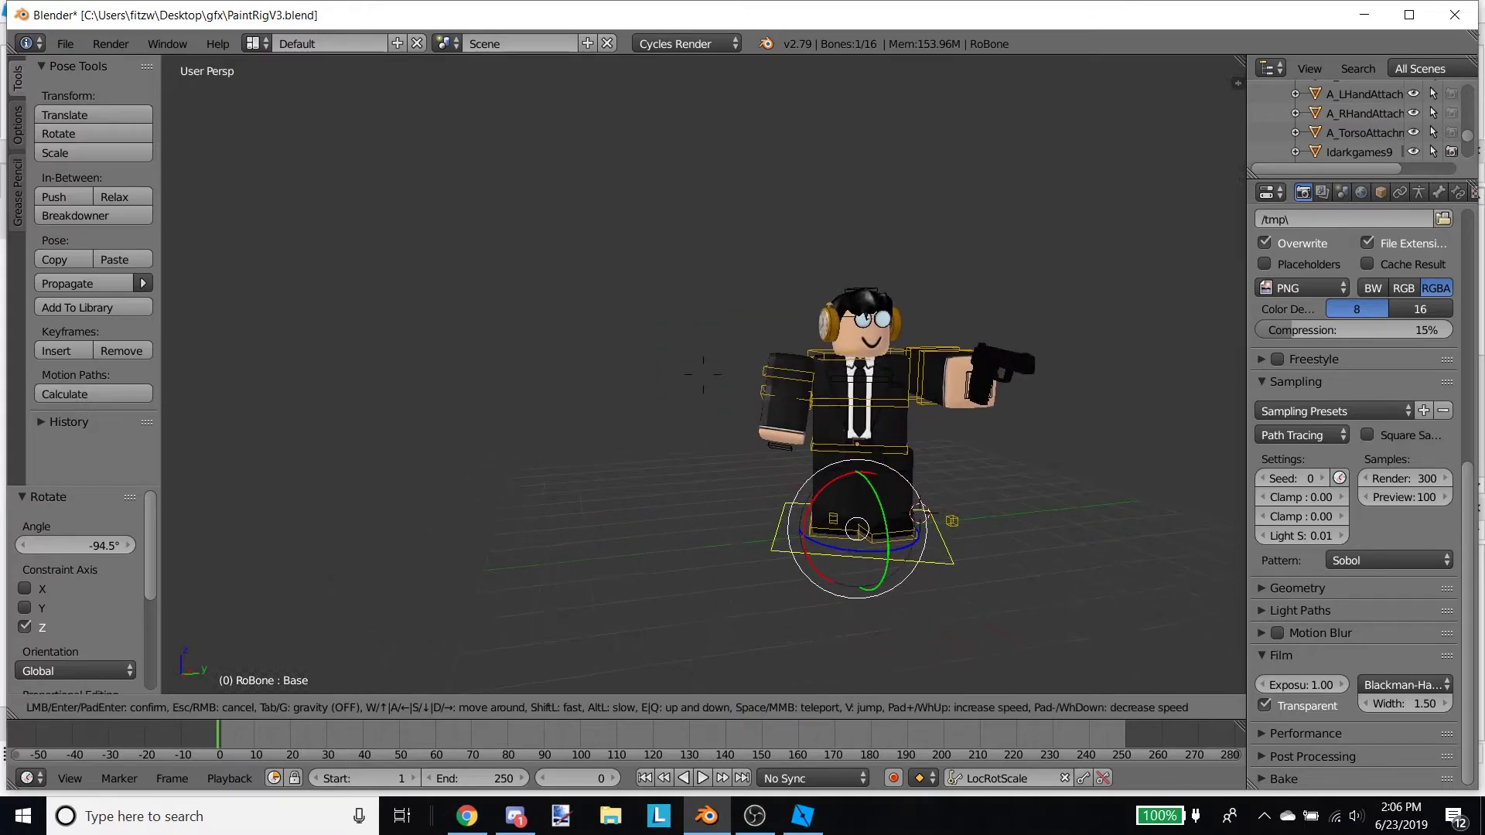
key(w)
key(s)
click(704, 377)
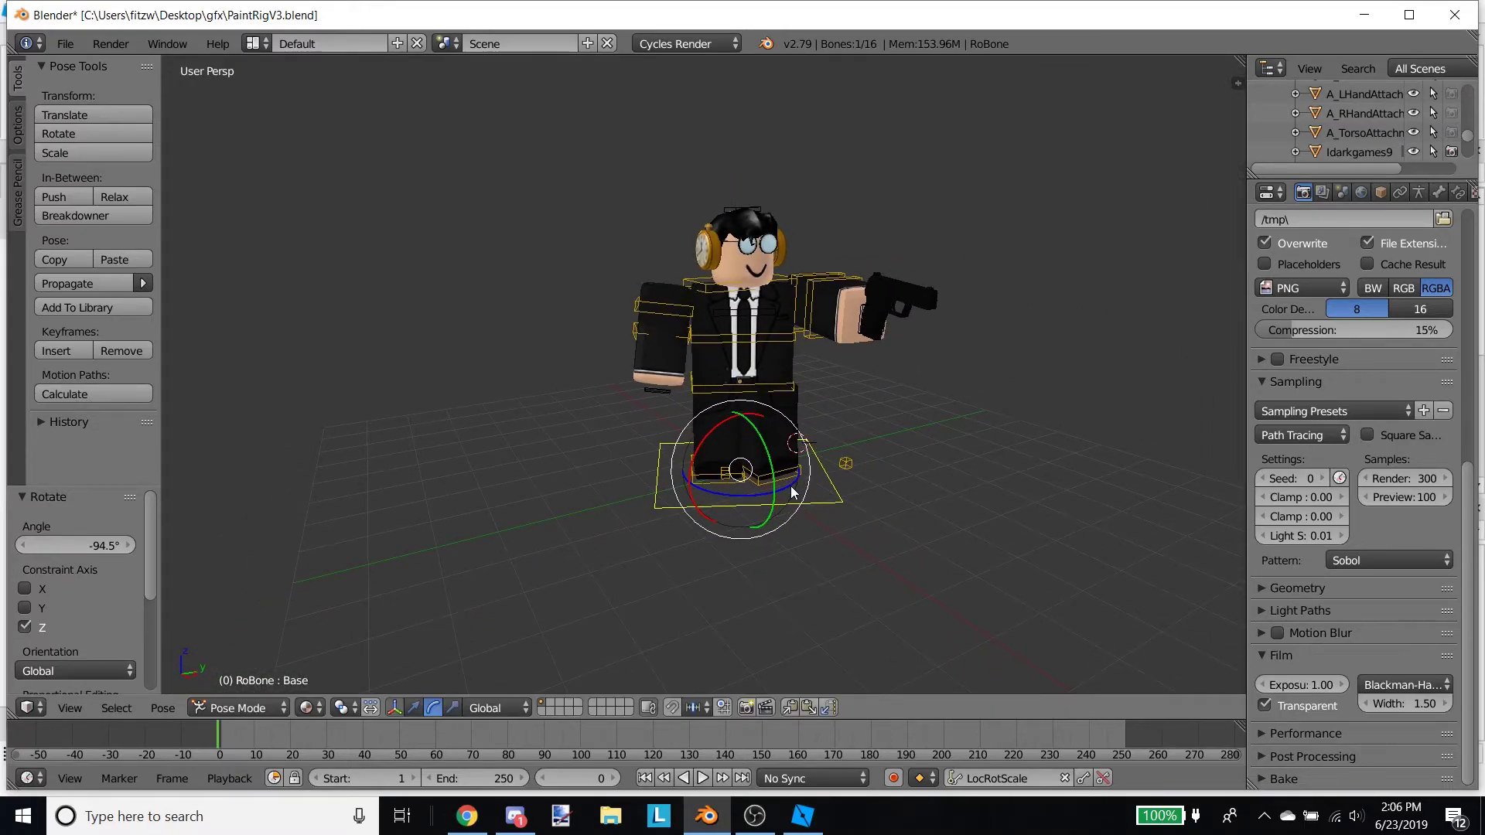
drag(788, 484, 711, 499)
- Check the lighting on the character in rendered shading from the current angle and from the front, and return to the previous shading
key(shift+z)
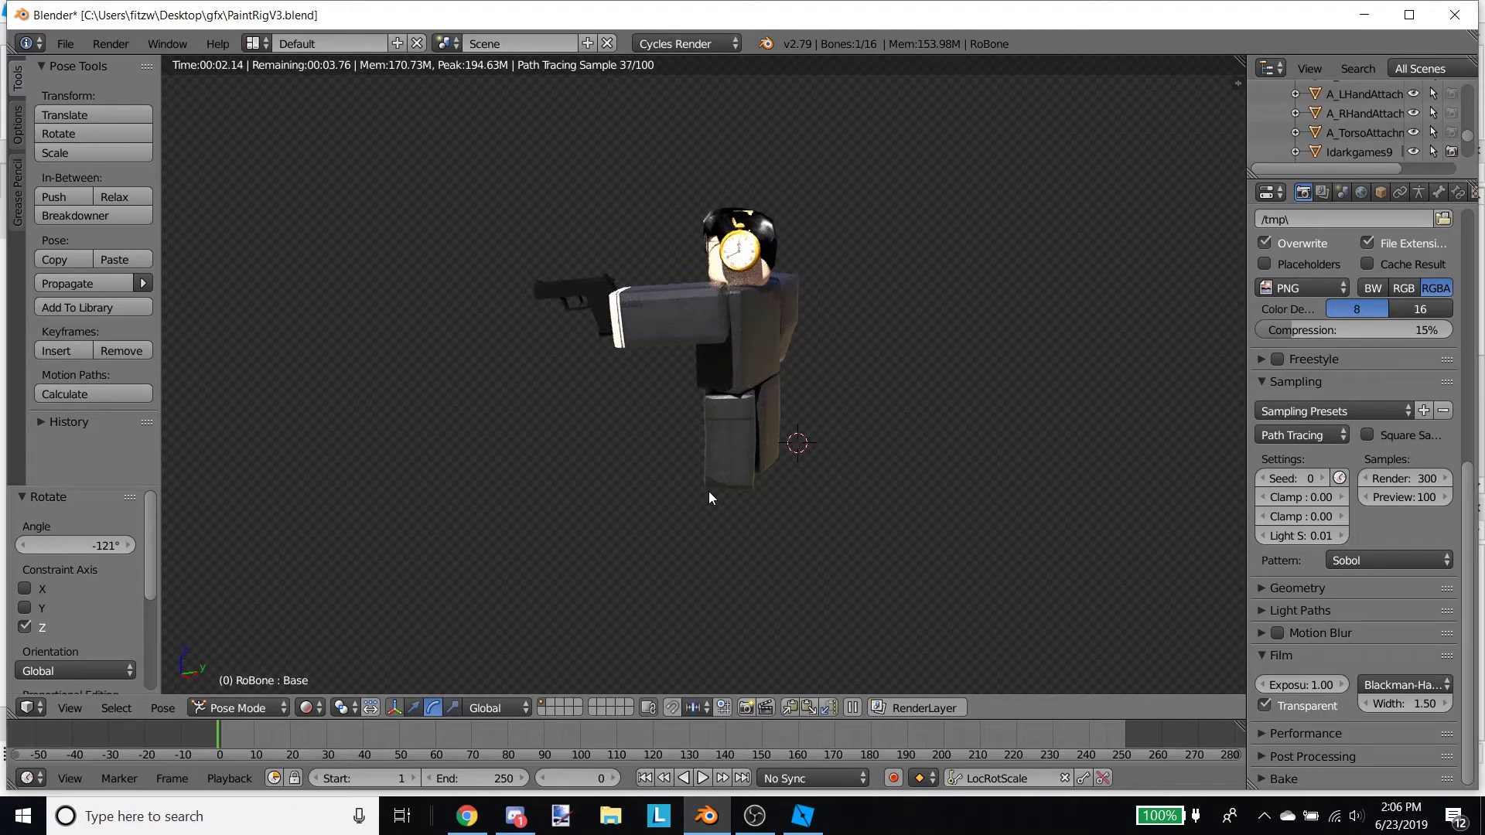
key(shift+z)
key(shift+f)
key(w)
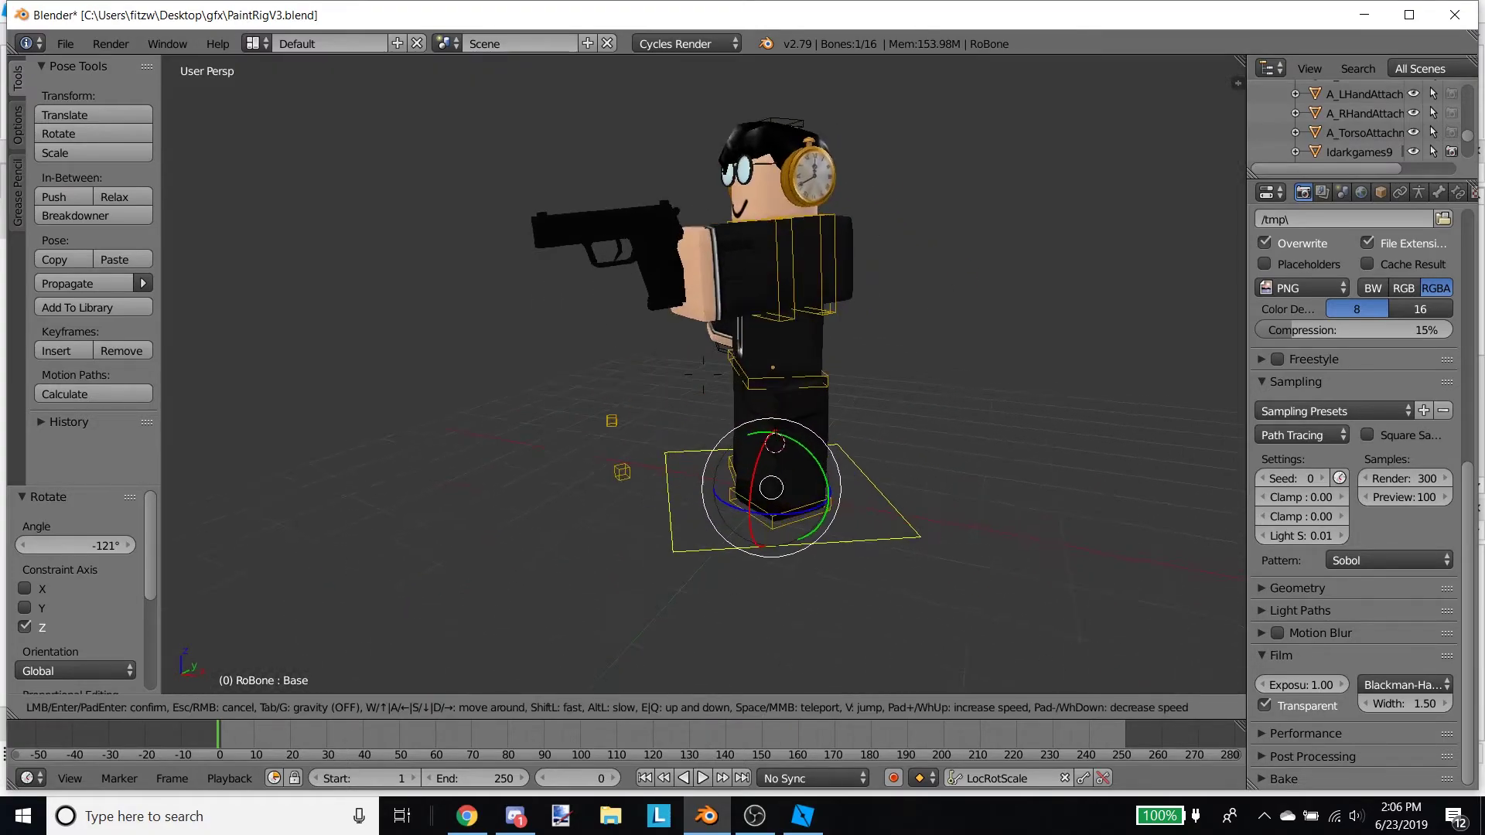
key(s)
click(703, 375)
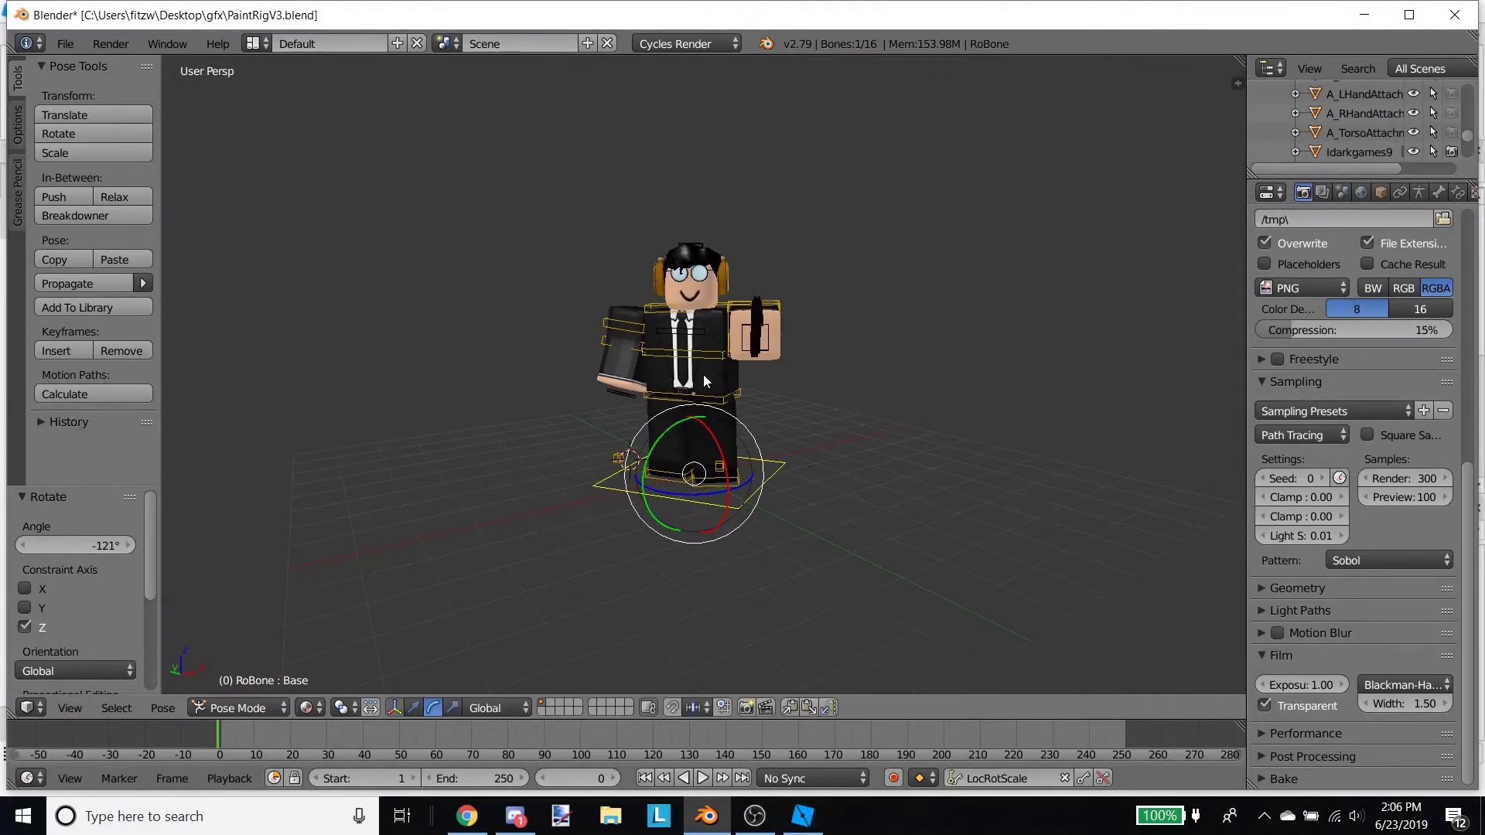
key(shift+z)
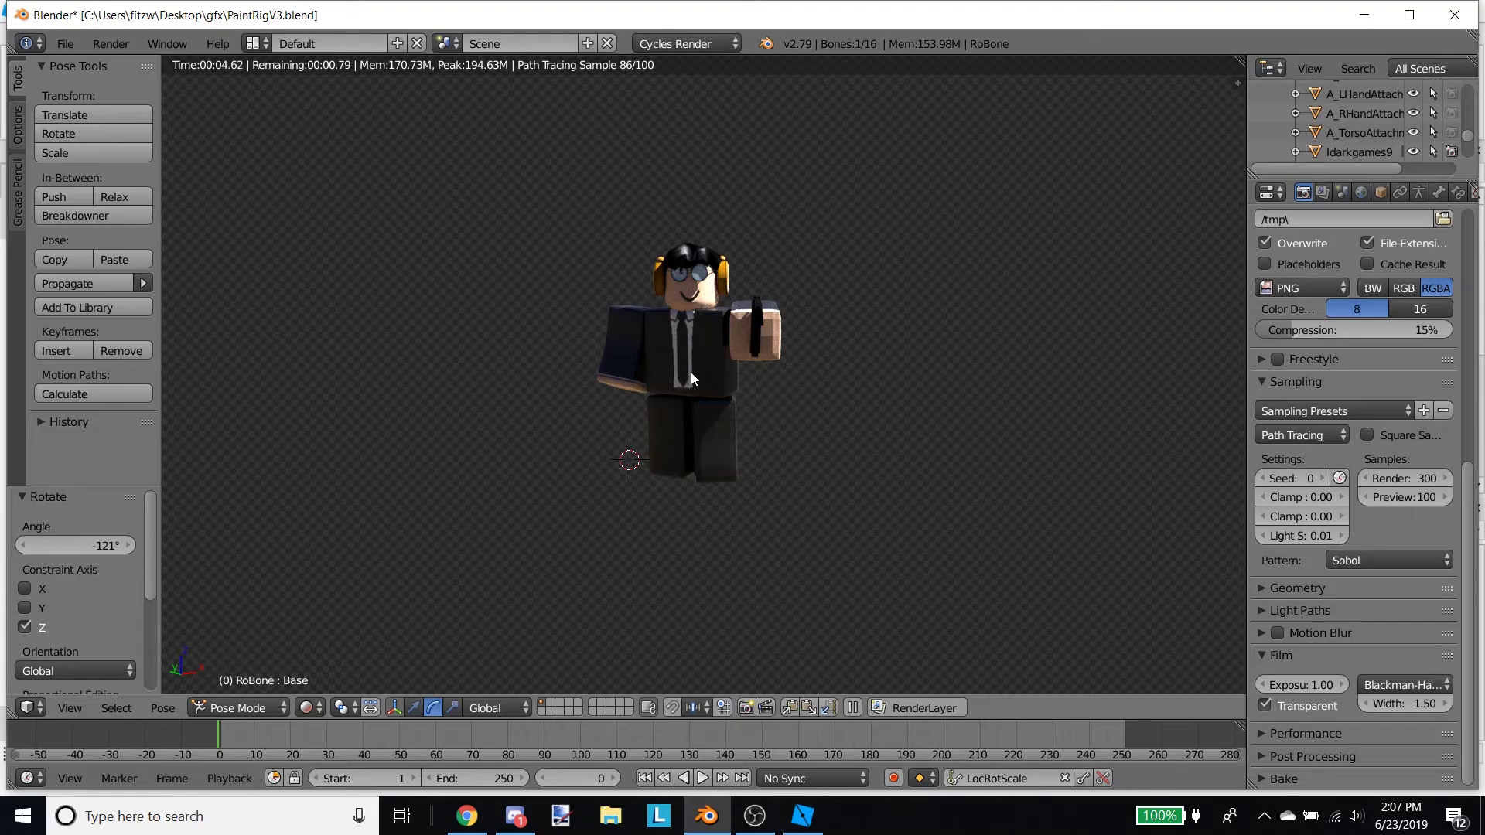
key(shift+z)
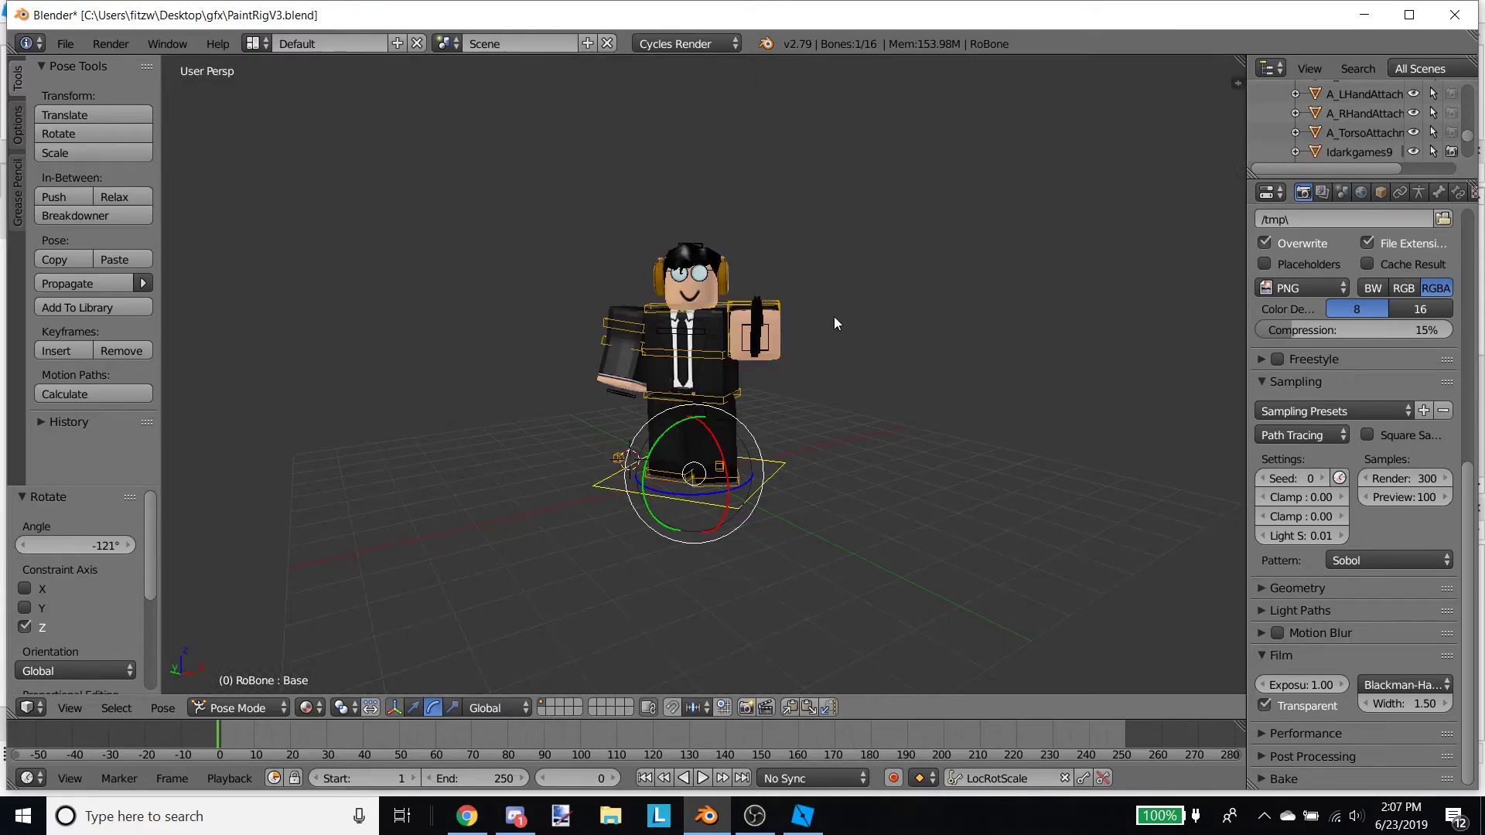
- Examine the character's pose and pistol from the front, up close and from farther away
key(shift+f)
key(w)
key(s)
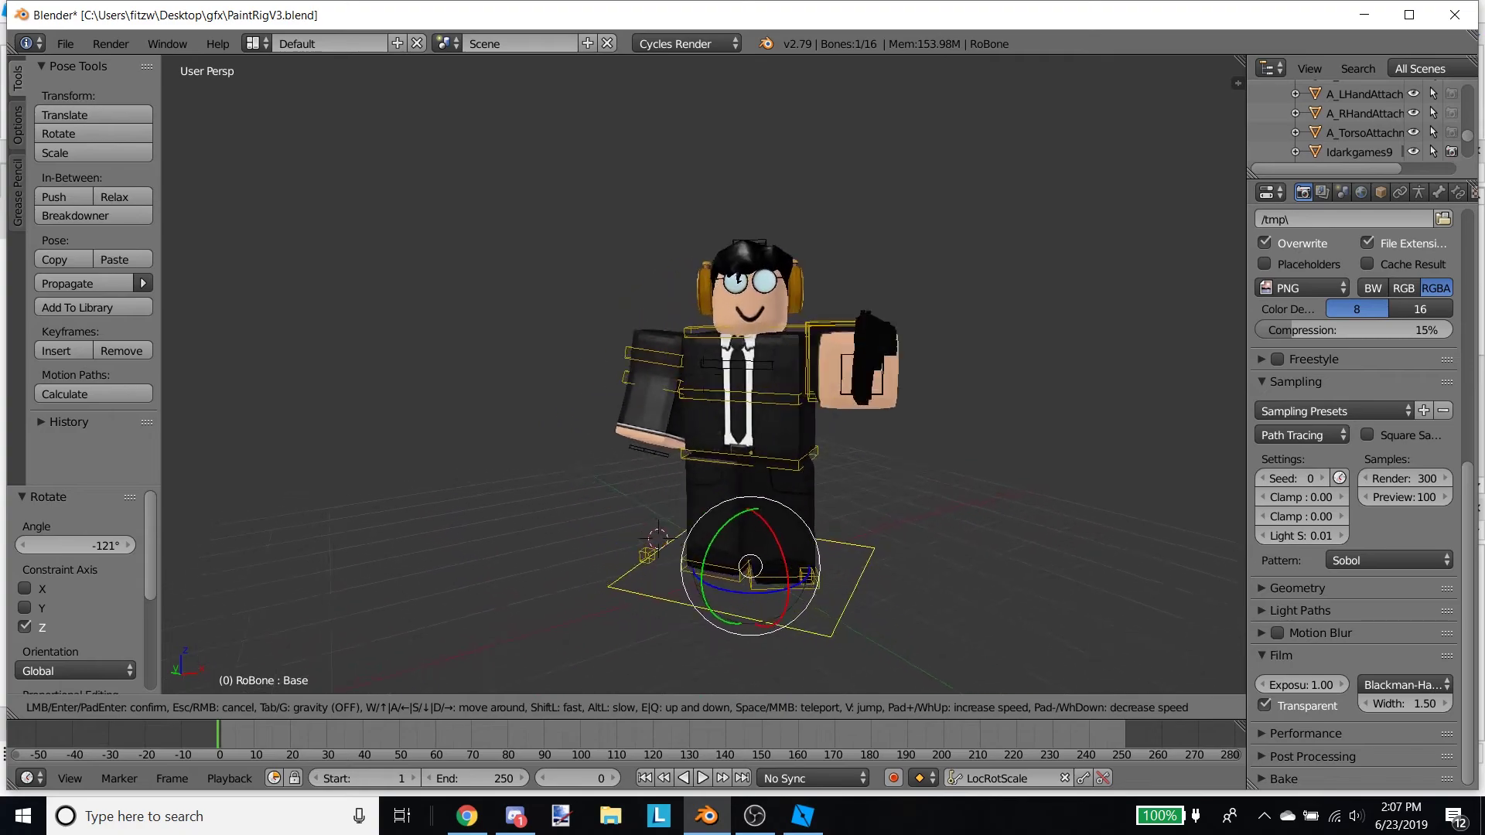
key(s)
key(w)
key(s)
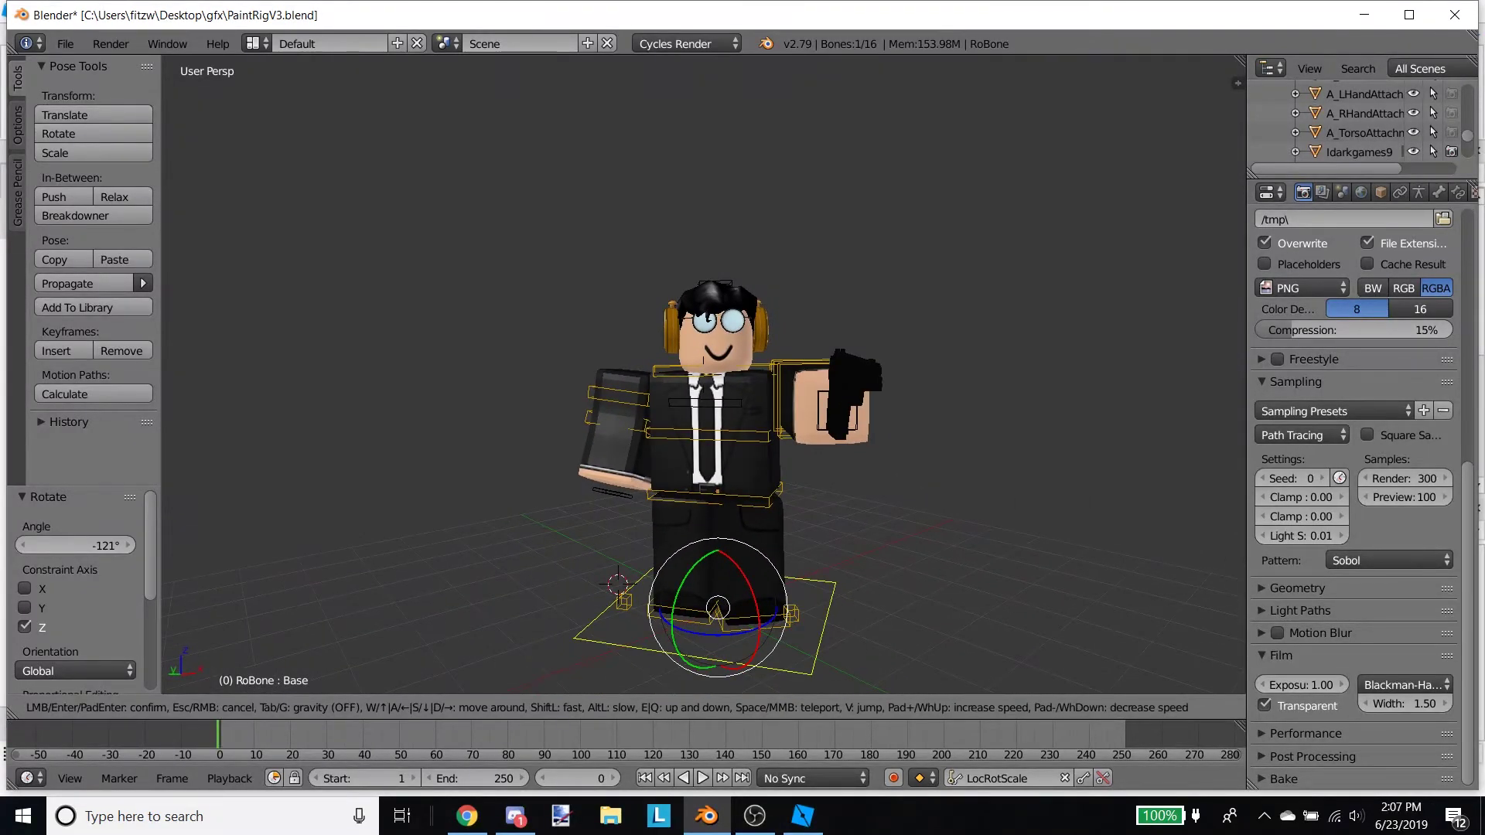
key(Return)
scroll(1404, 454, up, 10)
scroll(1071, 479, up, 3)
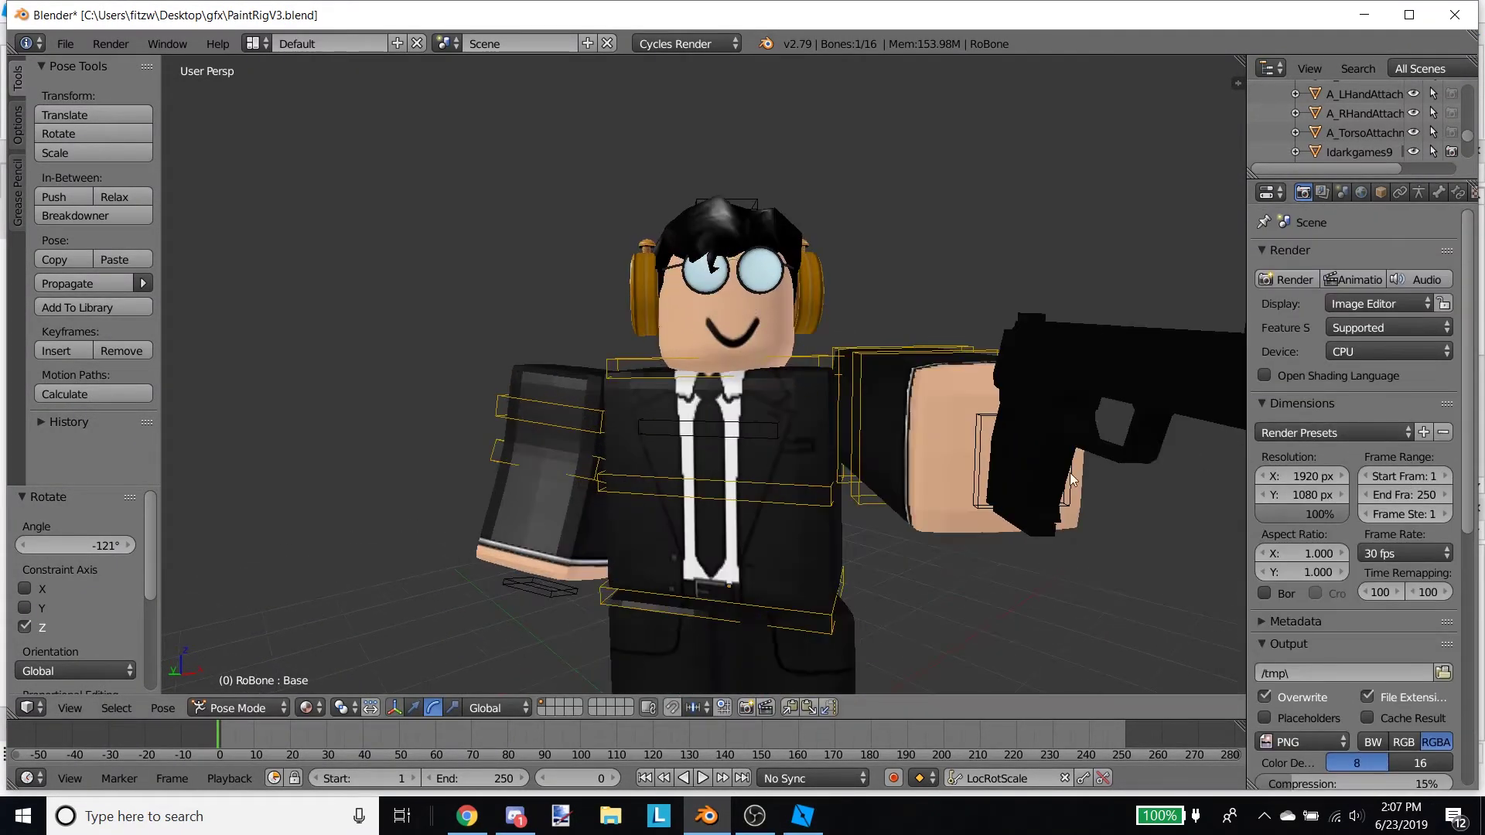
scroll(972, 508, down, 6)
- Switch from Pose Mode to Object Mode and add a camera to the scene
click(248, 707)
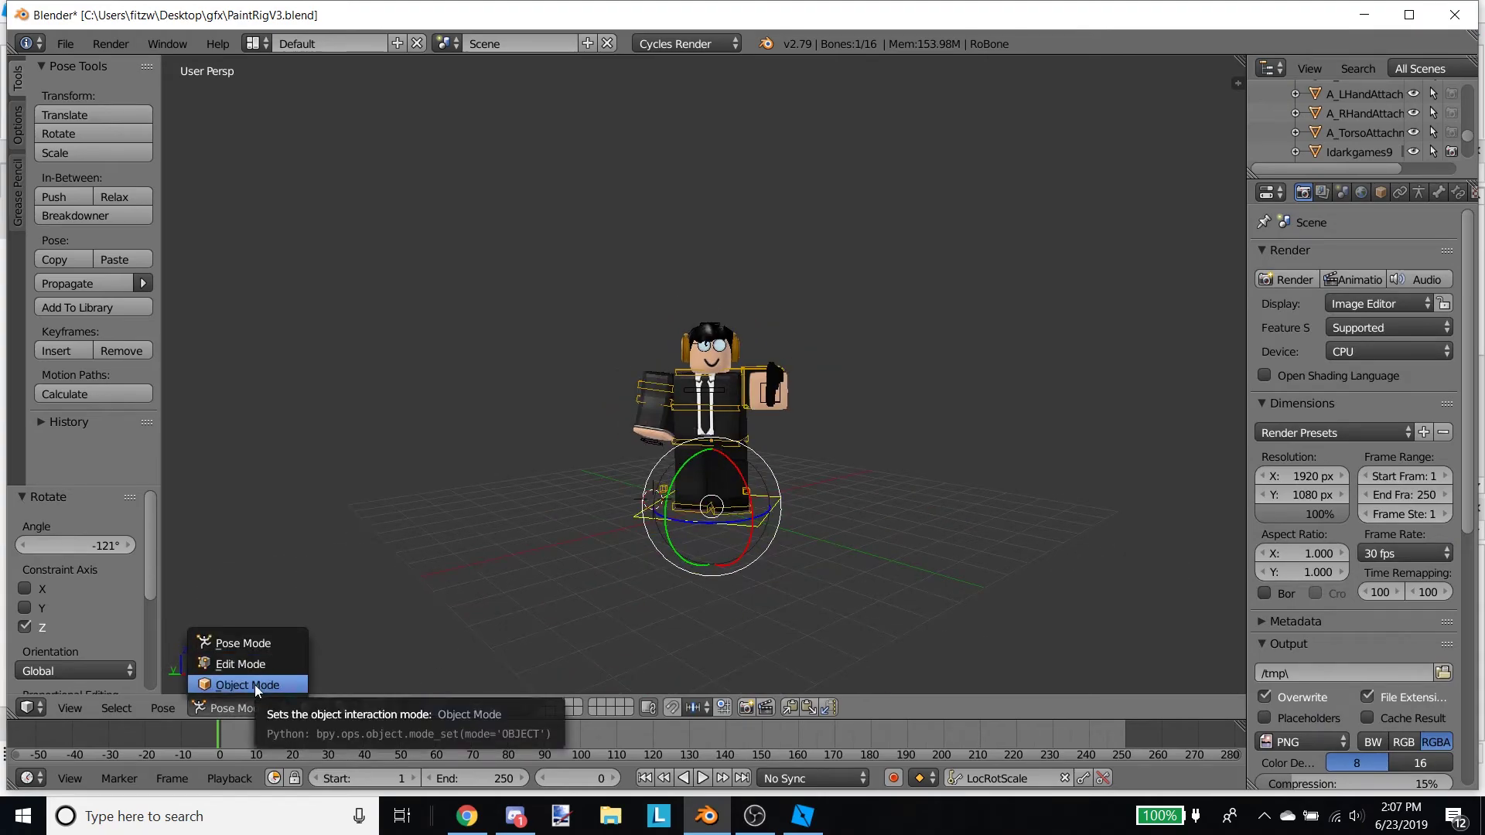
click(254, 684)
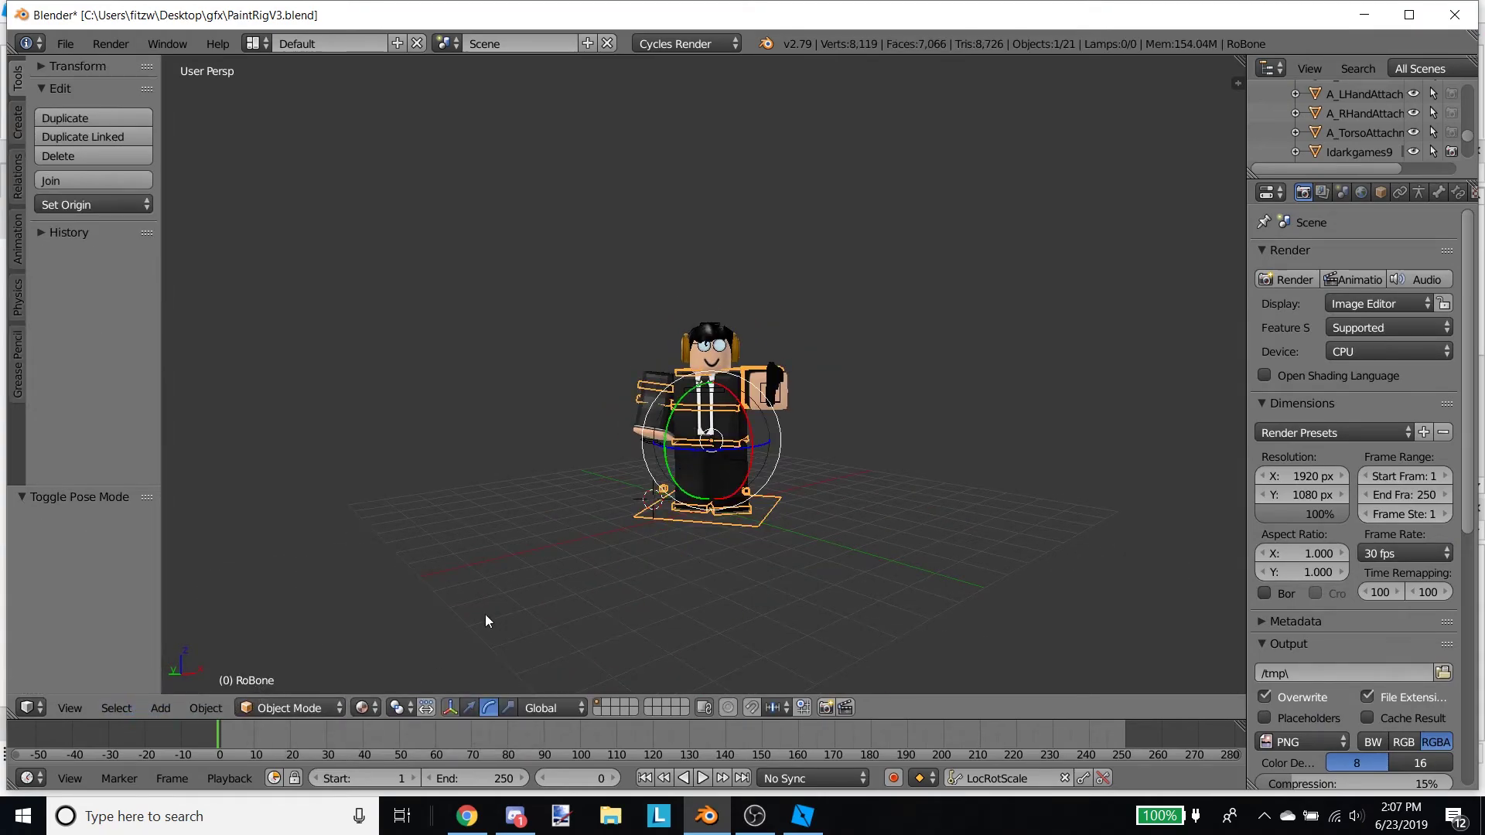
scroll(589, 541, up, 1)
key(shift+a)
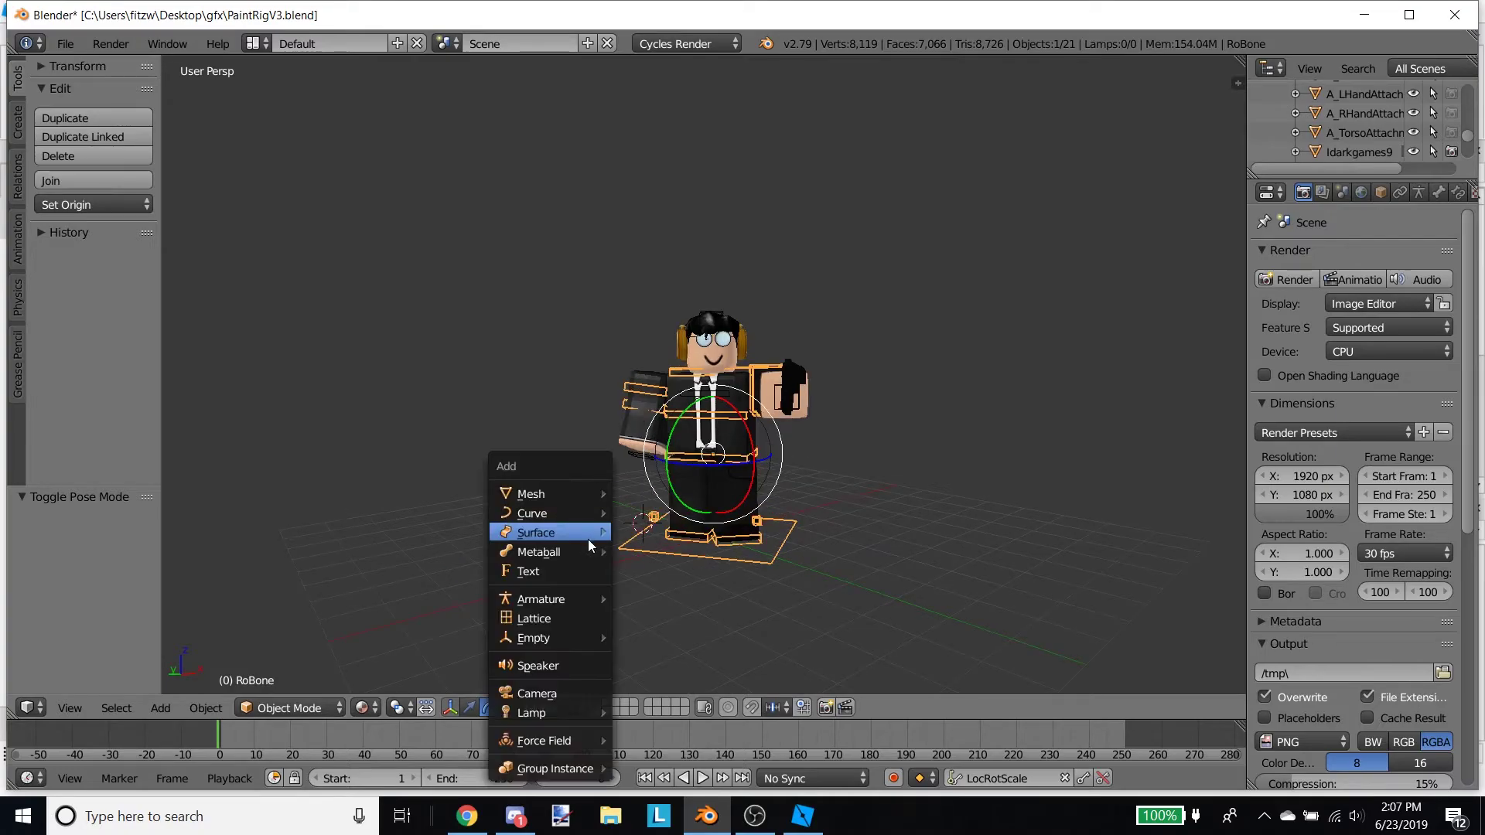
click(537, 694)
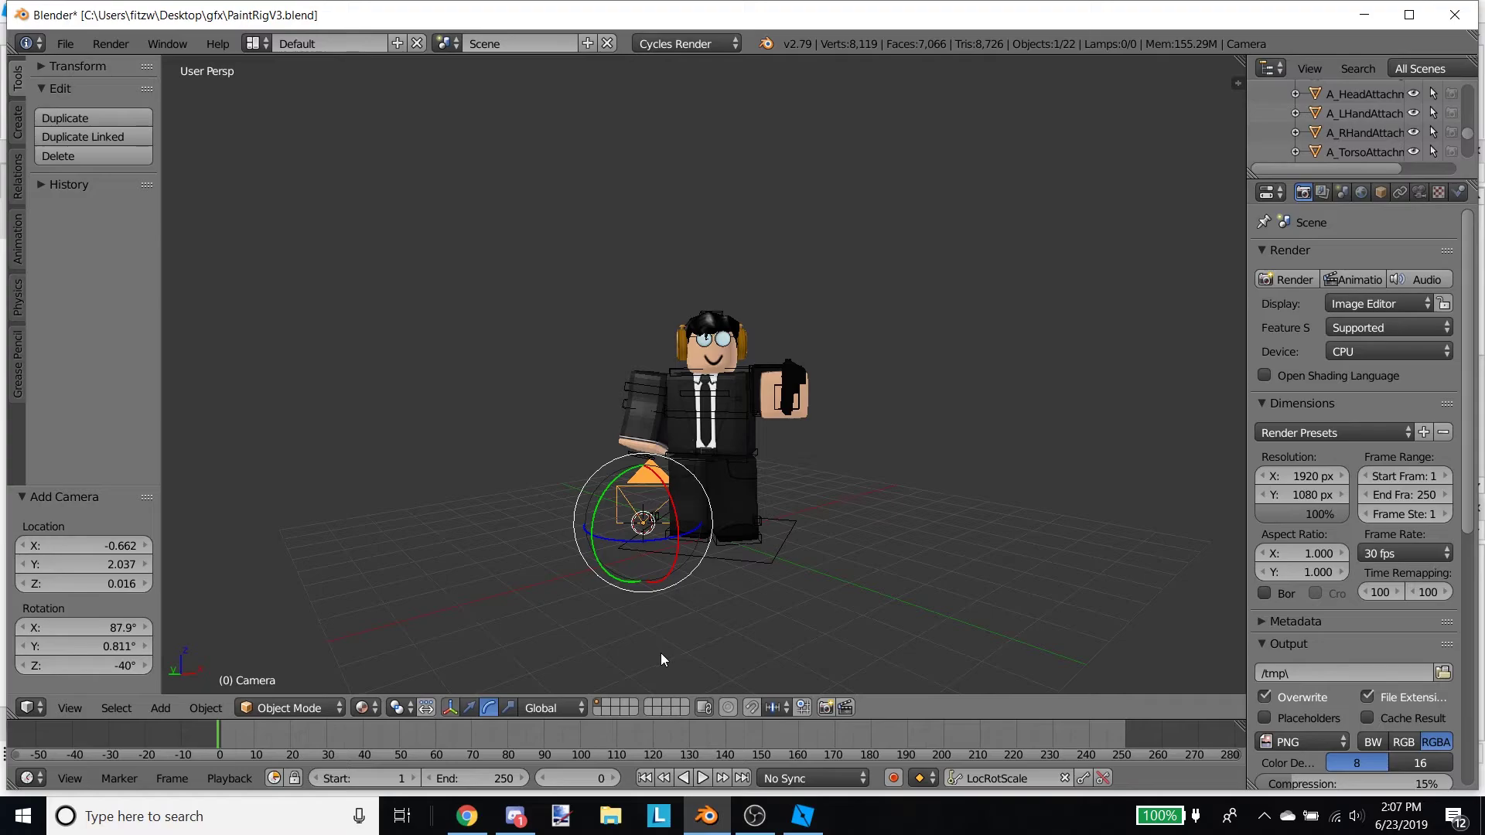
- Look through the new camera and fly it to frame the whole character from the front inside the camera border
key(KP_0)
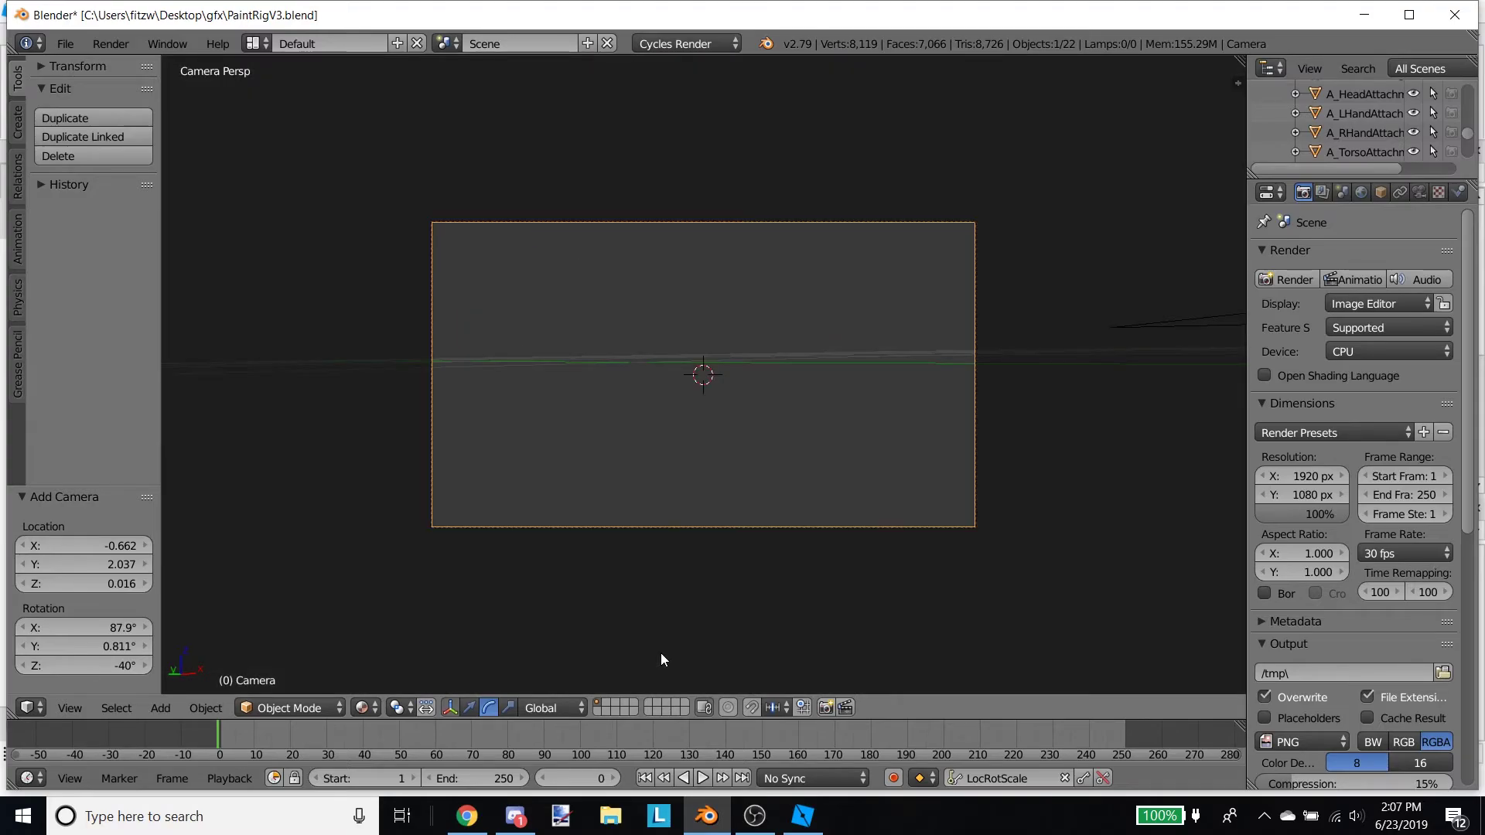
key(shift+f)
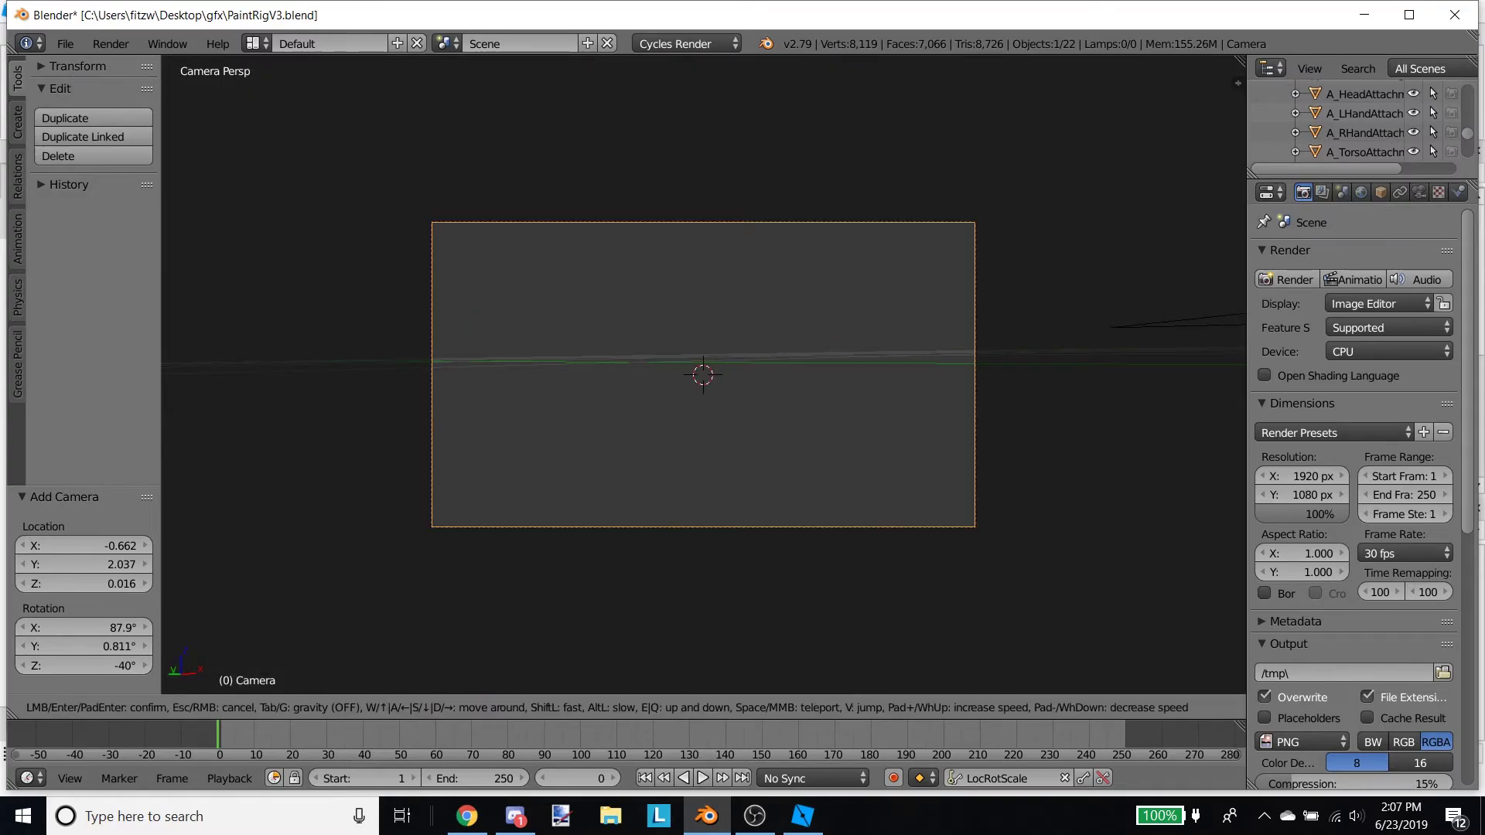
key(w)
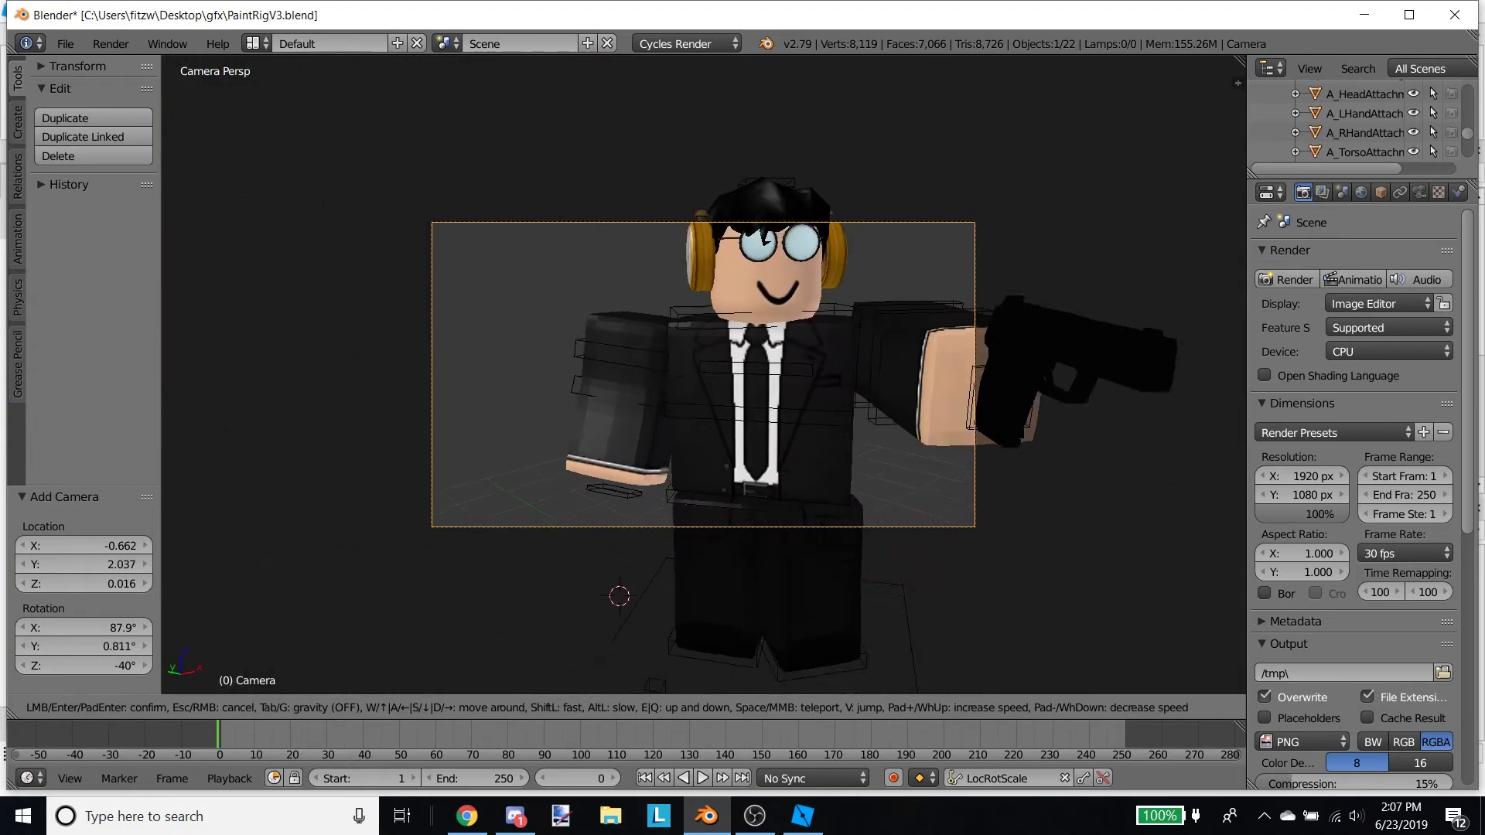
key(s)
key(w)
key(w)
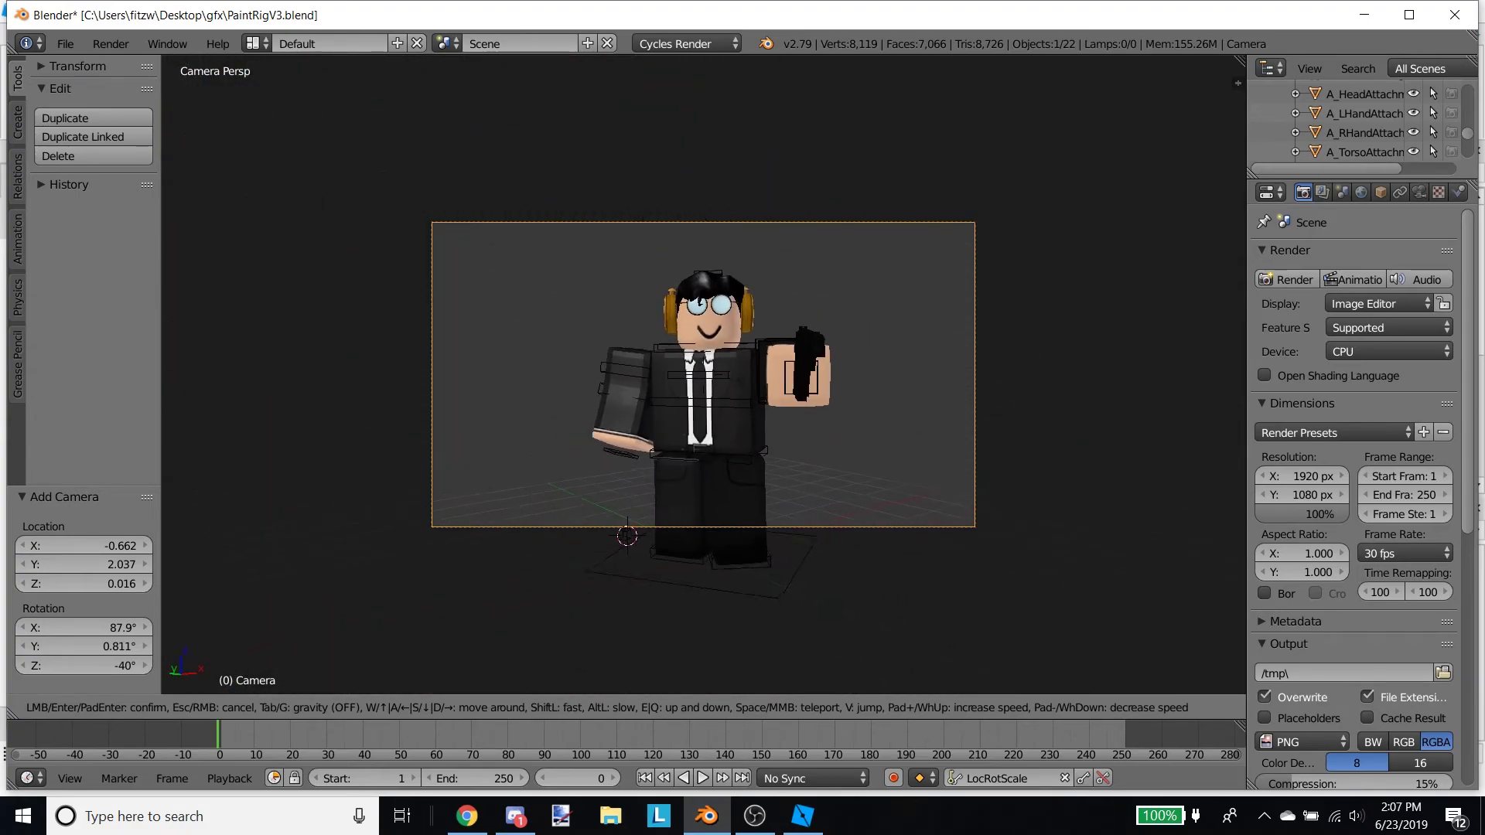
key(w)
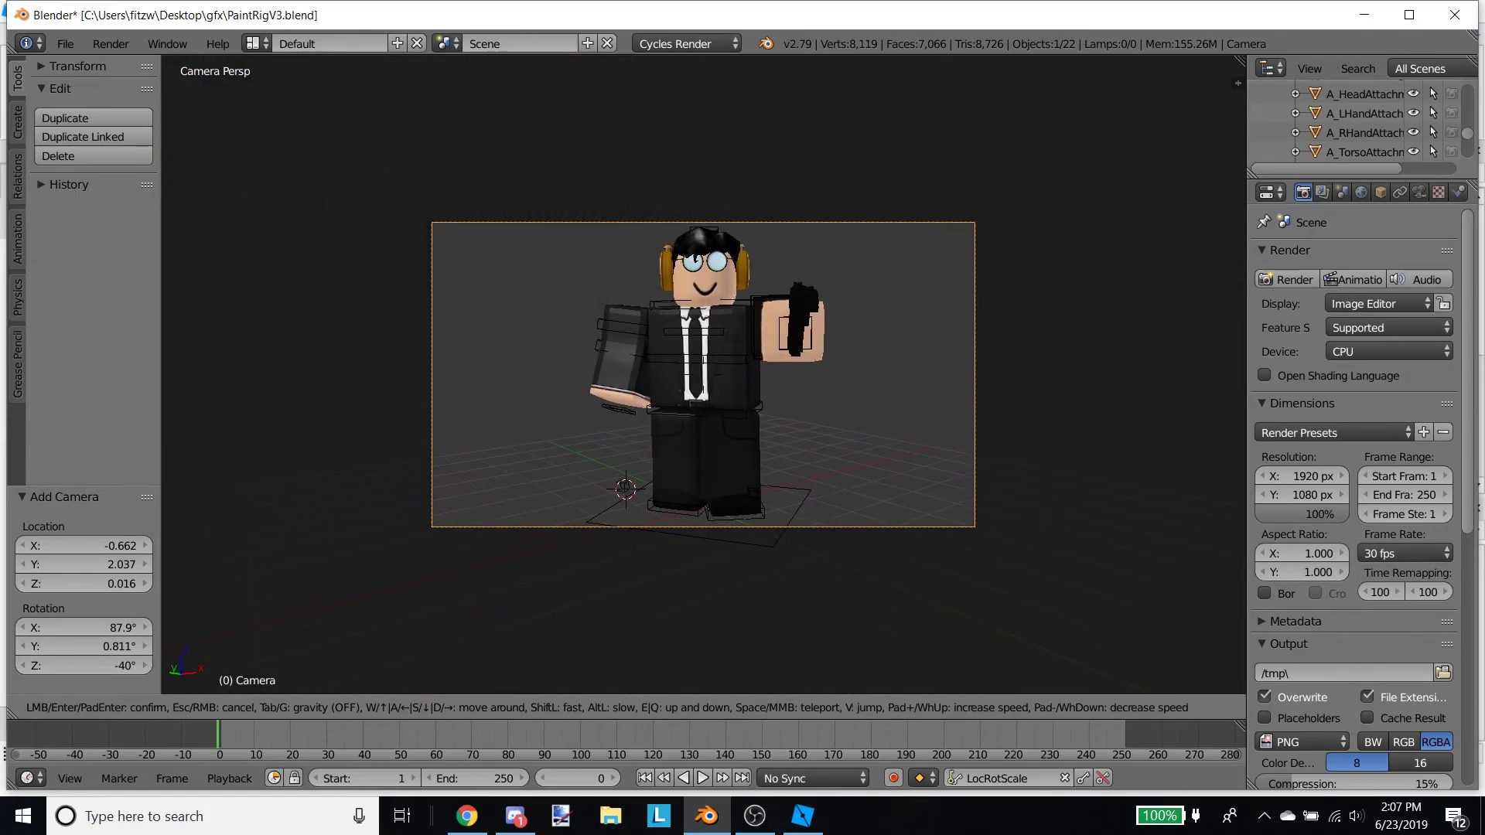
click(769, 380)
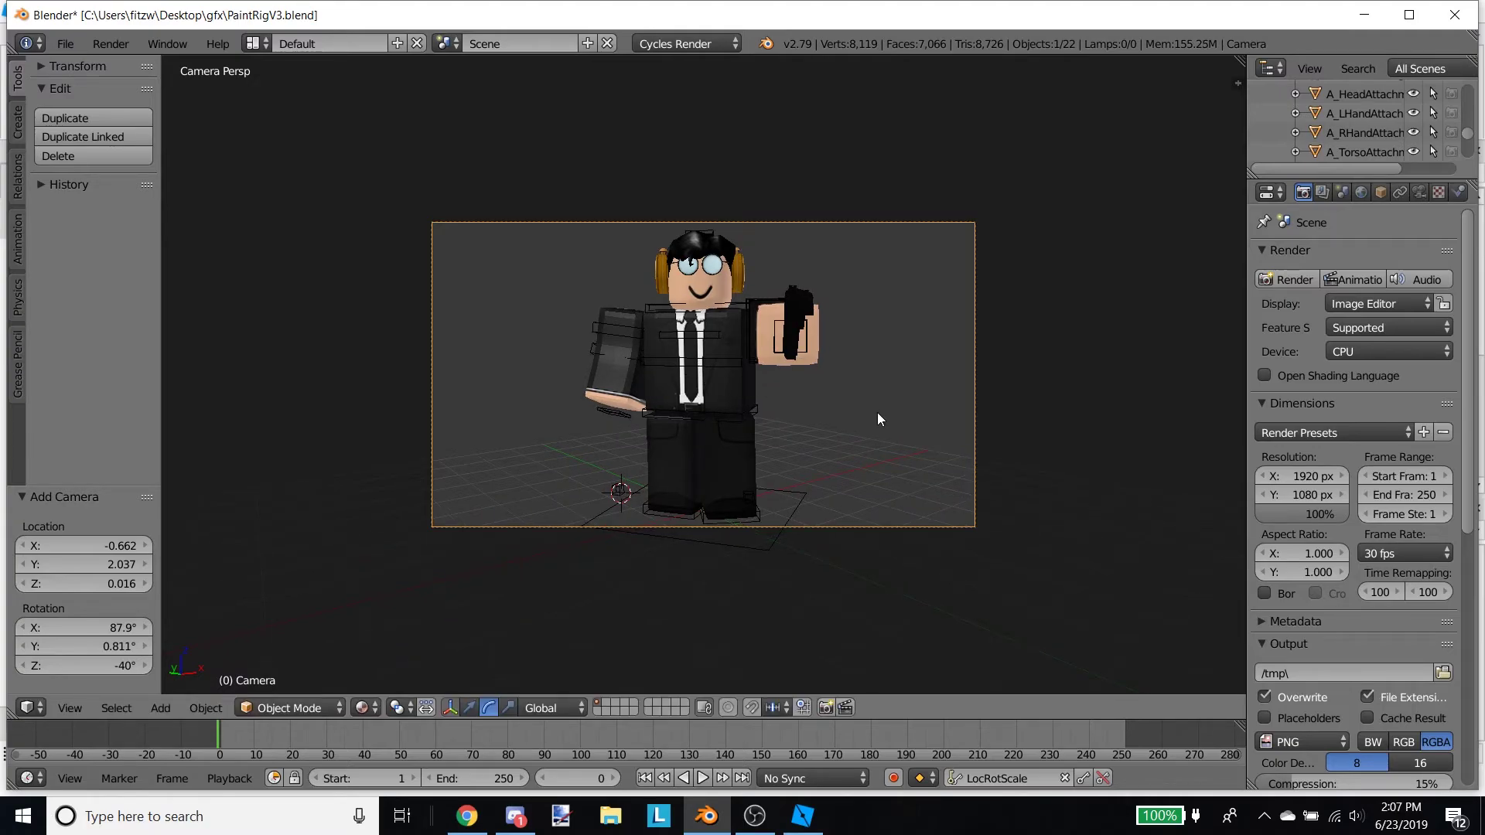
- Leave the camera view and inspect the camera's placement relative to the character
key(KP_0)
key(shift+f)
key(w)
key(s)
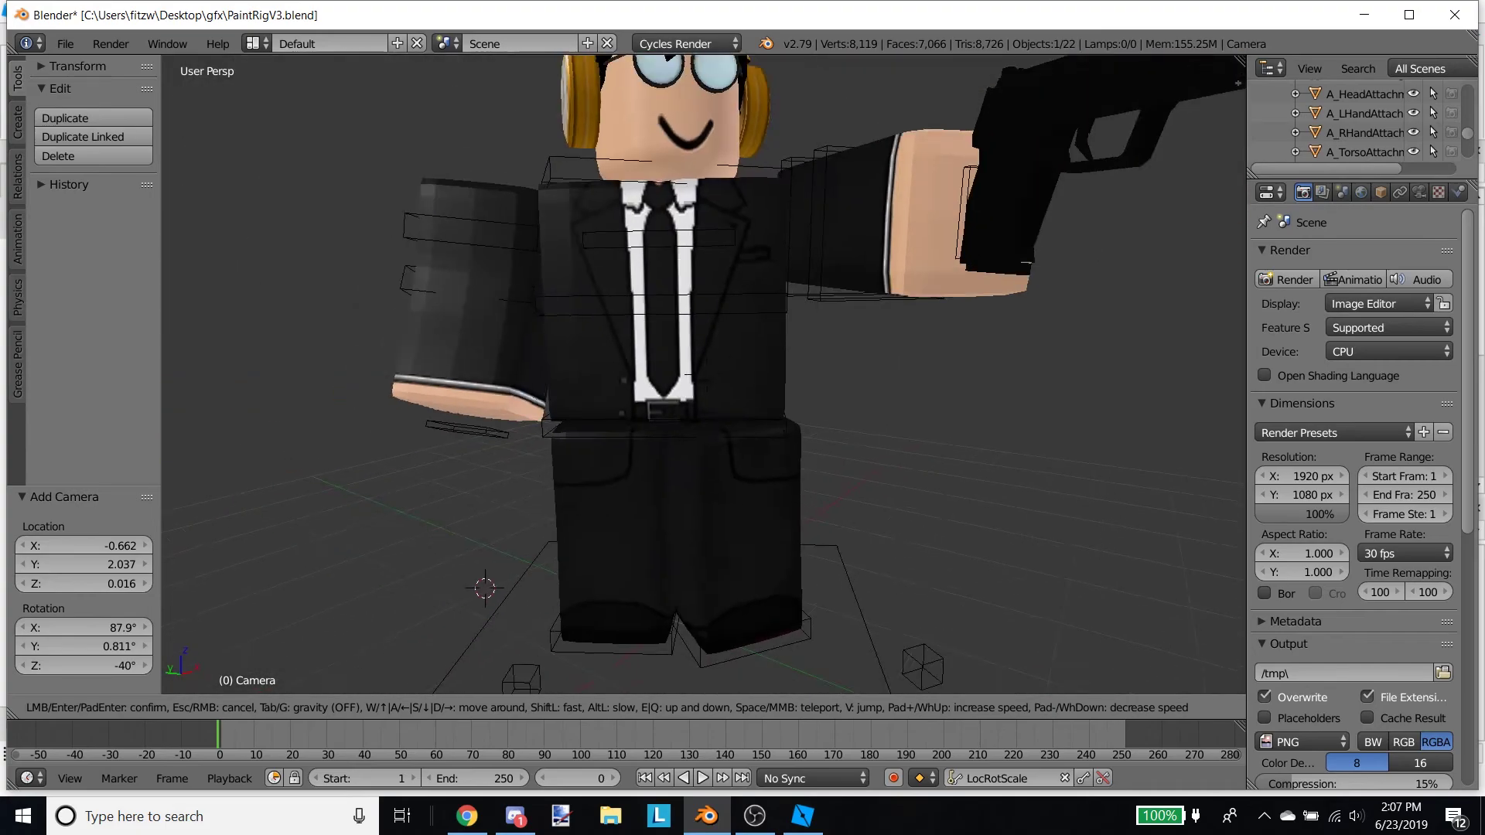
click(864, 349)
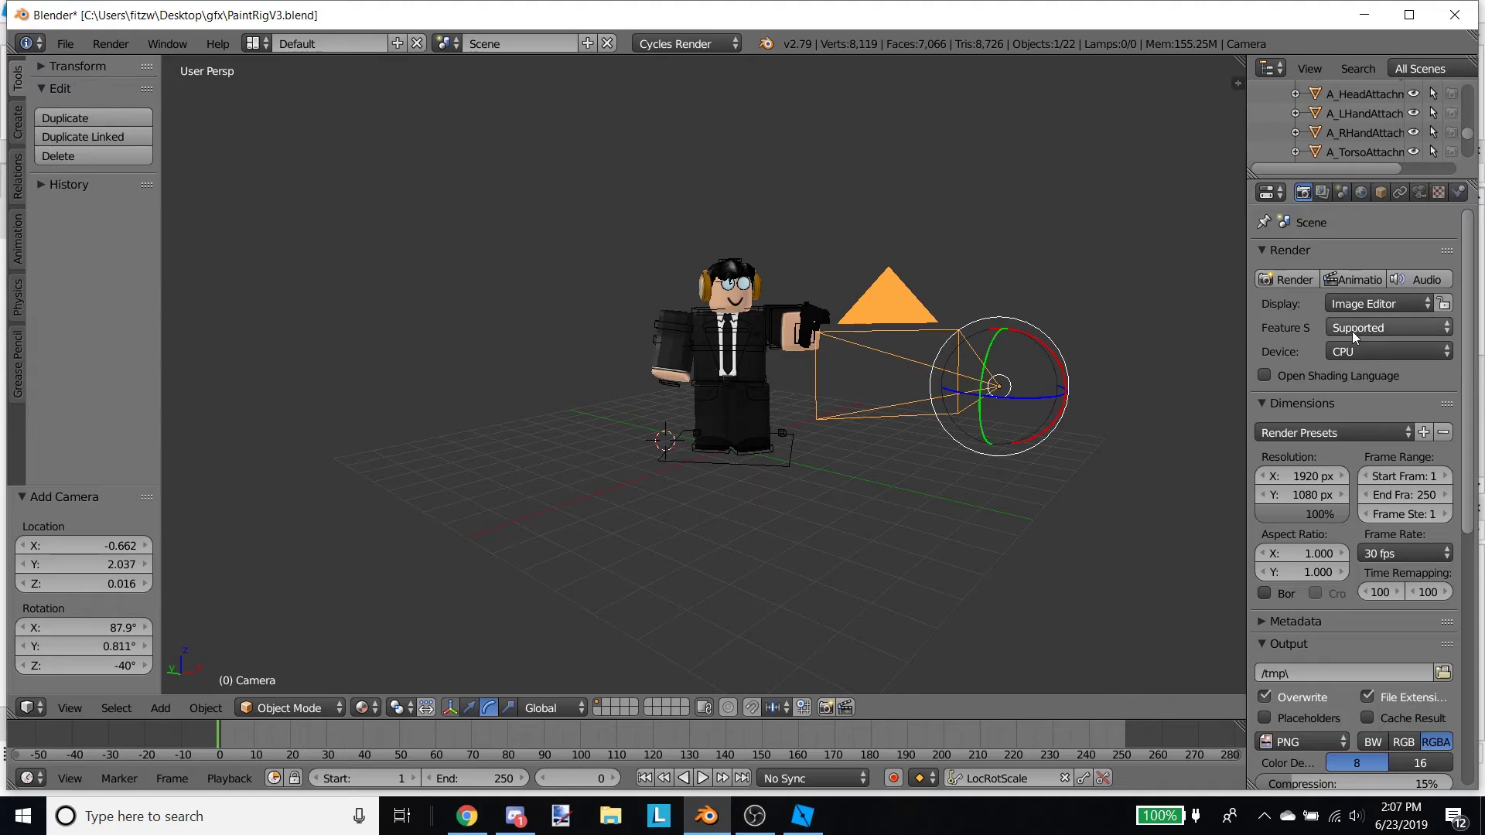
- Set the Cycles render device to GPU Compute and render the camera's still image at 1920 × 1080 px
click(1341, 352)
click(1358, 308)
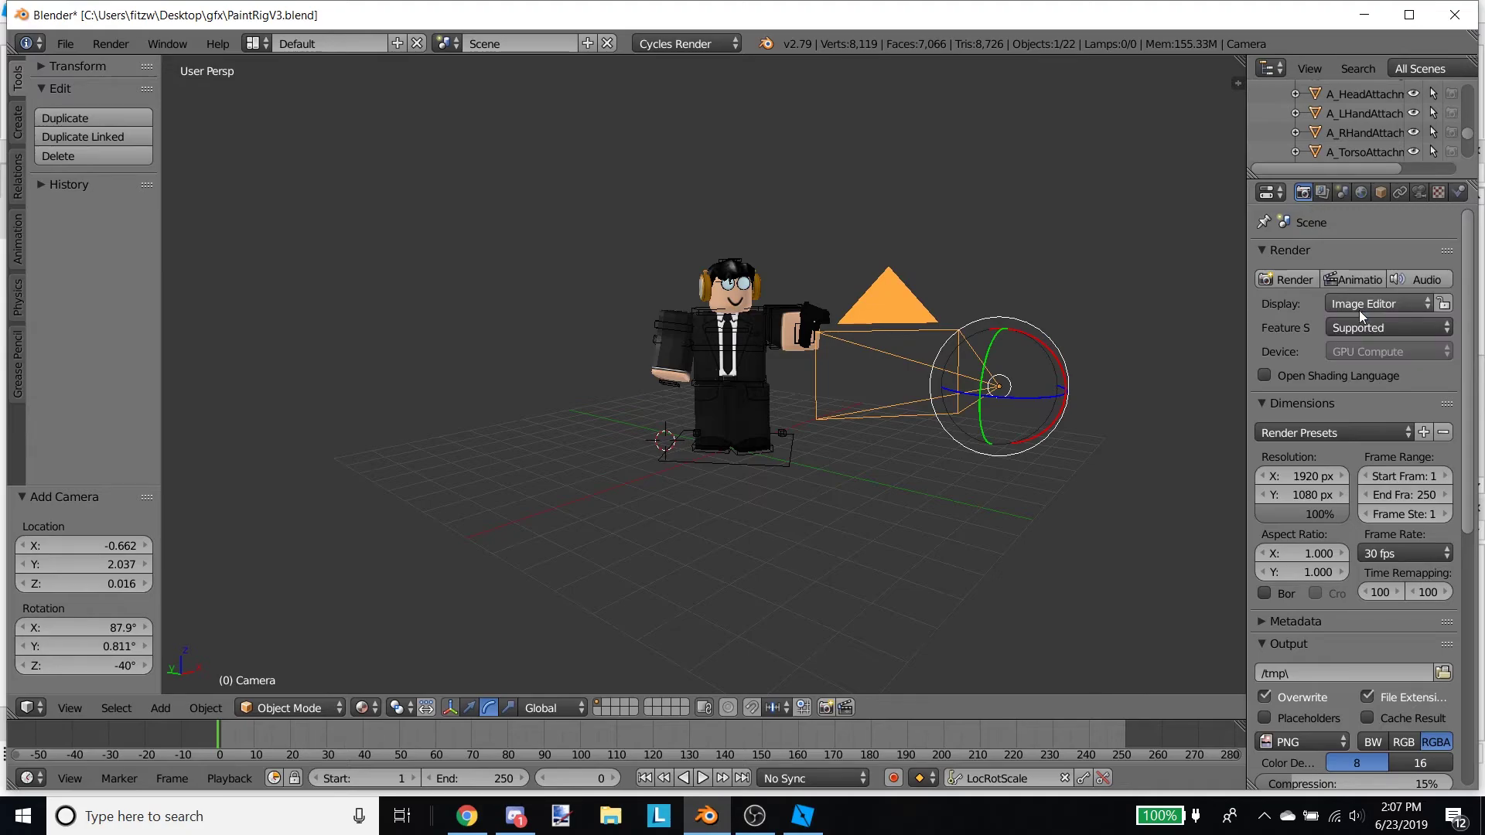
scroll(1396, 492, down, 2)
scroll(1397, 492, down, 12)
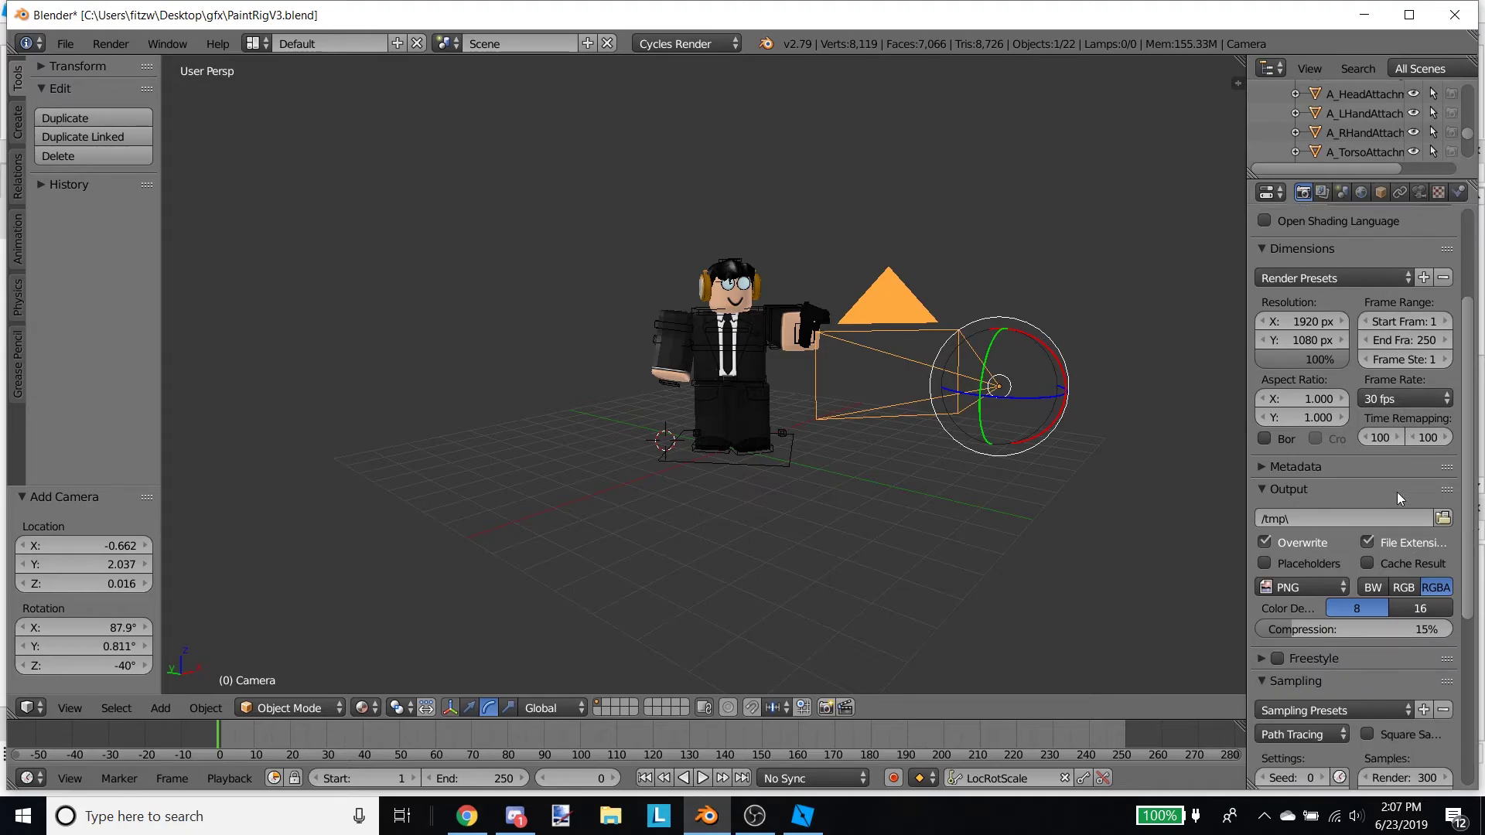
scroll(1375, 641, down, 1)
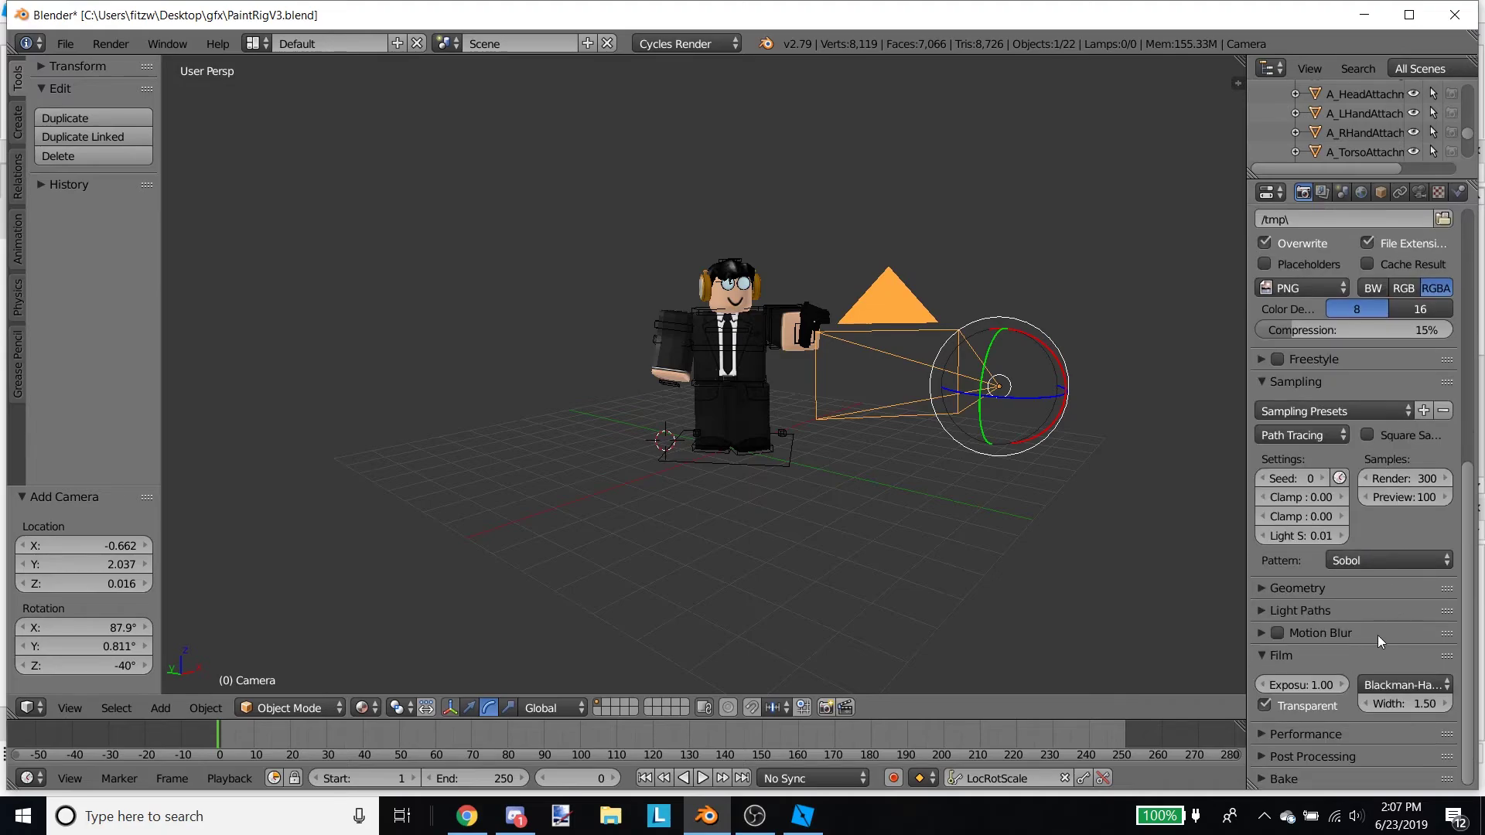
scroll(1338, 654, up, 11)
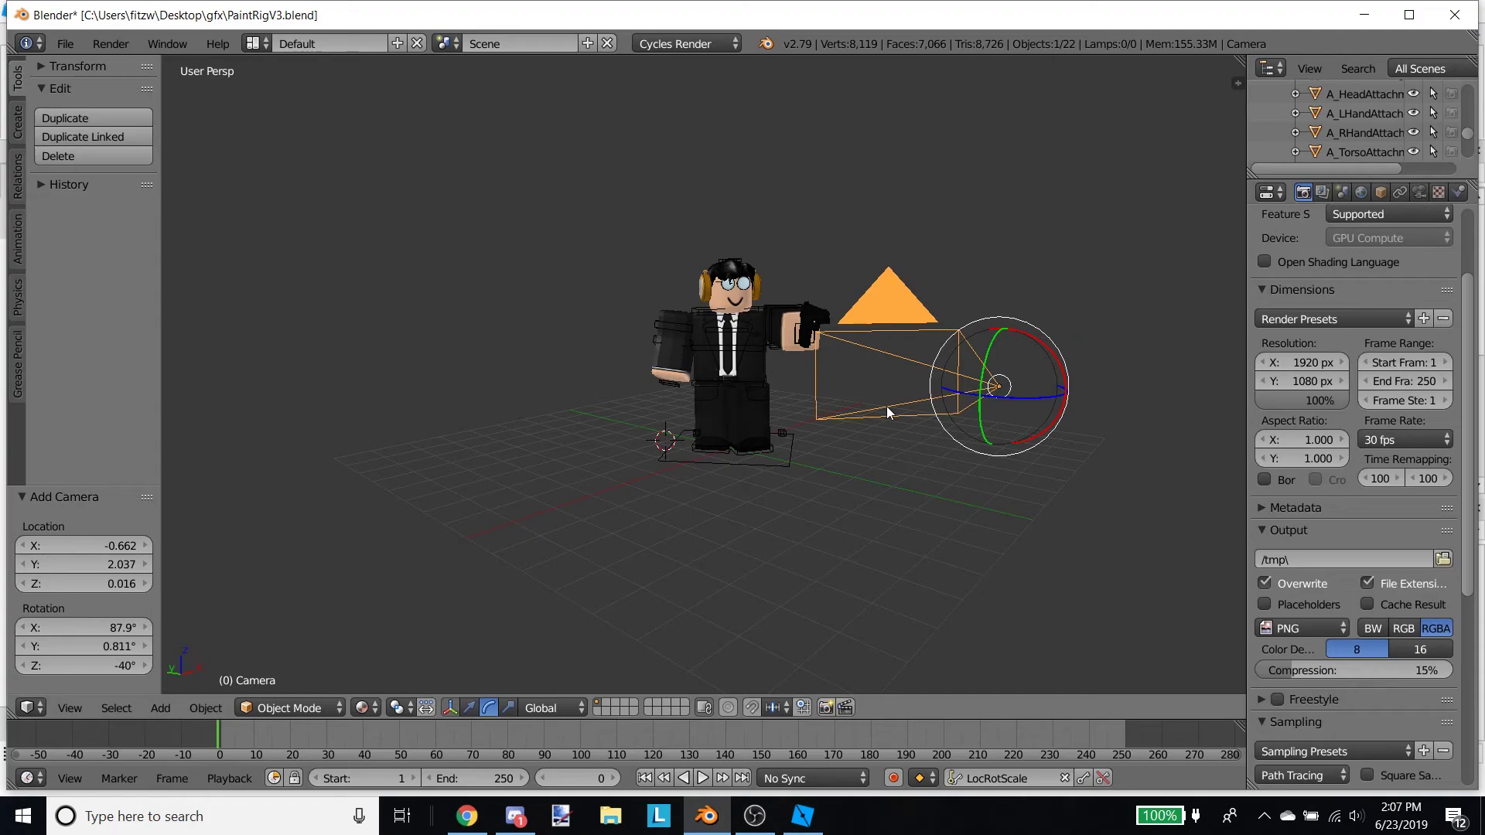
scroll(1340, 309, up, 4)
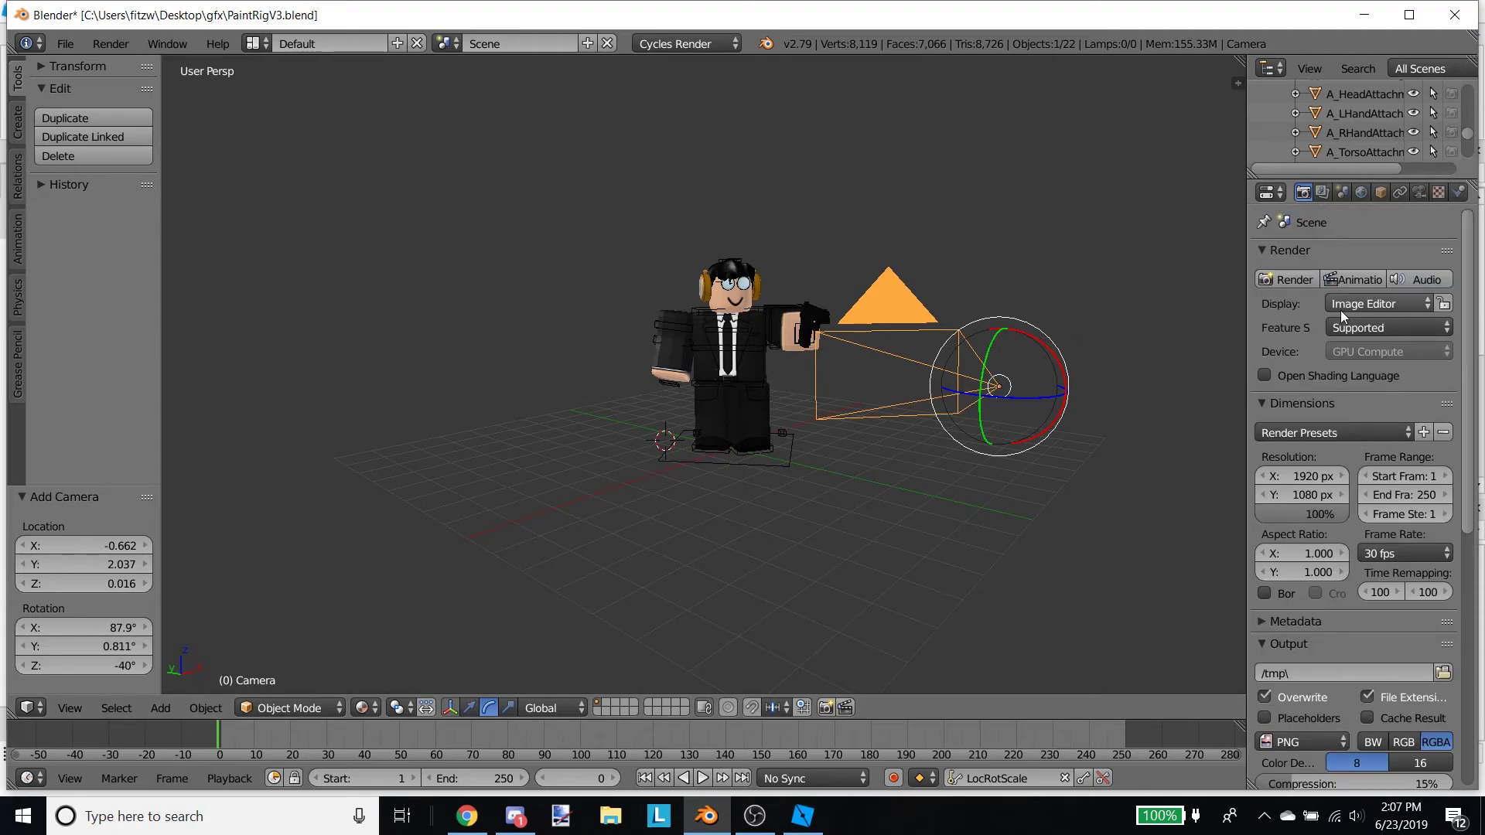
click(1275, 277)
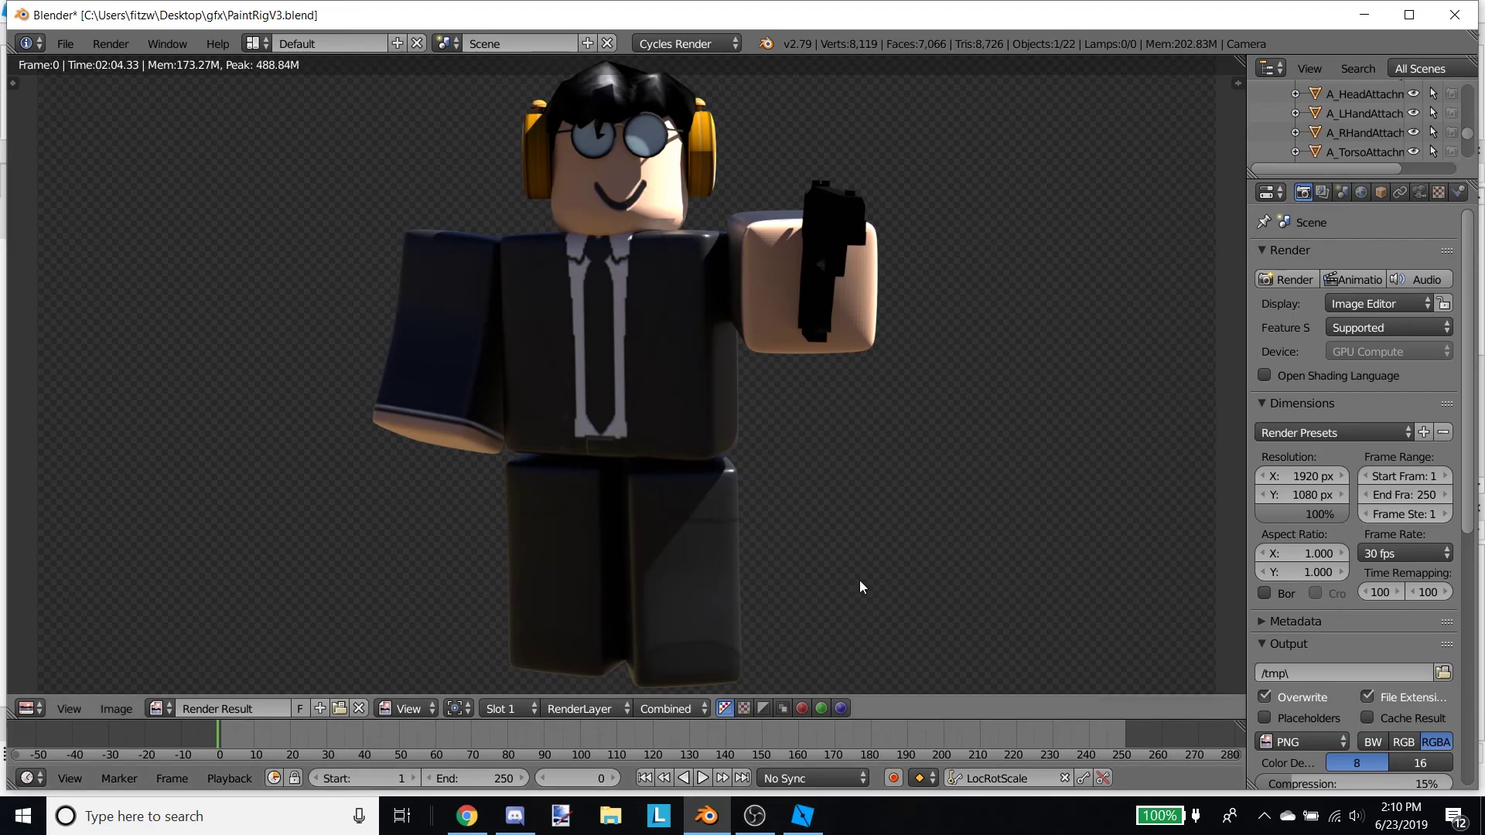
- Save the render result as alexanderyt.png in the gfx folder
click(117, 708)
click(153, 594)
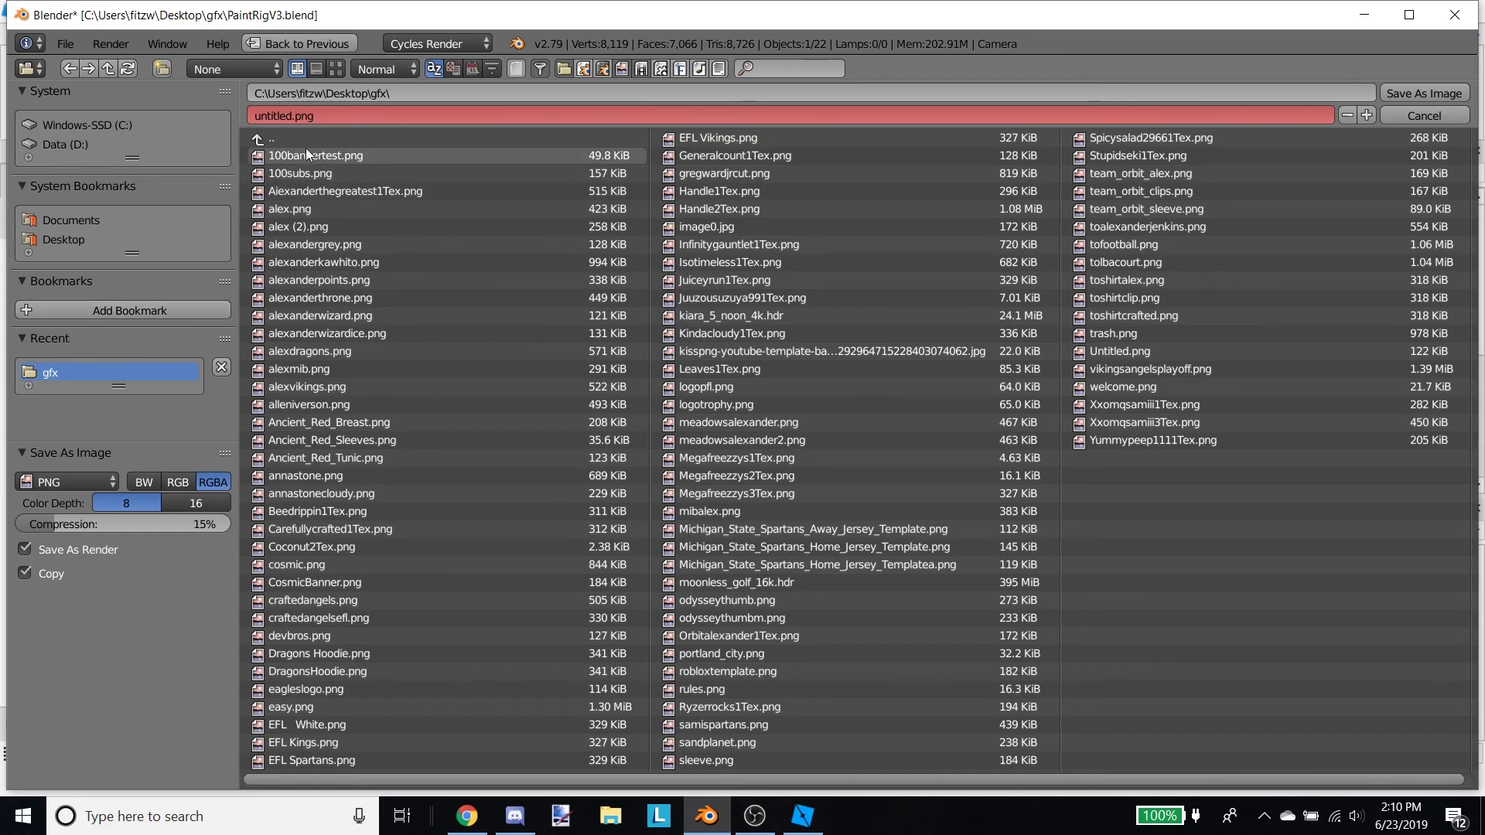
click(291, 116)
click(286, 116)
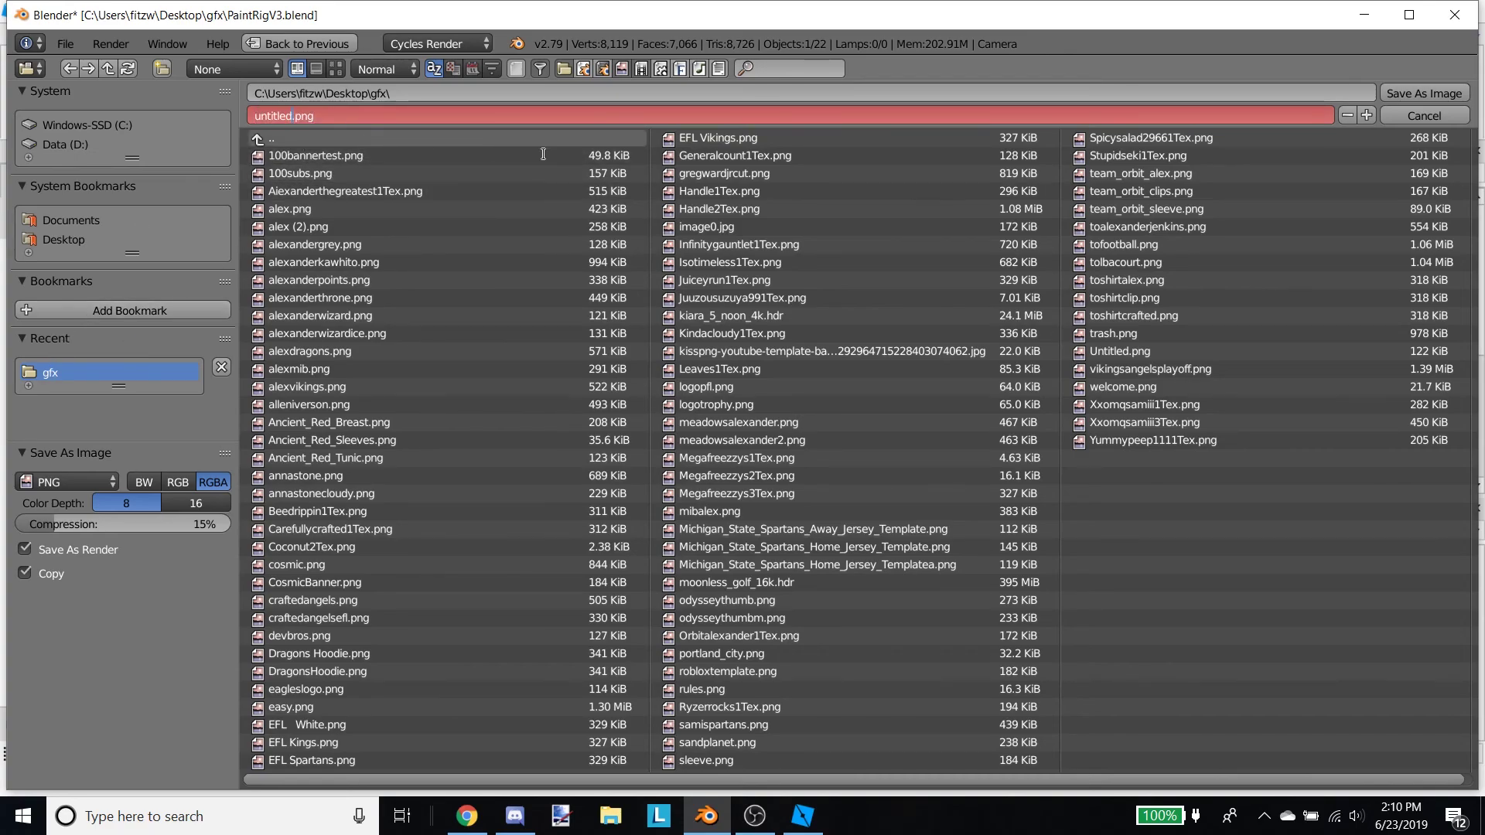
key(BackSpace)
key(BackSpace)
key(BackSpace)
key(BackSpace)
text(alexanderyt)
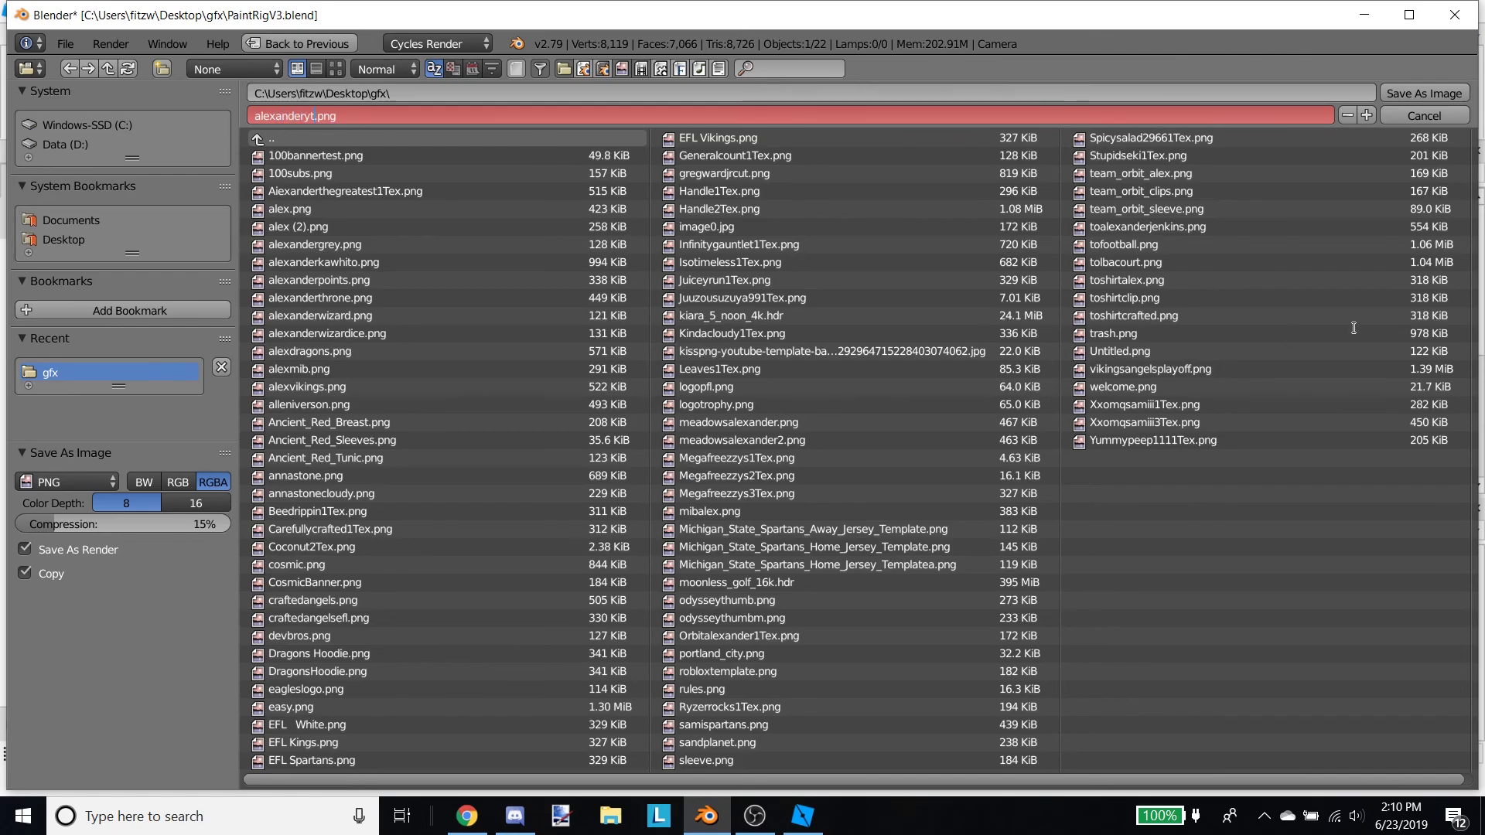
click(1451, 94)
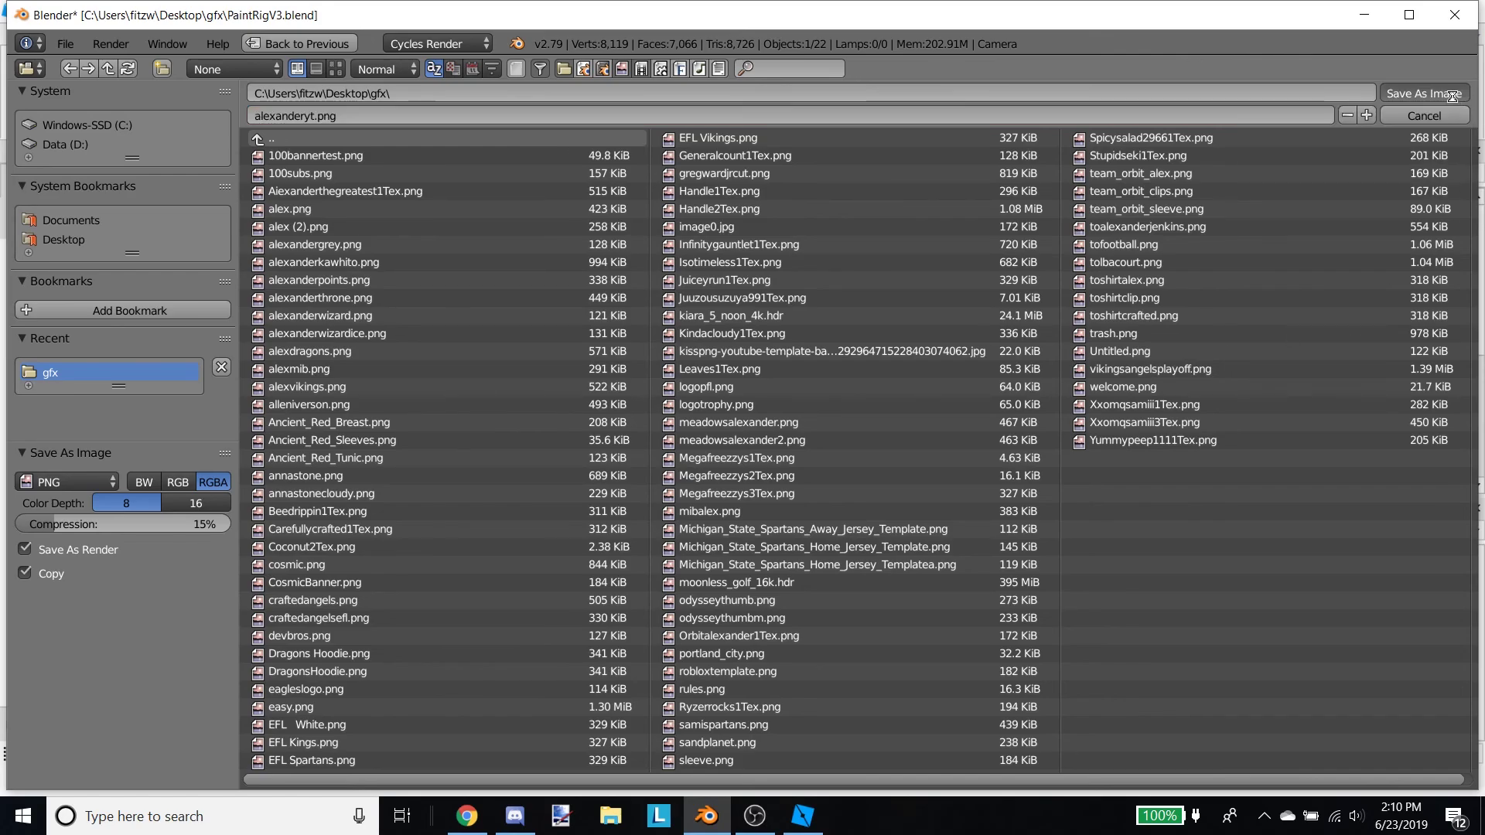